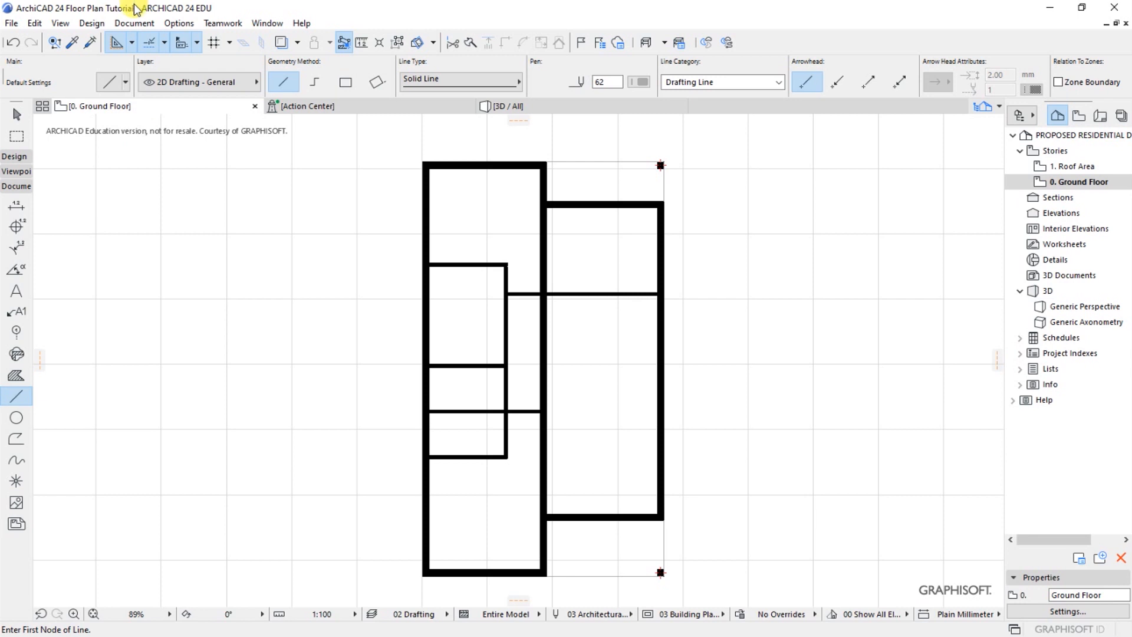
Start the Text tool and set its default font to Montserrat in the text default settings
{"action": "left_click", "coordinate": [127, 24]}
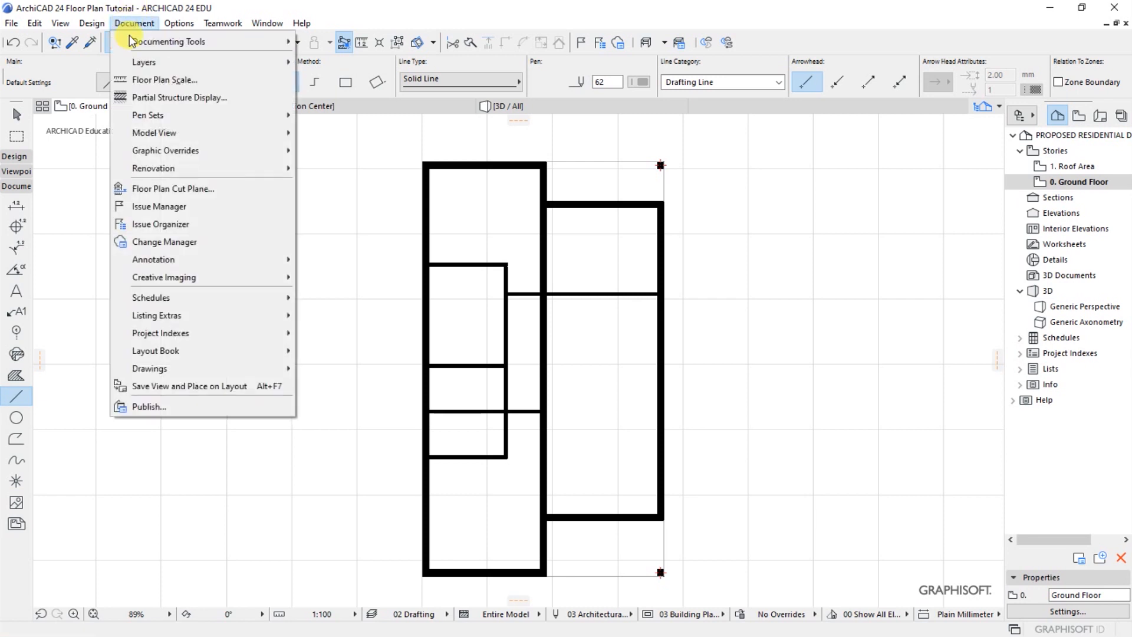
{"action": "mouse_move", "coordinate": [142, 40]}
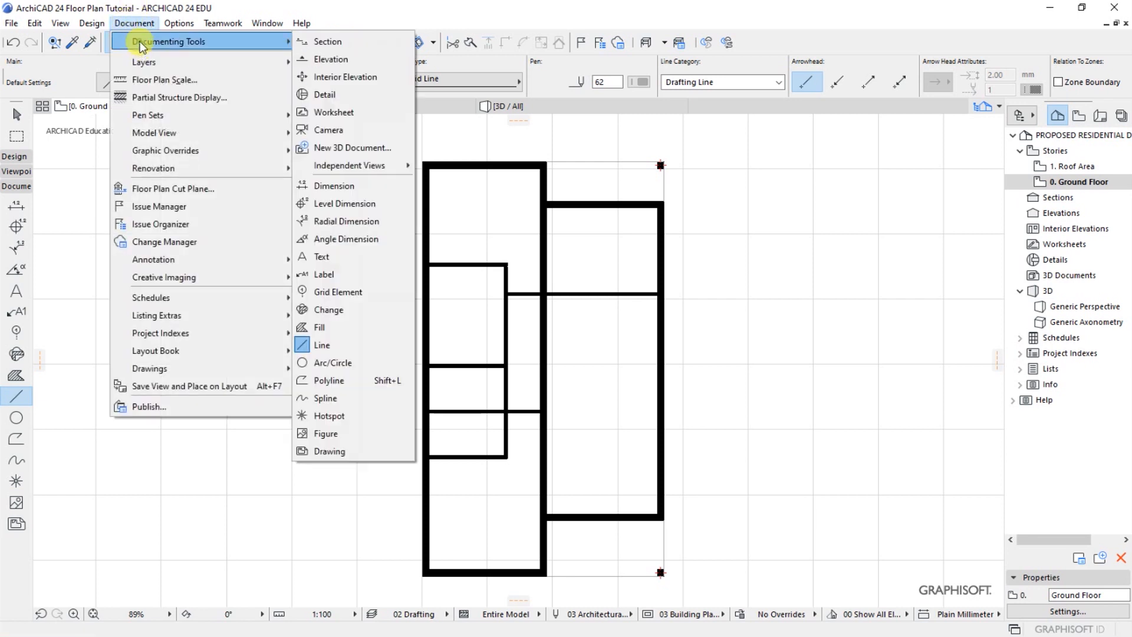
{"action": "left_click", "coordinate": [322, 256]}
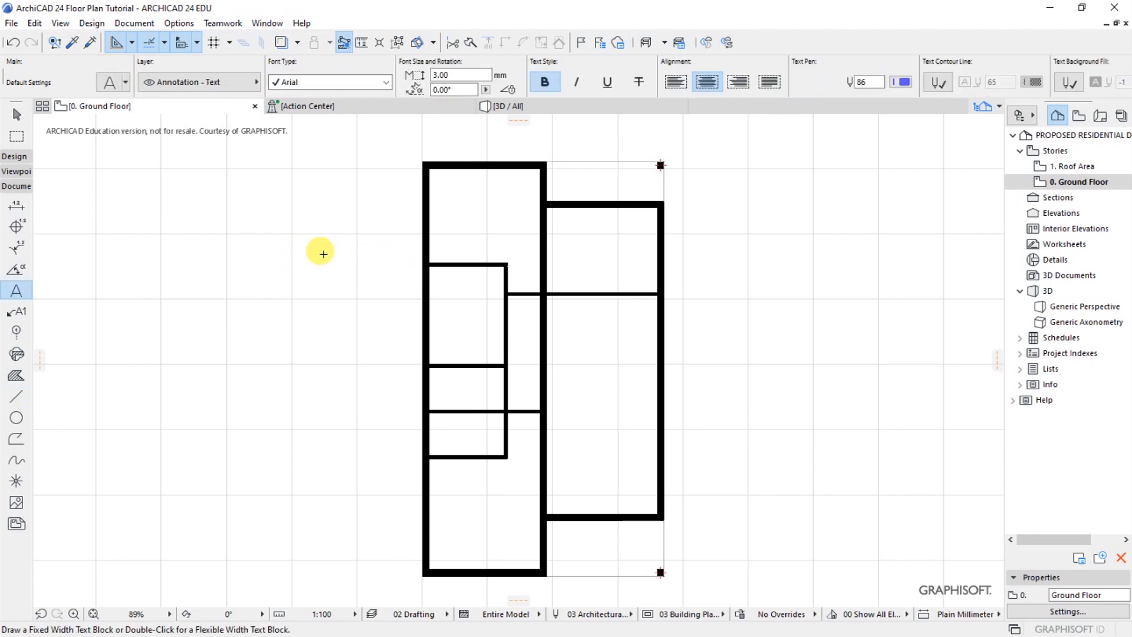
{"action": "left_click", "coordinate": [109, 84]}
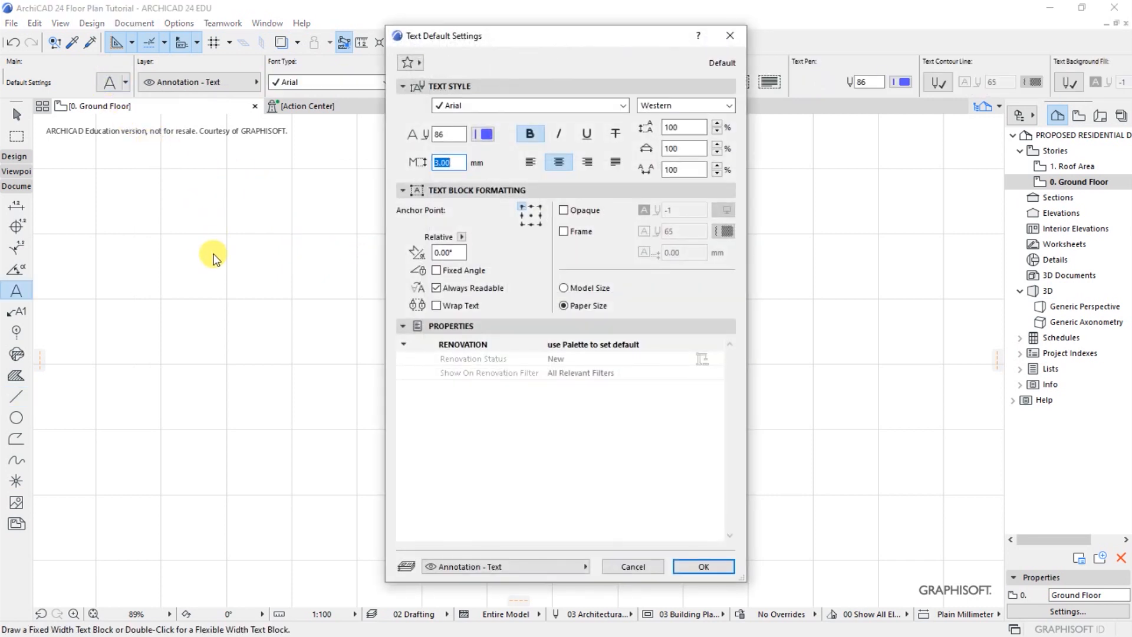
{"action": "mouse_move", "coordinate": [498, 38]}
{"action": "left_mouse_down"}
{"action": "mouse_move", "coordinate": [483, 50]}
{"action": "mouse_move", "coordinate": [487, 41]}
{"action": "left_mouse_up"}
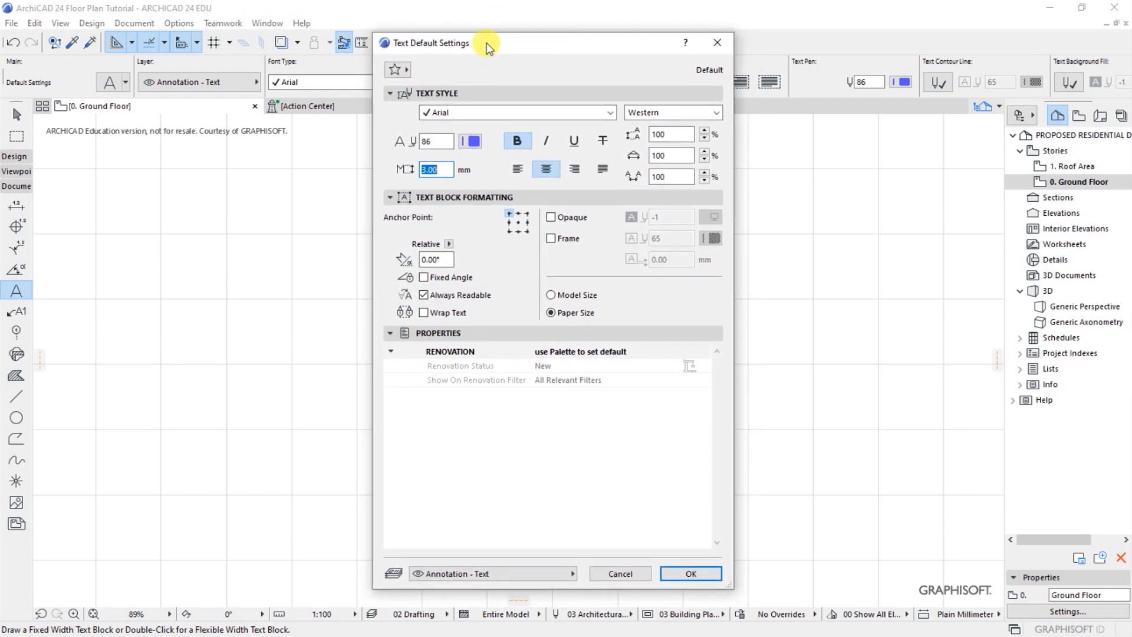
{"action": "left_click", "coordinate": [466, 113]}
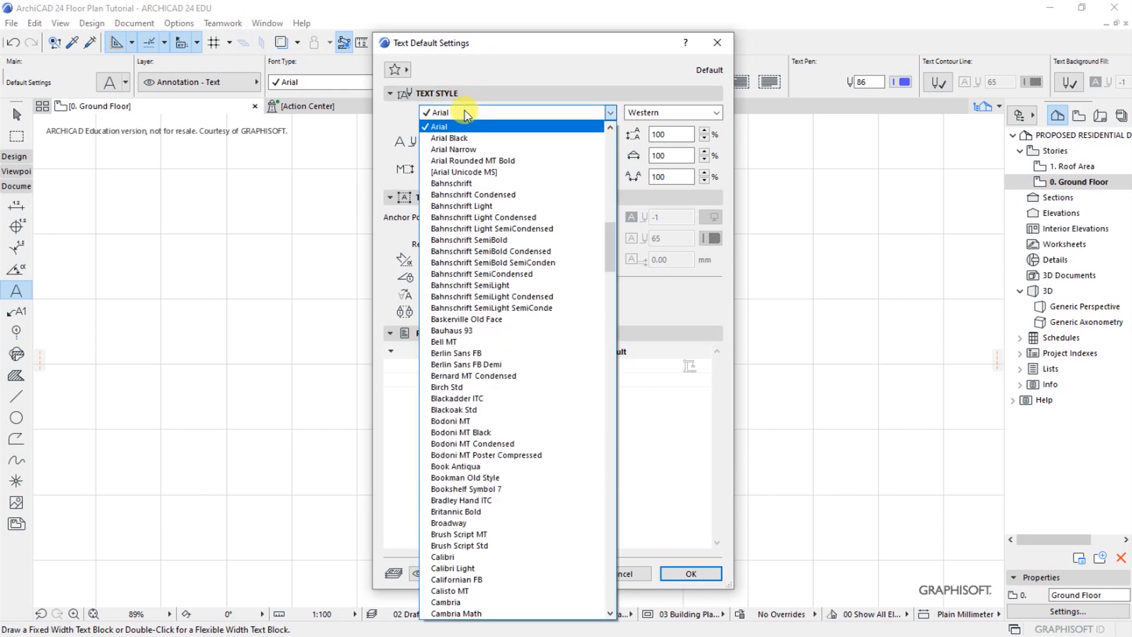
{"action": "key", "text": "m"}
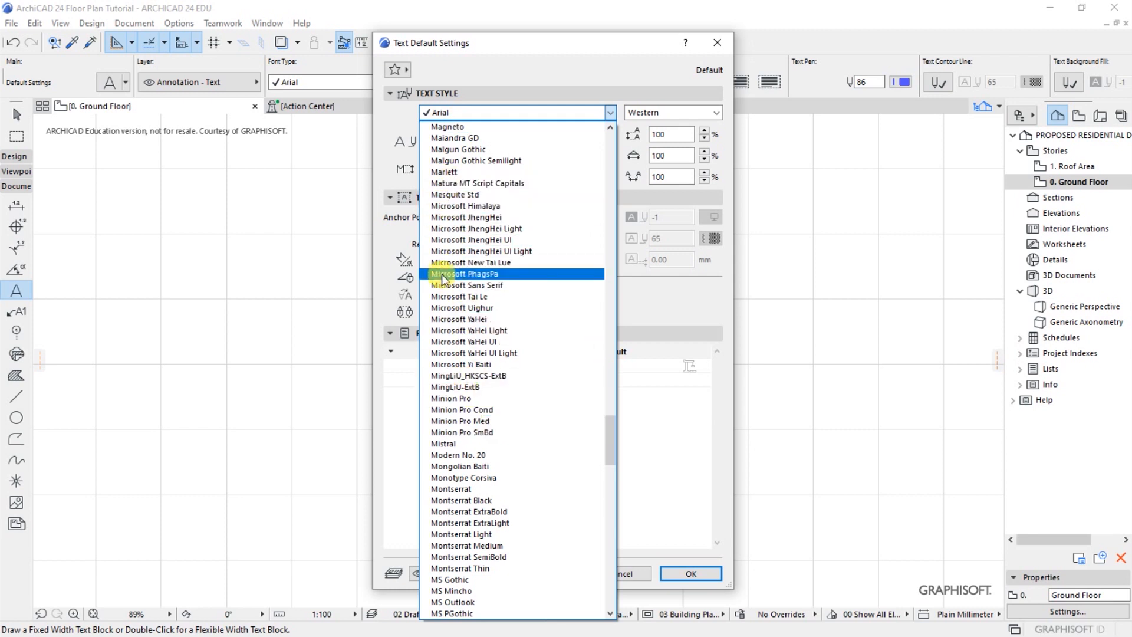
{"action": "left_click", "coordinate": [454, 489]}
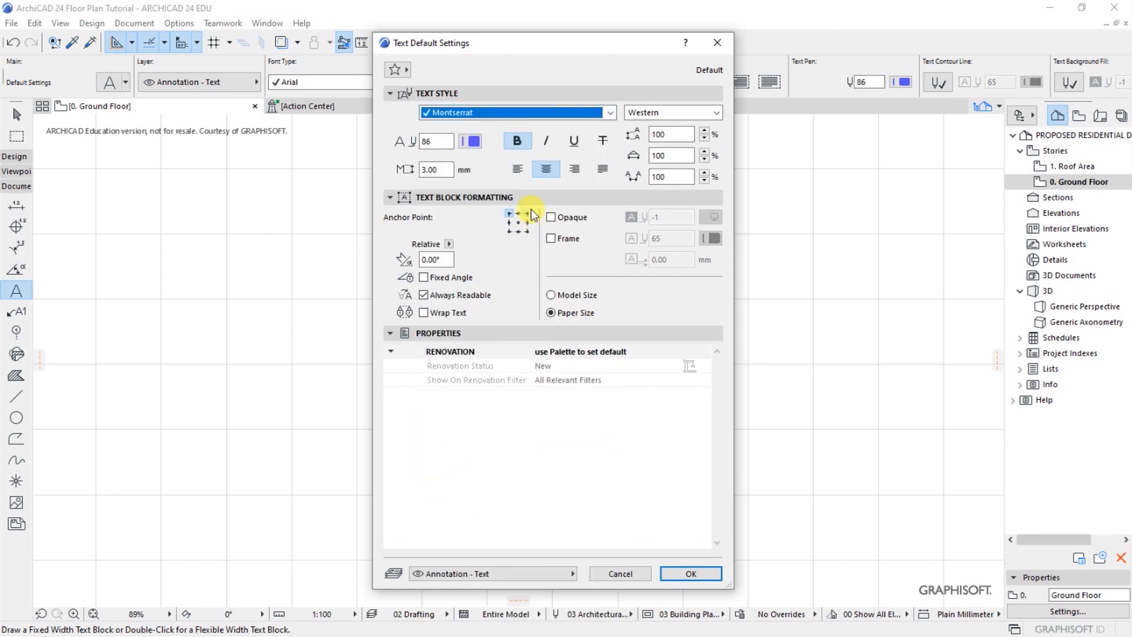
Set the script of the default text font to Central European
{"action": "left_click", "coordinate": [673, 112]}
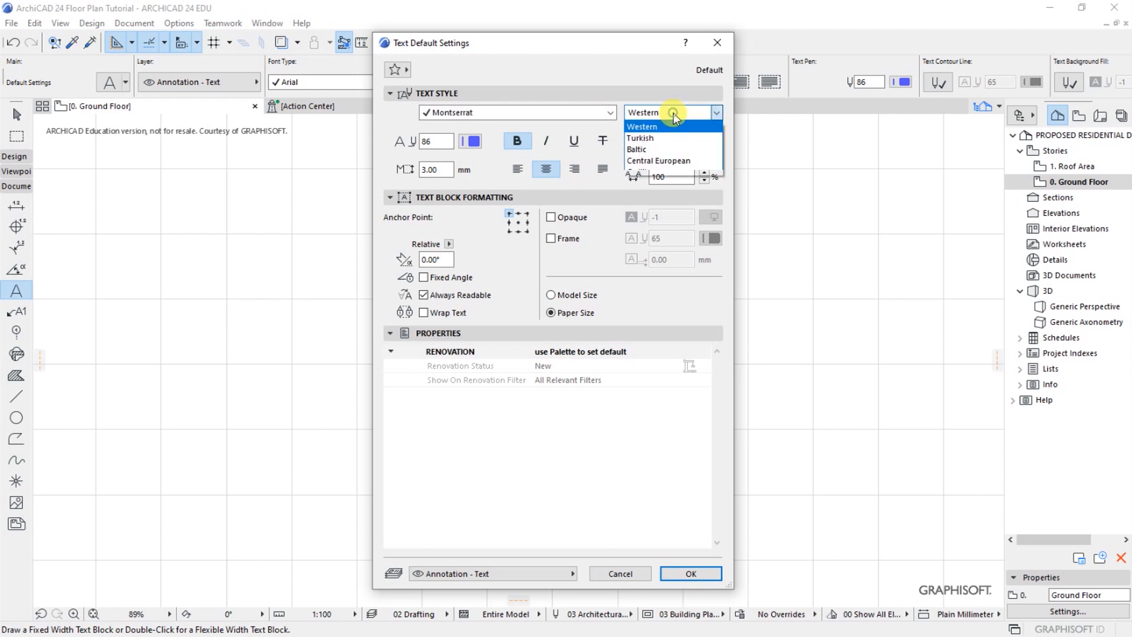
{"action": "left_click", "coordinate": [653, 160]}
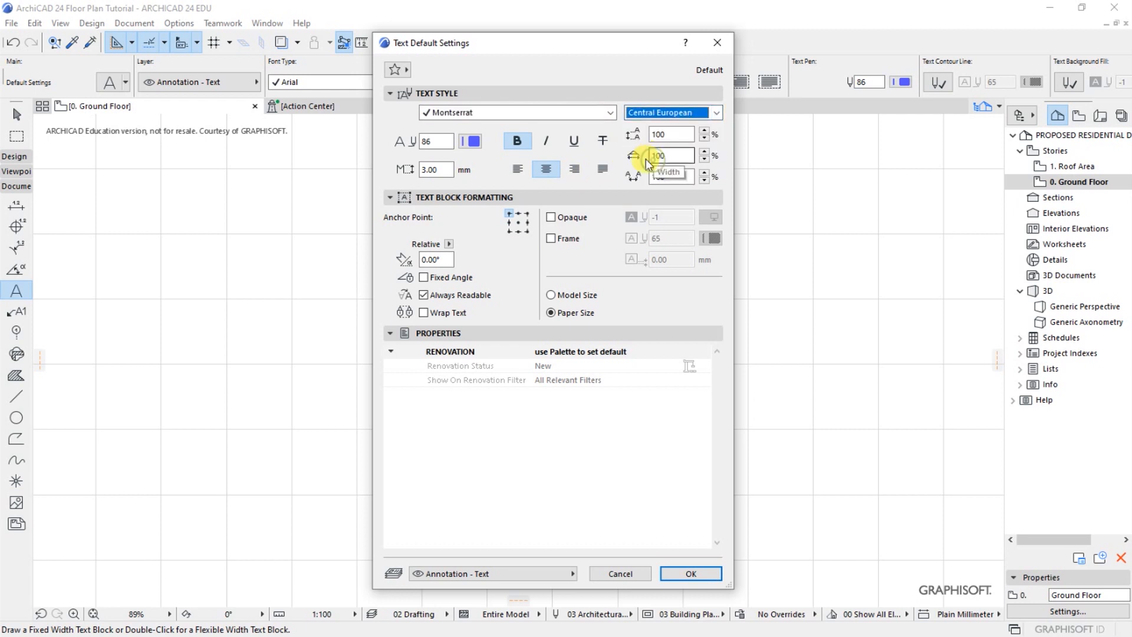
{"action": "left_click", "coordinate": [717, 112]}
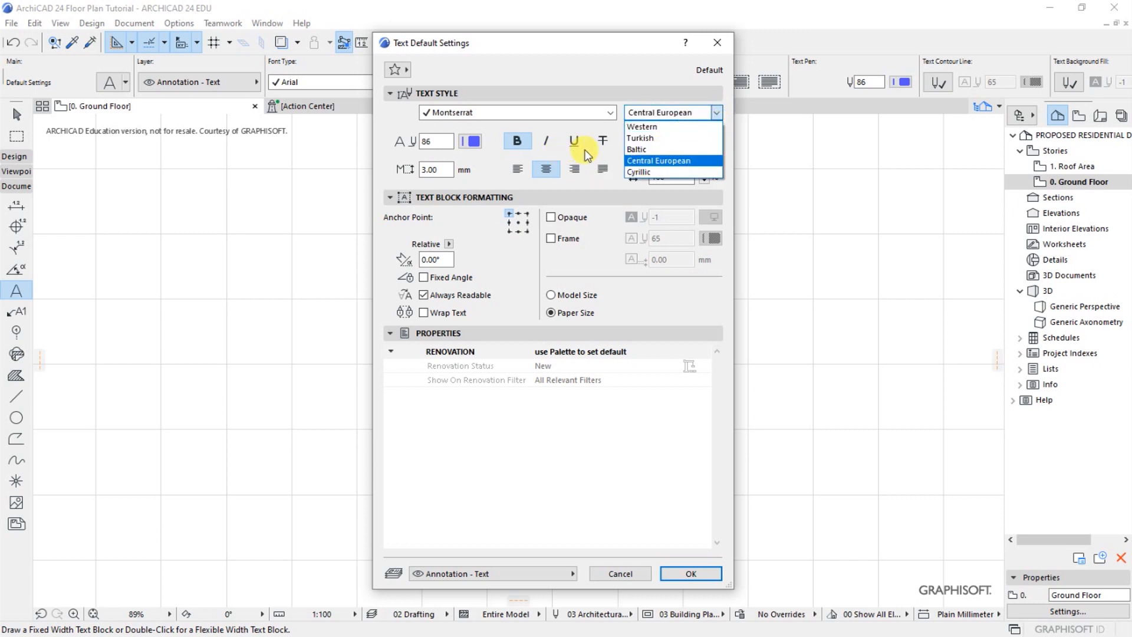
{"action": "left_click", "coordinate": [649, 127]}
{"action": "left_click", "coordinate": [717, 112]}
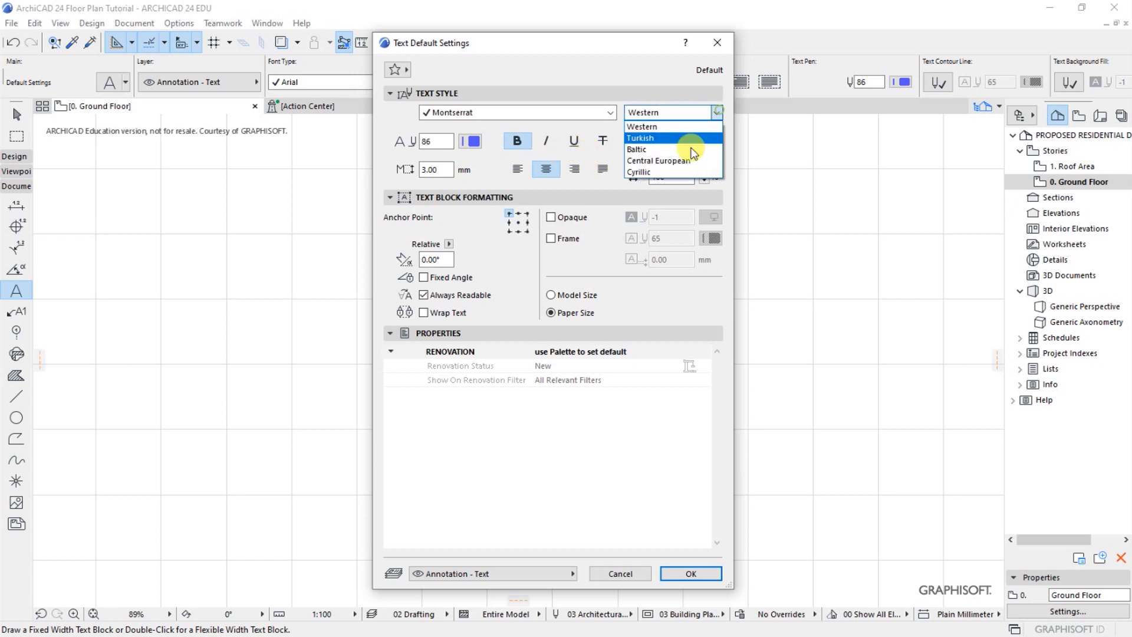
{"action": "left_click", "coordinate": [653, 160]}
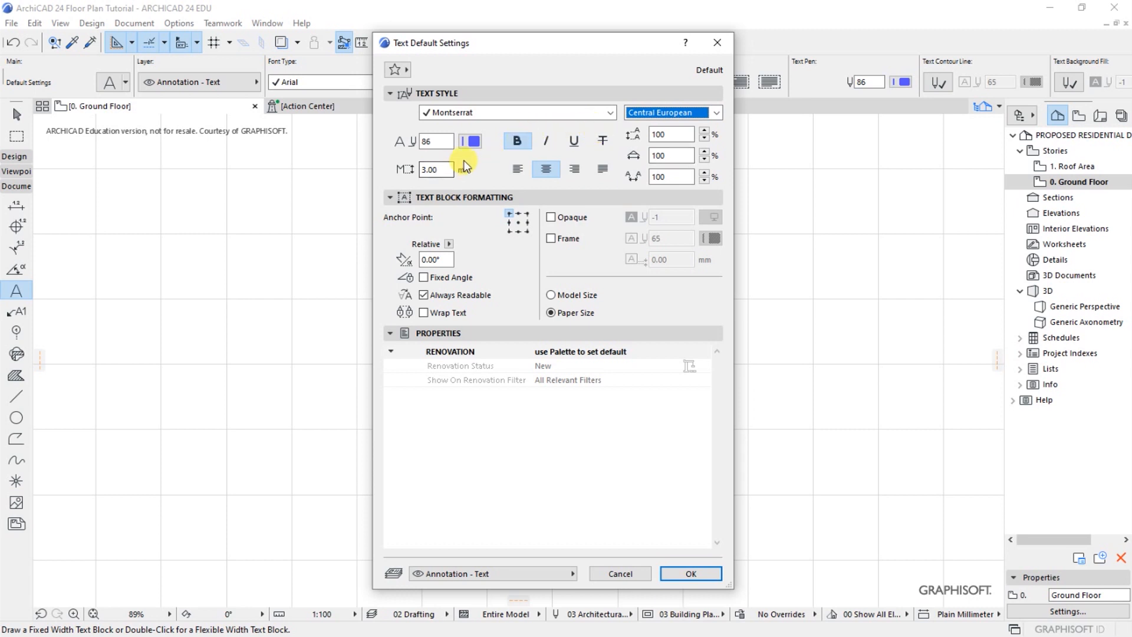
Set the default text pen to red pen 8 and the text height to 1.80 mm
{"action": "left_click", "coordinate": [472, 144]}
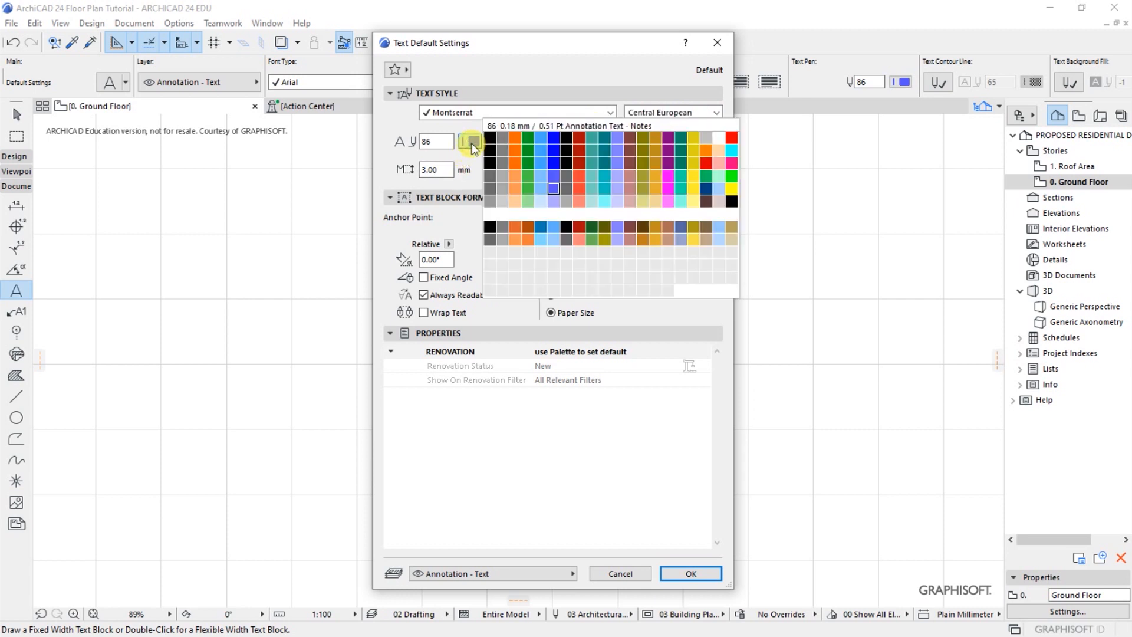
{"action": "left_click", "coordinate": [578, 137]}
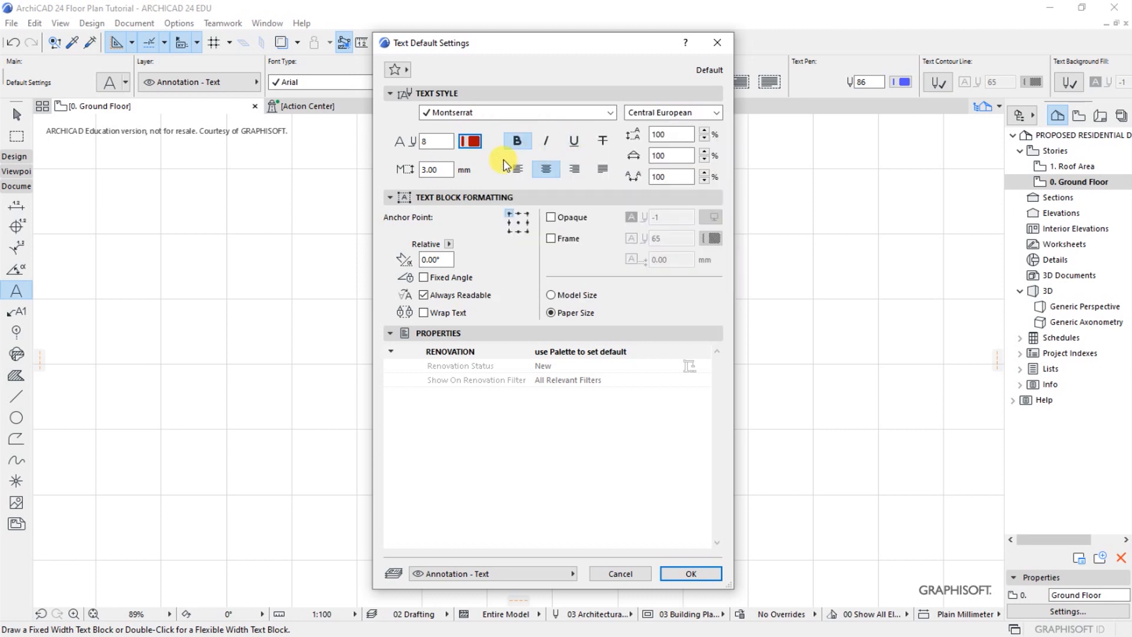
{"action": "left_click_drag", "start_coordinate": [442, 170], "coordinate": [411, 169]}
{"action": "type", "text": "1.8"}
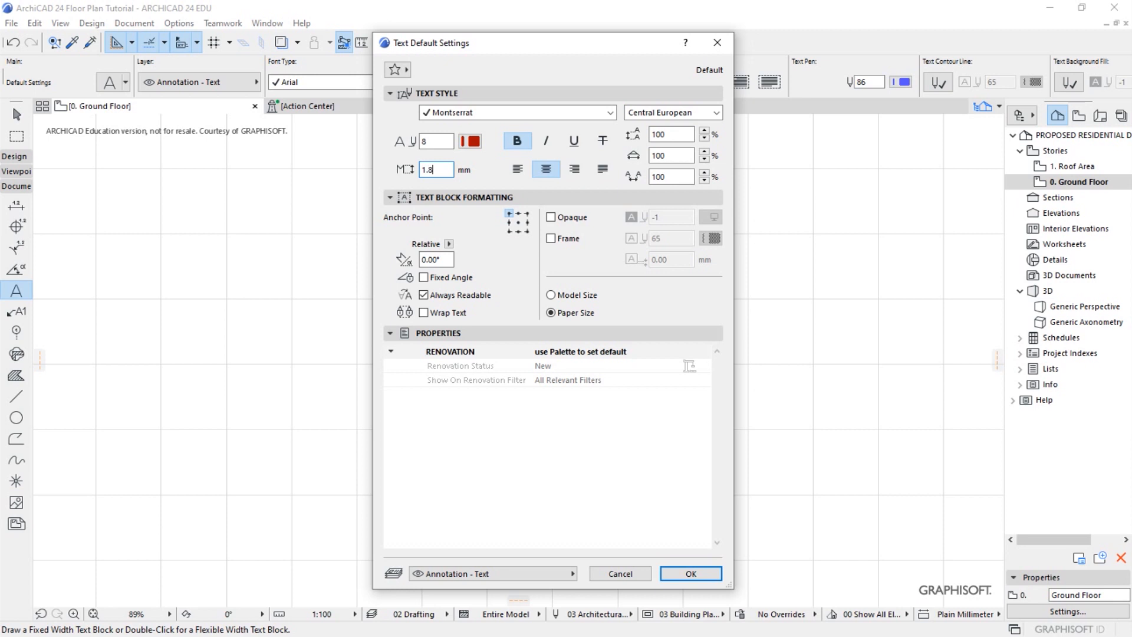
{"action": "type", "text": "0"}
Turn off bold for the default text and accept the text settings
{"action": "left_click", "coordinate": [517, 141]}
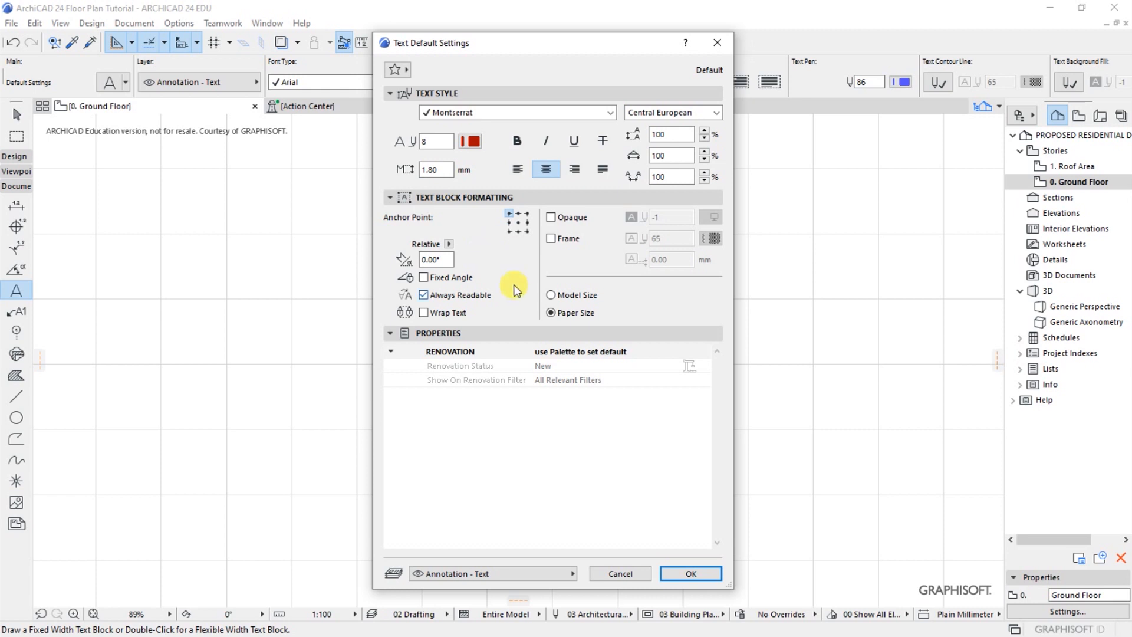
{"action": "left_click", "coordinate": [456, 334]}
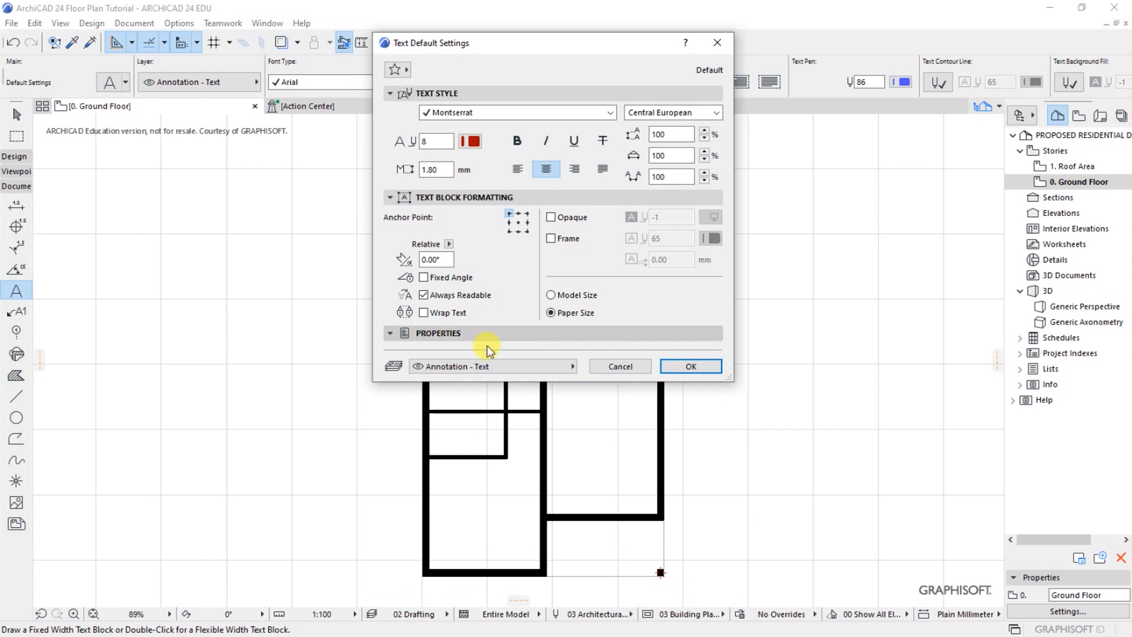
{"action": "left_click", "coordinate": [682, 366]}
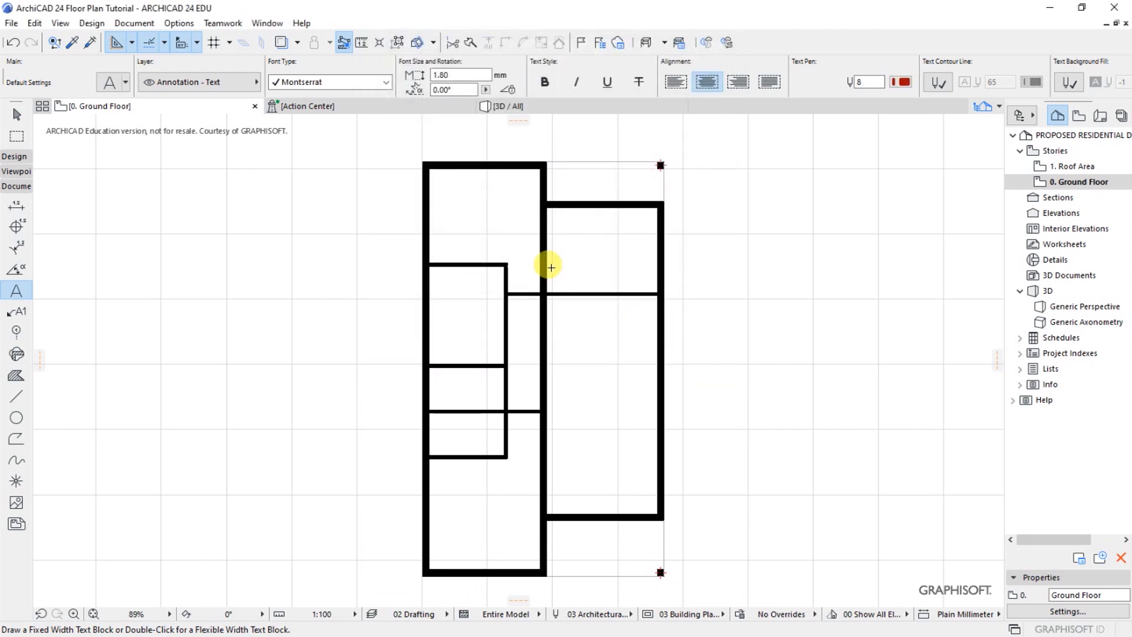
Label the uppermost room of the plan's left wing "BEDROOM 01" on two lines
{"action": "double_click", "coordinate": [486, 205]}
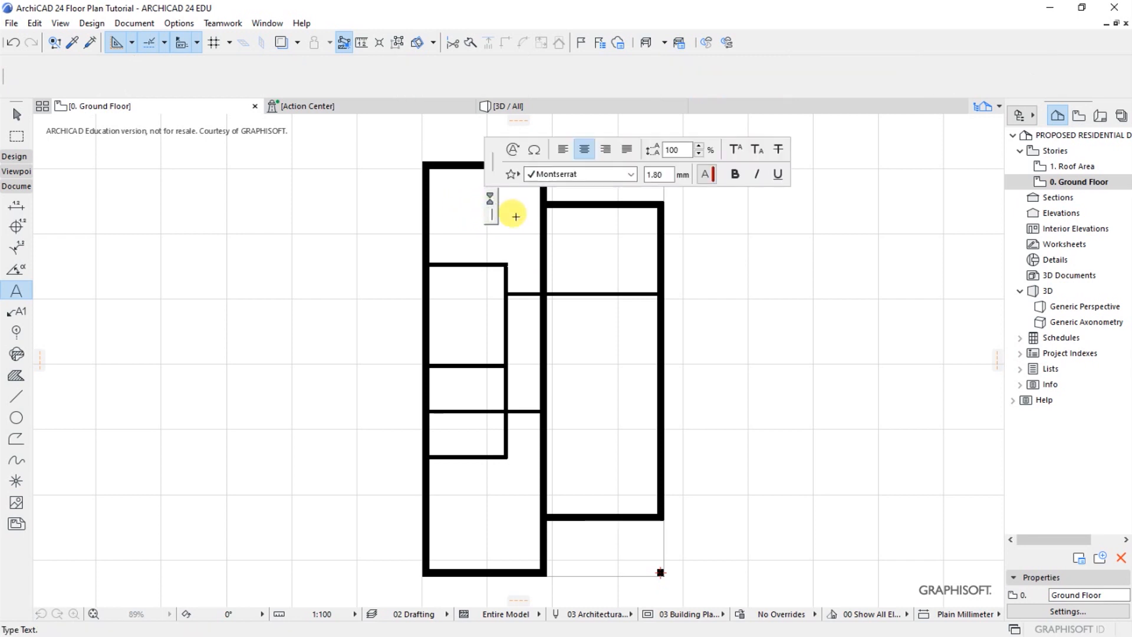
{"action": "type", "text": "BEDROOM"}
{"action": "key", "text": "Return"}
{"action": "type", "text": "01"}
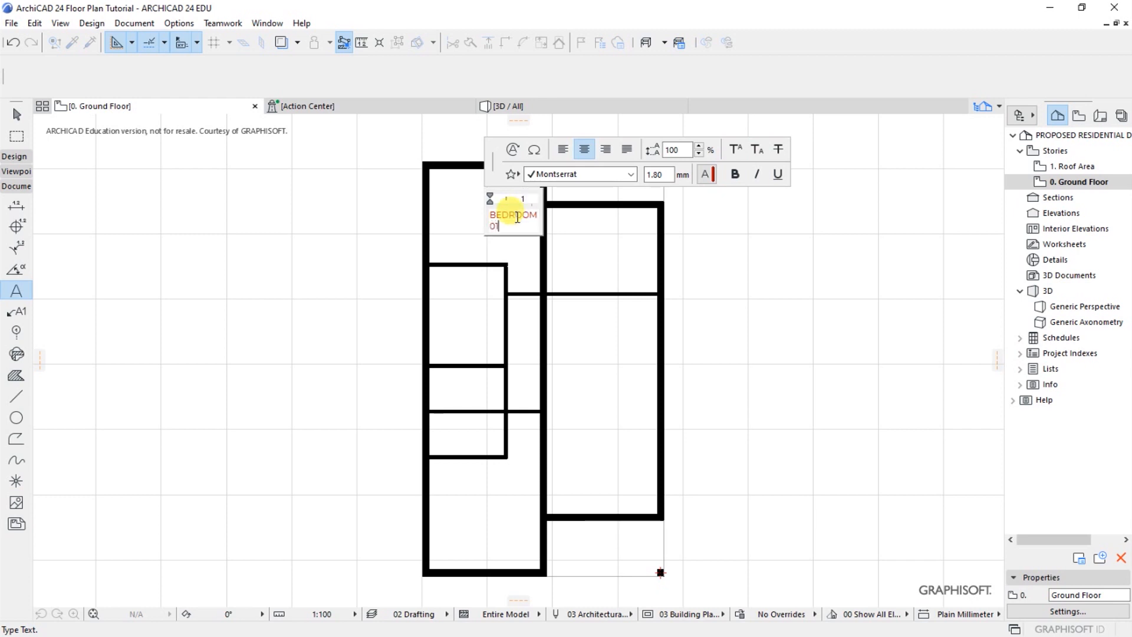
{"action": "left_click", "coordinate": [523, 241]}
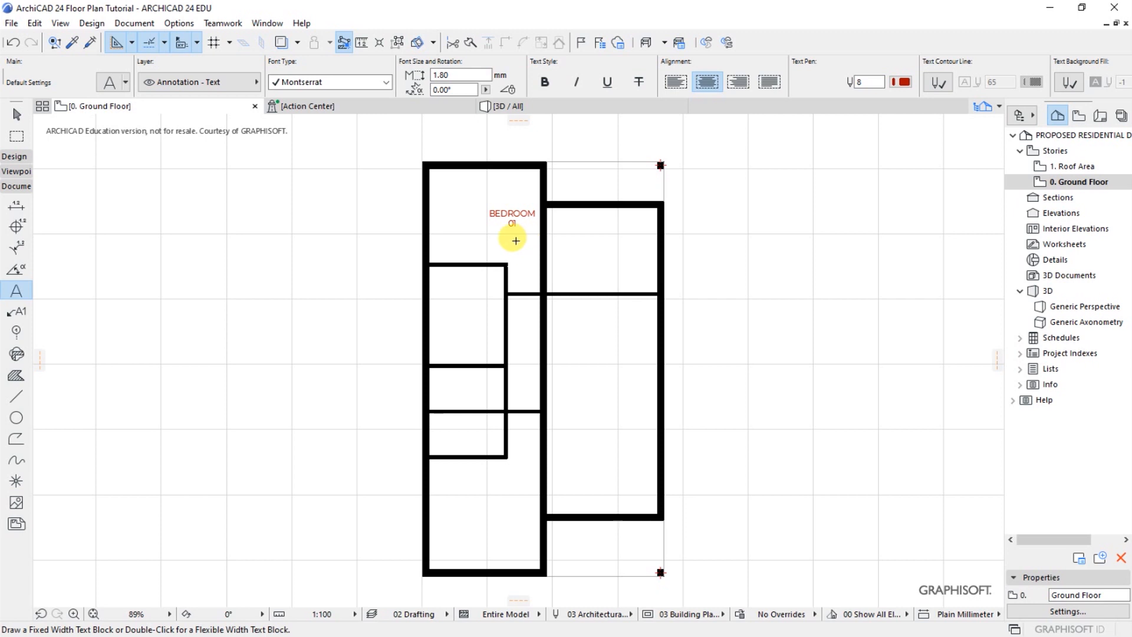
Label the room directly below Bedroom 01 "BEDROOM 02" on two lines
{"action": "left_click", "coordinate": [449, 305]}
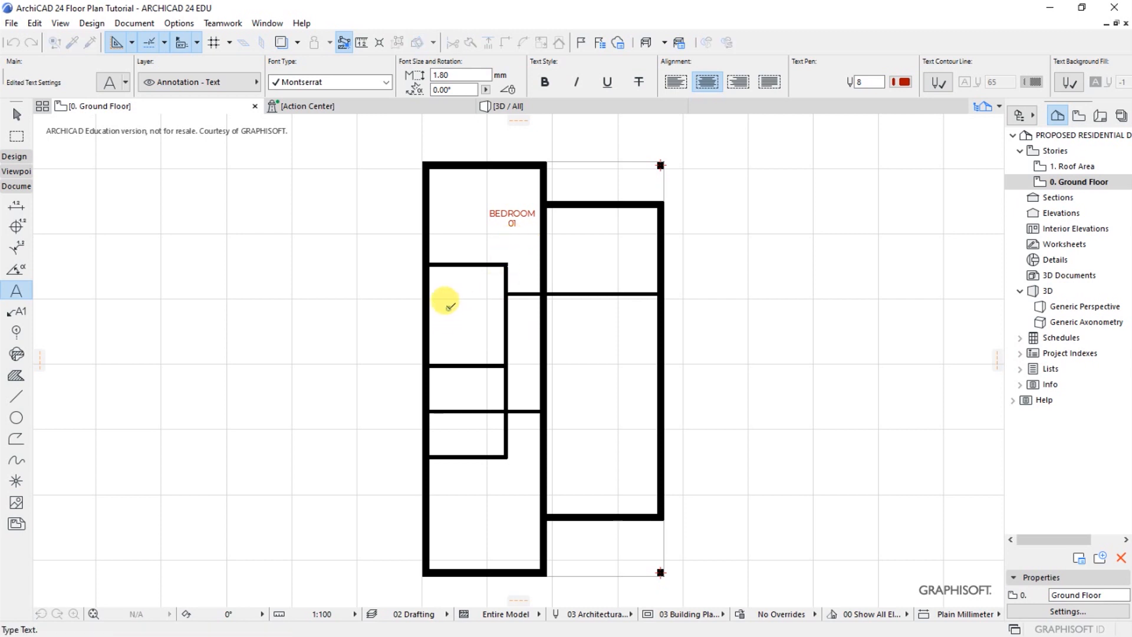
{"action": "type", "text": "BED"}
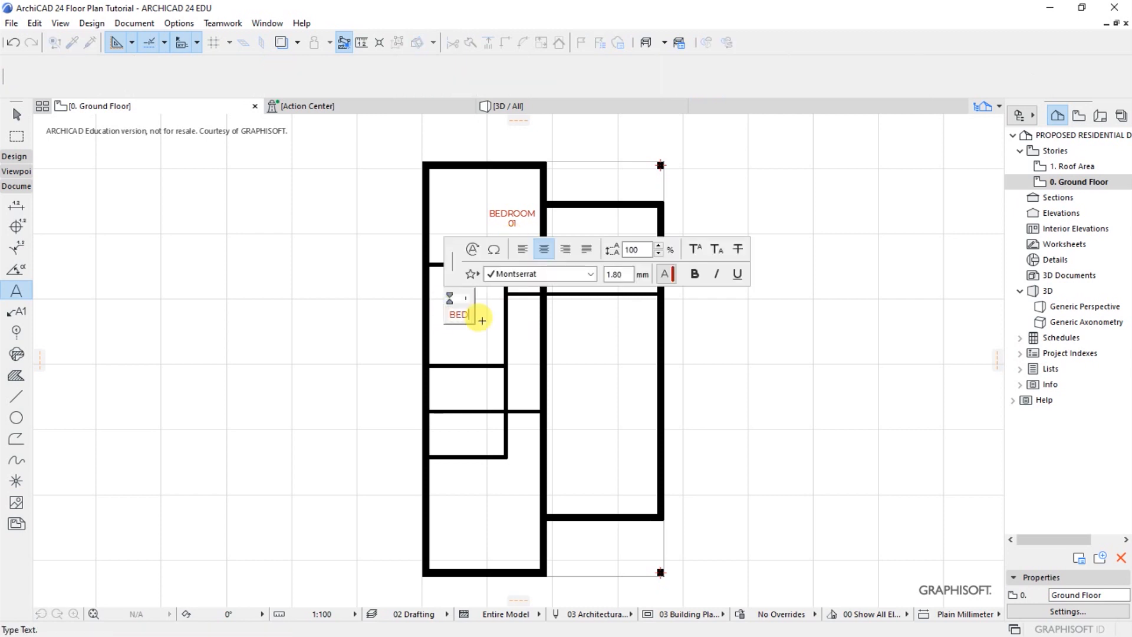
{"action": "type", "text": "ROOM"}
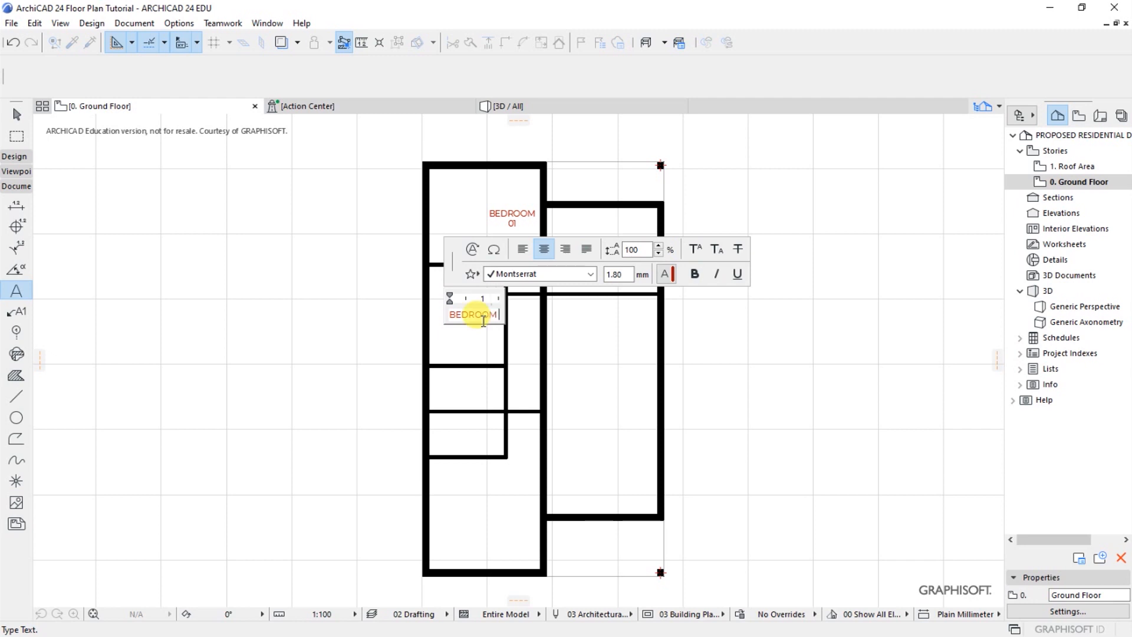
{"action": "key", "text": "Return"}
{"action": "type", "text": "02"}
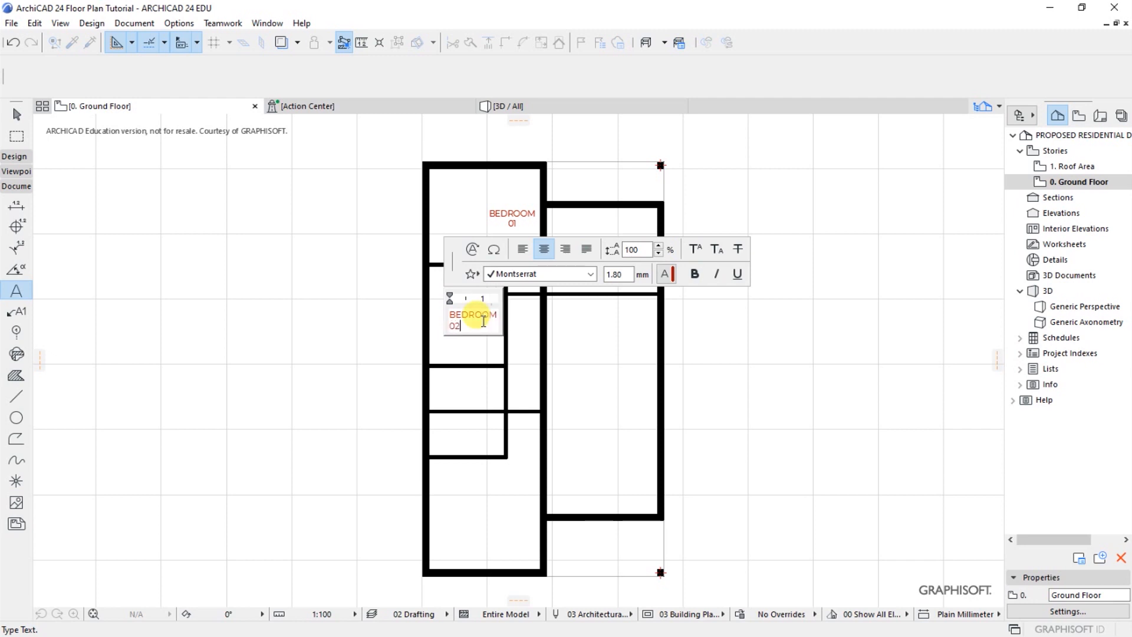
{"action": "left_click", "coordinate": [490, 344]}
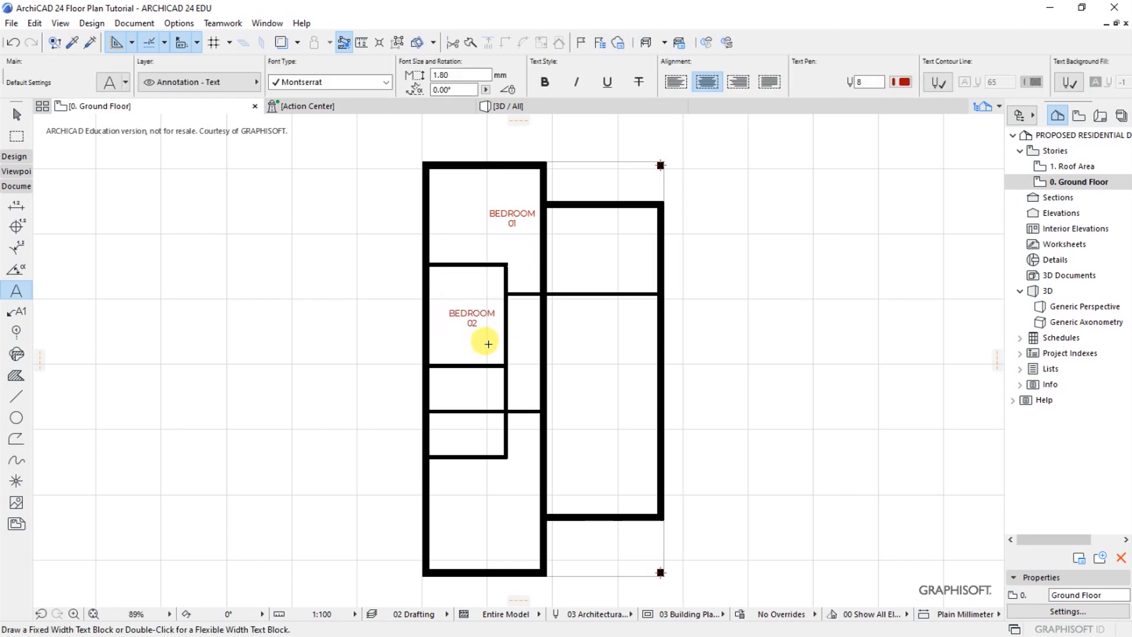
Label the large room at the lower end of the left wing "MASTER BEDROOM" on two lines
{"action": "left_click", "coordinate": [474, 510]}
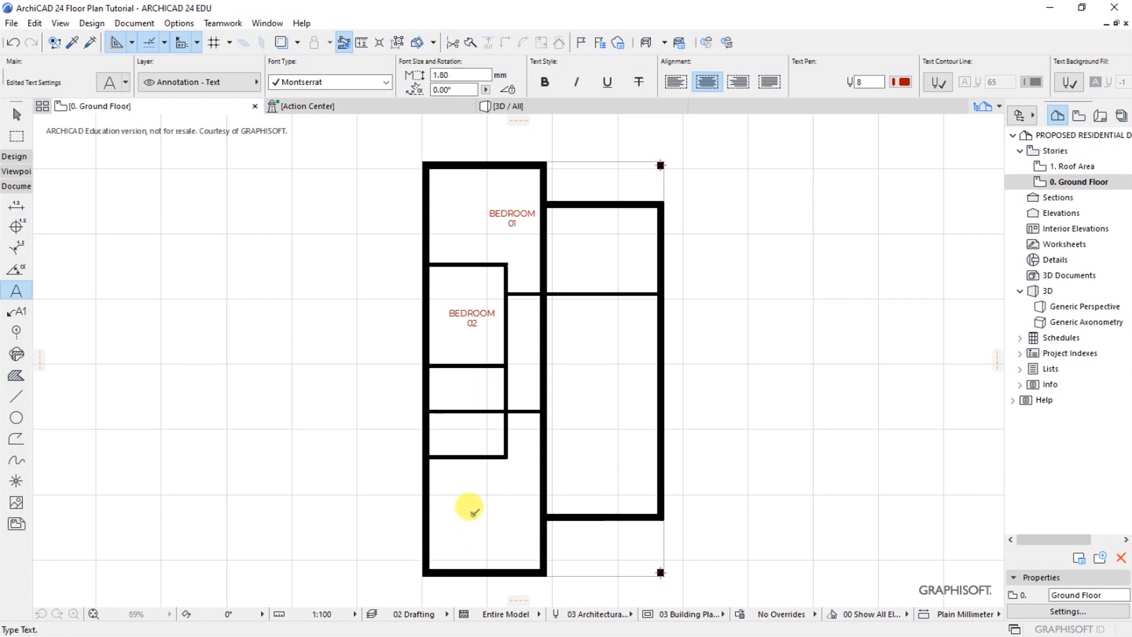
{"action": "type", "text": "MASTER"}
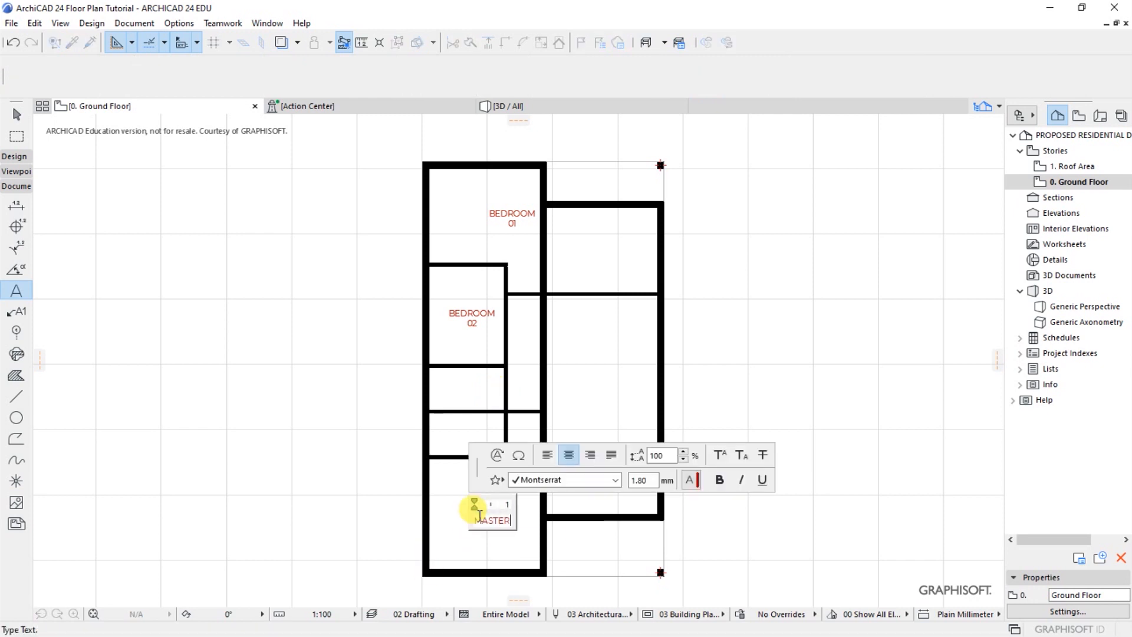
{"action": "key", "text": "Return"}
{"action": "type", "text": "BEDROOM"}
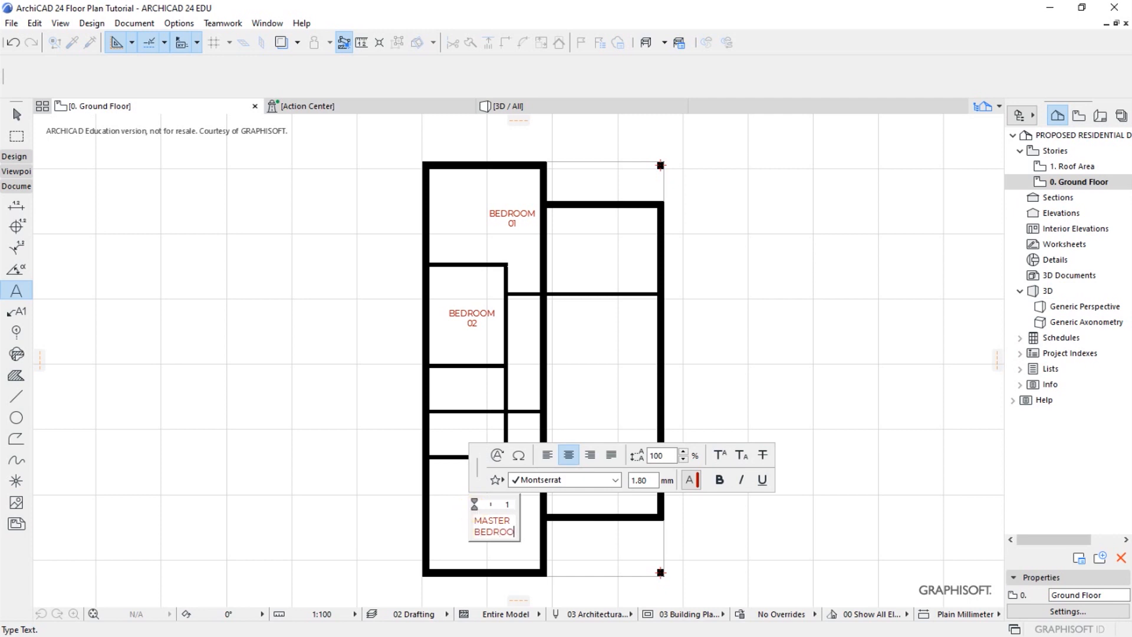
{"action": "left_click", "coordinate": [495, 558]}
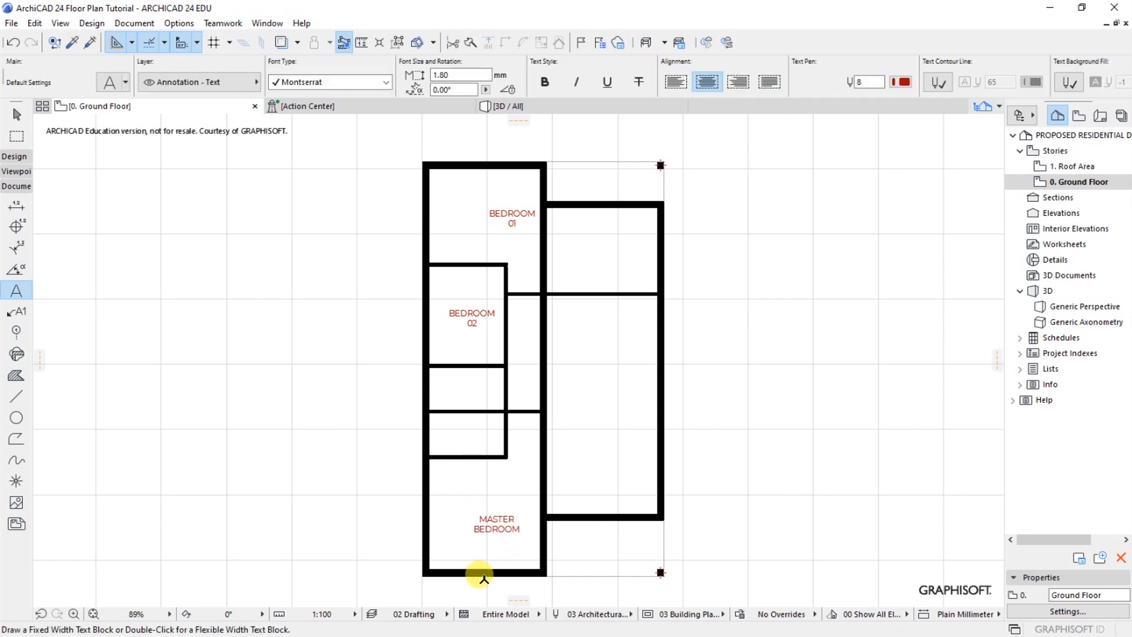
Label the small room directly above the Master Bedroom "SHR/WC"
{"action": "scroll", "coordinate": [480, 564], "scroll_direction": "up", "scroll_amount": 4}
{"action": "scroll", "coordinate": [487, 528], "scroll_direction": "down", "scroll_amount": 5}
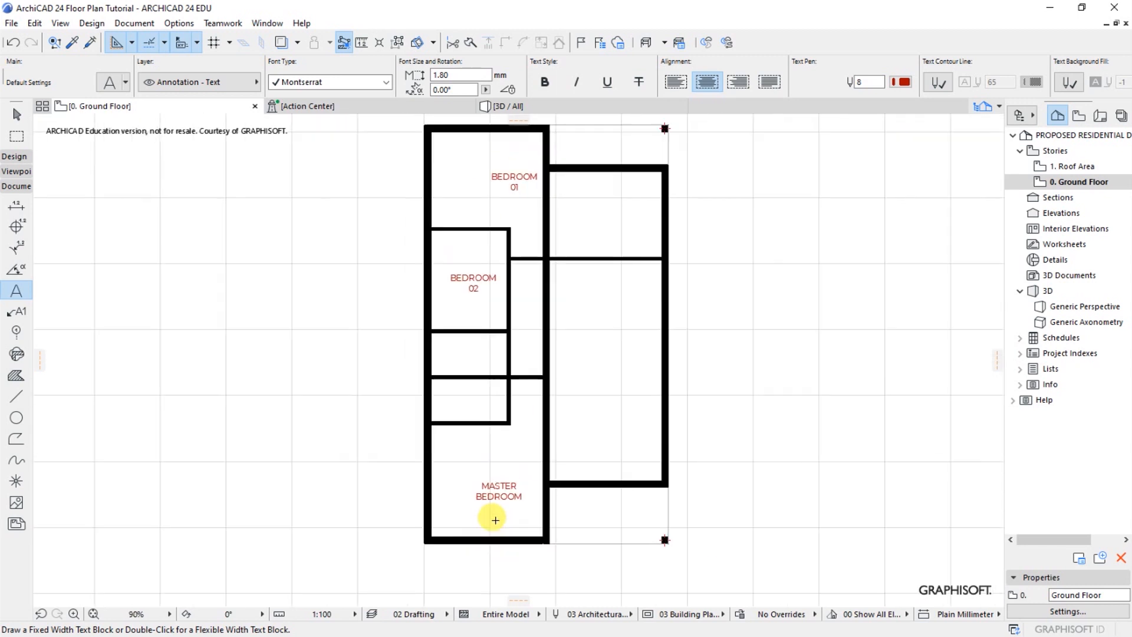
{"action": "scroll", "coordinate": [472, 400], "scroll_direction": "up", "scroll_amount": 1}
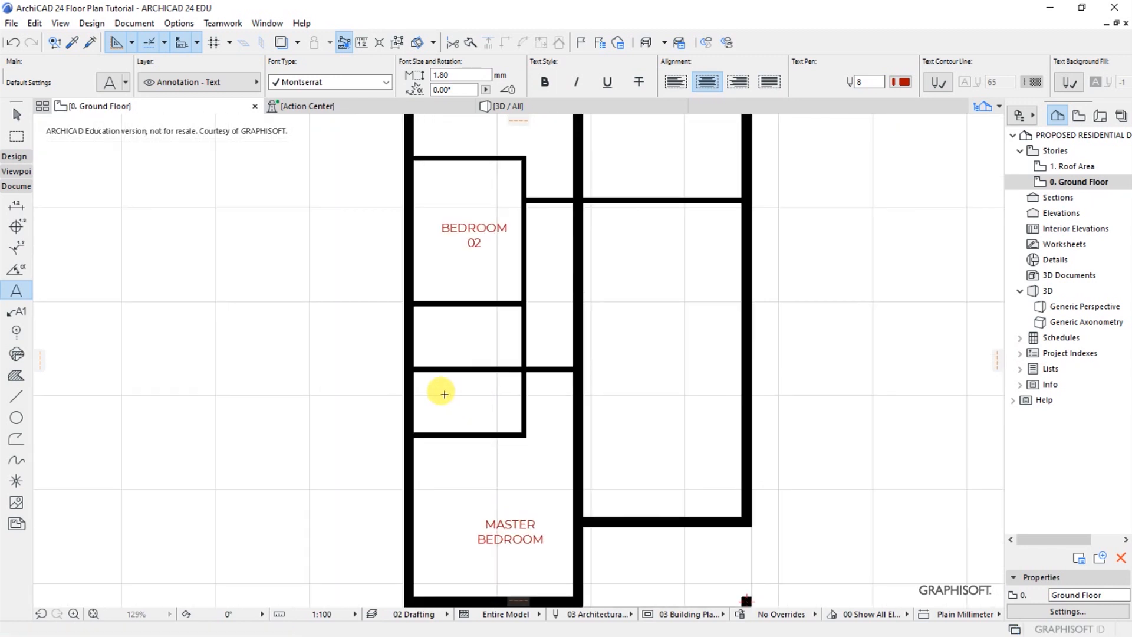
{"action": "double_click", "coordinate": [445, 394]}
{"action": "type", "text": "SHR"}
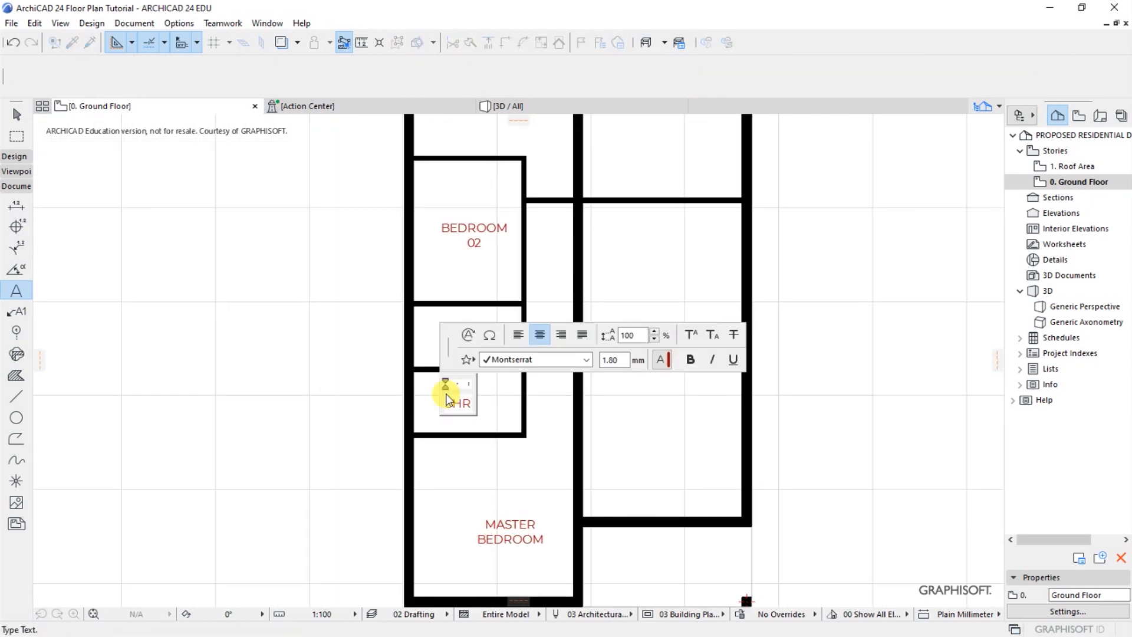
{"action": "type", "text": "/WC"}
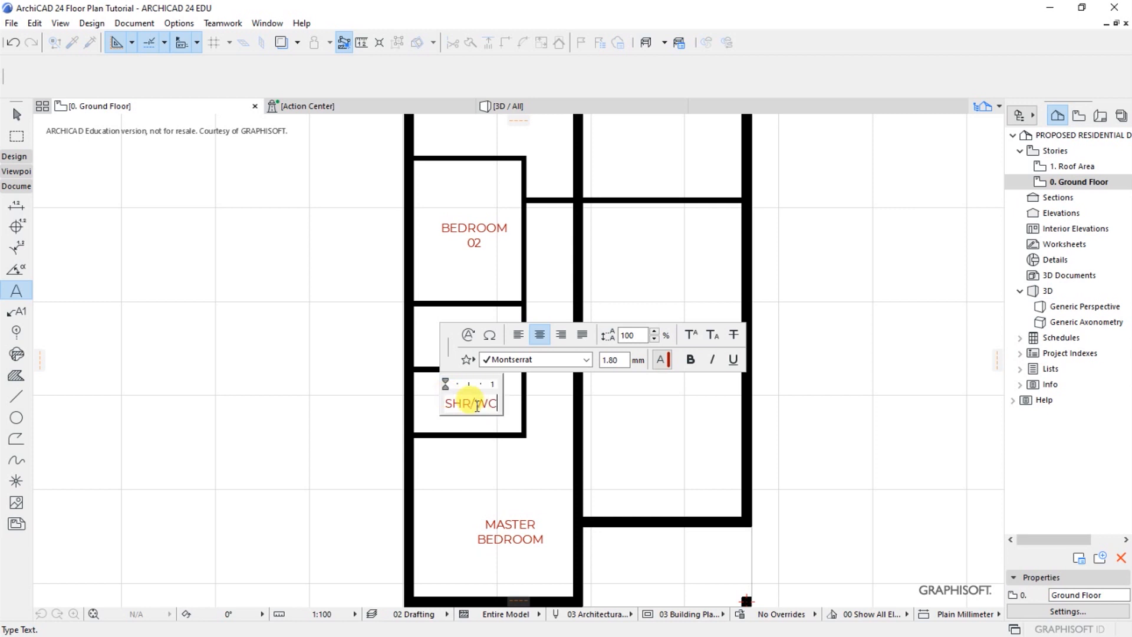
{"action": "left_click", "coordinate": [549, 414]}
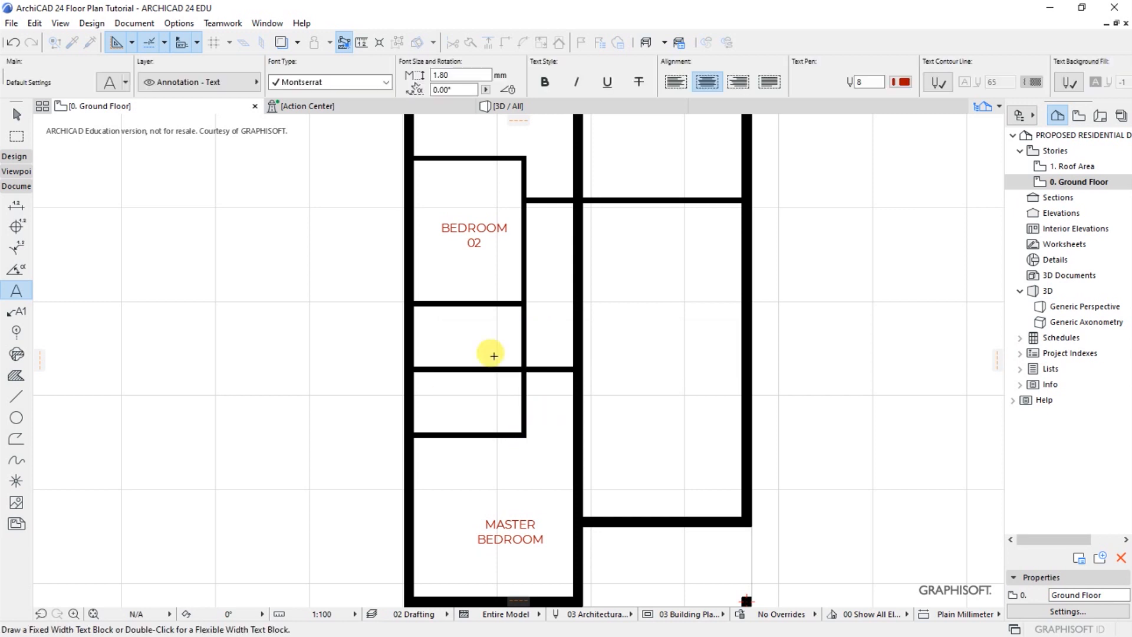
Label the small room directly below Bedroom 02 "SHR/WC" as well
{"action": "double_click", "coordinate": [448, 333]}
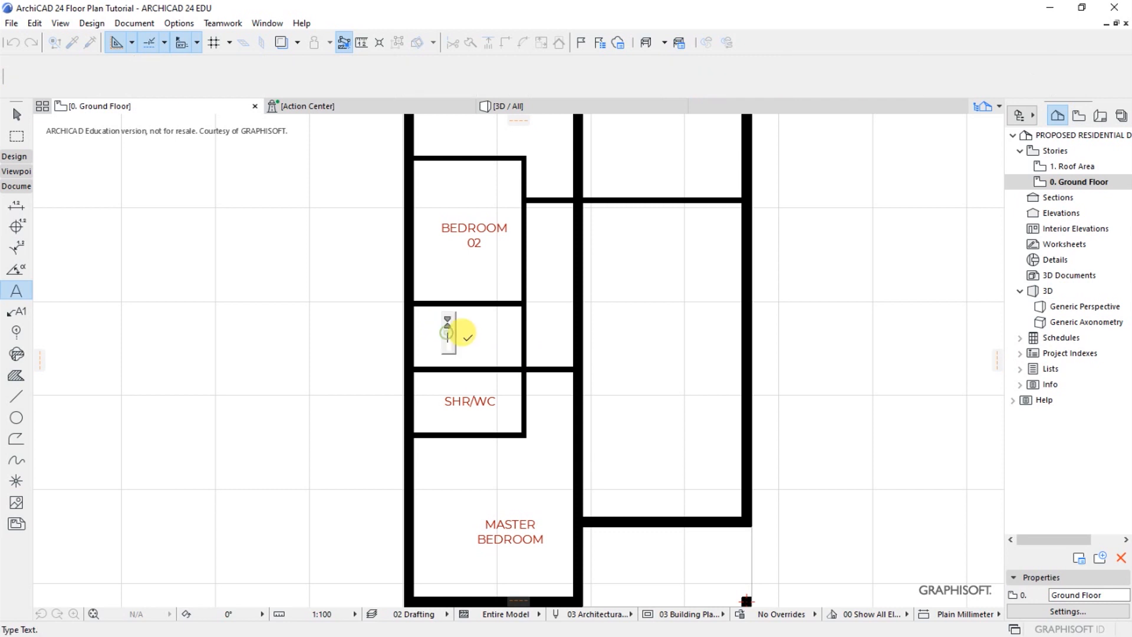
{"action": "type", "text": "SHR/WC"}
{"action": "left_click", "coordinate": [539, 386]}
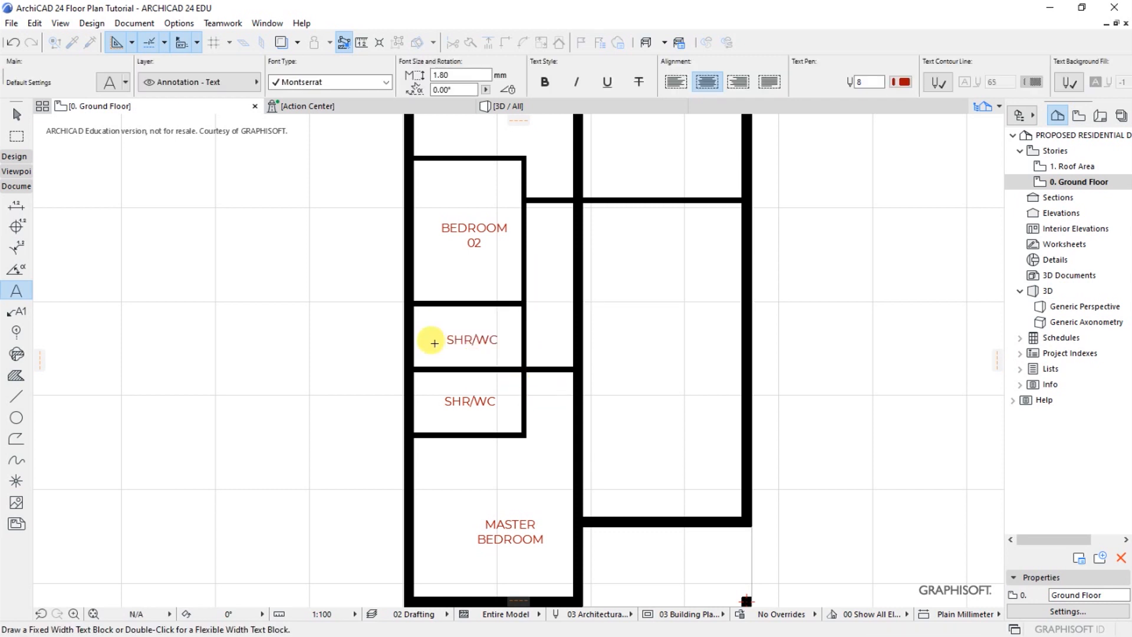
Label the open corner area beside the Master Bedroom, below the plan's right wing, "ENTRY"
{"action": "scroll", "coordinate": [386, 328], "scroll_direction": "down", "scroll_amount": 3}
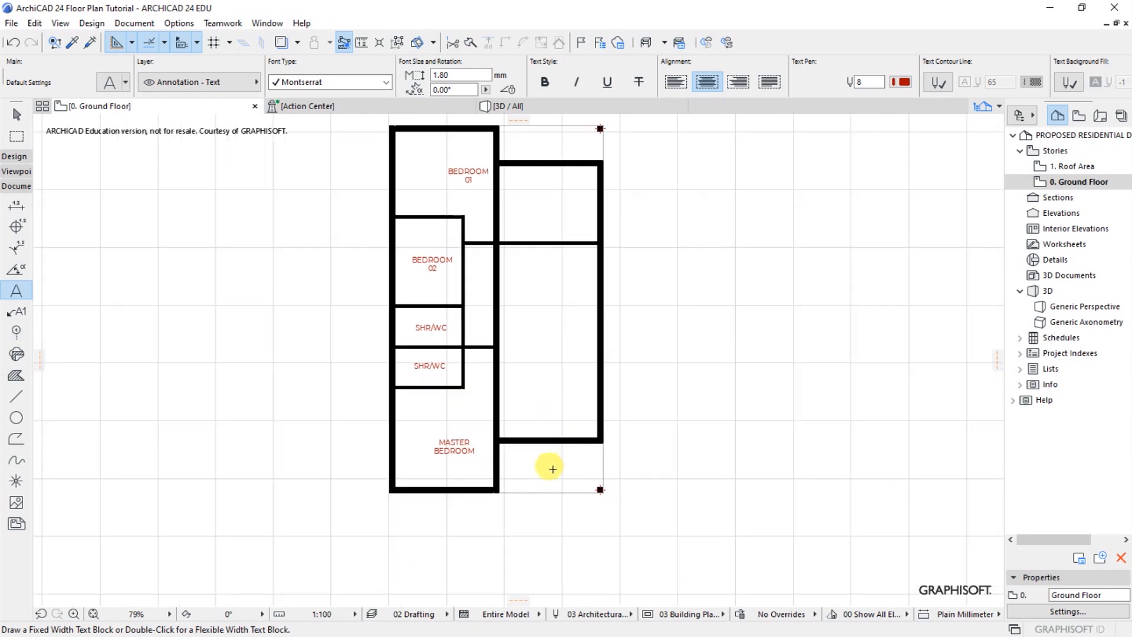
{"action": "scroll", "coordinate": [552, 468], "scroll_direction": "up", "scroll_amount": 3}
{"action": "double_click", "coordinate": [519, 474]}
{"action": "type", "text": "ENTRY"}
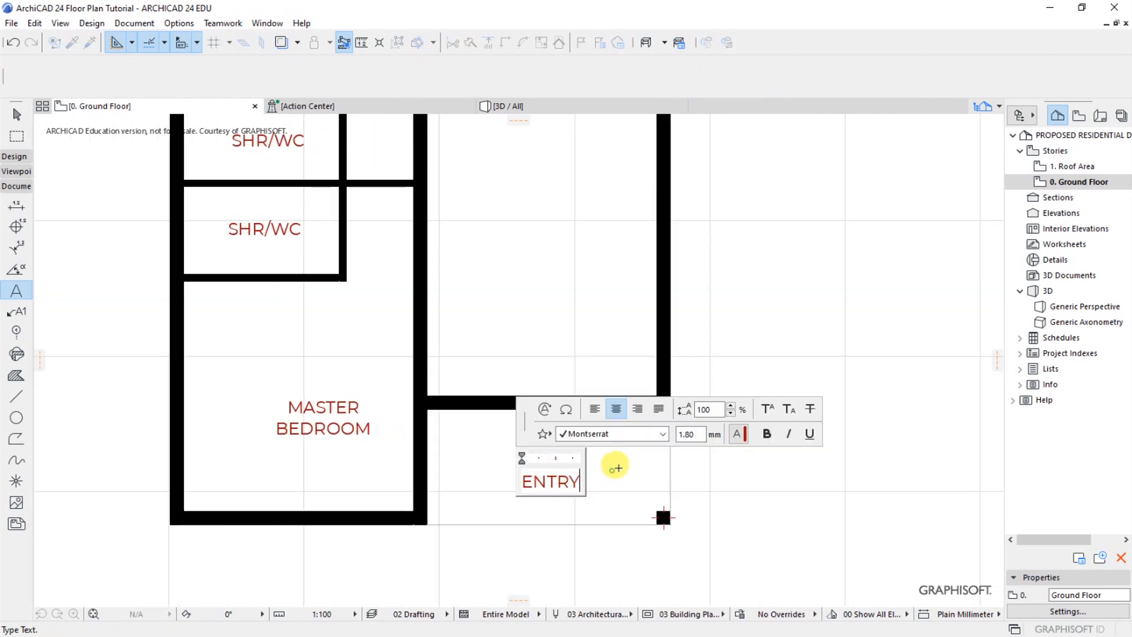
{"action": "left_click", "coordinate": [615, 468]}
Label the lower part of the right wing's large room "LOUNGE" and its upper part "DINING"
{"action": "scroll", "coordinate": [618, 482], "scroll_direction": "down", "scroll_amount": 3}
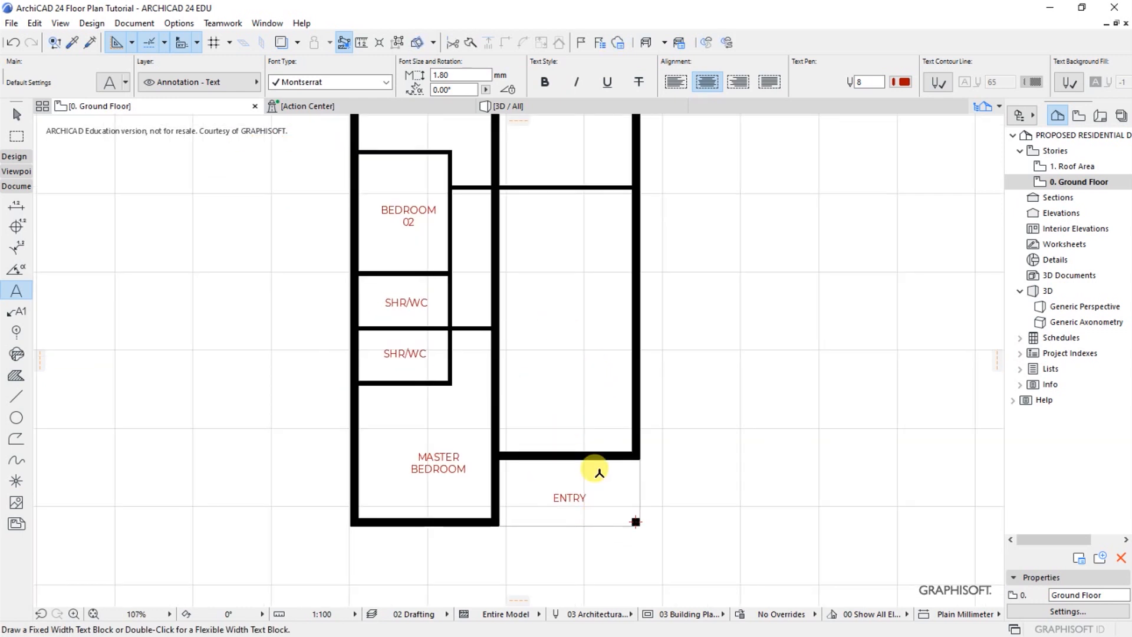
{"action": "scroll", "coordinate": [607, 448], "scroll_direction": "down", "scroll_amount": 2}
{"action": "scroll", "coordinate": [557, 306], "scroll_direction": "up", "scroll_amount": 2}
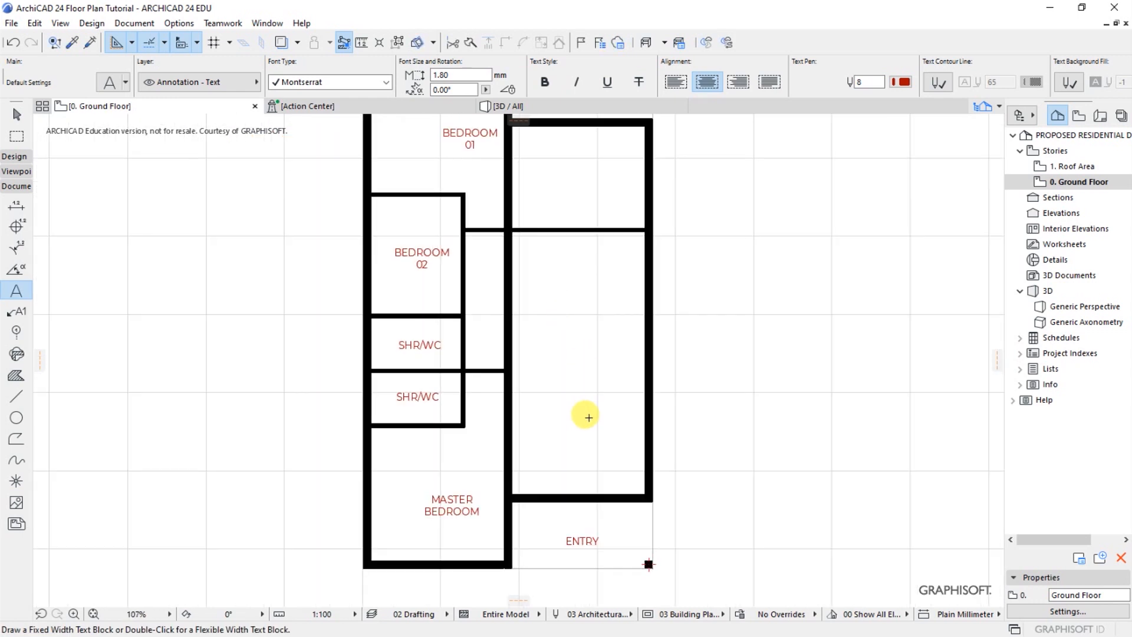
{"action": "double_click", "coordinate": [584, 436]}
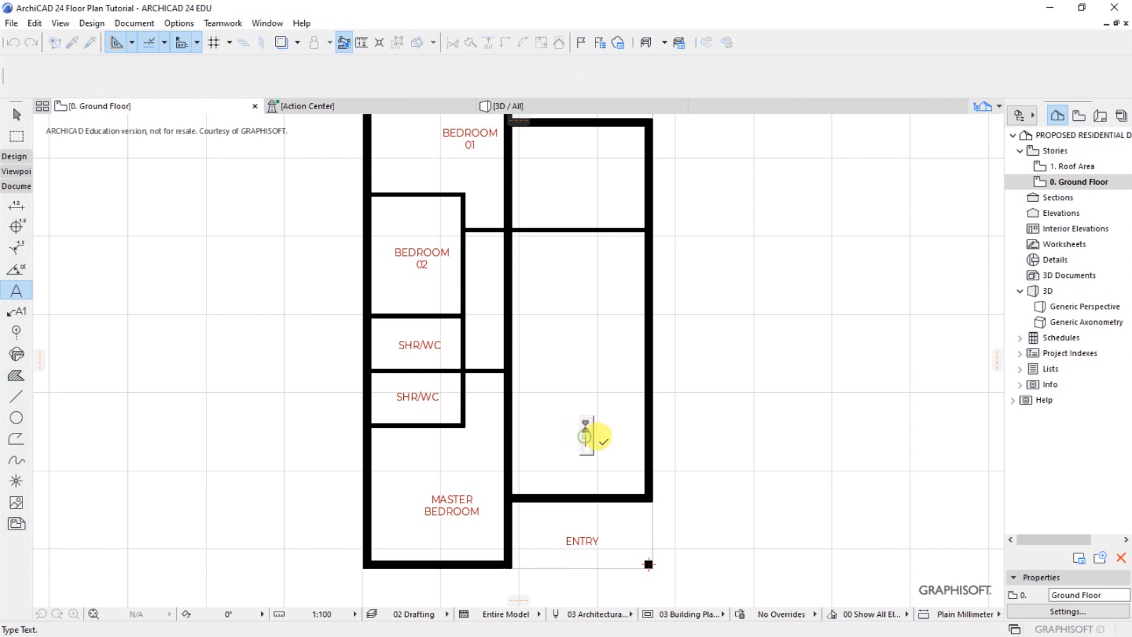
{"action": "type", "text": "LOUNGE"}
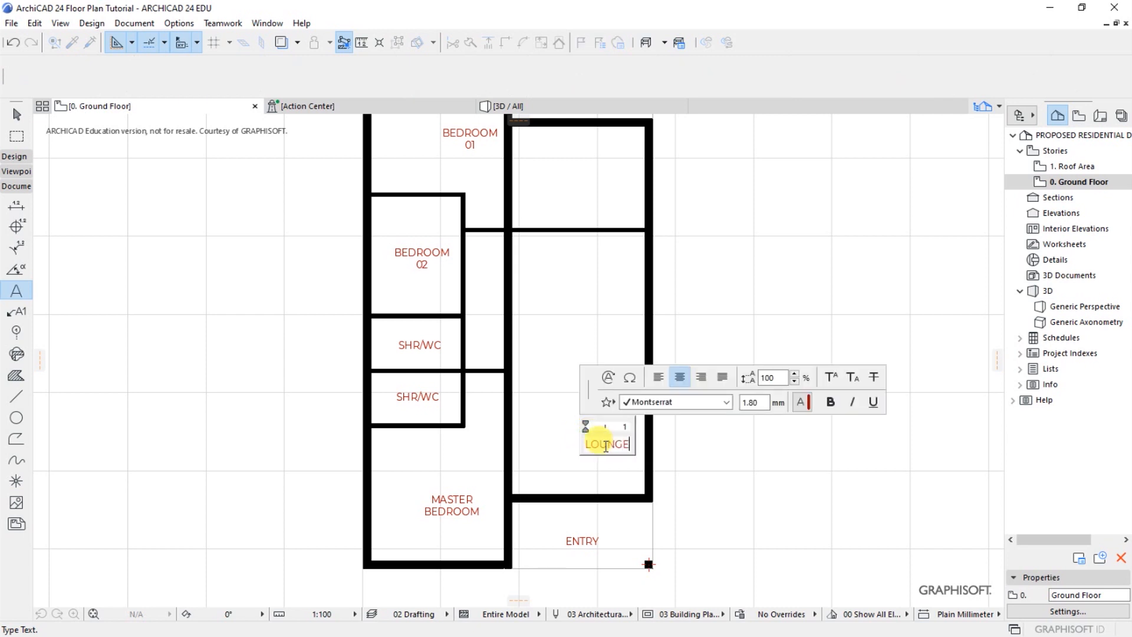
{"action": "left_click", "coordinate": [621, 466]}
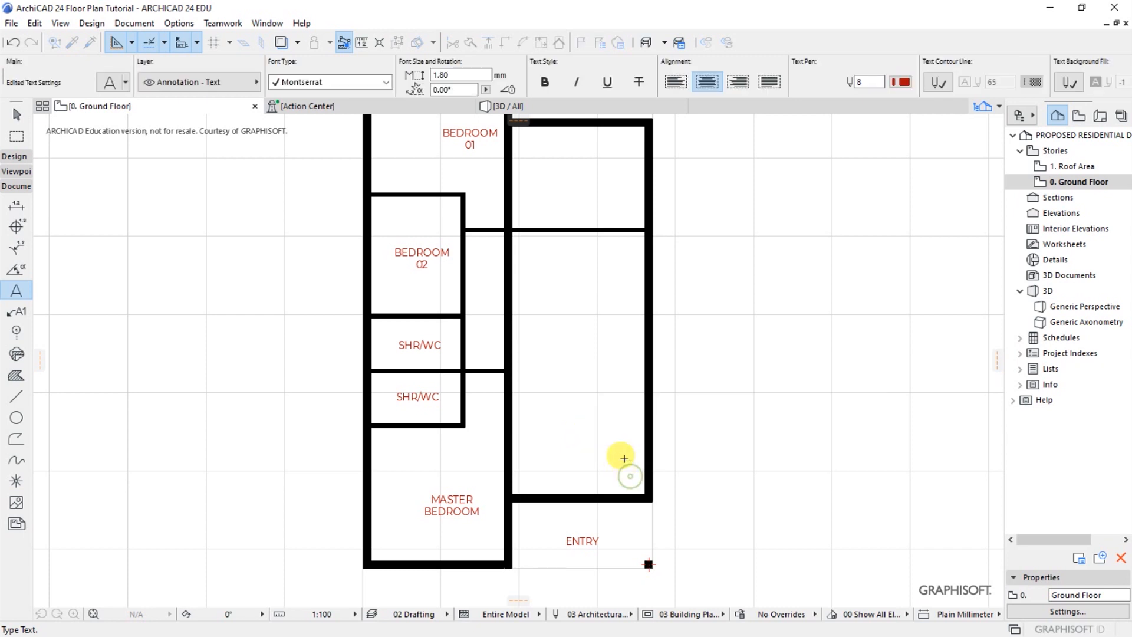
{"action": "double_click", "coordinate": [581, 307]}
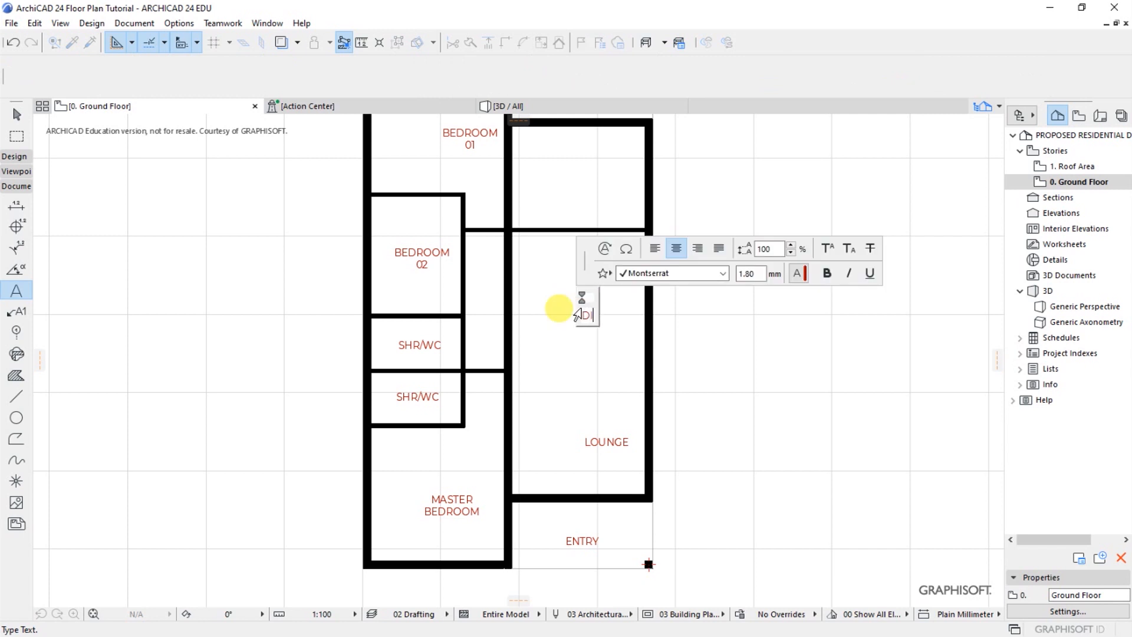
{"action": "left_click", "coordinate": [718, 345]}
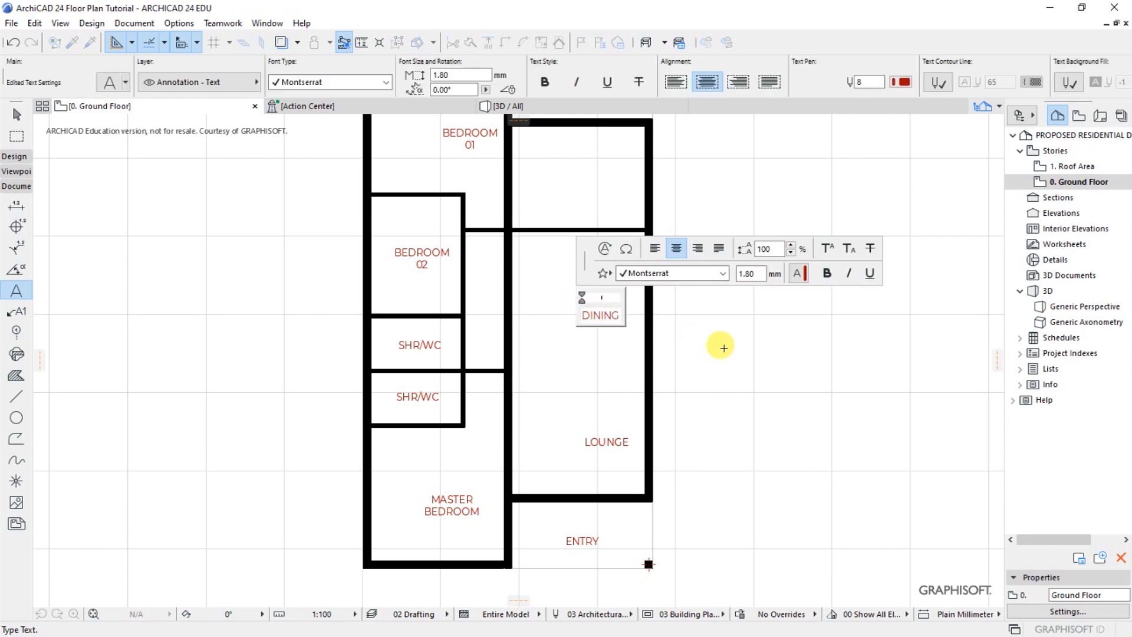
Label the room above the dining area in the plan's right wing "KITCHENETTE"
{"action": "scroll", "coordinate": [690, 447], "scroll_direction": "down", "scroll_amount": 2}
{"action": "scroll", "coordinate": [588, 242], "scroll_direction": "up", "scroll_amount": 2}
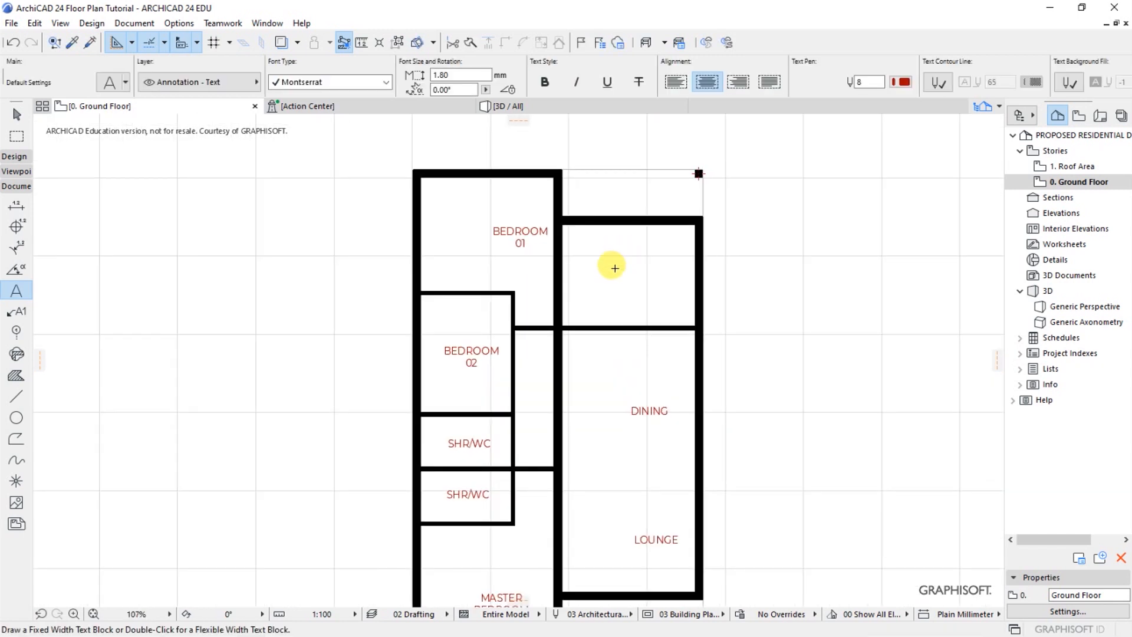
{"action": "double_click", "coordinate": [612, 270]}
{"action": "type", "text": "KIT"}
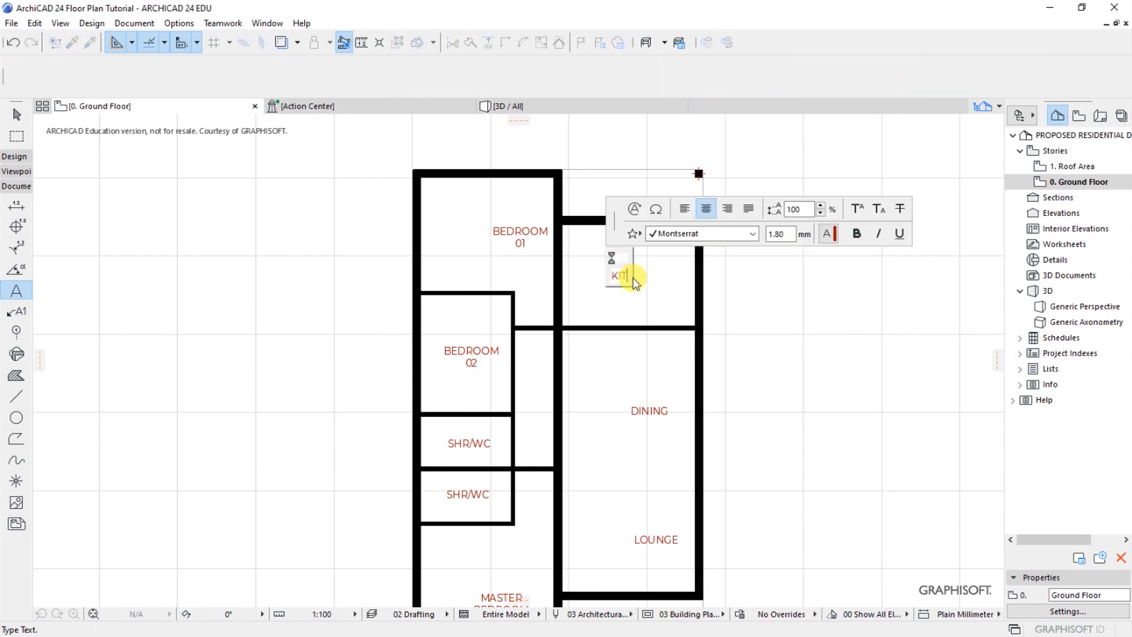
{"action": "type", "text": "CHENETTE"}
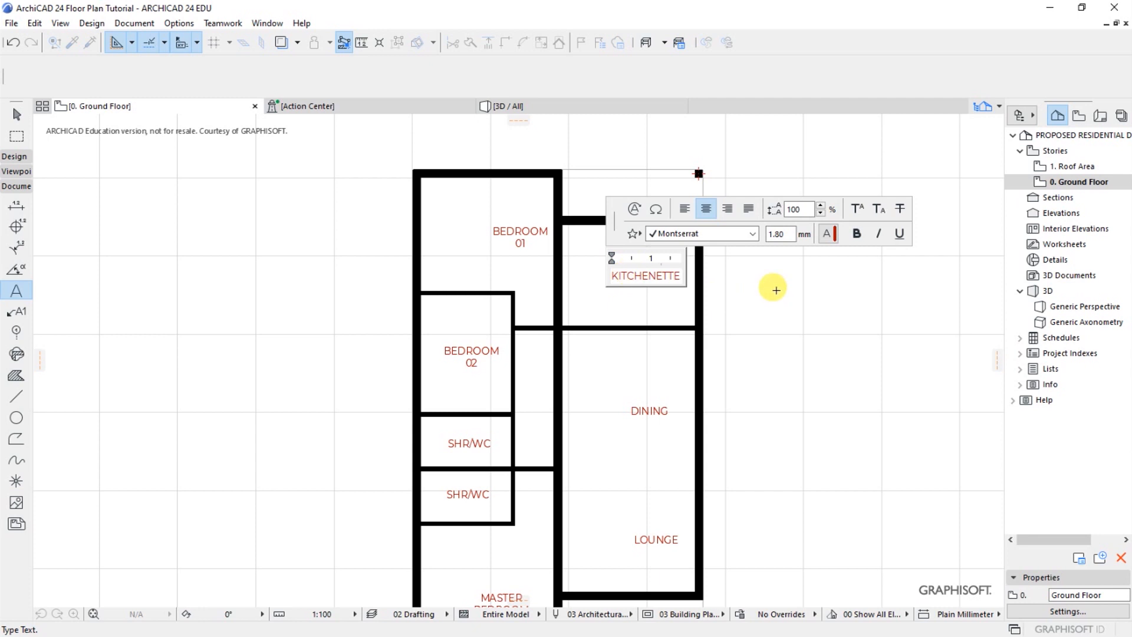
{"action": "left_click", "coordinate": [729, 277]}
Label the open corner area above the kitchenette "KITHEN YARD"
{"action": "scroll", "coordinate": [605, 153], "scroll_direction": "up", "scroll_amount": 3}
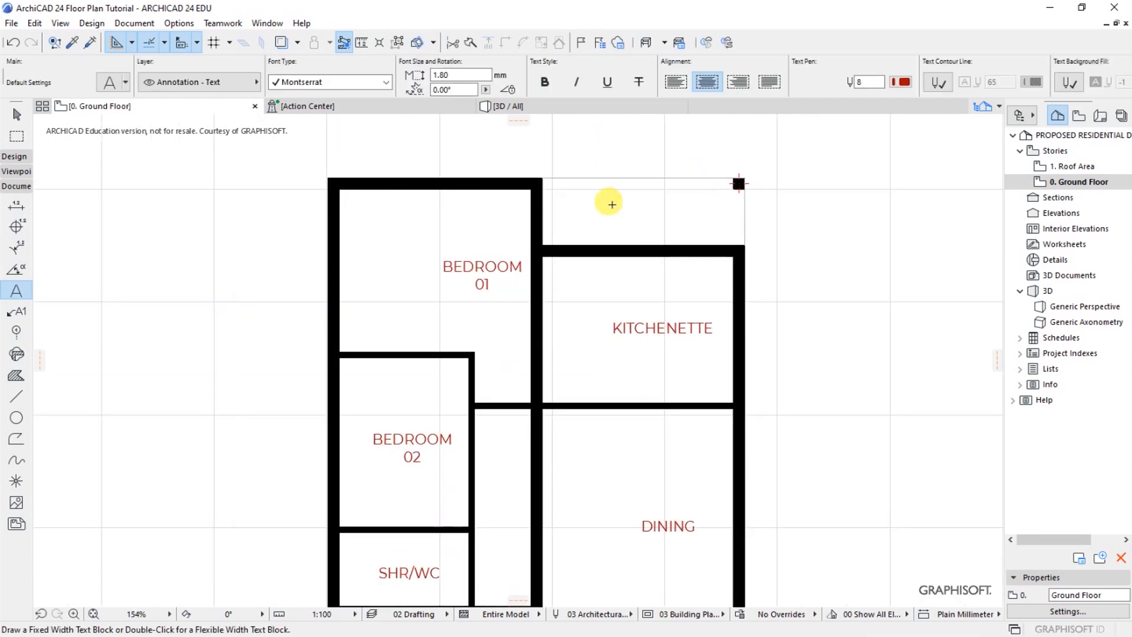
{"action": "double_click", "coordinate": [610, 198]}
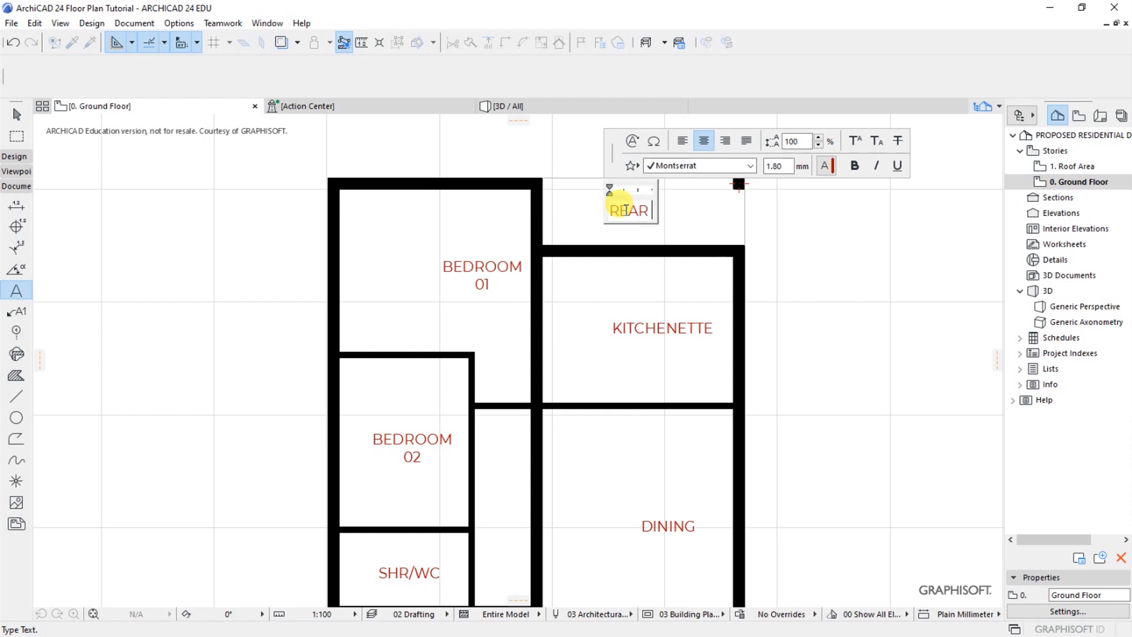
{"action": "key", "text": "BackSpace"}
{"action": "key", "text": "BackSpace"}
{"action": "type", "text": "KITHEN YARD"}
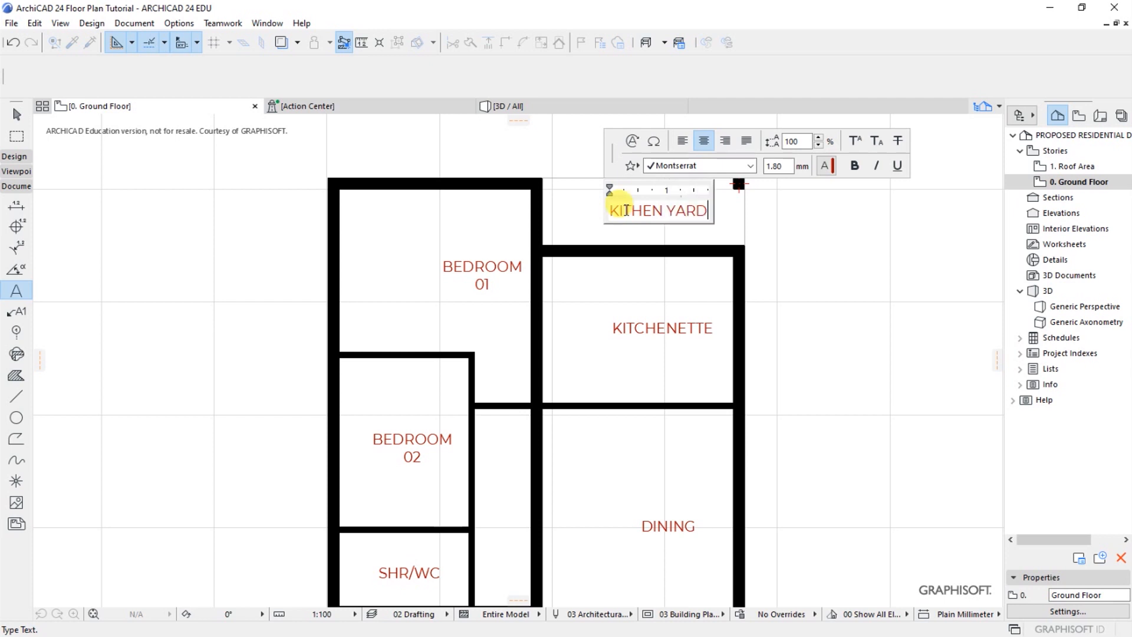
{"action": "left_click", "coordinate": [789, 215]}
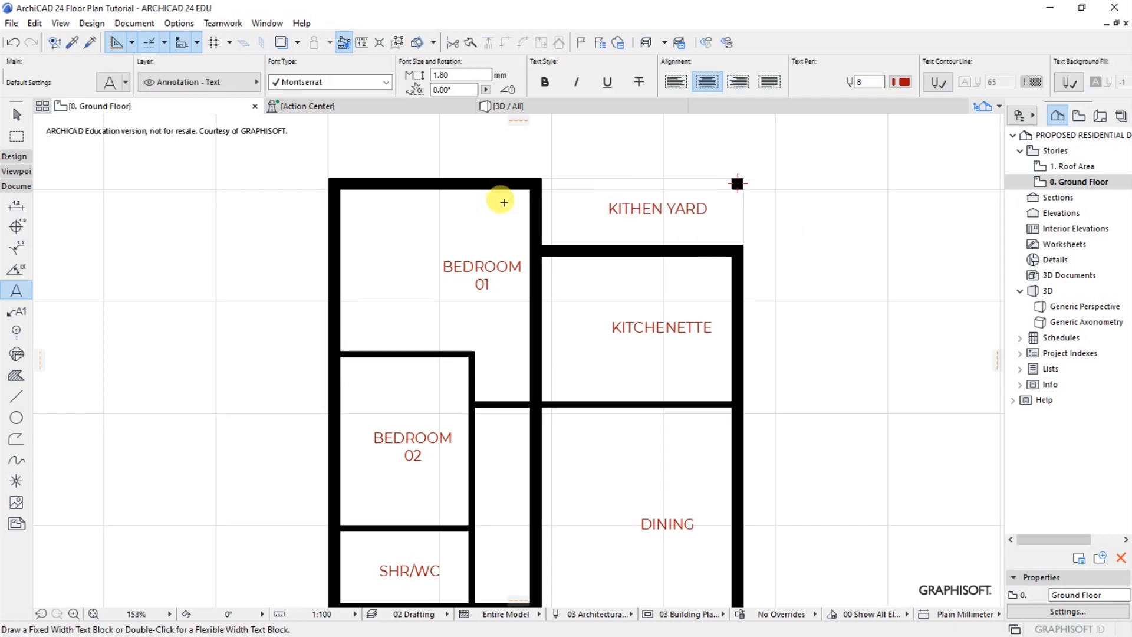
{"action": "scroll", "coordinate": [504, 203], "scroll_direction": "down", "scroll_amount": 3}
{"action": "scroll", "coordinate": [525, 410], "scroll_direction": "up", "scroll_amount": 1}
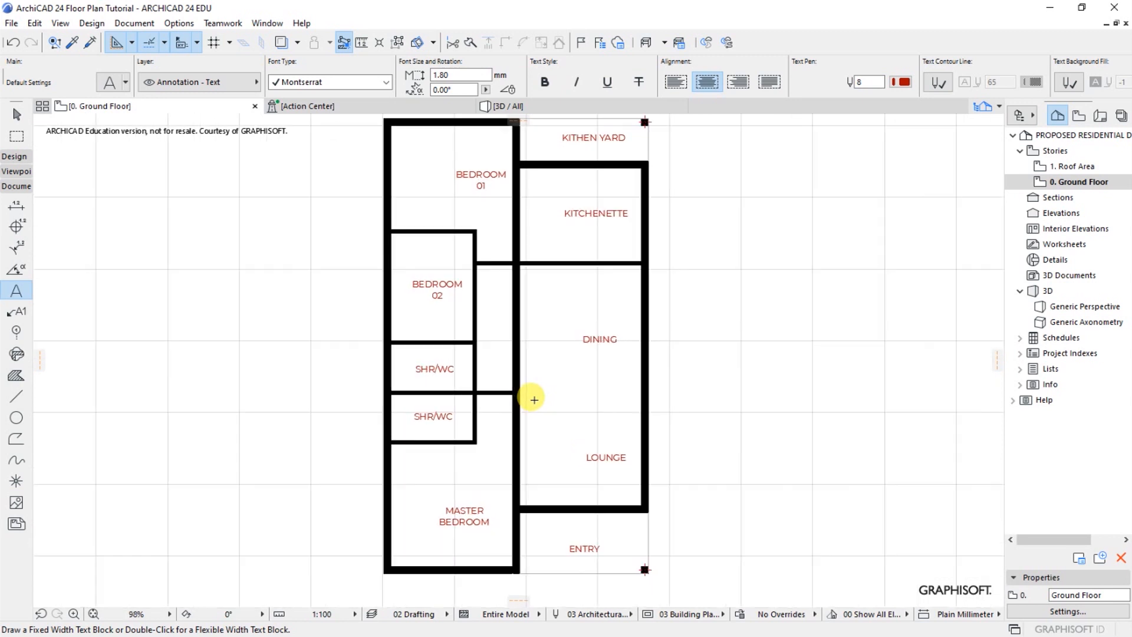
{"action": "scroll", "coordinate": [537, 401], "scroll_direction": "down", "scroll_amount": 2}
{"action": "scroll", "coordinate": [512, 269], "scroll_direction": "up", "scroll_amount": 1}
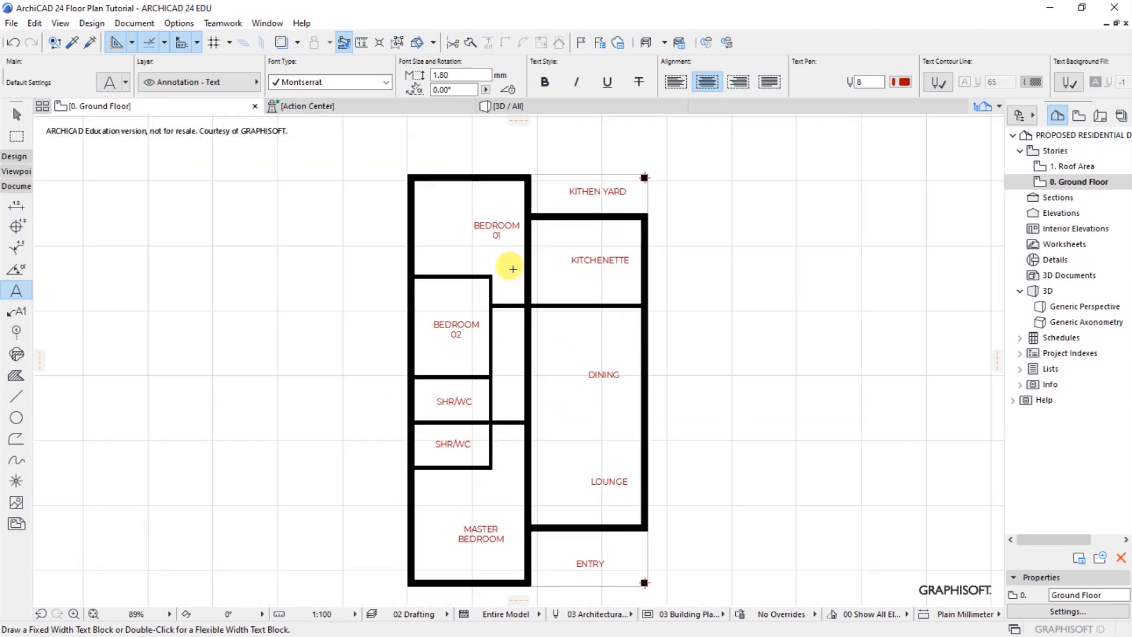
{"action": "scroll", "coordinate": [543, 399], "scroll_direction": "down", "scroll_amount": 2}
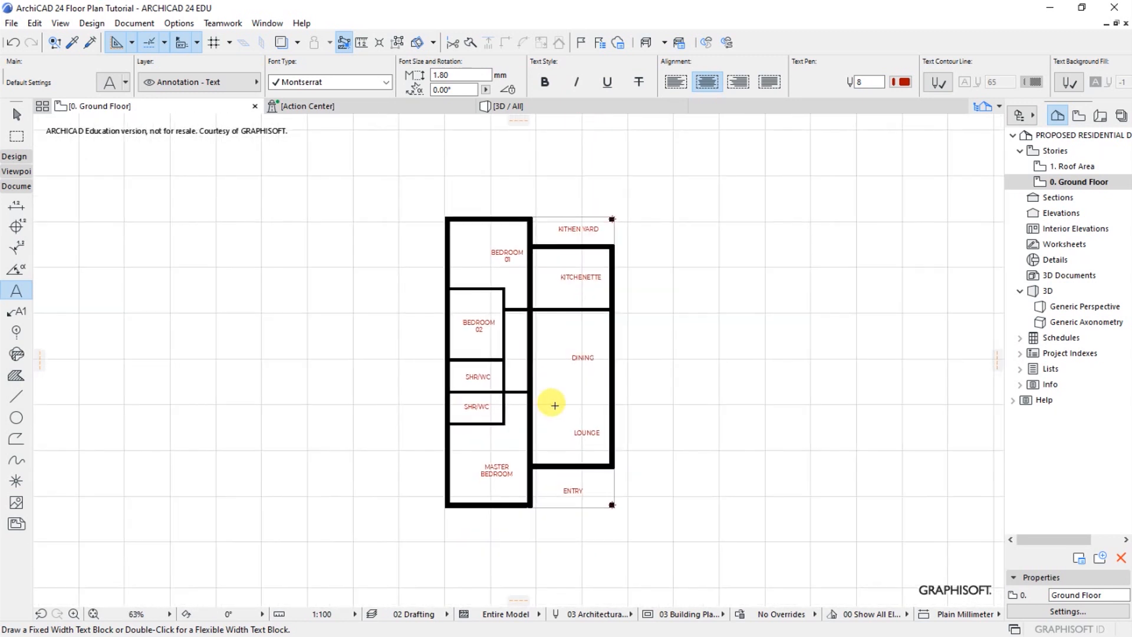
{"action": "scroll", "coordinate": [557, 392], "scroll_direction": "up", "scroll_amount": 1}
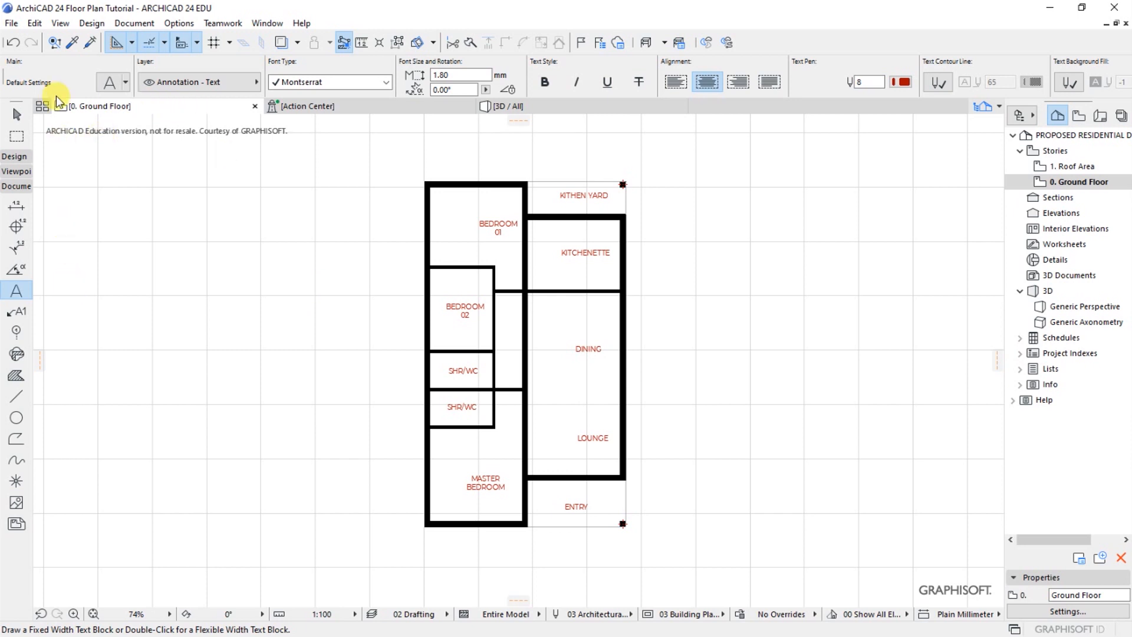
Activate the Door tool and open its default settings
{"action": "left_click", "coordinate": [87, 24]}
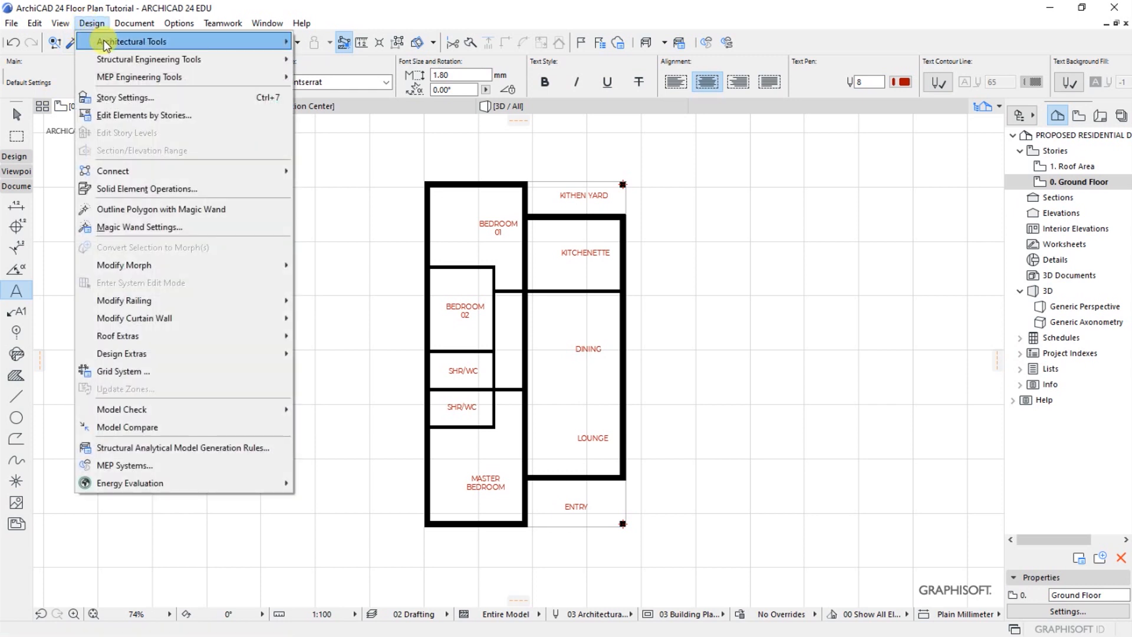
{"action": "mouse_move", "coordinate": [168, 41]}
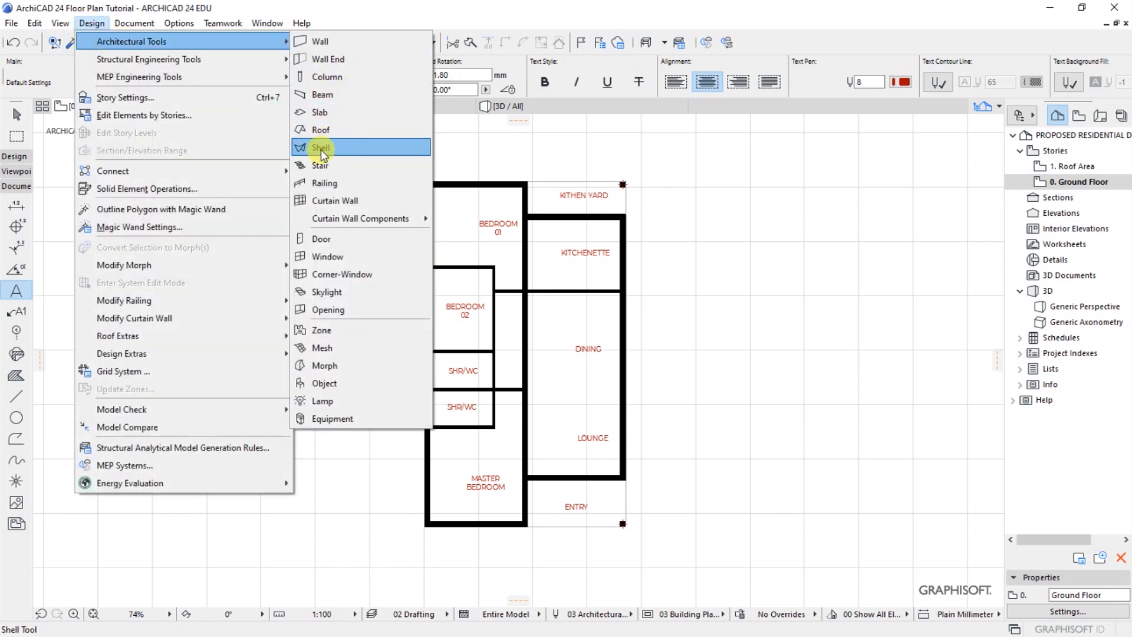
{"action": "left_click", "coordinate": [322, 238]}
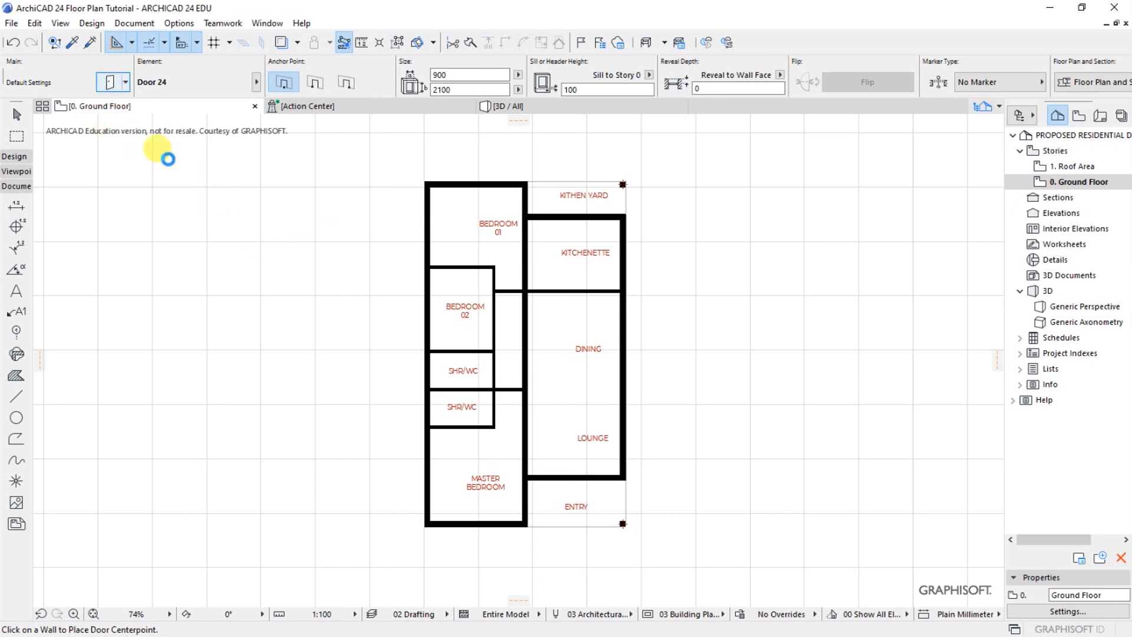
{"action": "left_click", "coordinate": [110, 82]}
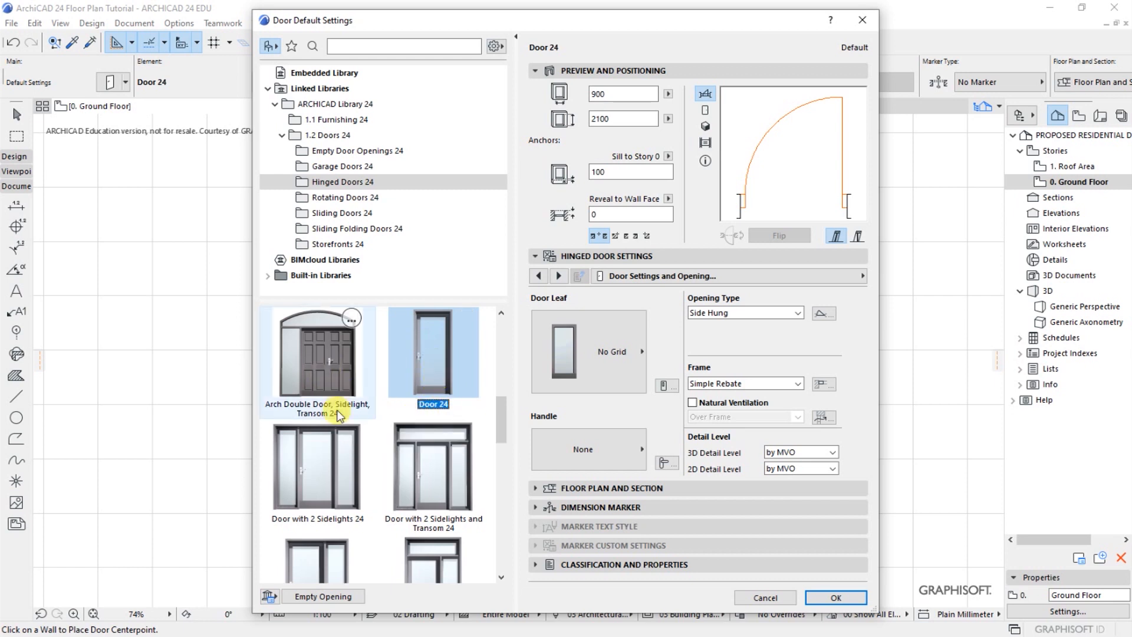
Set the sill to Story 0 value of the default hinged door to 0
{"action": "left_click", "coordinate": [613, 92]}
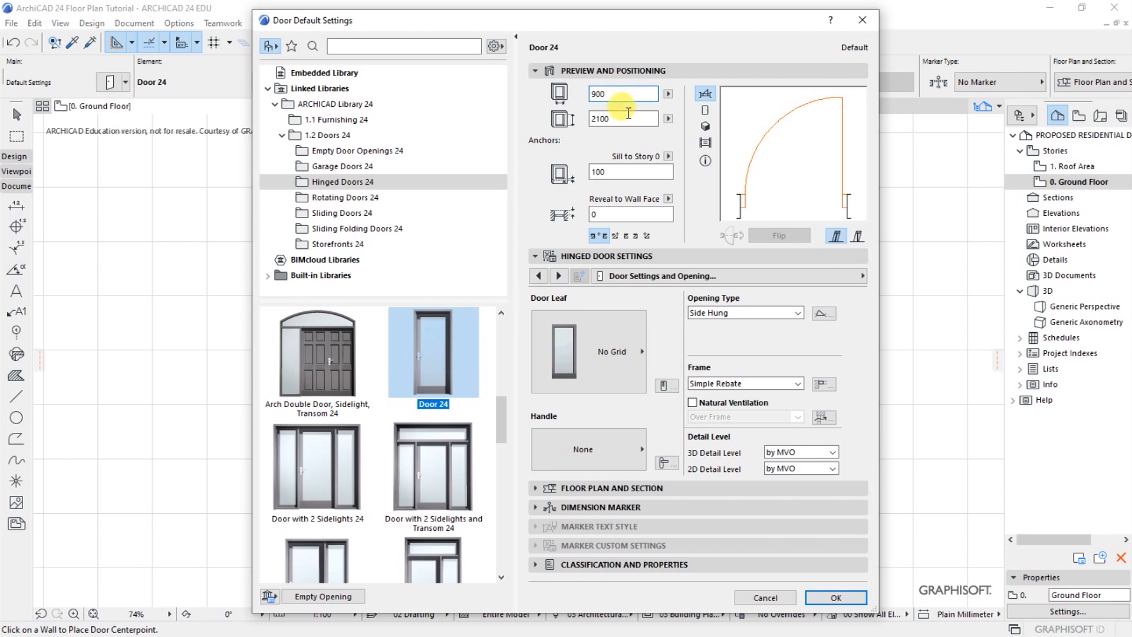
{"action": "left_click", "coordinate": [623, 117]}
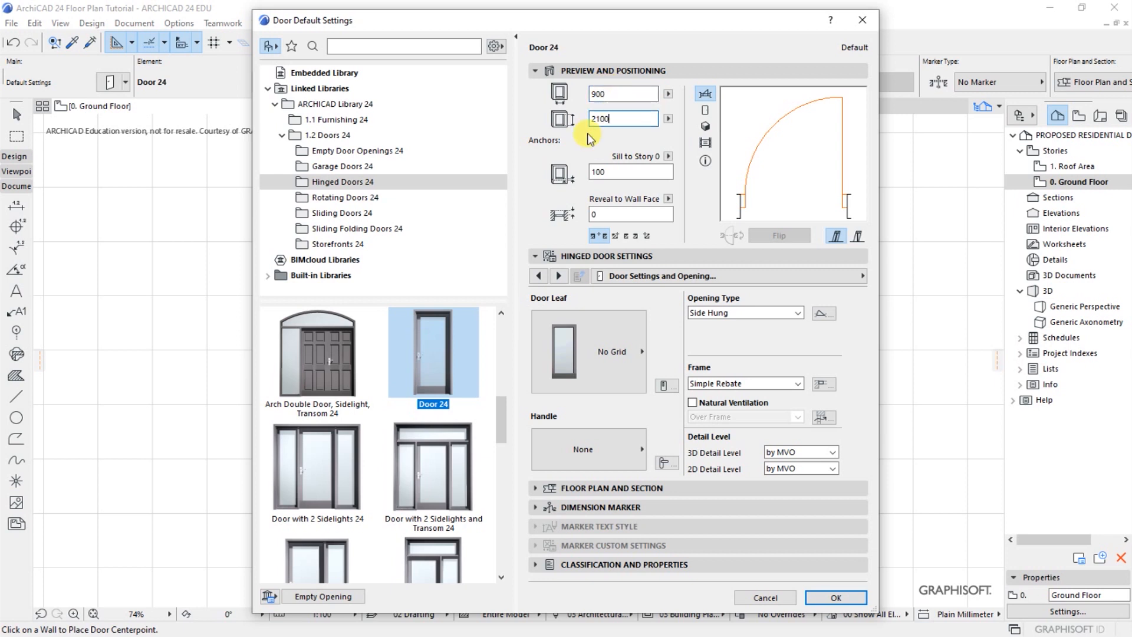
{"action": "left_click_drag", "start_coordinate": [610, 171], "coordinate": [573, 177]}
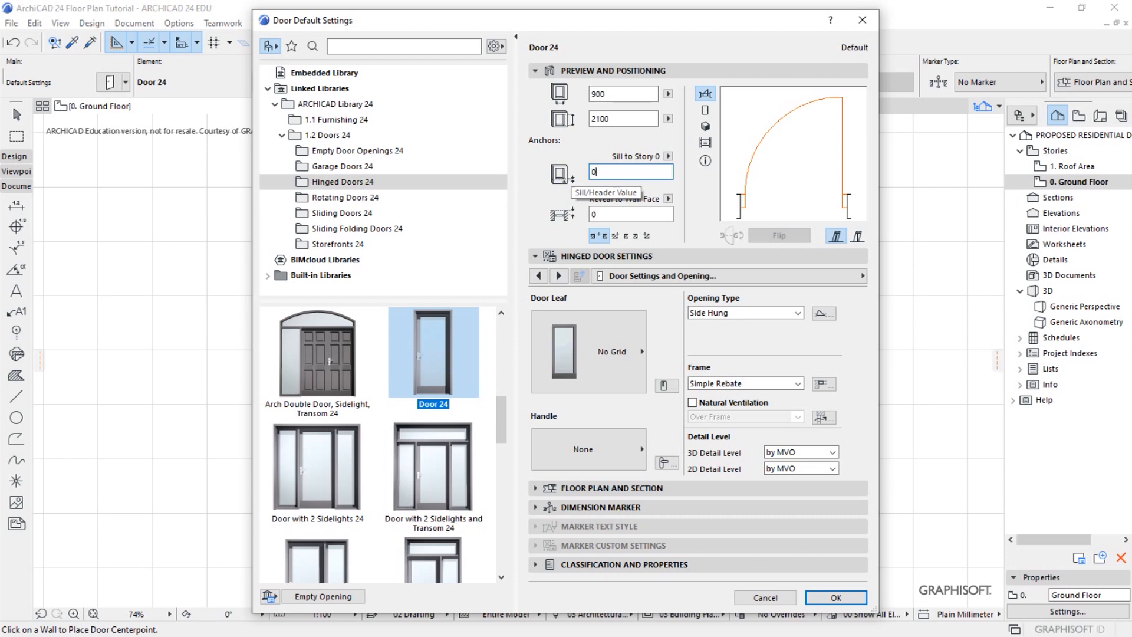
{"action": "left_click", "coordinate": [618, 213]}
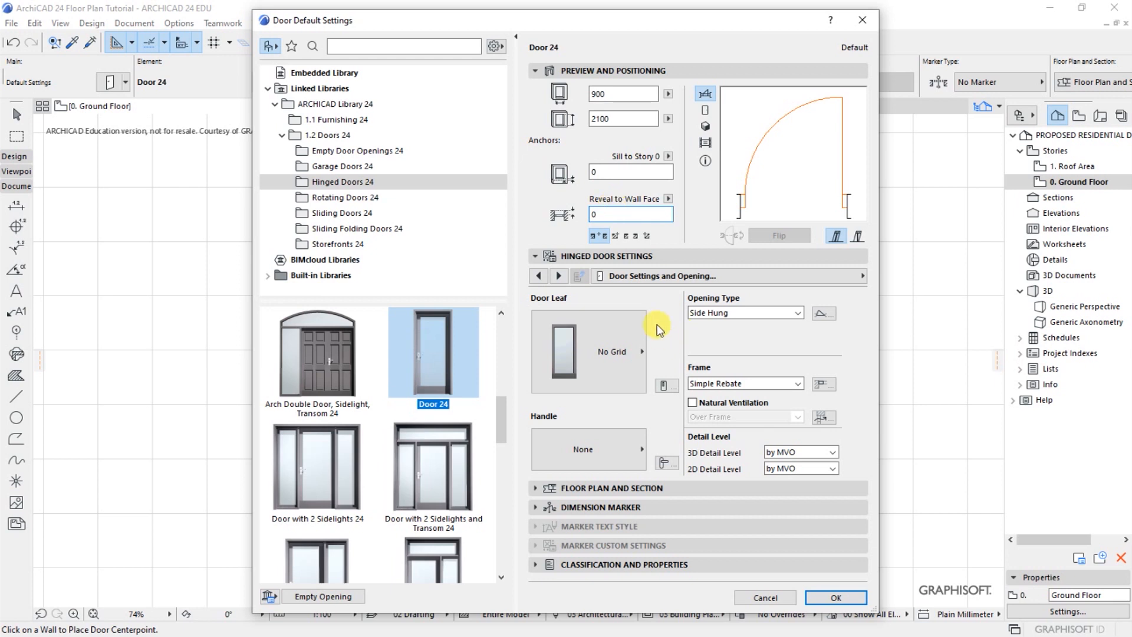
Set the door leaf of the default hinged door to Style 34
{"action": "left_click", "coordinate": [614, 260]}
{"action": "left_click", "coordinate": [614, 259]}
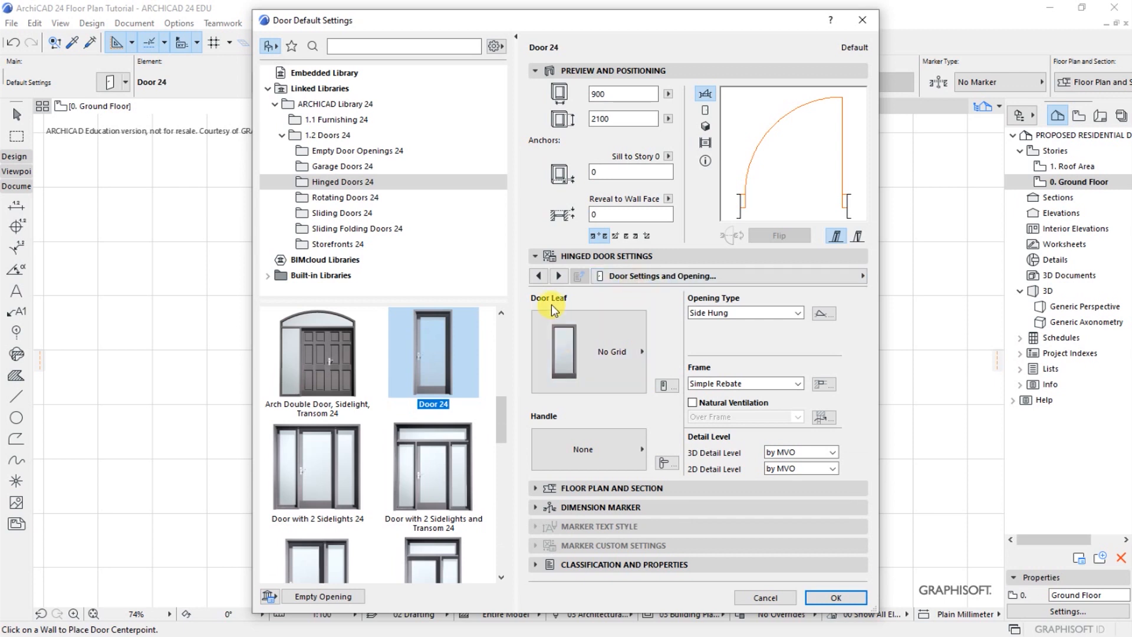
{"action": "left_click", "coordinate": [581, 349]}
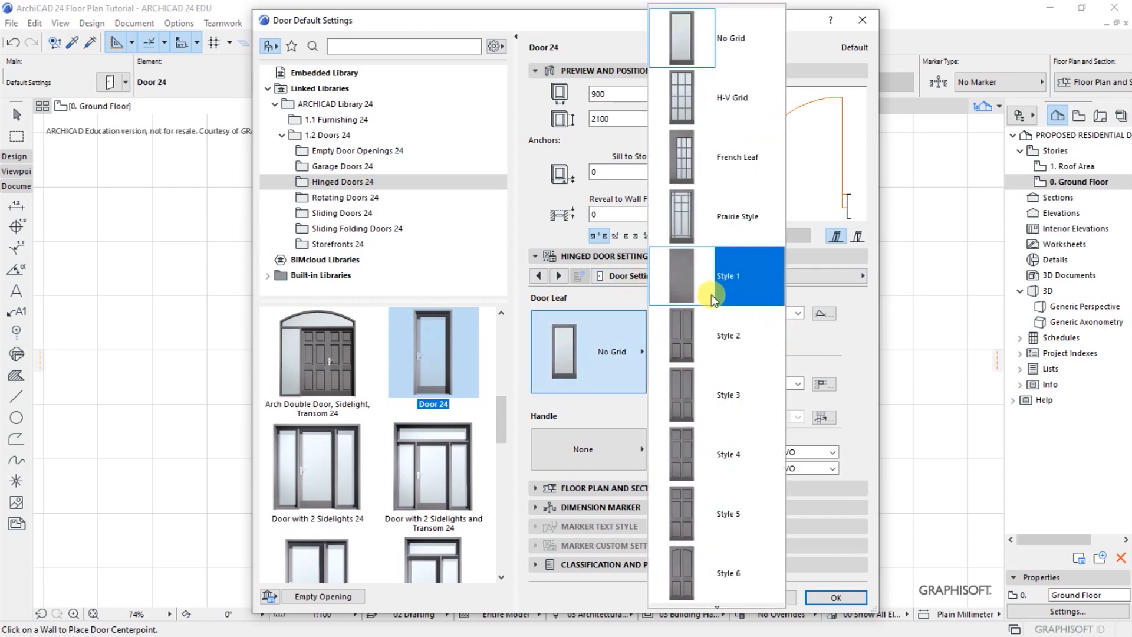
{"action": "scroll", "coordinate": [716, 603], "scroll_direction": "down", "scroll_amount": 4}
{"action": "scroll", "coordinate": [717, 604], "scroll_direction": "down", "scroll_amount": 7}
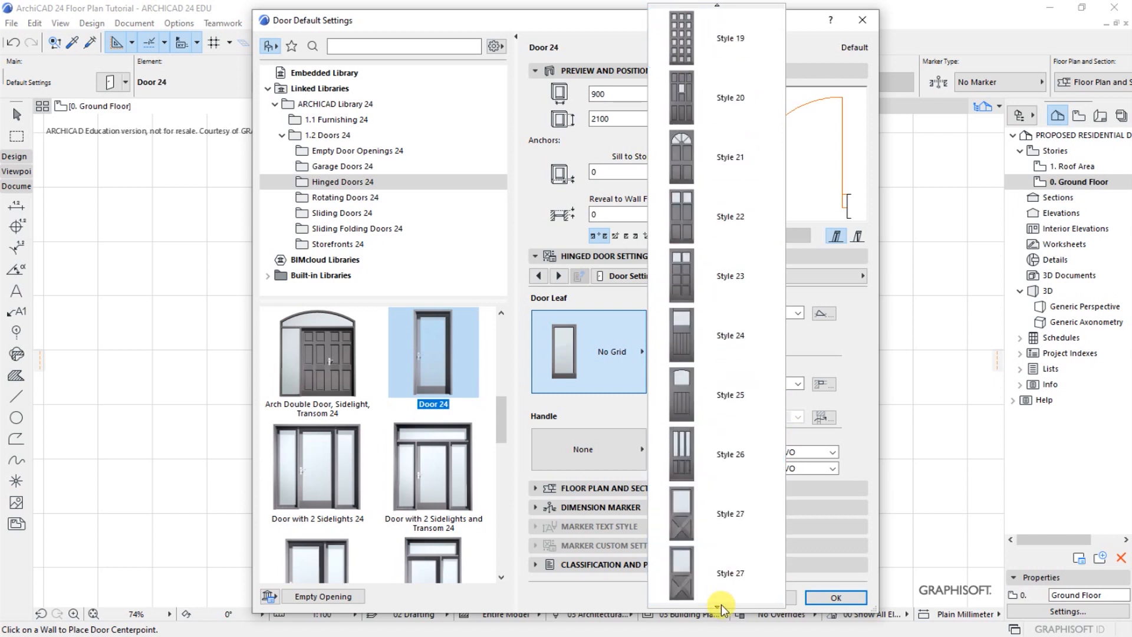
{"action": "left_click", "coordinate": [701, 278]}
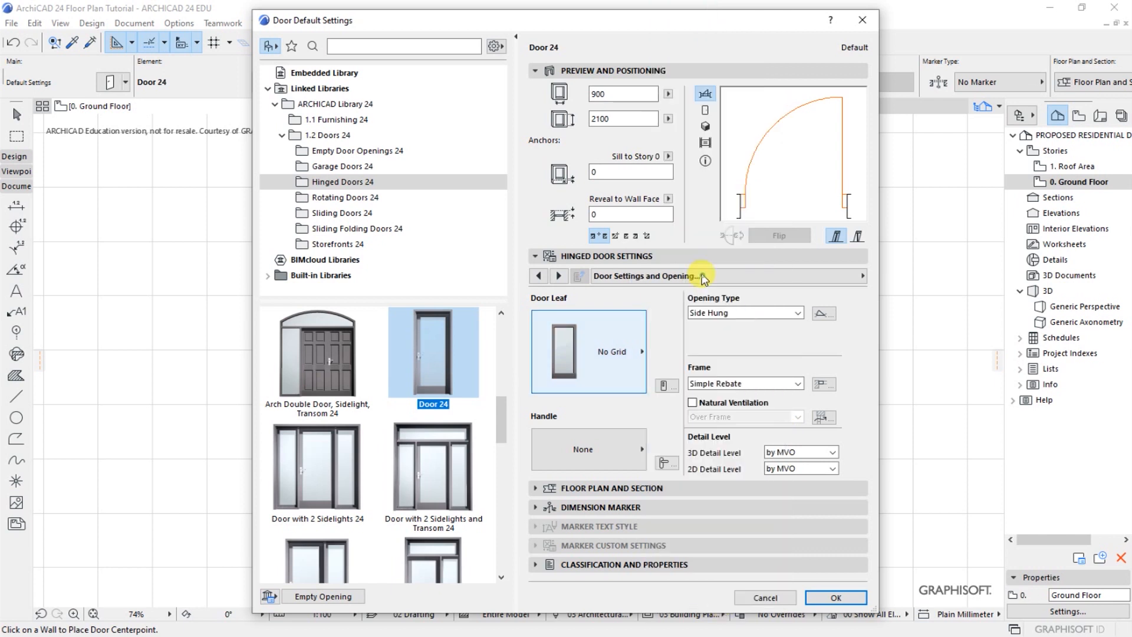
Set the default door's handle to Handle 6 and accept the door settings
{"action": "left_click", "coordinate": [556, 452]}
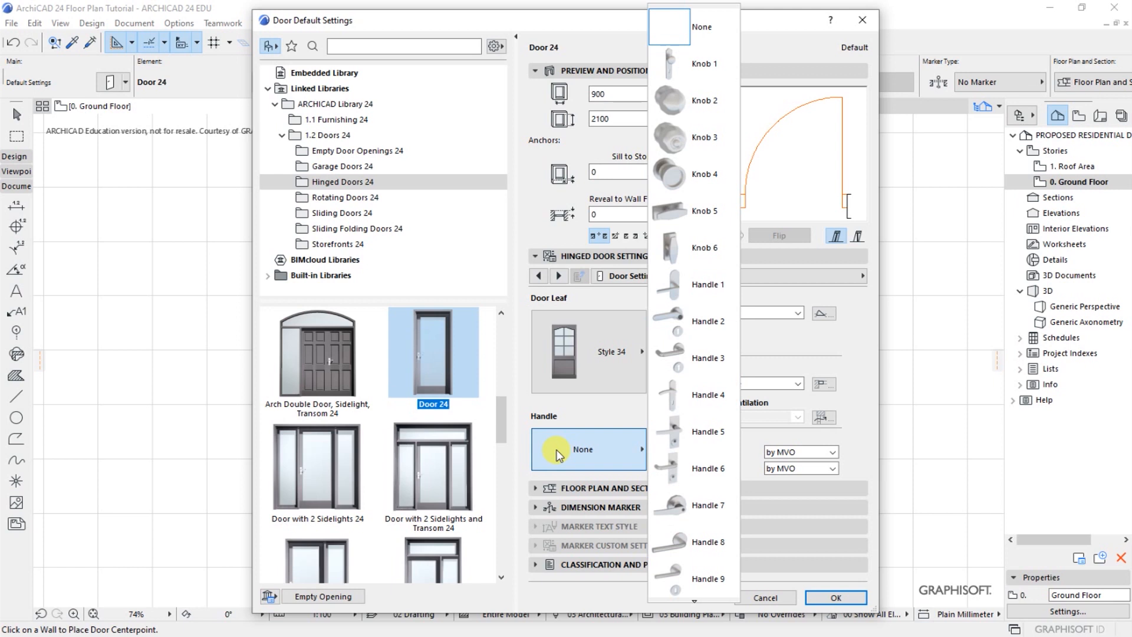
{"action": "left_click", "coordinate": [702, 468]}
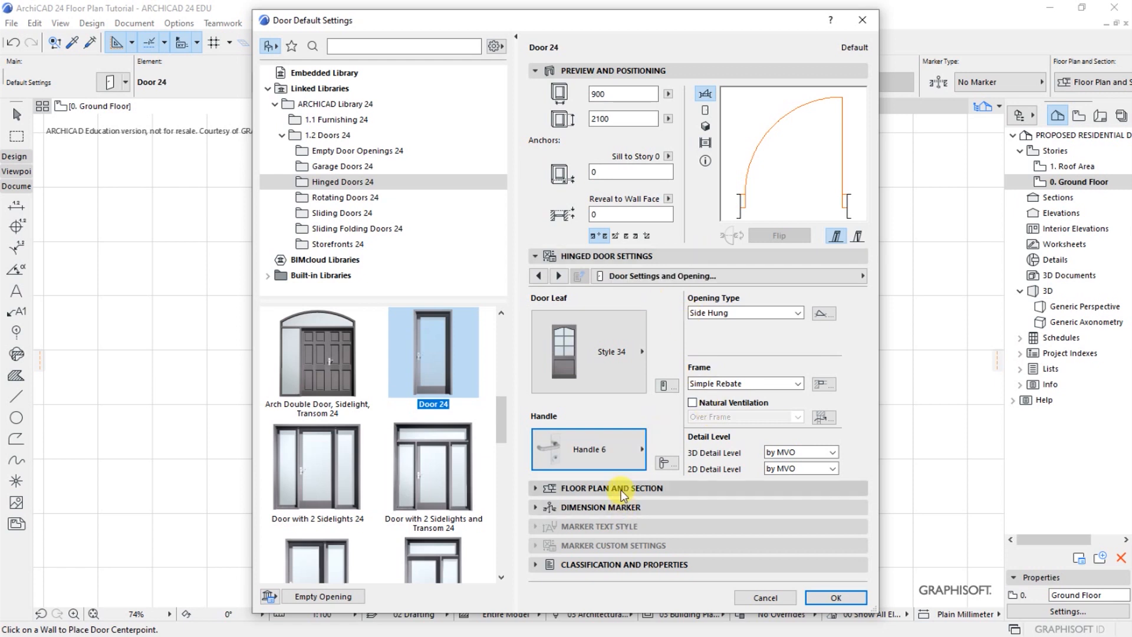
{"action": "left_click", "coordinate": [552, 488]}
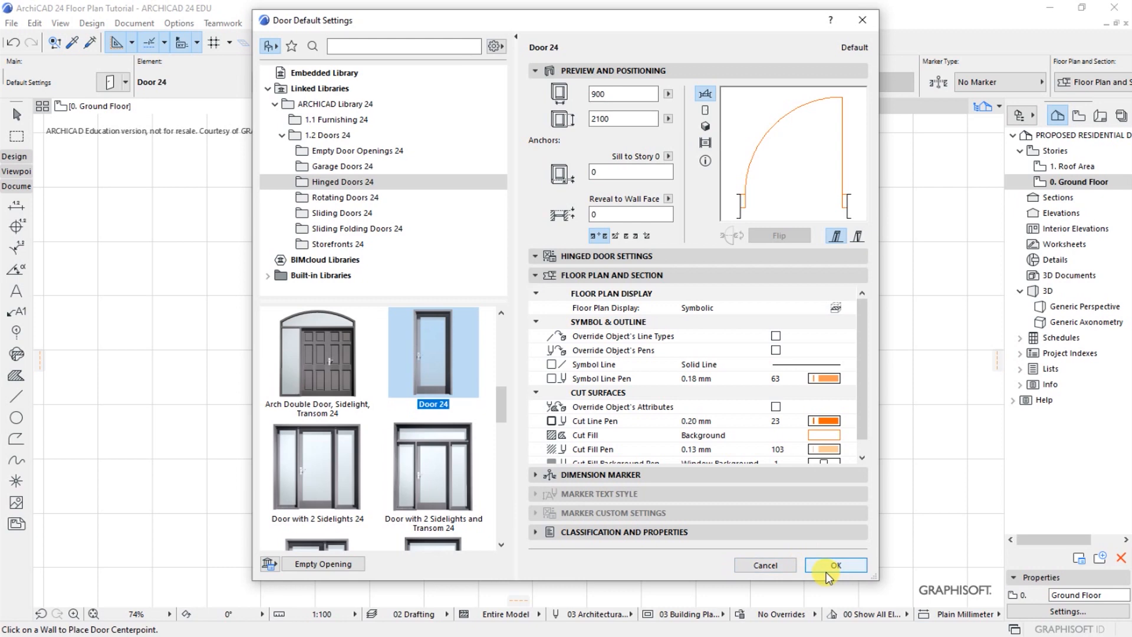
{"action": "left_click", "coordinate": [831, 565]}
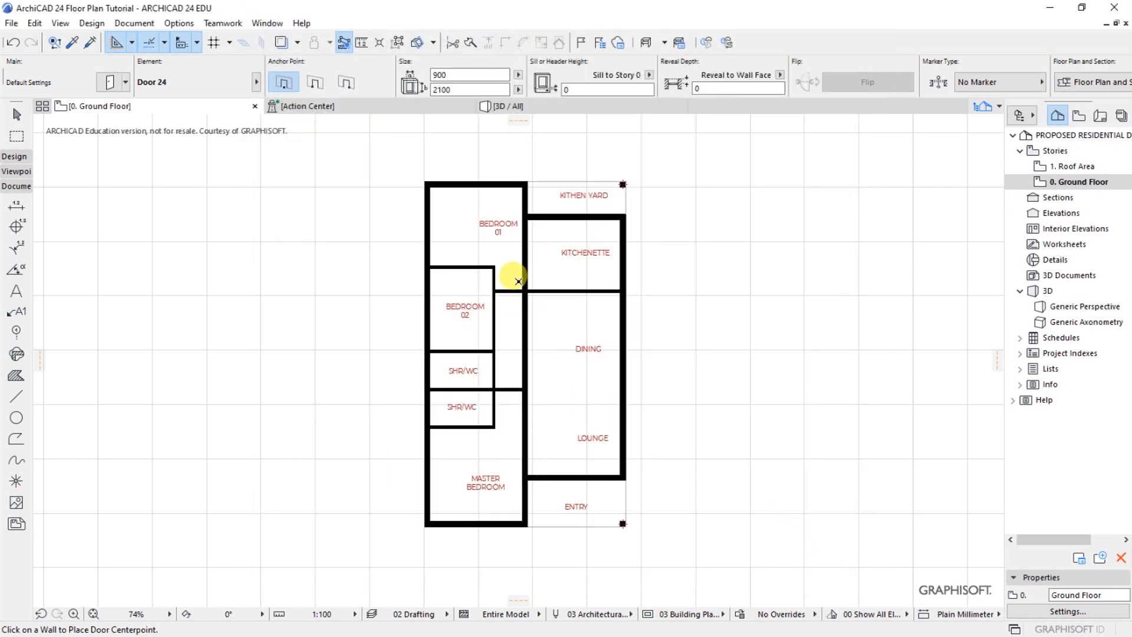
Place a 900 x 2100 door in the wall between the entry and lounge, hinged on the master bedroom side and opening into the lounge
{"action": "scroll", "coordinate": [543, 519], "scroll_direction": "up", "scroll_amount": 5}
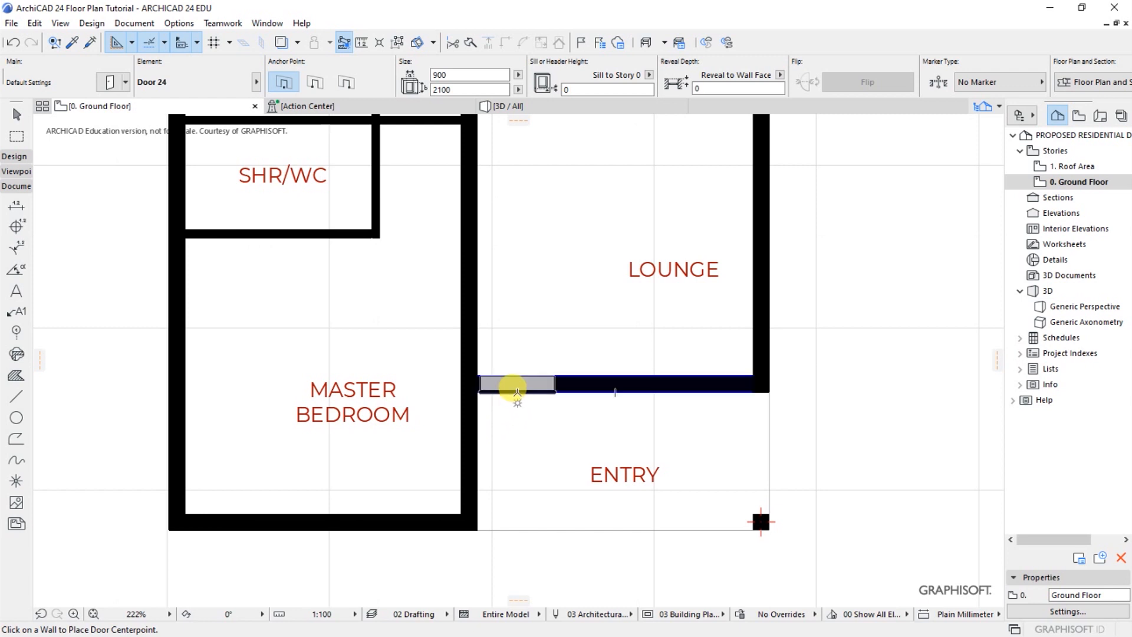
{"action": "left_click", "coordinate": [520, 387]}
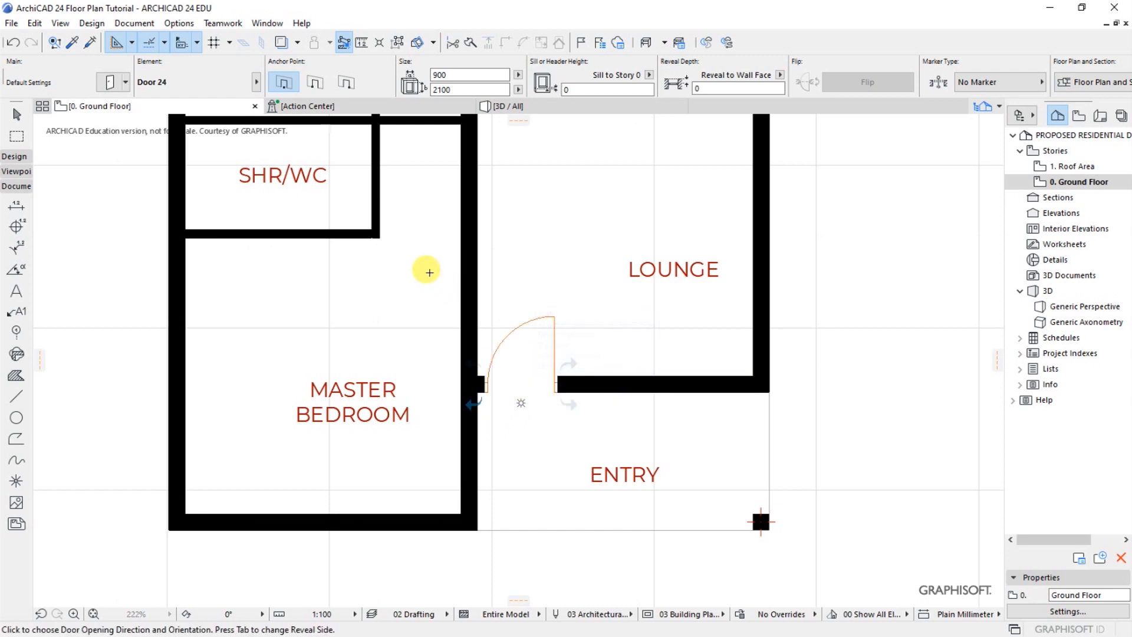
{"action": "left_click", "coordinate": [385, 270]}
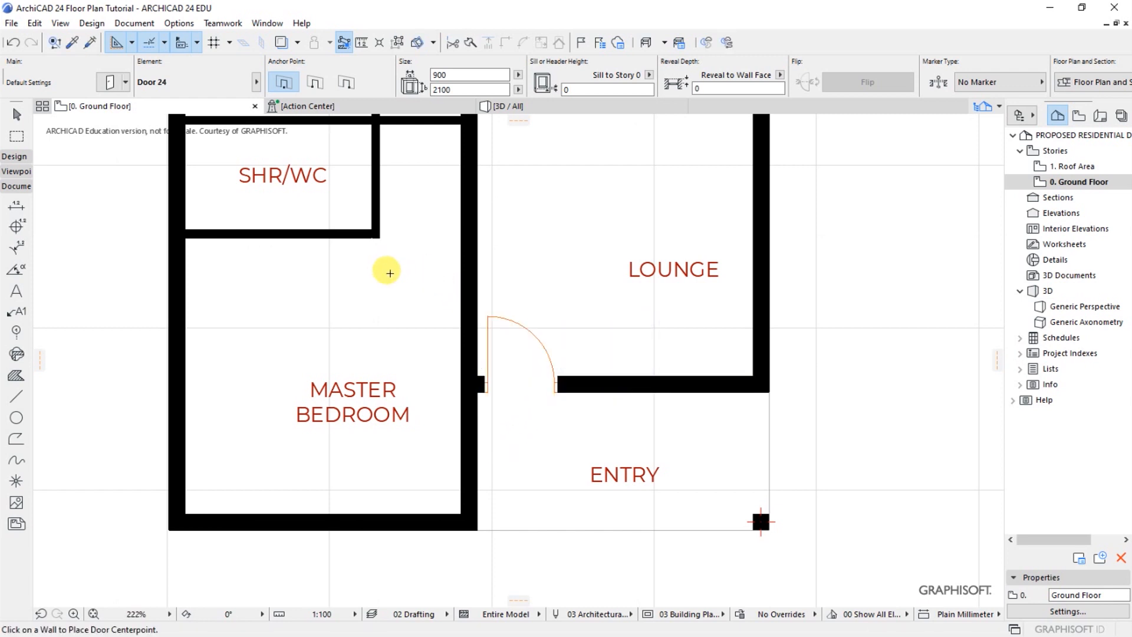
Move the entry door along its wall so its opening starts flush with the master bedroom wall
{"action": "left_click", "coordinate": [488, 320]}
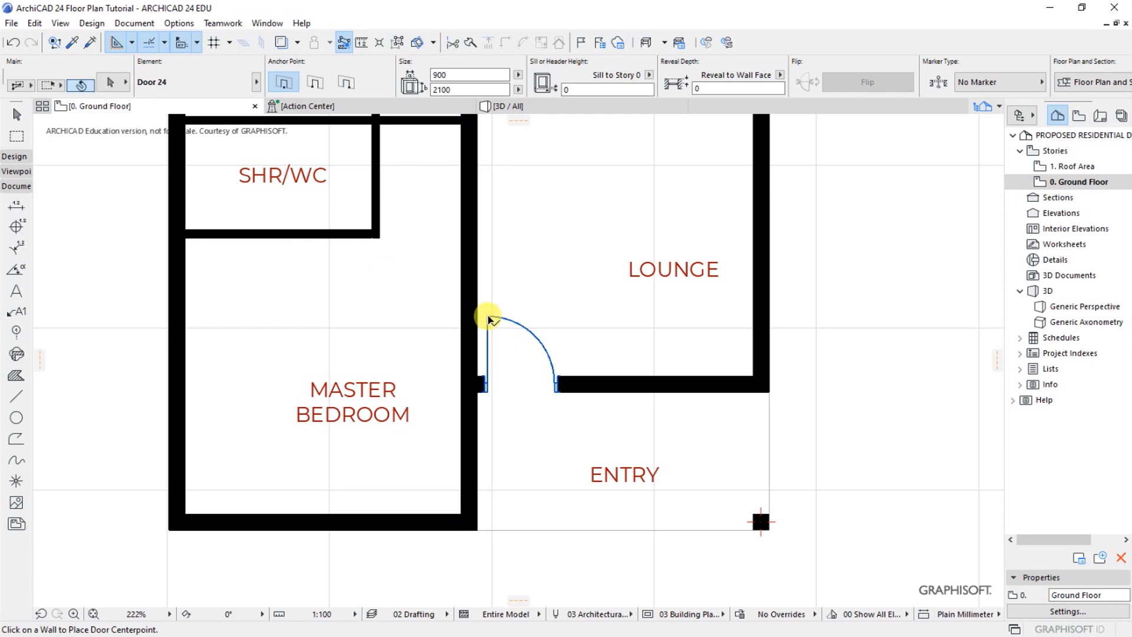
{"action": "scroll", "coordinate": [462, 381], "scroll_direction": "up", "scroll_amount": 6}
{"action": "key", "text": "ctrl+d"}
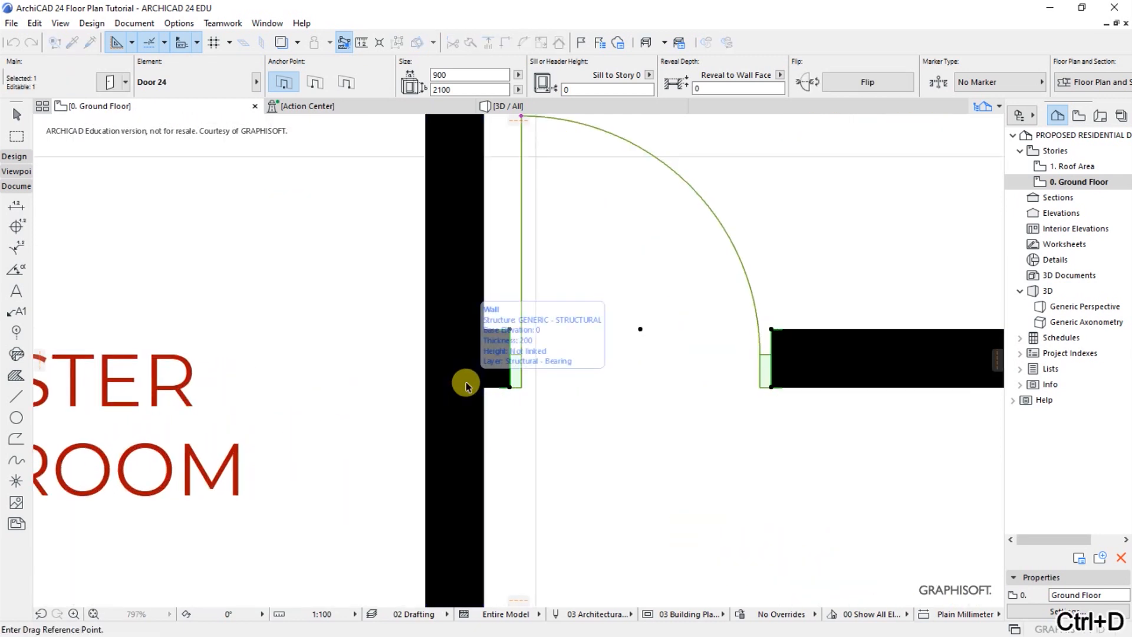
{"action": "scroll", "coordinate": [508, 387], "scroll_direction": "up", "scroll_amount": 3}
{"action": "left_click", "coordinate": [508, 388]}
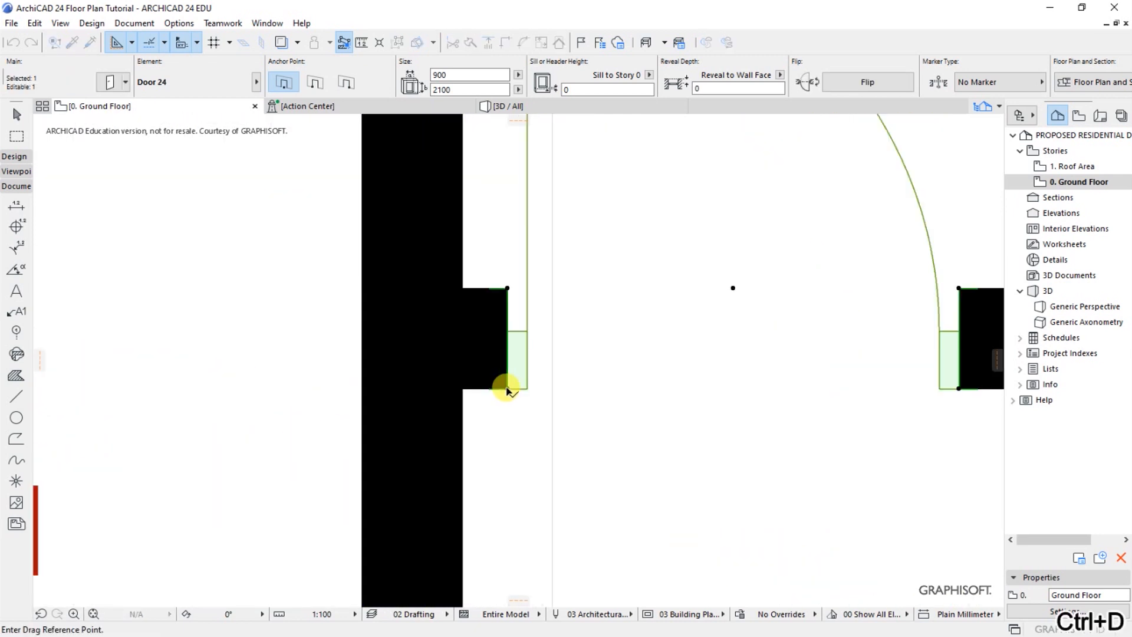
{"action": "left_click", "coordinate": [462, 389]}
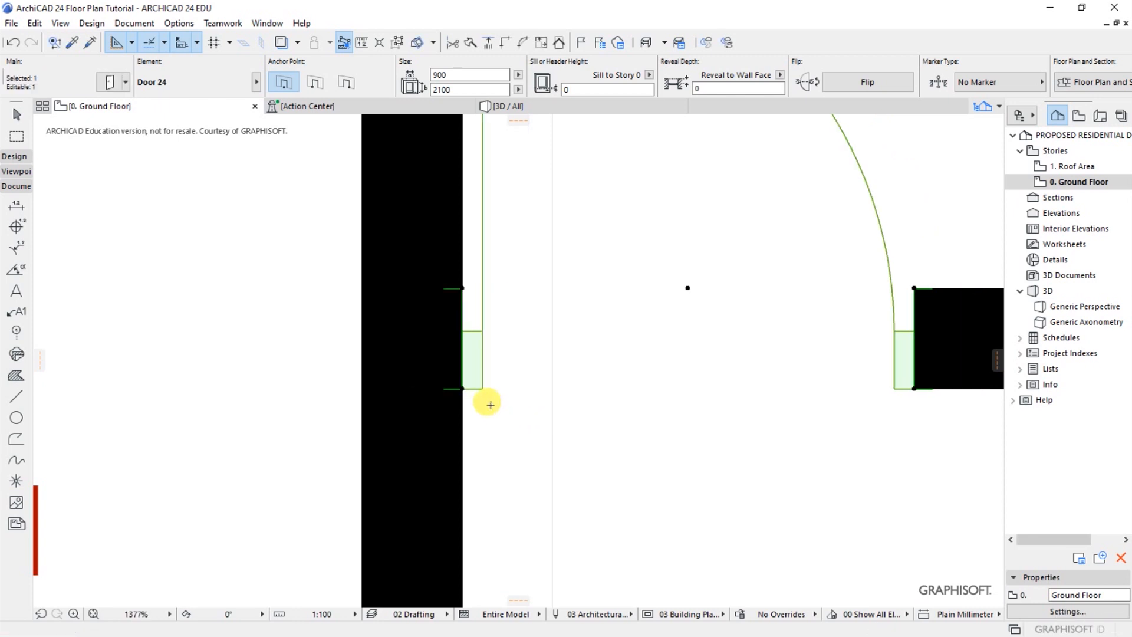
Move the entry door 300 mm along its wall away from the master bedroom wall
{"action": "key", "text": "ctrl+d"}
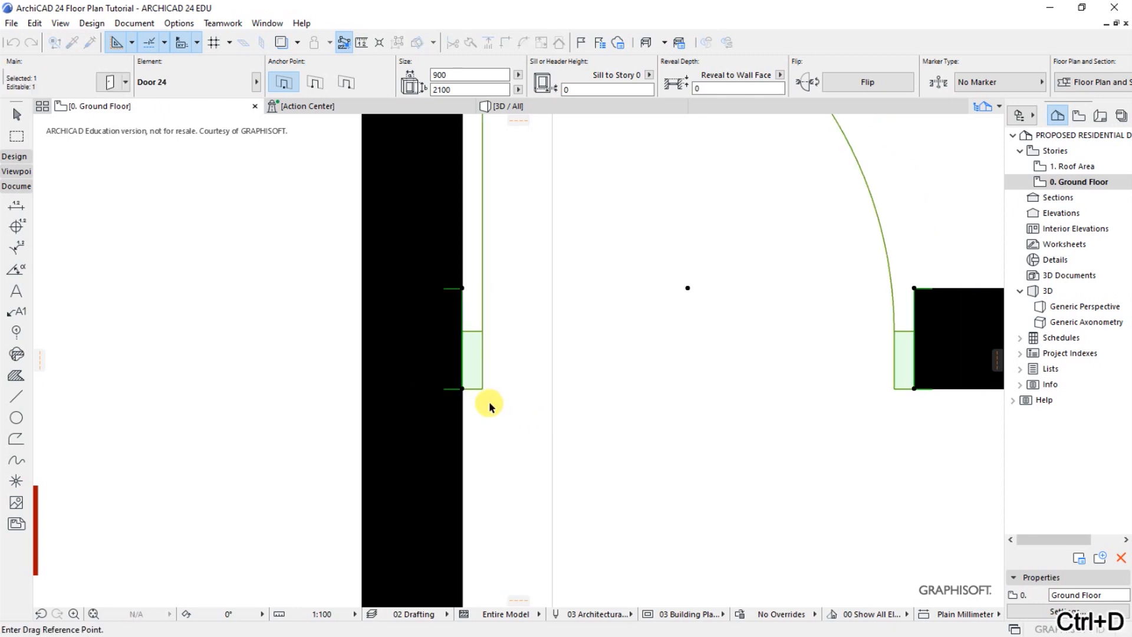
{"action": "left_click", "coordinate": [462, 388]}
{"action": "key", "text": "Tab"}
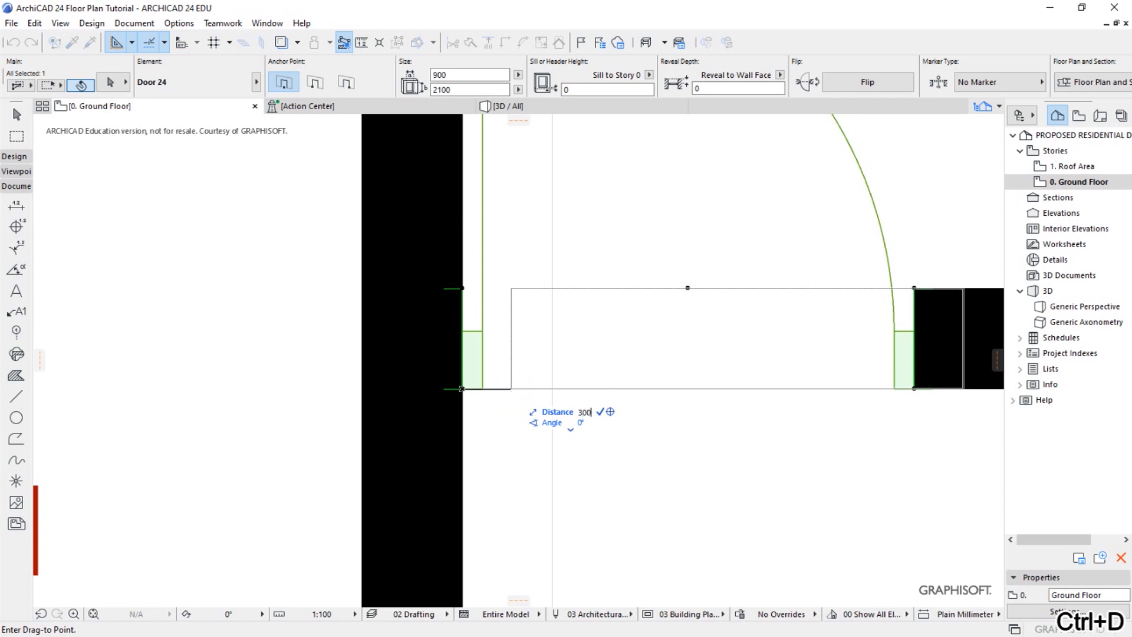
{"action": "type", "text": "30"}
{"action": "key", "text": "Return"}
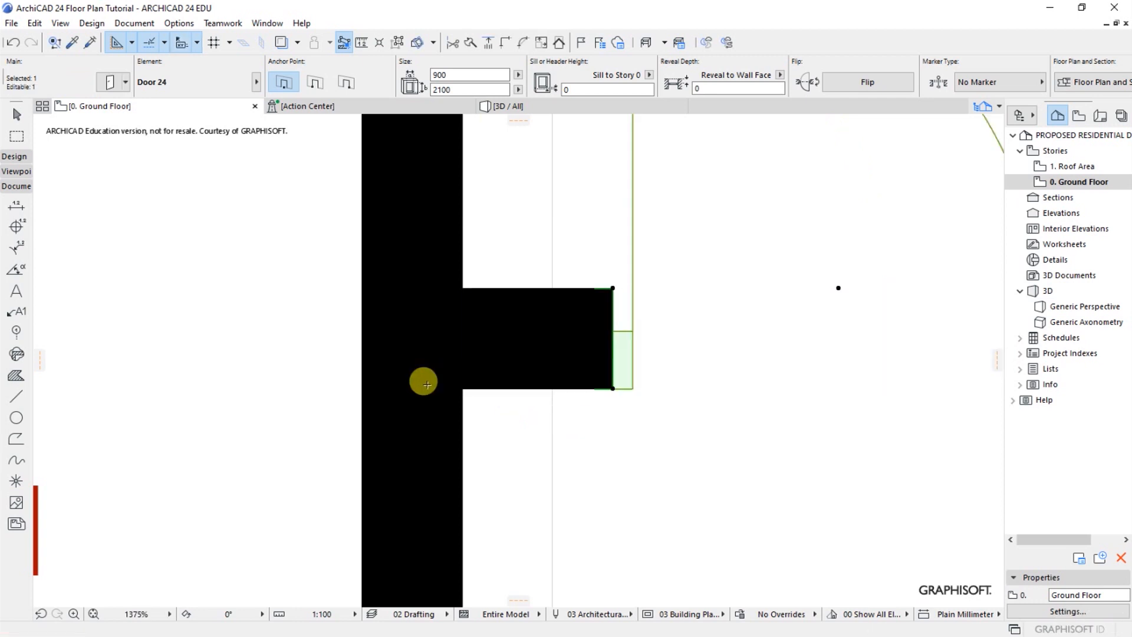
{"action": "scroll", "coordinate": [423, 383], "scroll_direction": "down", "scroll_amount": 8}
{"action": "key", "text": "Escape"}
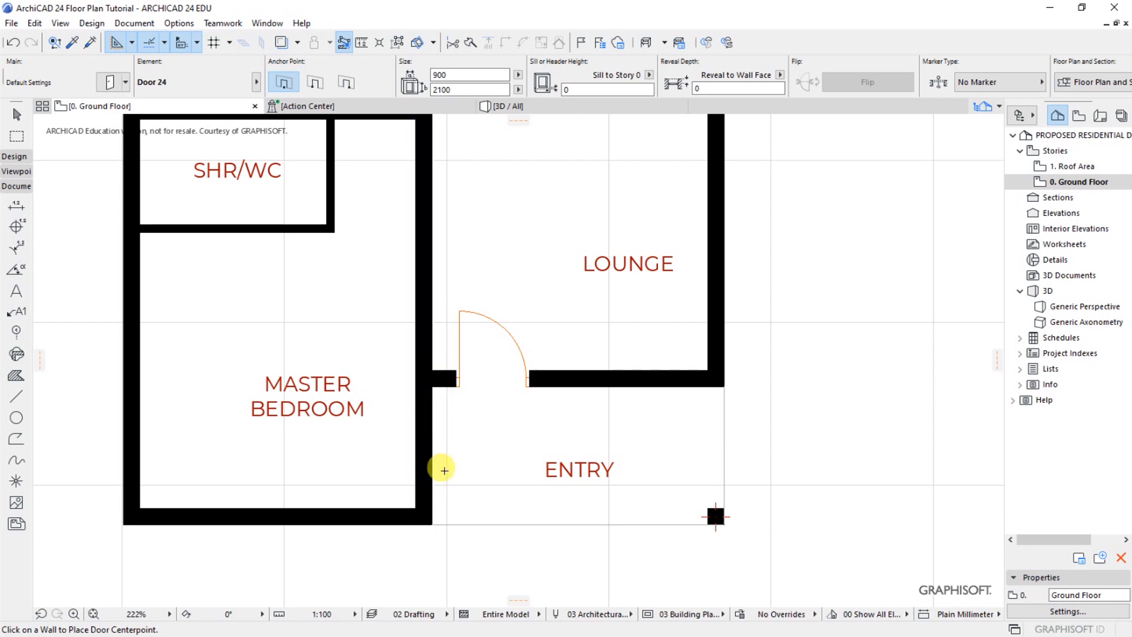
Place a 900 x 2100 door in the wall between the kitchen yard and kitchenette, hinged beside Bedroom 01 and opening into the kitchenette
{"action": "scroll", "coordinate": [651, 505], "scroll_direction": "down", "scroll_amount": 3}
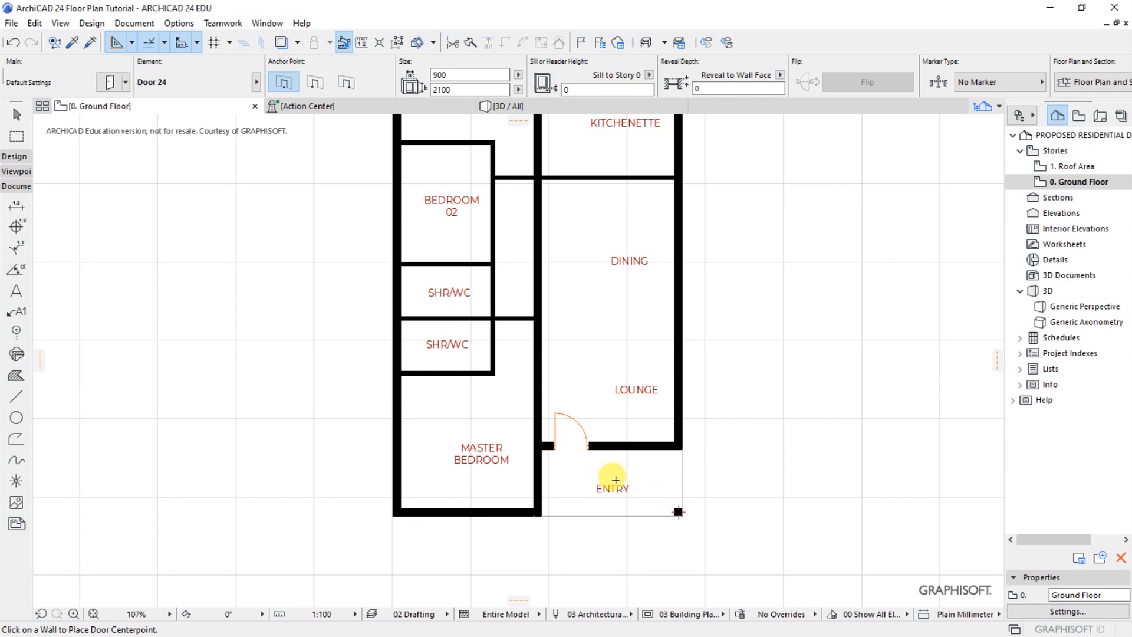
{"action": "scroll", "coordinate": [610, 477], "scroll_direction": "down", "scroll_amount": 2}
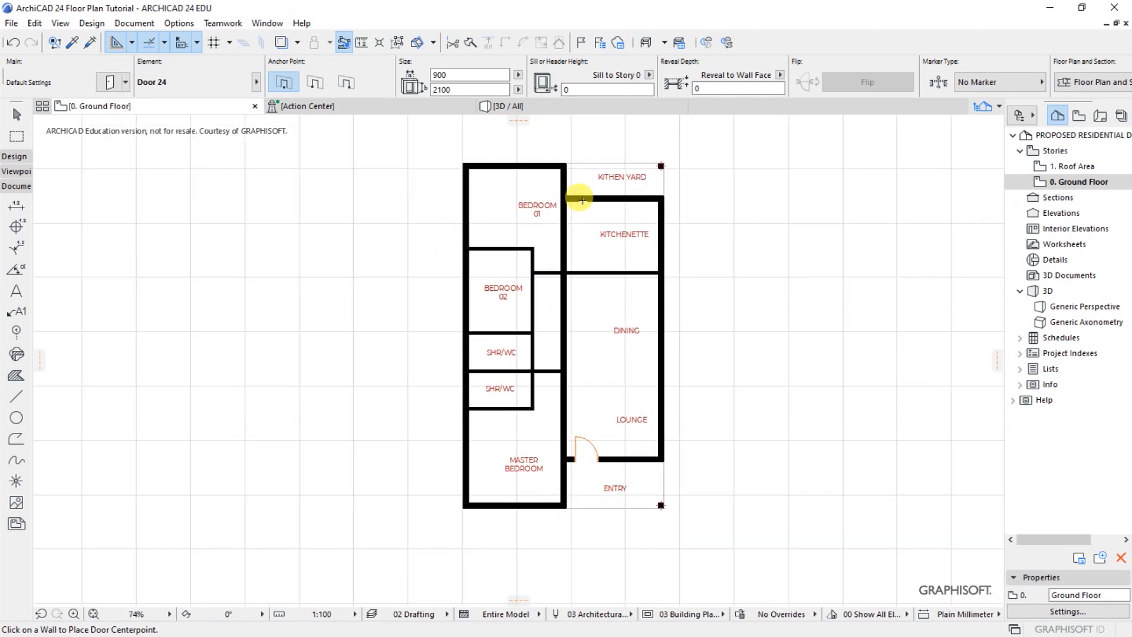
{"action": "scroll", "coordinate": [578, 174], "scroll_direction": "up", "scroll_amount": 4}
{"action": "scroll", "coordinate": [571, 255], "scroll_direction": "up", "scroll_amount": 2}
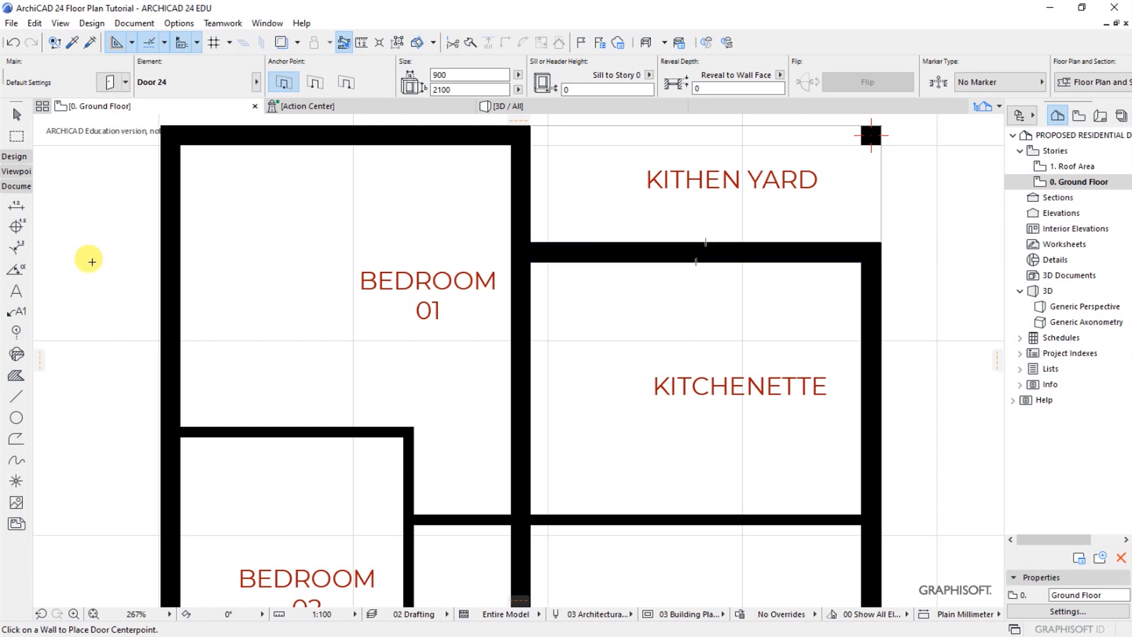
{"action": "left_click", "coordinate": [91, 23]}
{"action": "mouse_move", "coordinate": [117, 41]}
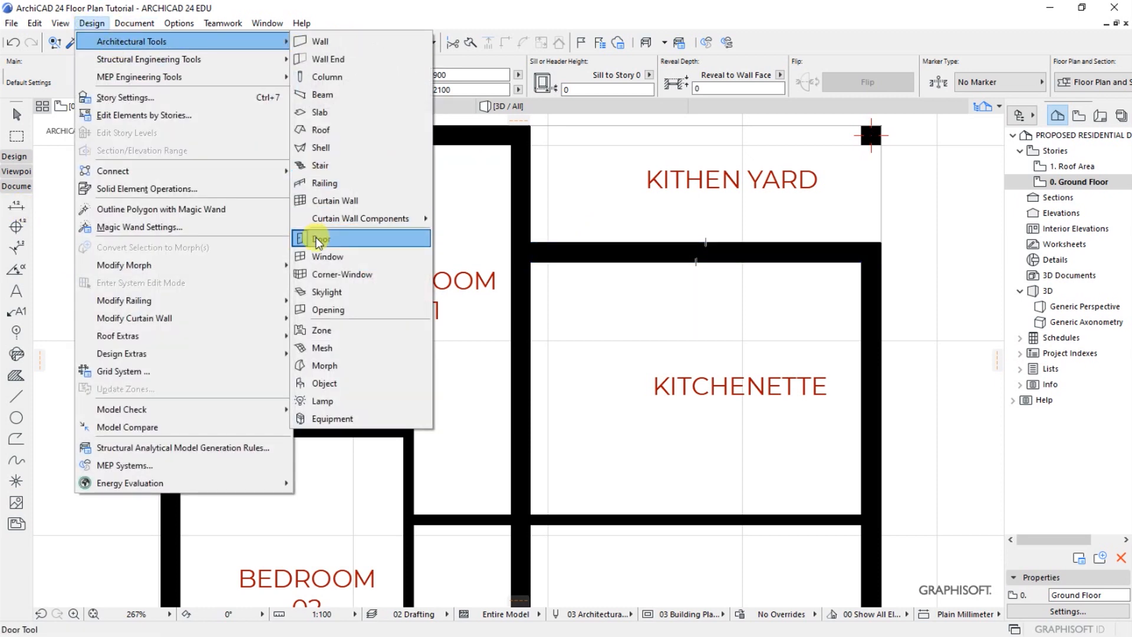
{"action": "left_click", "coordinate": [342, 239]}
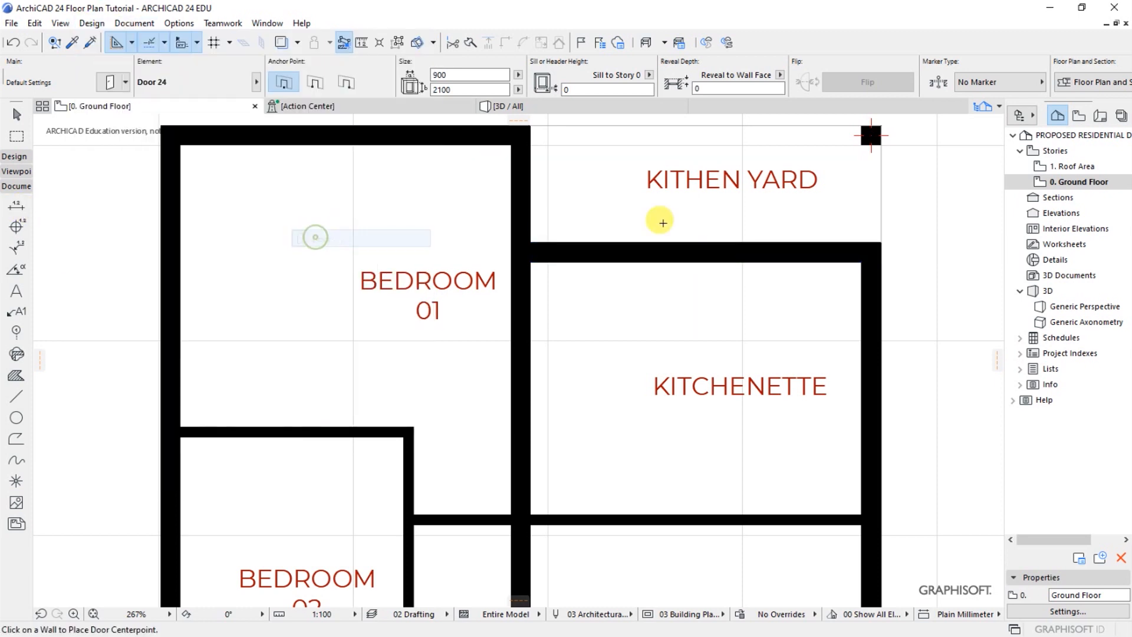
{"action": "left_click", "coordinate": [581, 236]}
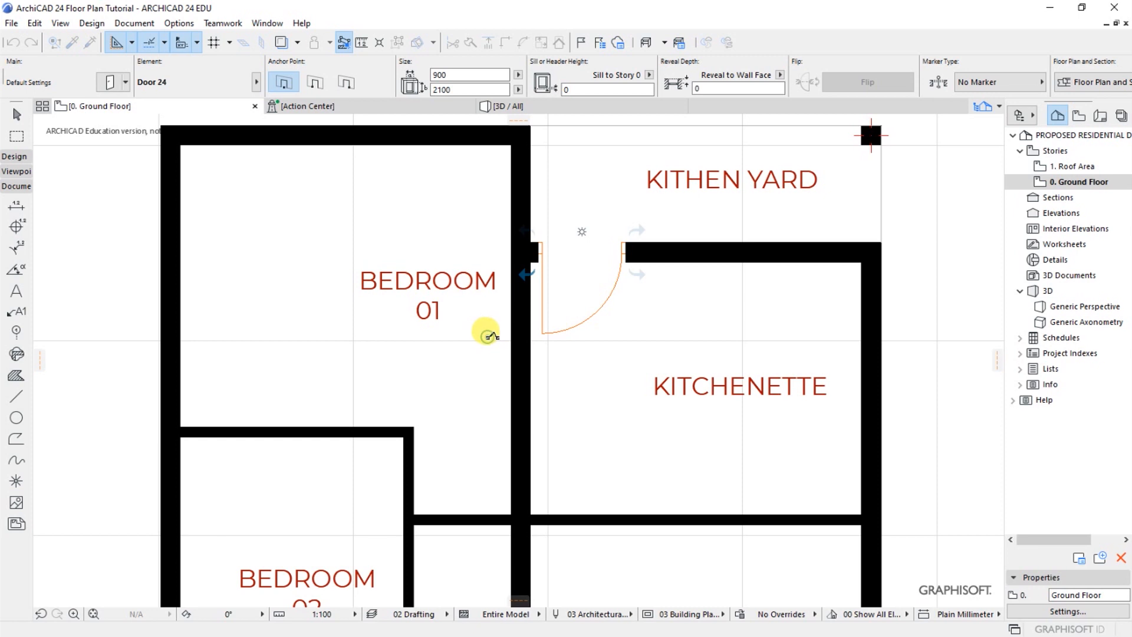
Drag a copy of the kitchenette door flush against the Bedroom 01 wall and delete the original door
{"action": "left_click", "coordinate": [534, 326]}
{"action": "key", "text": "ctrl+d"}
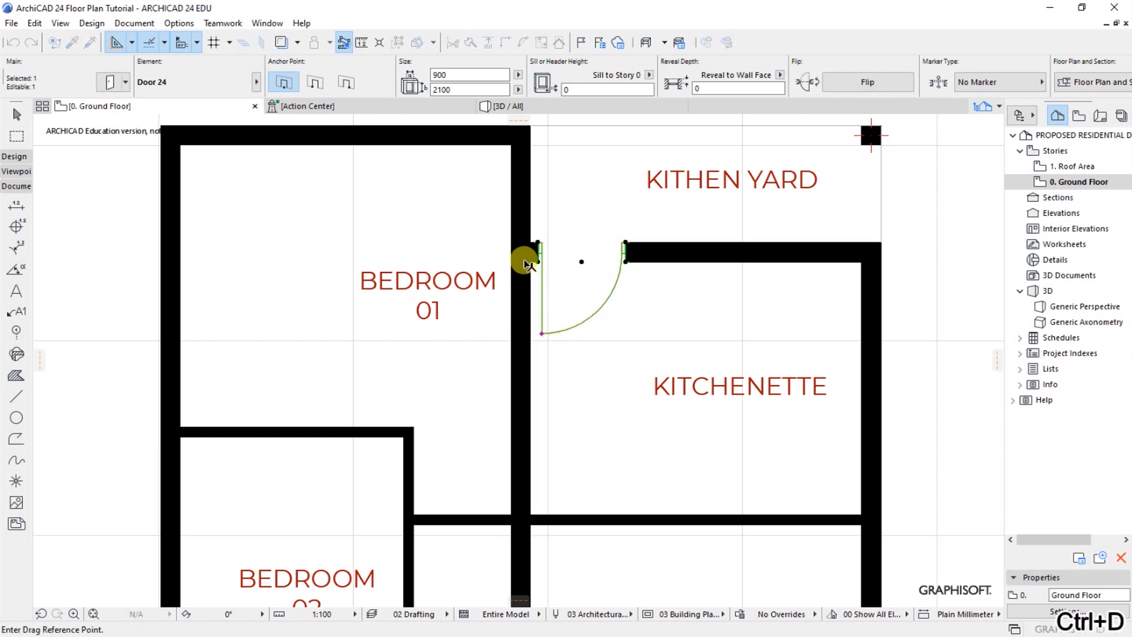
{"action": "scroll", "coordinate": [528, 264], "scroll_direction": "up", "scroll_amount": 5}
{"action": "left_click", "coordinate": [566, 270]}
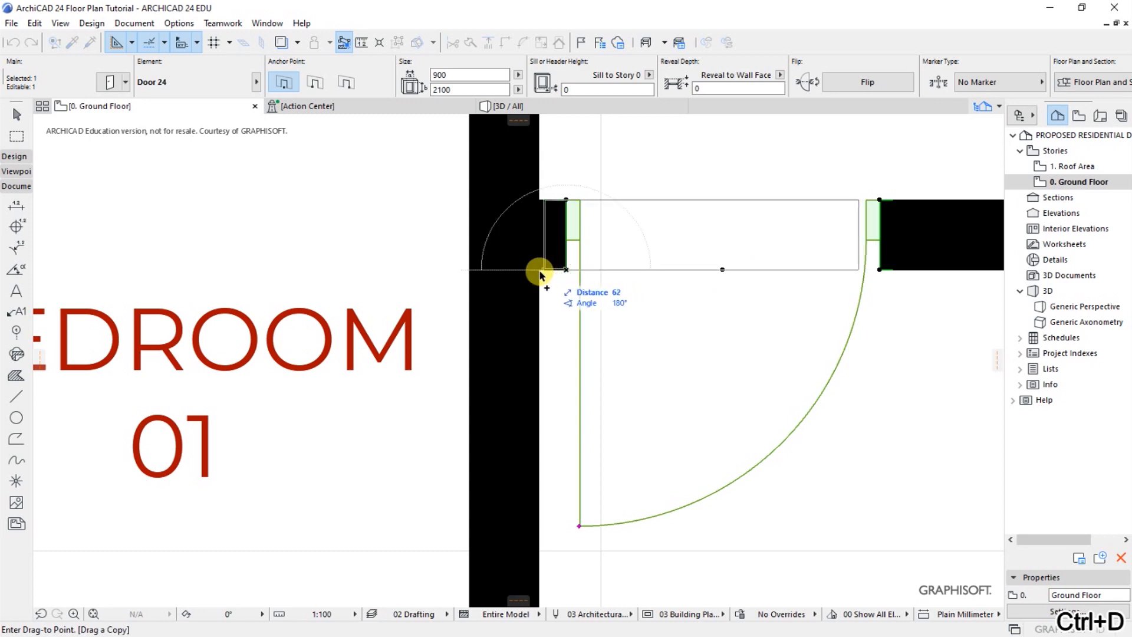
{"action": "left_click", "coordinate": [540, 271]}
{"action": "scroll", "coordinate": [511, 314], "scroll_direction": "down", "scroll_amount": 2}
{"action": "left_click", "coordinate": [758, 363]}
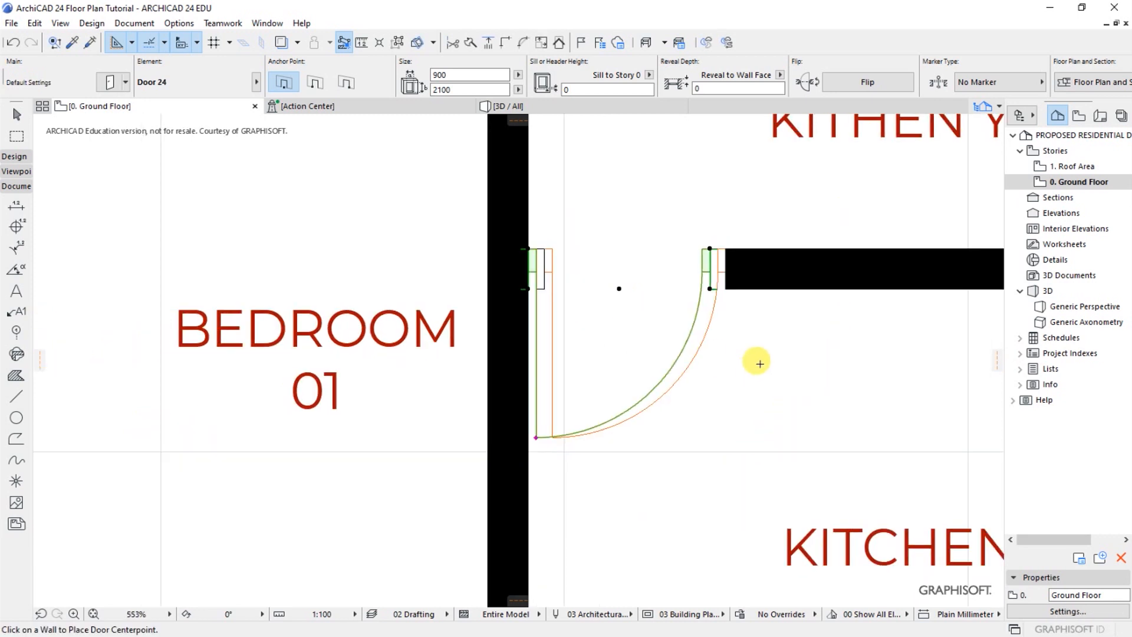
{"action": "left_click", "coordinate": [554, 439], "text": "shift"}
{"action": "key", "text": "Escape"}
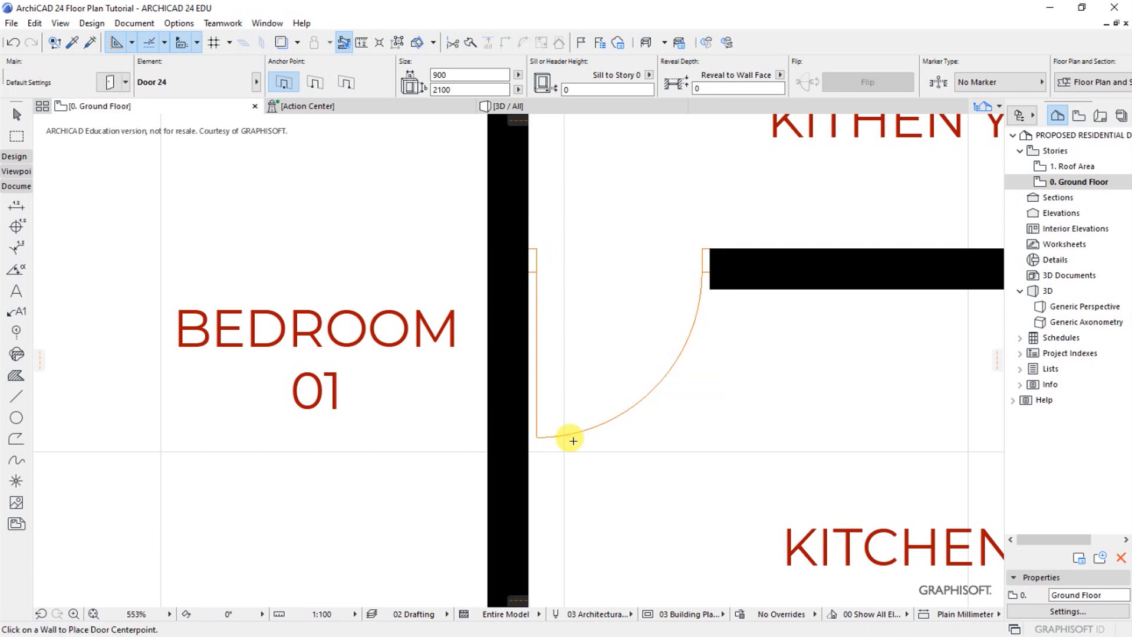
Place a 900 x 2100 door in the short wall beside Bedroom 02, hinged on the kitchenette side and opening into Bedroom 01
{"action": "scroll", "coordinate": [487, 313], "scroll_direction": "down", "scroll_amount": 5}
{"action": "scroll", "coordinate": [492, 242], "scroll_direction": "down", "scroll_amount": 3}
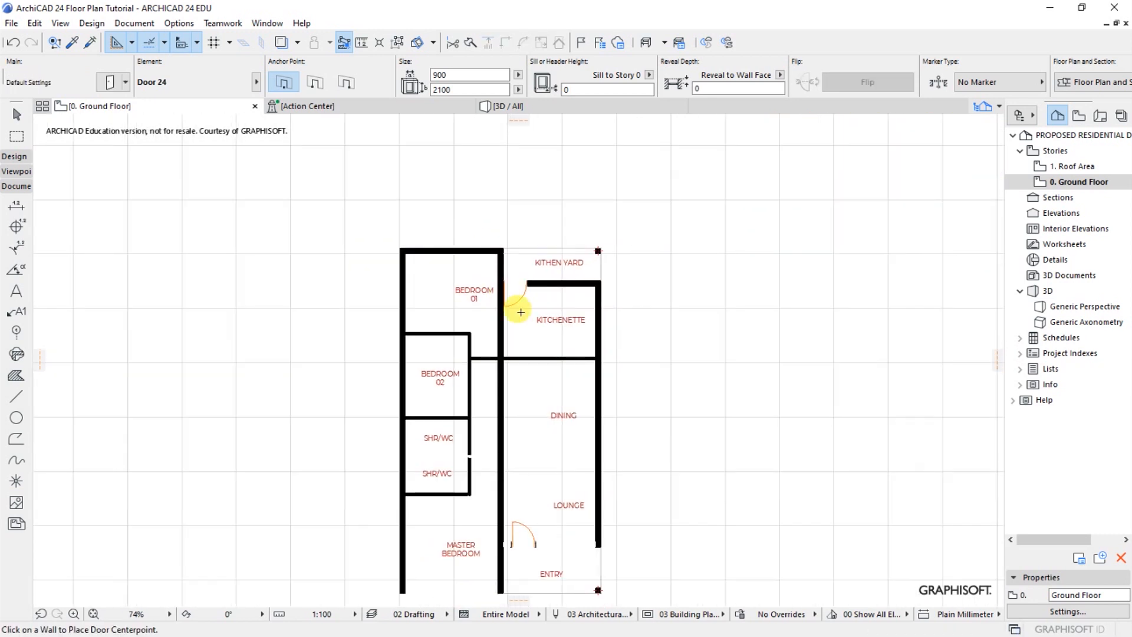
{"action": "scroll", "coordinate": [534, 289], "scroll_direction": "down", "scroll_amount": 3}
{"action": "scroll", "coordinate": [525, 297], "scroll_direction": "up", "scroll_amount": 3}
{"action": "scroll", "coordinate": [527, 310], "scroll_direction": "up", "scroll_amount": 2}
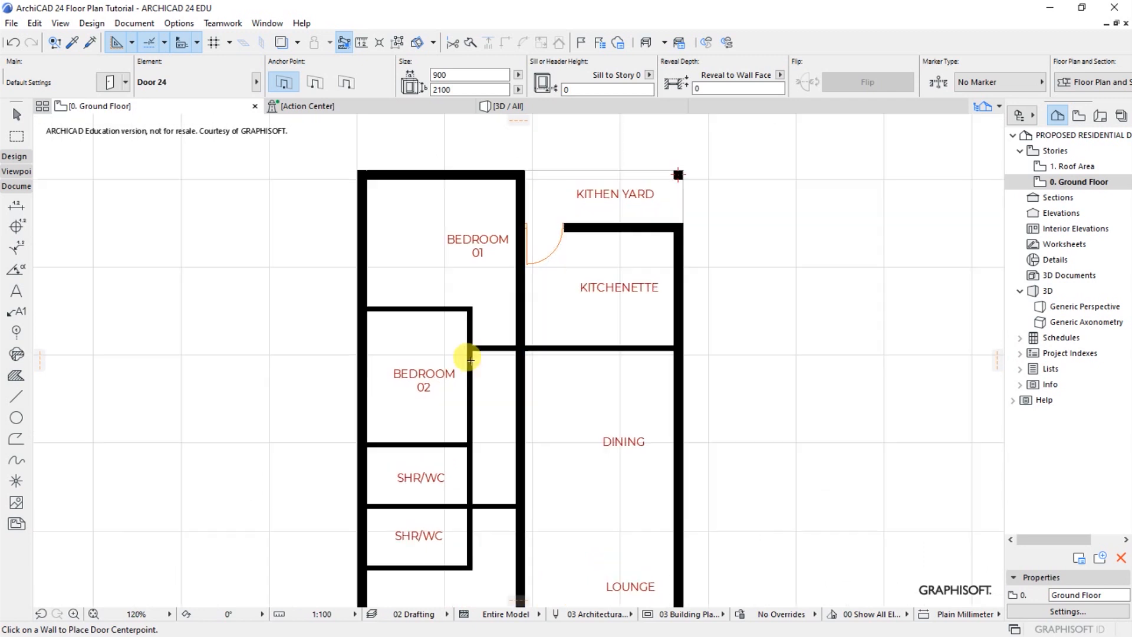
{"action": "scroll", "coordinate": [491, 354], "scroll_direction": "up", "scroll_amount": 7}
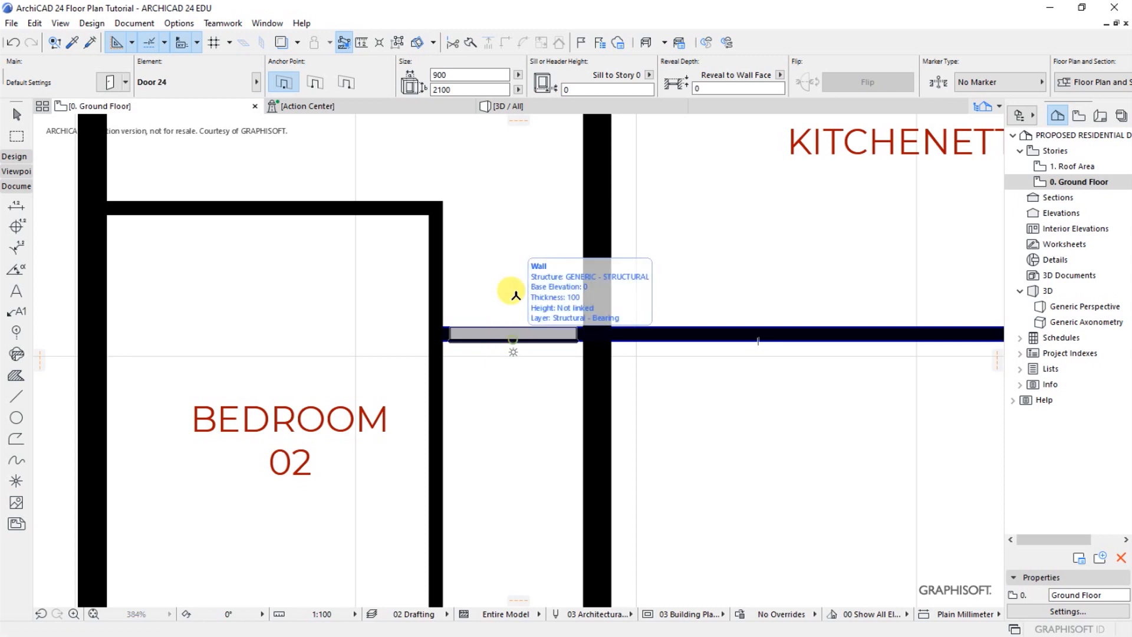
{"action": "left_click", "coordinate": [512, 338]}
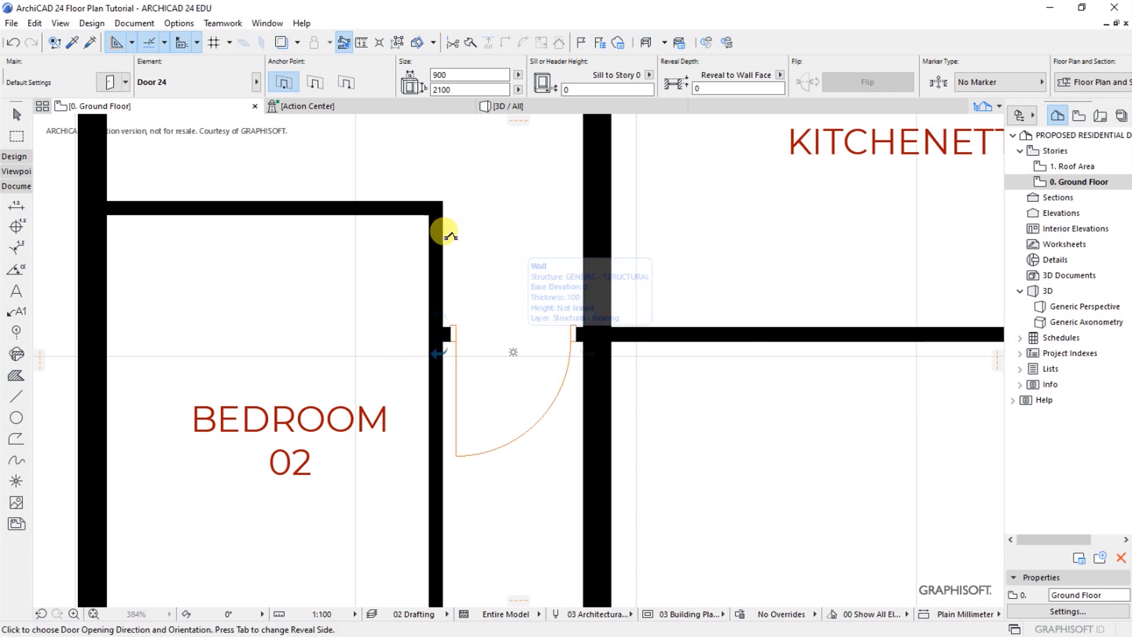
{"action": "left_click", "coordinate": [653, 219]}
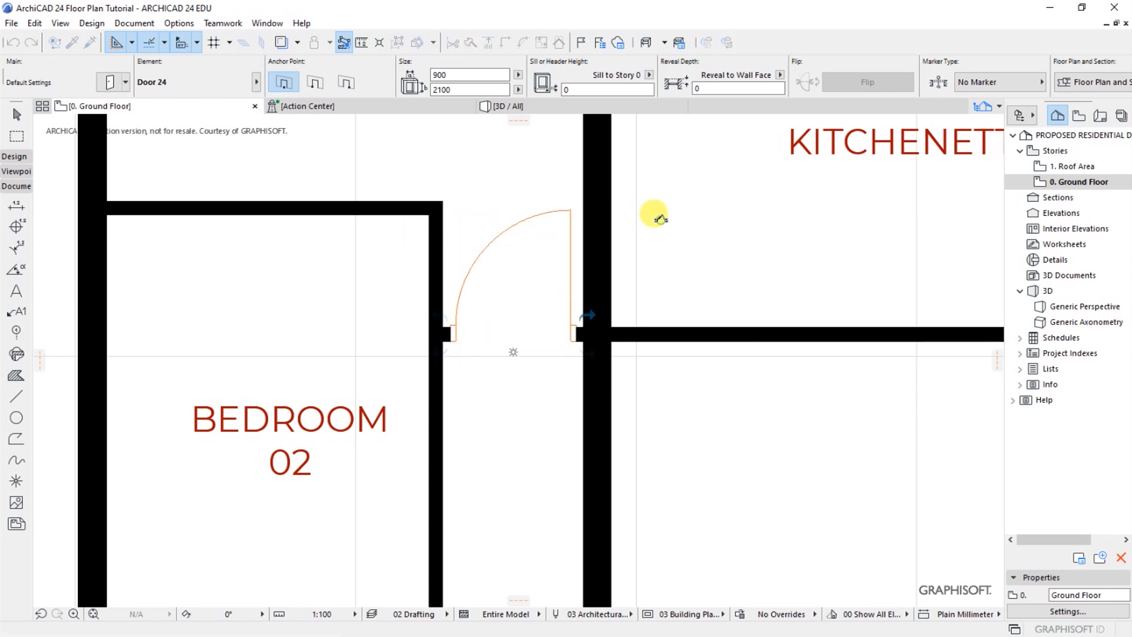
{"action": "scroll", "coordinate": [518, 286], "scroll_direction": "down", "scroll_amount": 3}
{"action": "scroll", "coordinate": [534, 275], "scroll_direction": "up", "scroll_amount": 3}
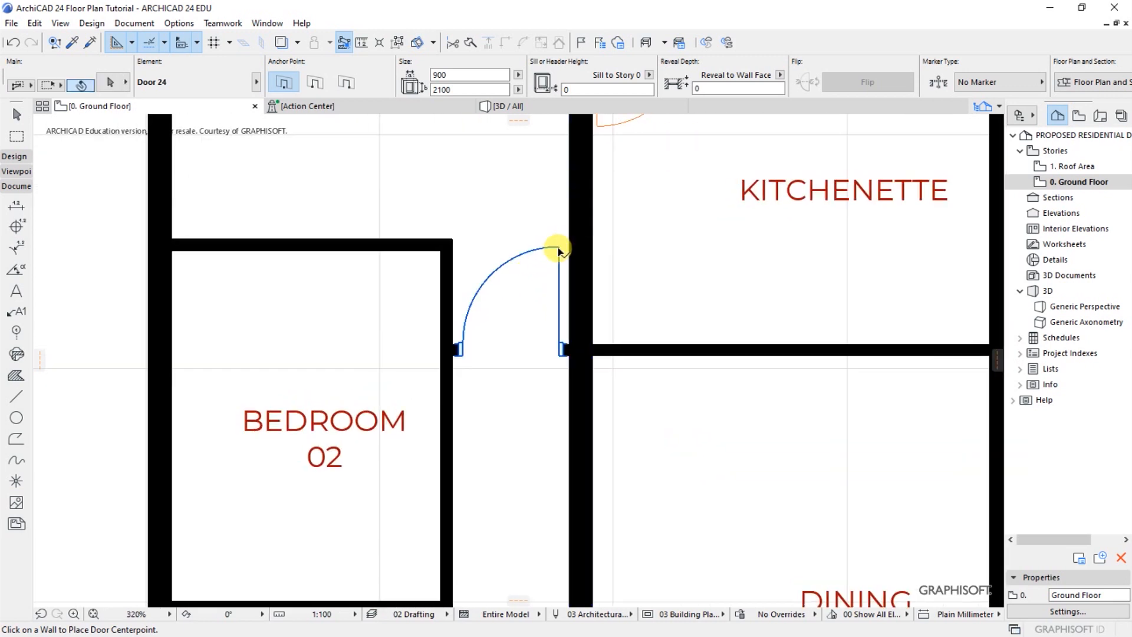
Move the Bedroom 01 door along its short wall until its hinge side sits flush against the thick wall on the kitchenette side
{"action": "left_click", "coordinate": [559, 246], "text": "shift"}
{"action": "scroll", "coordinate": [555, 366], "scroll_direction": "up", "scroll_amount": 4}
{"action": "key", "text": "ctrl+d"}
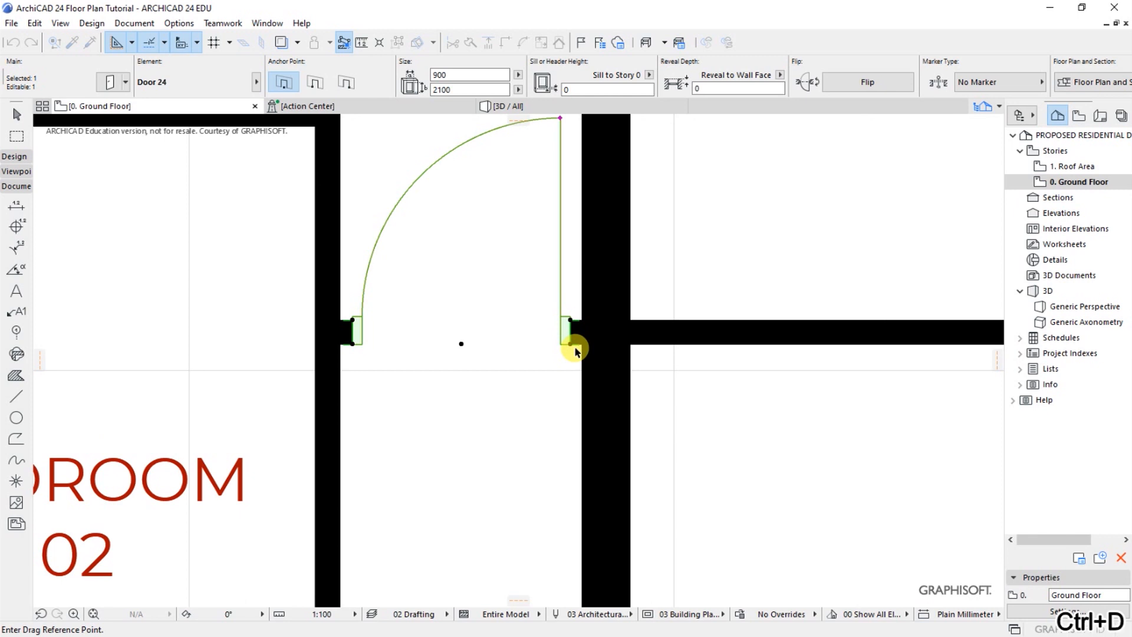
{"action": "scroll", "coordinate": [567, 344], "scroll_direction": "up", "scroll_amount": 3}
{"action": "left_click", "coordinate": [564, 341]}
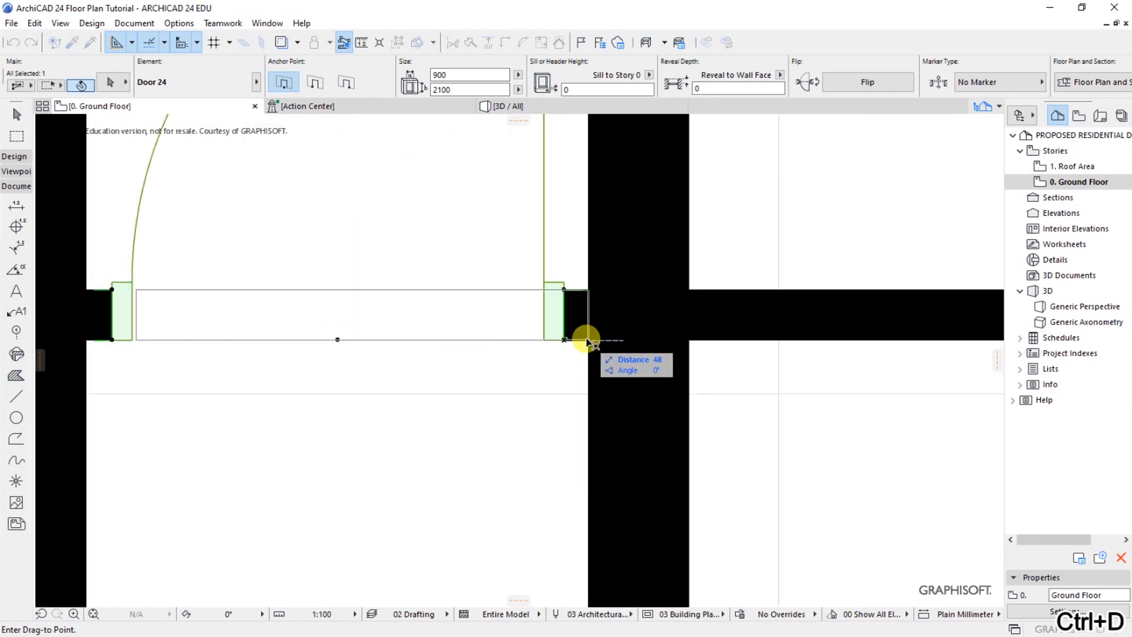
{"action": "left_click", "coordinate": [588, 340]}
{"action": "key", "text": "Escape"}
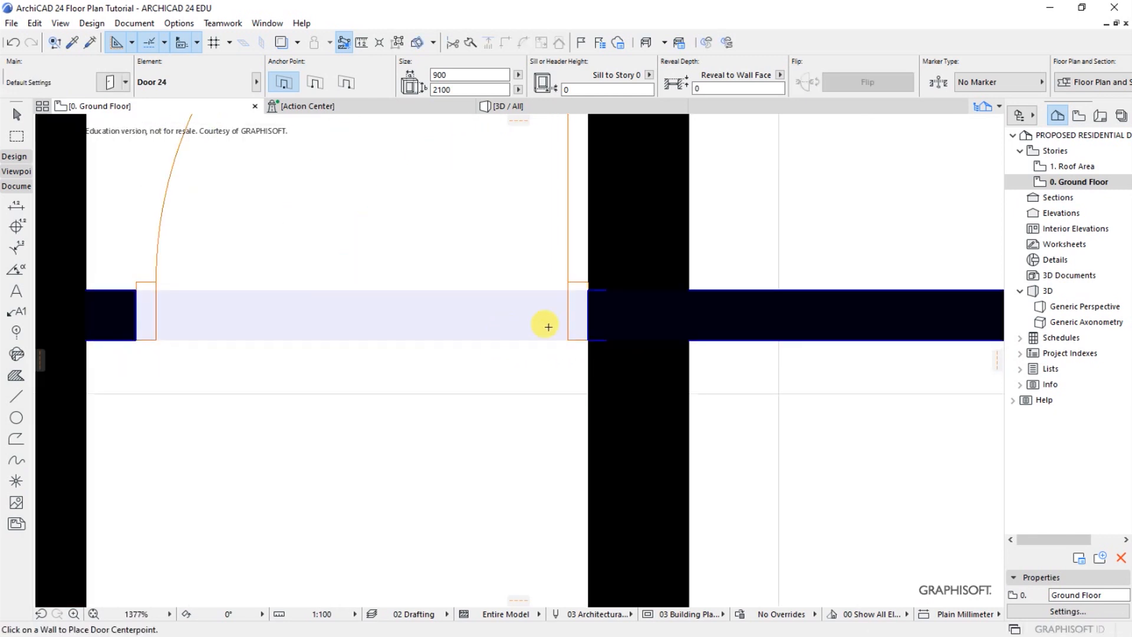
Place a 900 x 2100 door in Bedroom 02's passage wall, hinged on the SHR/WC side and opening into the bedroom
{"action": "scroll", "coordinate": [512, 312], "scroll_direction": "down", "scroll_amount": 9}
{"action": "scroll", "coordinate": [477, 306], "scroll_direction": "down", "scroll_amount": 5}
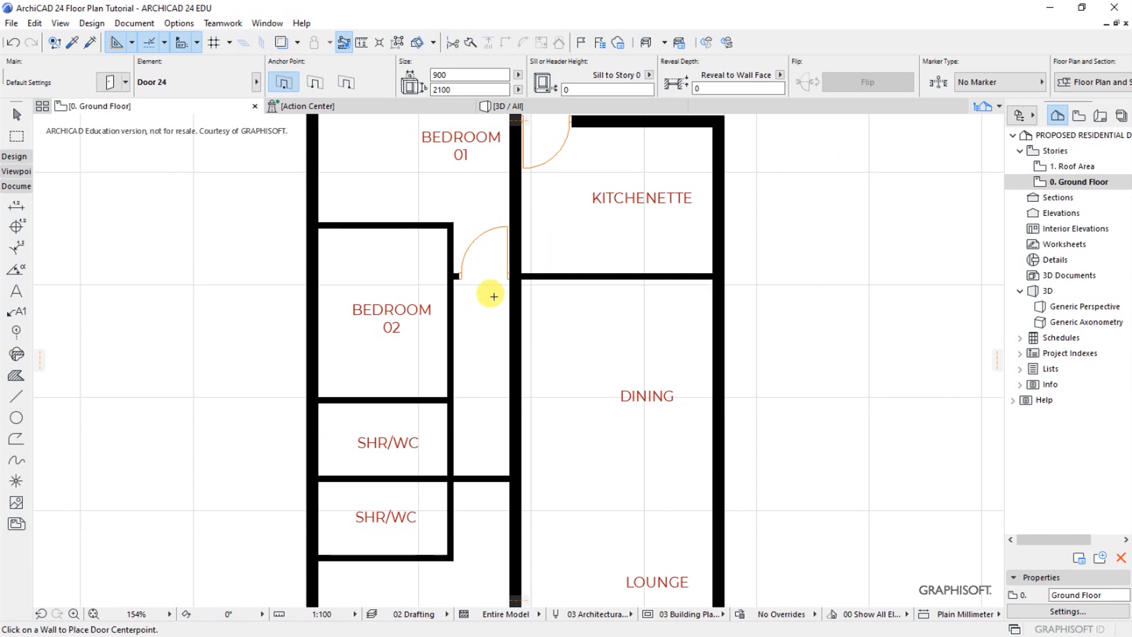
{"action": "scroll", "coordinate": [431, 351], "scroll_direction": "up", "scroll_amount": 5}
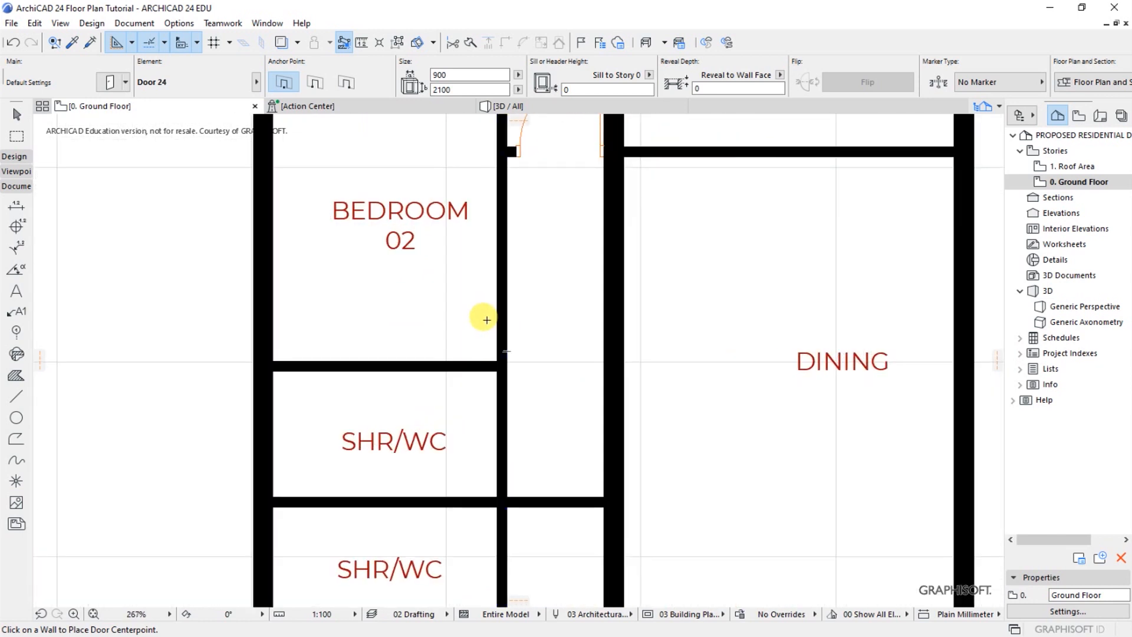
{"action": "scroll", "coordinate": [533, 371], "scroll_direction": "down", "scroll_amount": 3}
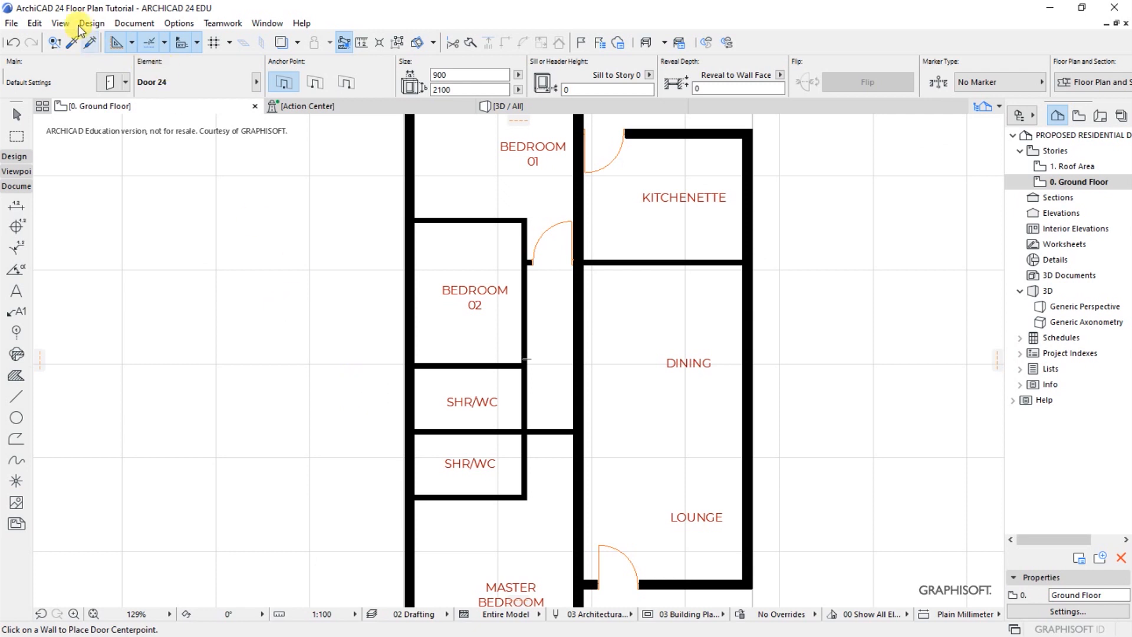
{"action": "left_click", "coordinate": [89, 23]}
{"action": "mouse_move", "coordinate": [115, 41]}
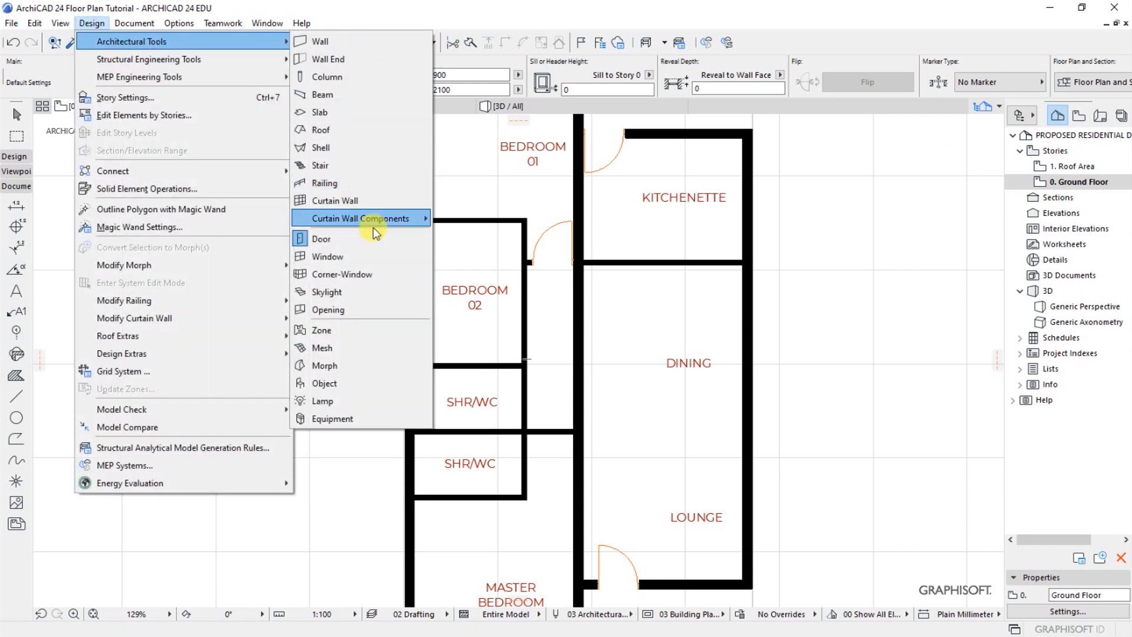
{"action": "left_click", "coordinate": [324, 239]}
{"action": "scroll", "coordinate": [510, 341], "scroll_direction": "up", "scroll_amount": 3}
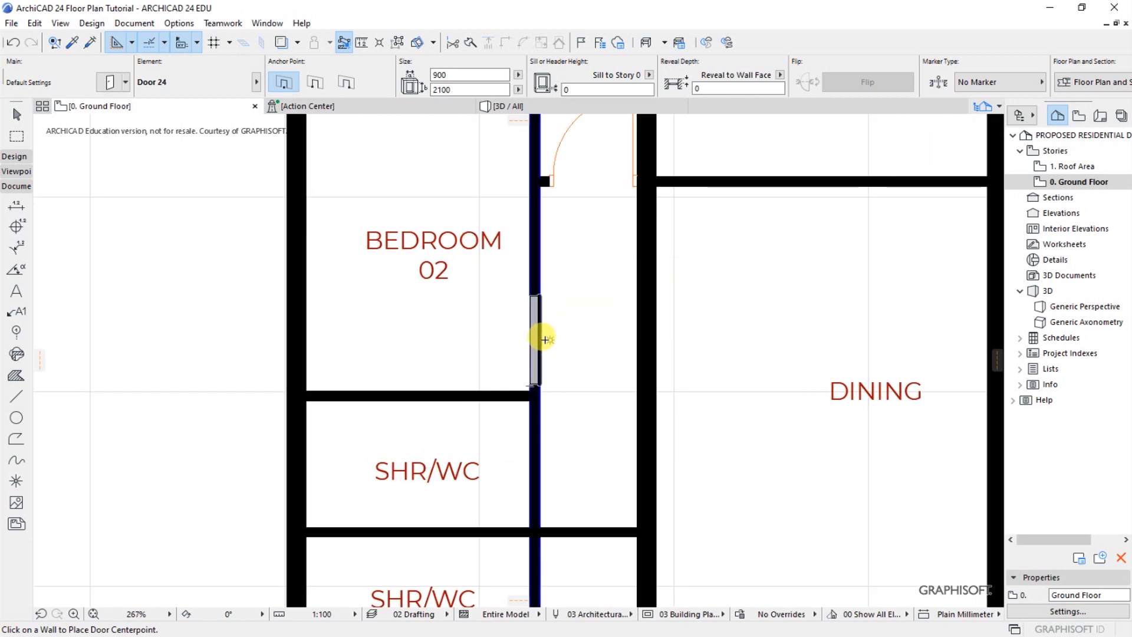
{"action": "left_click", "coordinate": [545, 339]}
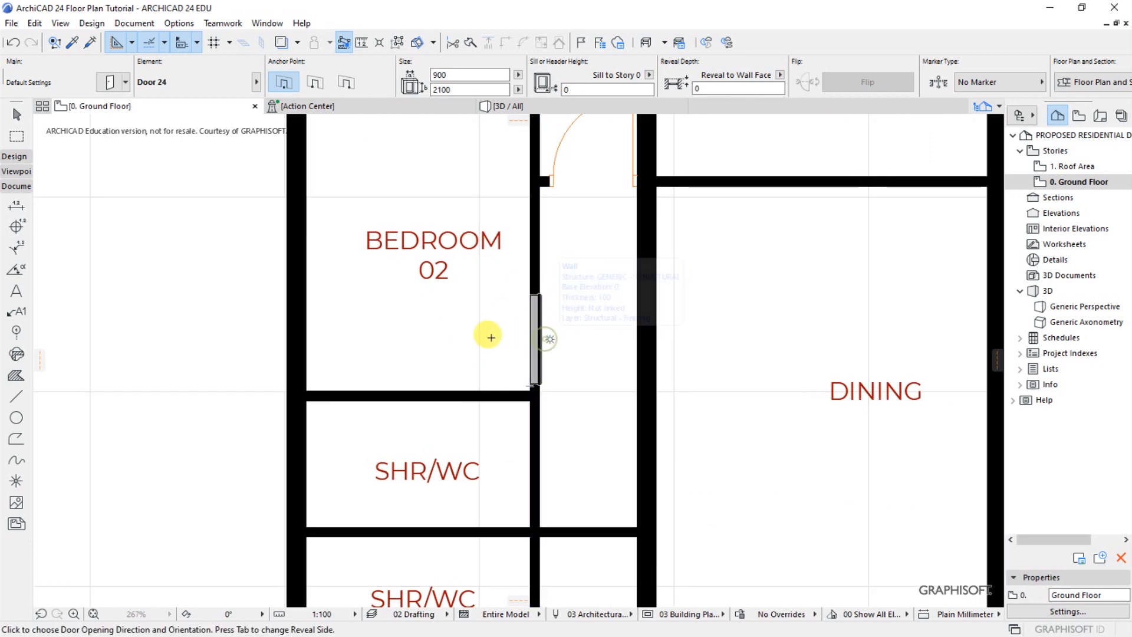
{"action": "left_click", "coordinate": [468, 428]}
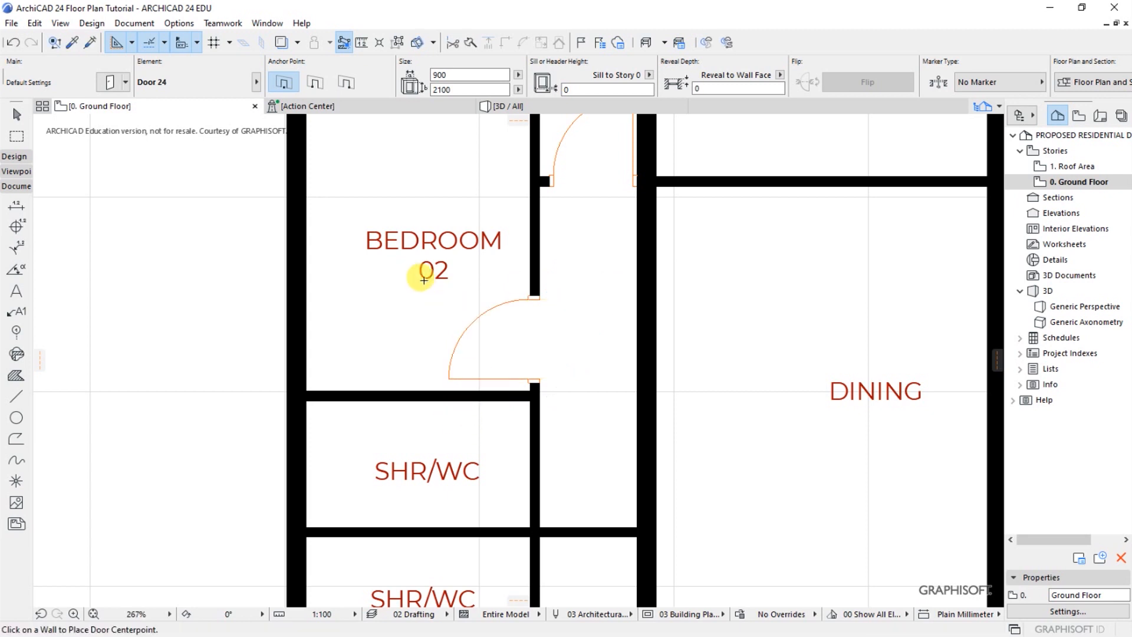
Place 900 x 2100 inward-opening doors in both SHR/WC passage walls, the first hinged beside Bedroom 02 and the second beside the master bedroom
{"action": "scroll", "coordinate": [417, 258], "scroll_direction": "down", "scroll_amount": 5}
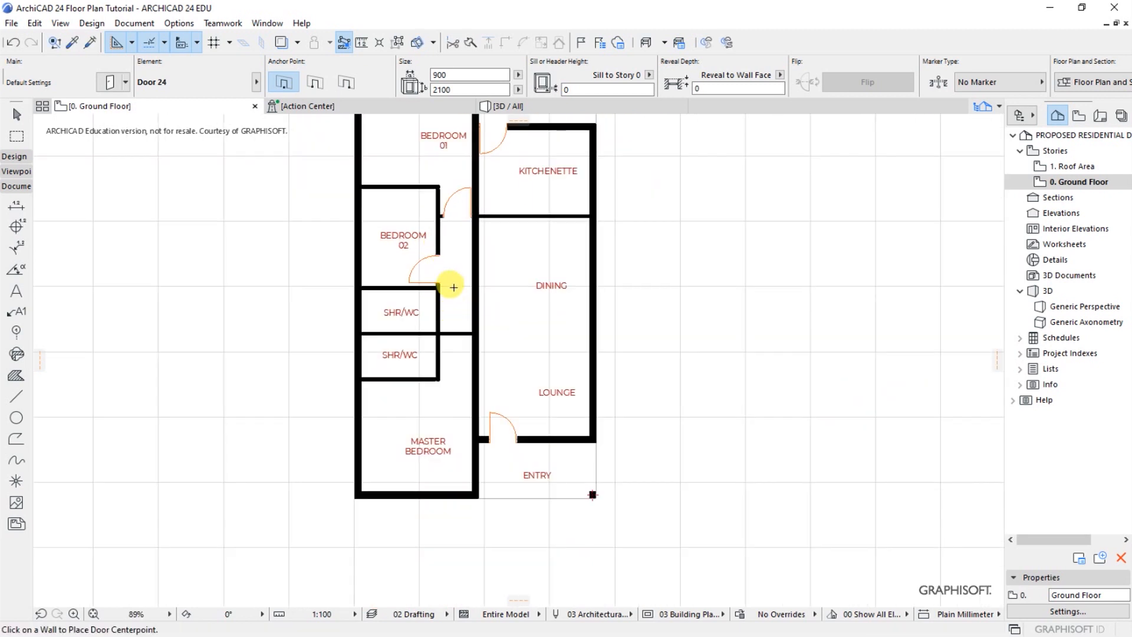
{"action": "scroll", "coordinate": [416, 317], "scroll_direction": "up", "scroll_amount": 4}
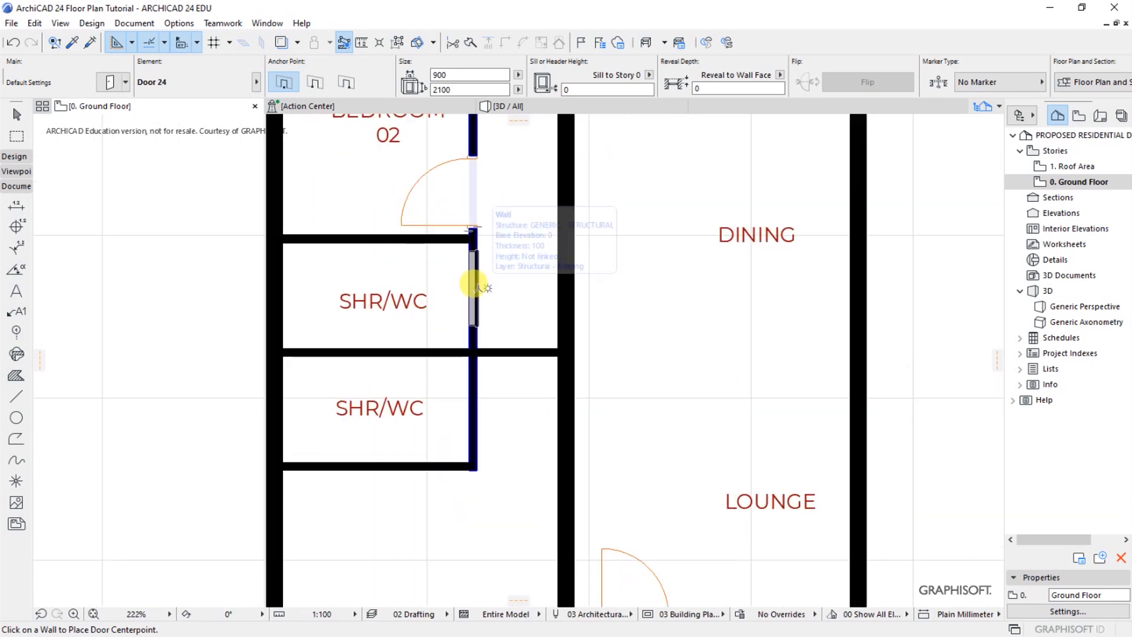
{"action": "left_click", "coordinate": [474, 286]}
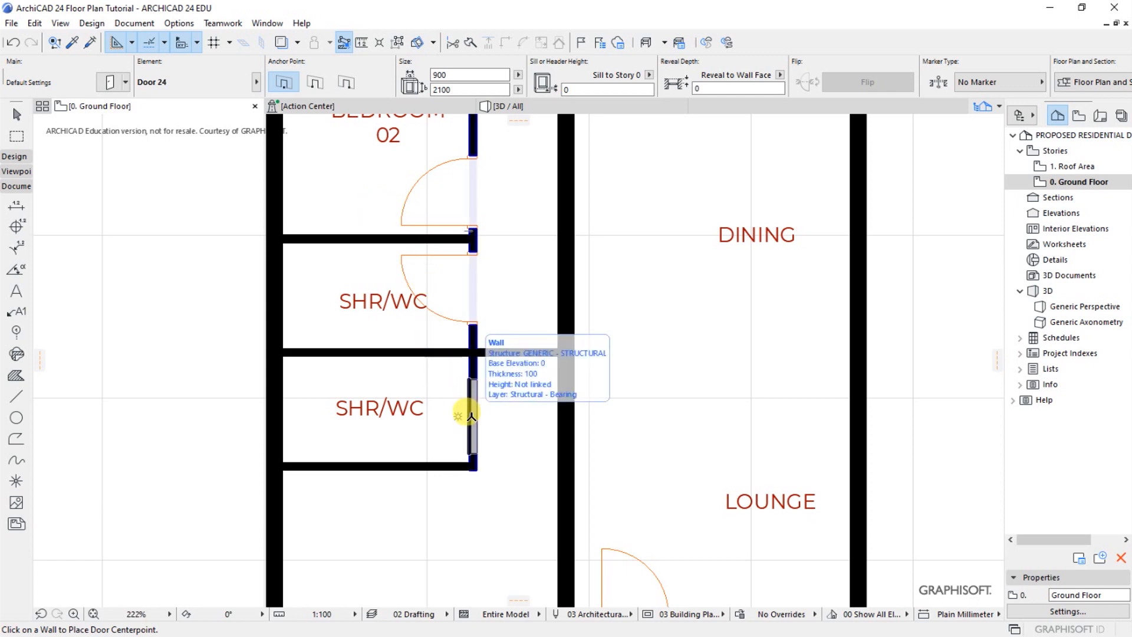
{"action": "left_click", "coordinate": [396, 450]}
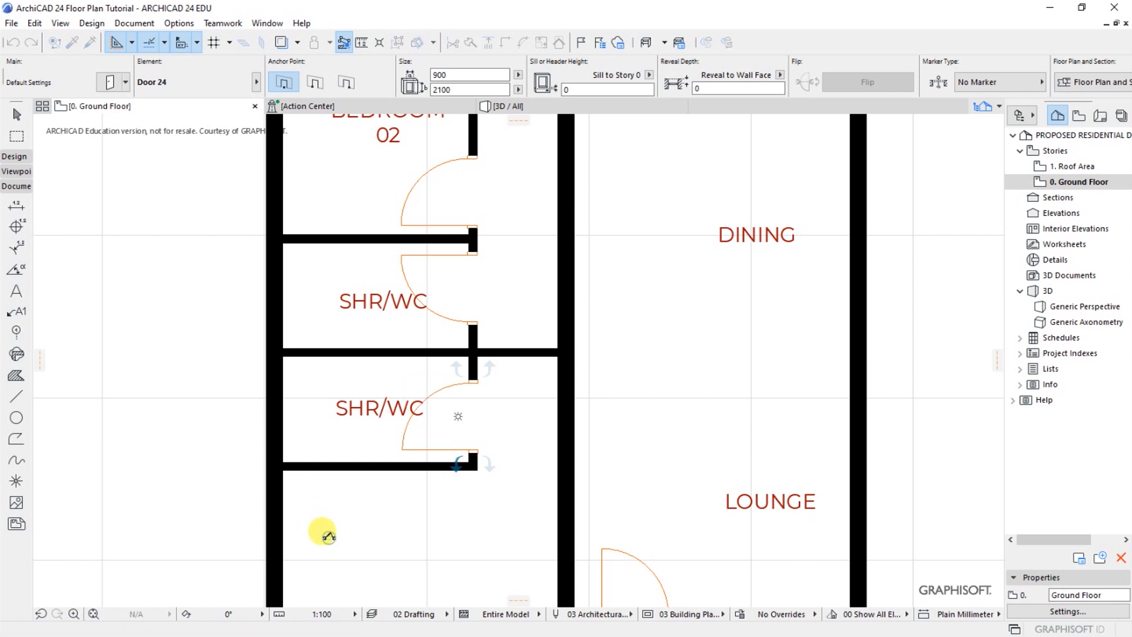
Place a 900 x 2100 door in the short passage wall beside the SHR/WCs, hinged on the dining side and opening towards the master bedroom
{"action": "left_click", "coordinate": [517, 349]}
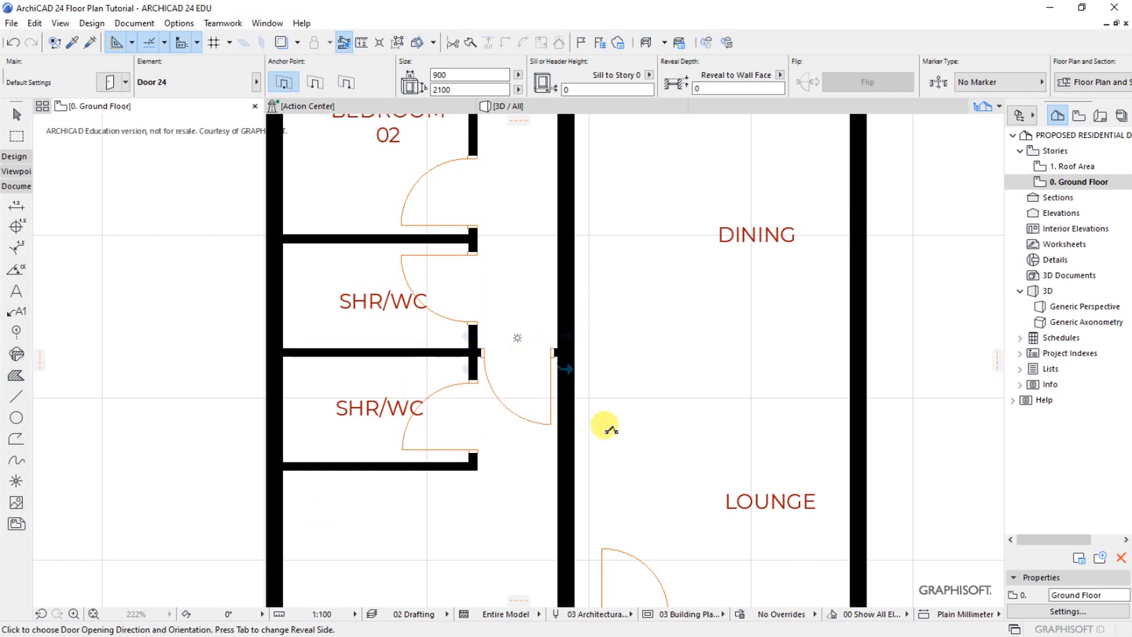
{"action": "left_click", "coordinate": [619, 440]}
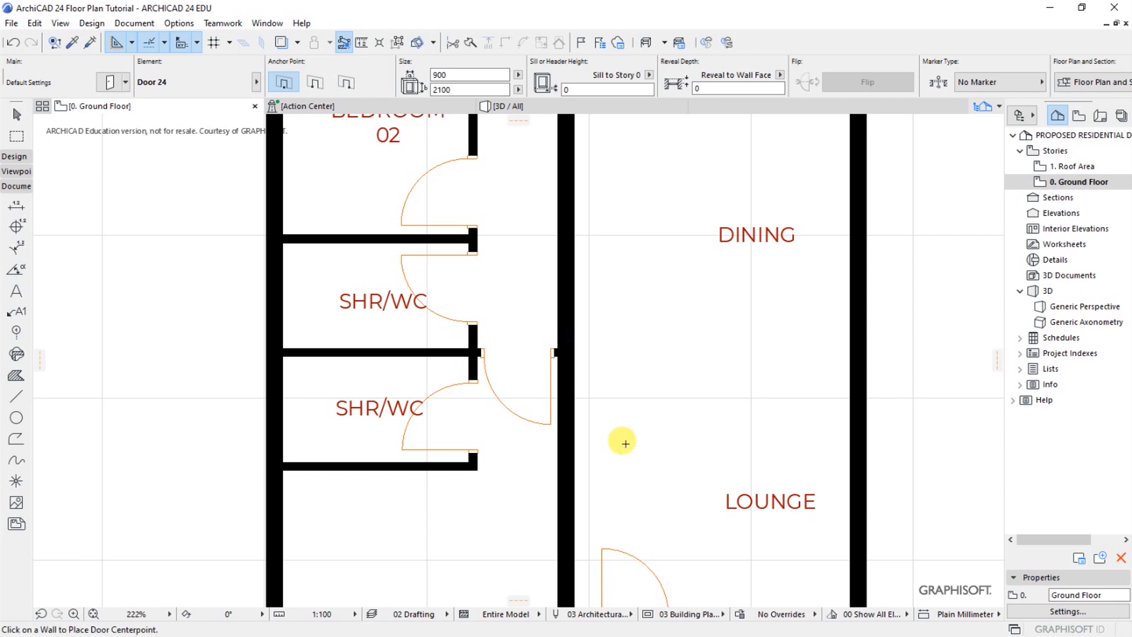
{"action": "scroll", "coordinate": [333, 380], "scroll_direction": "down", "scroll_amount": 4}
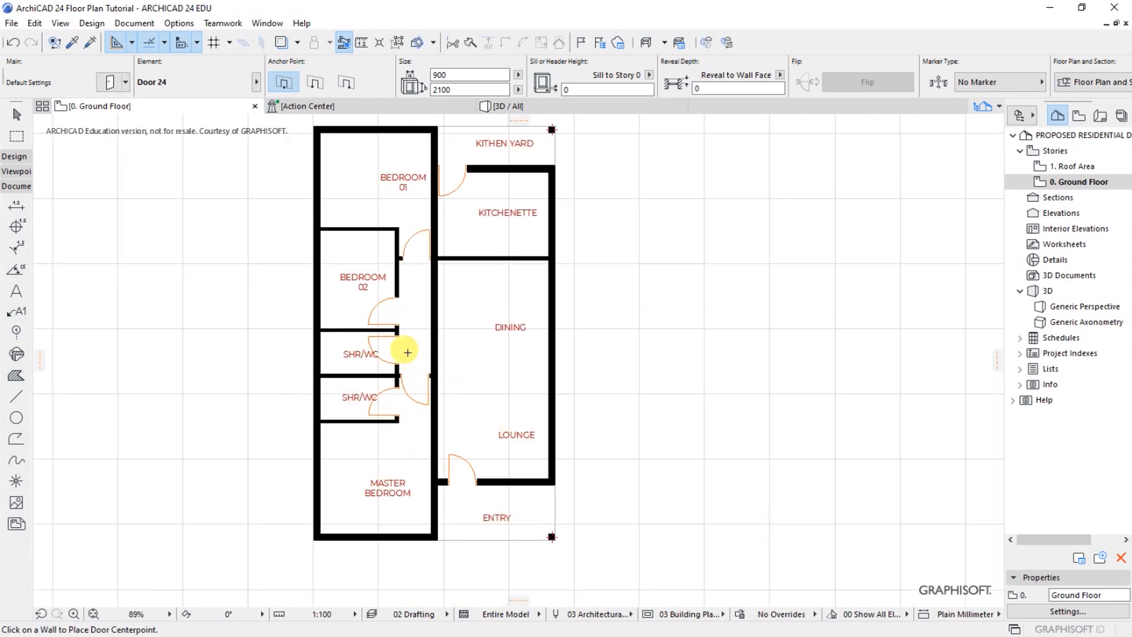
Move the door of the SHR/WC next to the master bedroom flush against the wall dividing those two rooms
{"action": "scroll", "coordinate": [394, 401], "scroll_direction": "up", "scroll_amount": 5}
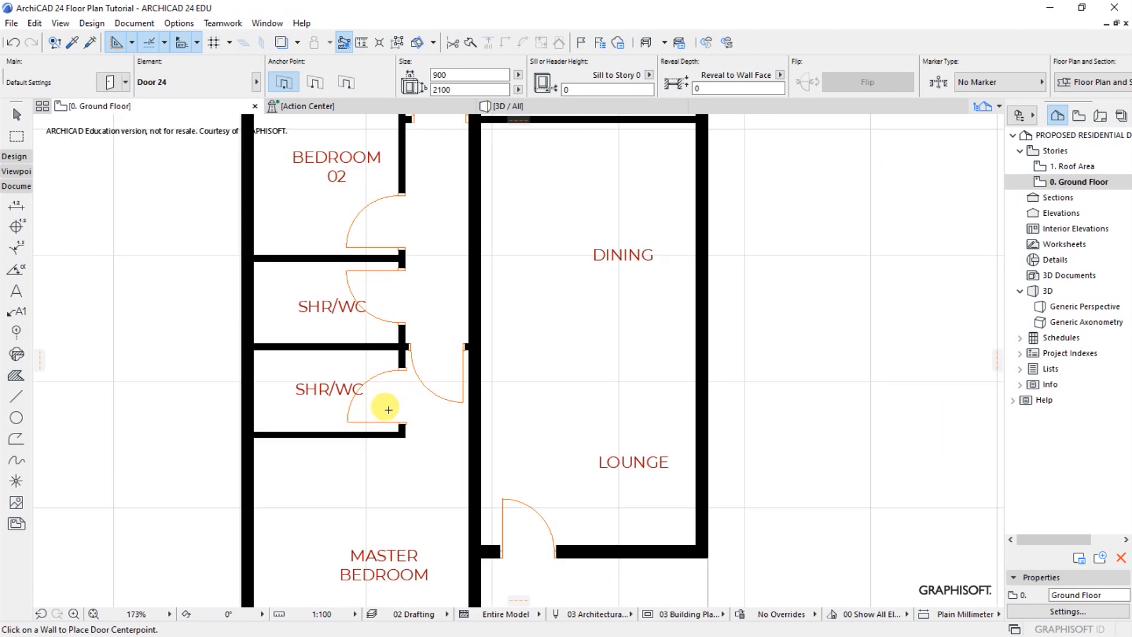
{"action": "left_click", "coordinate": [337, 431], "text": "shift"}
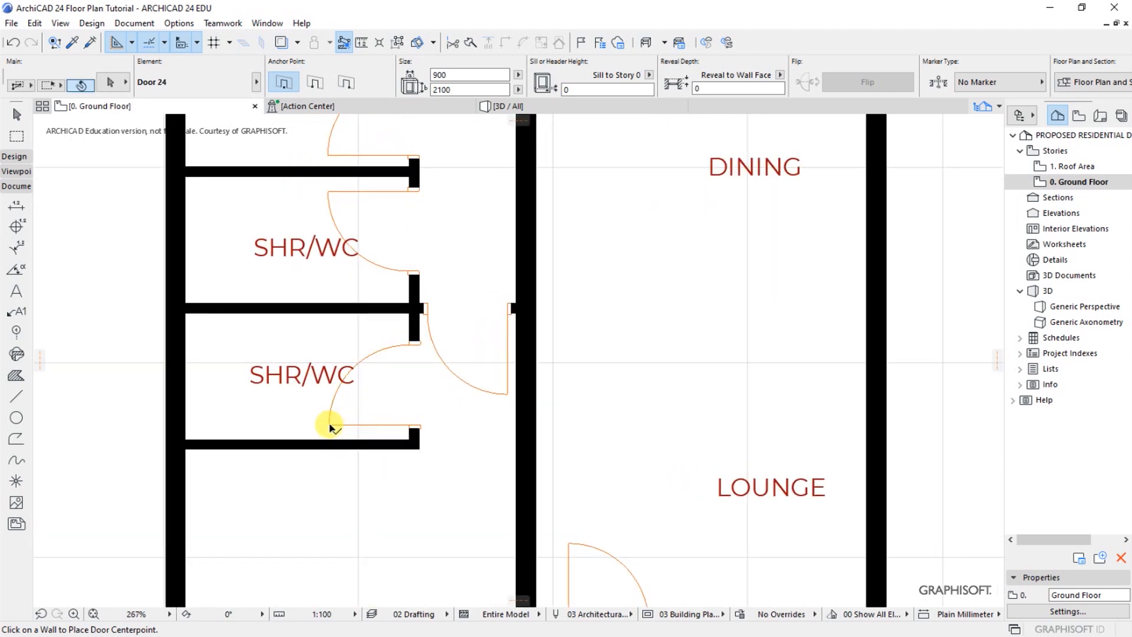
{"action": "key", "text": "ctrl+d"}
{"action": "scroll", "coordinate": [399, 435], "scroll_direction": "up", "scroll_amount": 2}
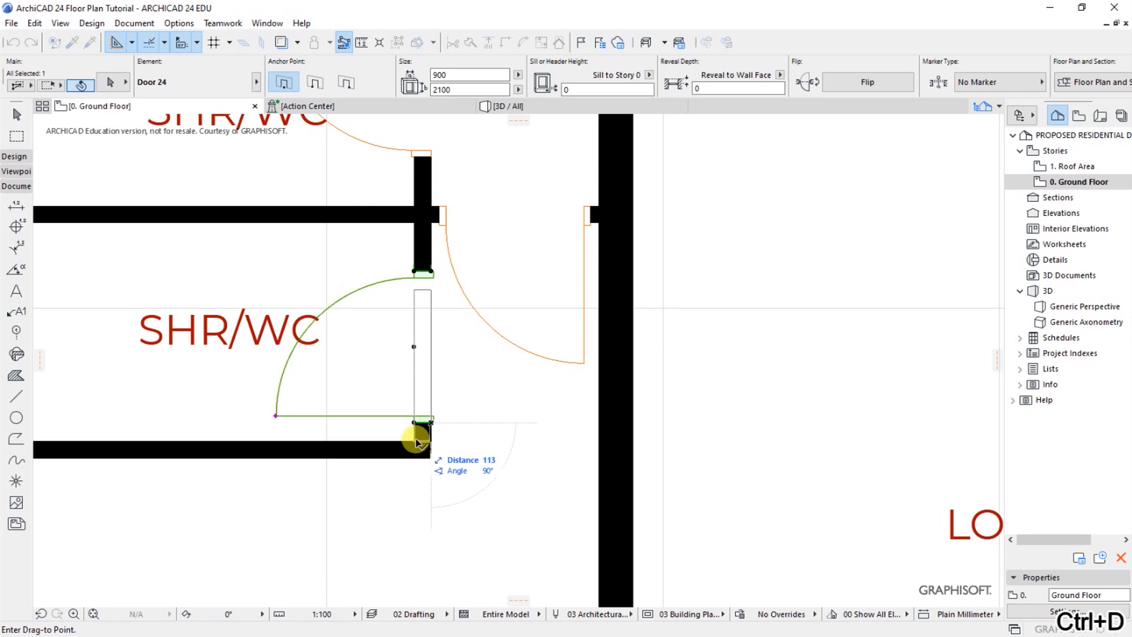
{"action": "left_click", "coordinate": [417, 439]}
{"action": "scroll", "coordinate": [505, 419], "scroll_direction": "up", "scroll_amount": 3}
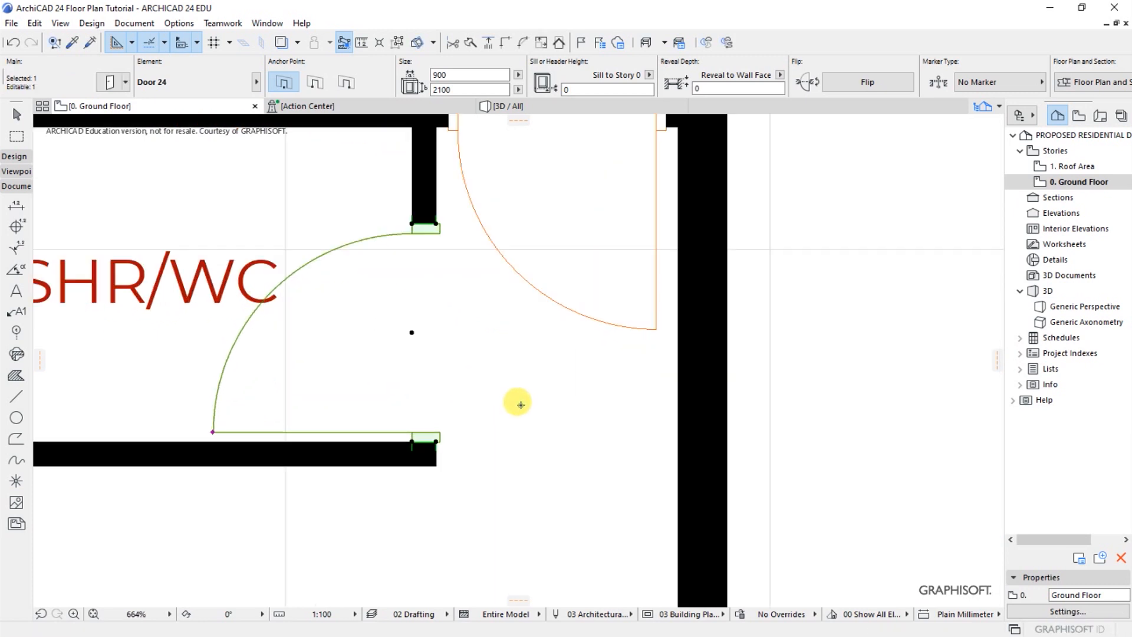
{"action": "key", "text": "Escape"}
Move the passage door leading to the master bedroom flush against the thick wall on the dining side
{"action": "scroll", "coordinate": [380, 470], "scroll_direction": "down", "scroll_amount": 3}
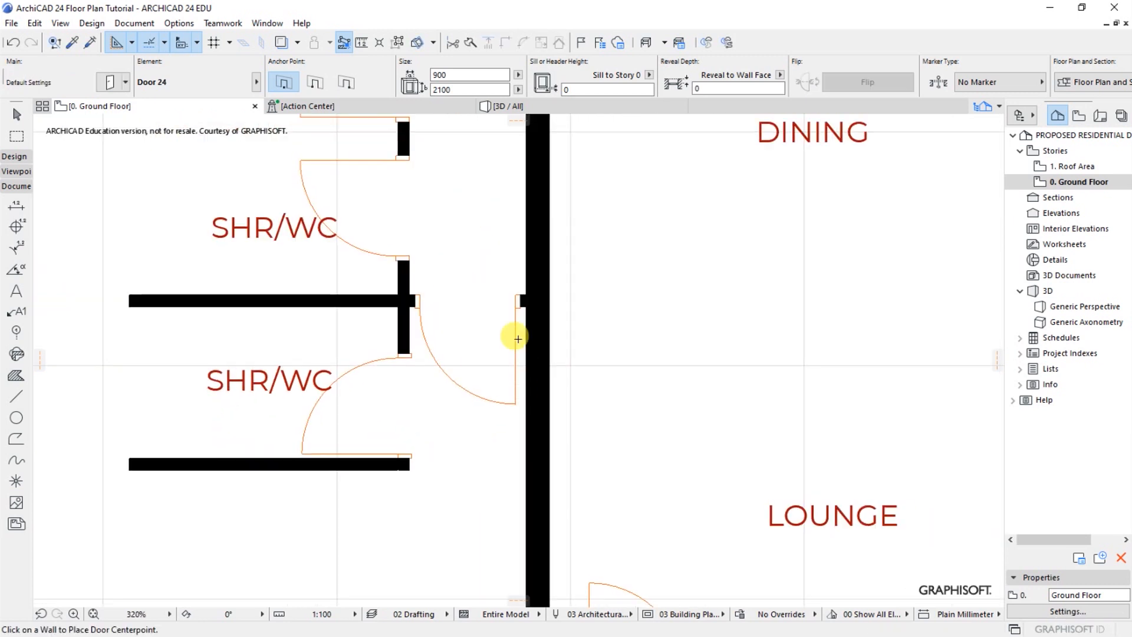
{"action": "left_click", "coordinate": [513, 405], "text": "shift"}
{"action": "scroll", "coordinate": [517, 318], "scroll_direction": "up", "scroll_amount": 3}
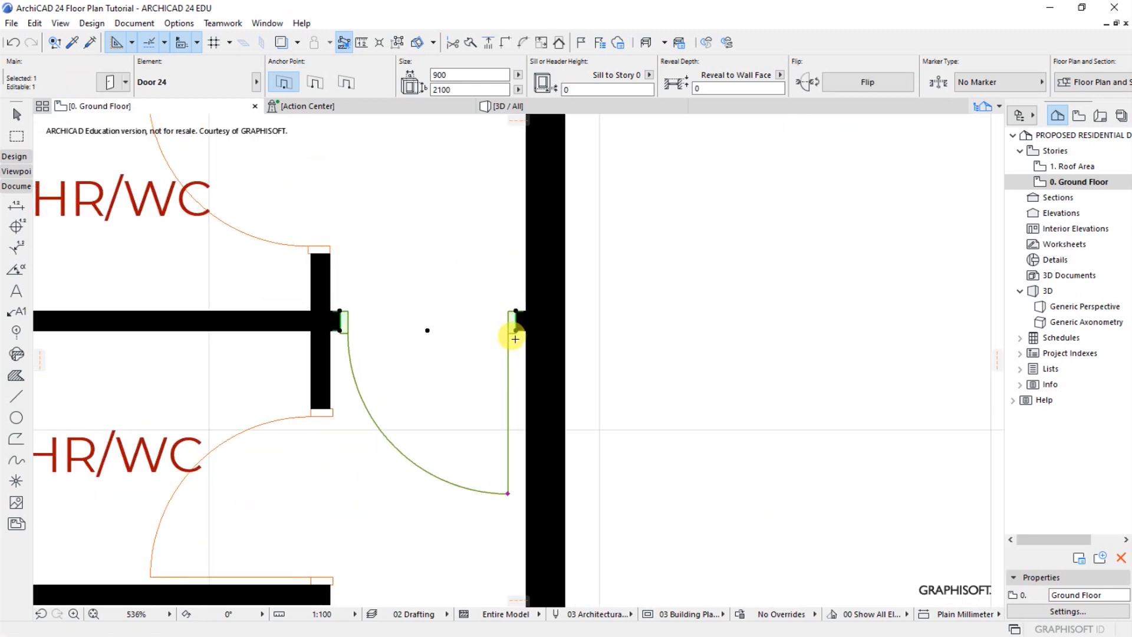
{"action": "key", "text": "ctrl+d"}
{"action": "scroll", "coordinate": [514, 342], "scroll_direction": "up", "scroll_amount": 3}
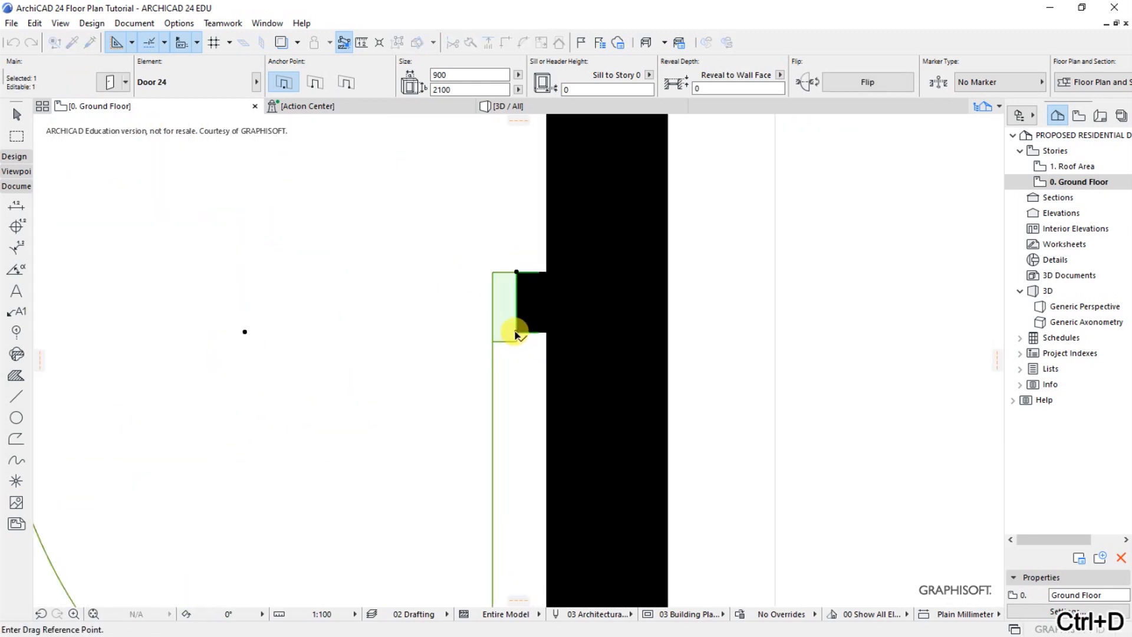
{"action": "left_click", "coordinate": [516, 332]}
{"action": "left_click", "coordinate": [547, 332]}
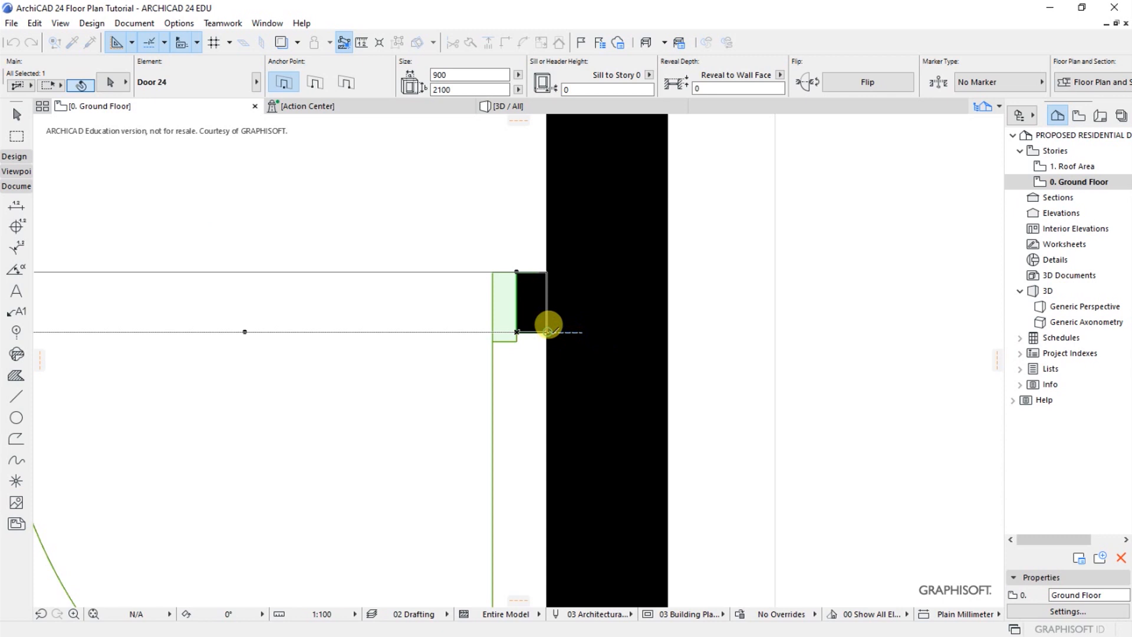
{"action": "left_click", "coordinate": [719, 324]}
Move the door of the SHR/WC next to Bedroom 02 flush against the wall dividing those two rooms
{"action": "scroll", "coordinate": [537, 398], "scroll_direction": "down", "scroll_amount": 4}
{"action": "scroll", "coordinate": [509, 422], "scroll_direction": "down", "scroll_amount": 2}
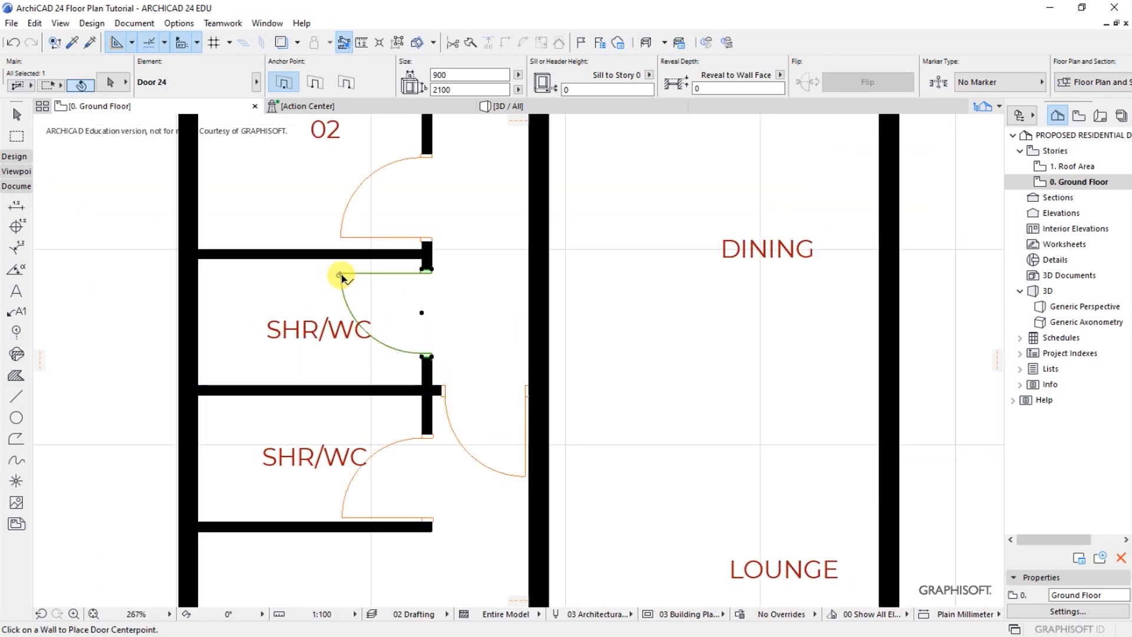
{"action": "left_click", "coordinate": [342, 277]}
{"action": "scroll", "coordinate": [414, 248], "scroll_direction": "up", "scroll_amount": 5}
{"action": "key", "text": "ctrl+d"}
{"action": "scroll", "coordinate": [462, 271], "scroll_direction": "up", "scroll_amount": 2}
{"action": "left_click", "coordinate": [469, 344]}
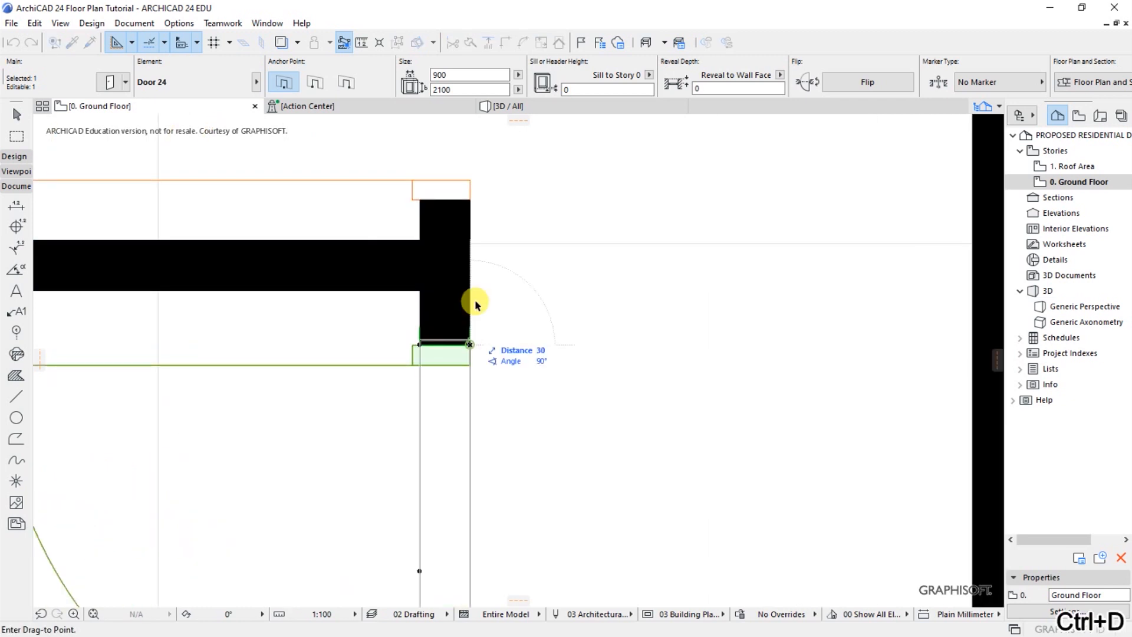
{"action": "left_click", "coordinate": [419, 290]}
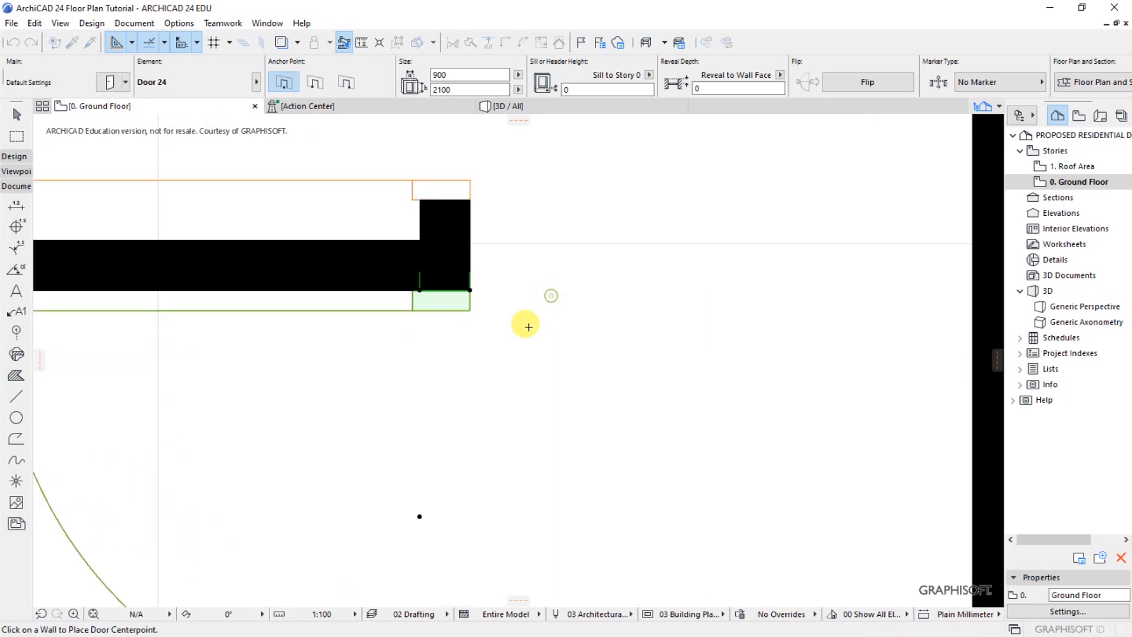
Move the Bedroom 02 door flush against the wall shared with the neighbouring SHR/WC
{"action": "scroll", "coordinate": [528, 327], "scroll_direction": "down", "scroll_amount": 6}
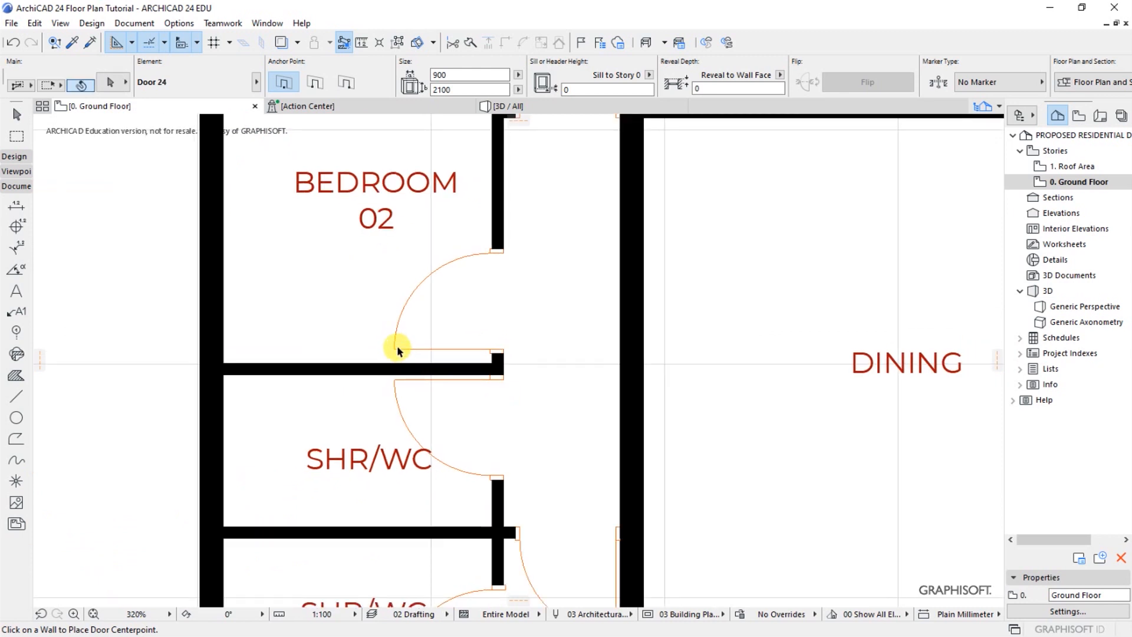
{"action": "left_click", "coordinate": [398, 351]}
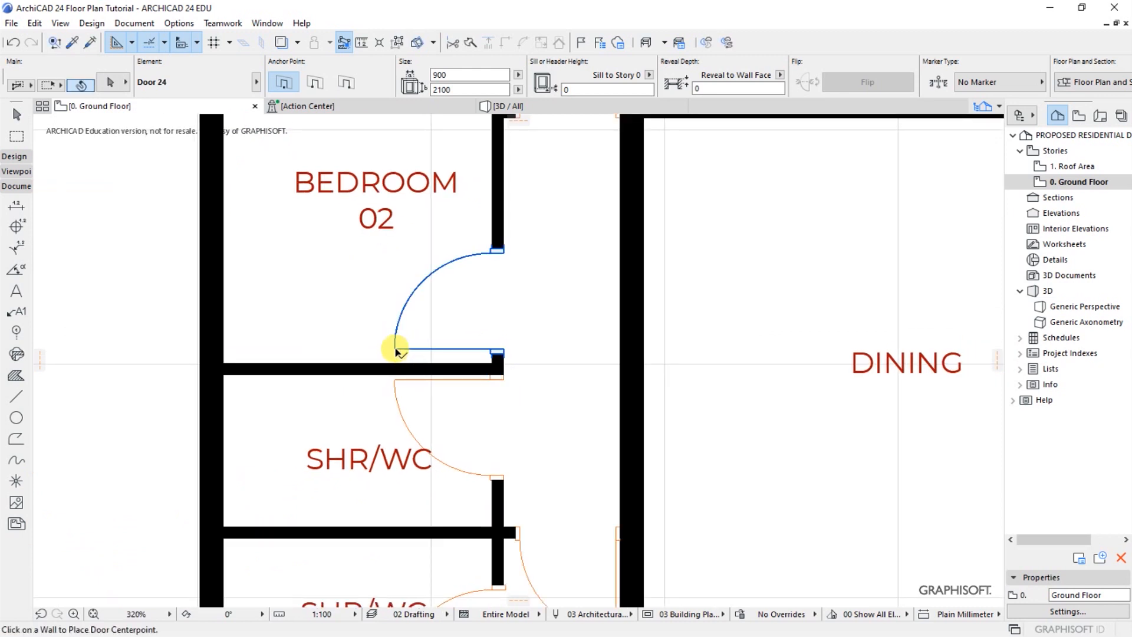
{"action": "left_click", "coordinate": [397, 354]}
{"action": "key", "text": "ctrl+d"}
{"action": "scroll", "coordinate": [501, 352], "scroll_direction": "up", "scroll_amount": 5}
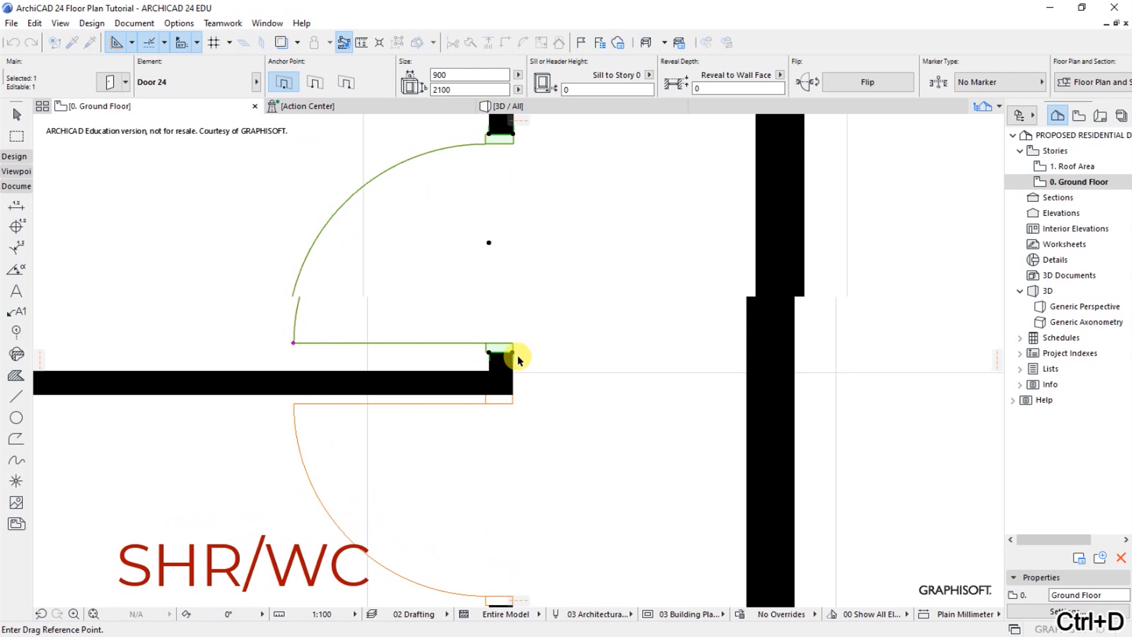
{"action": "left_click", "coordinate": [513, 353]}
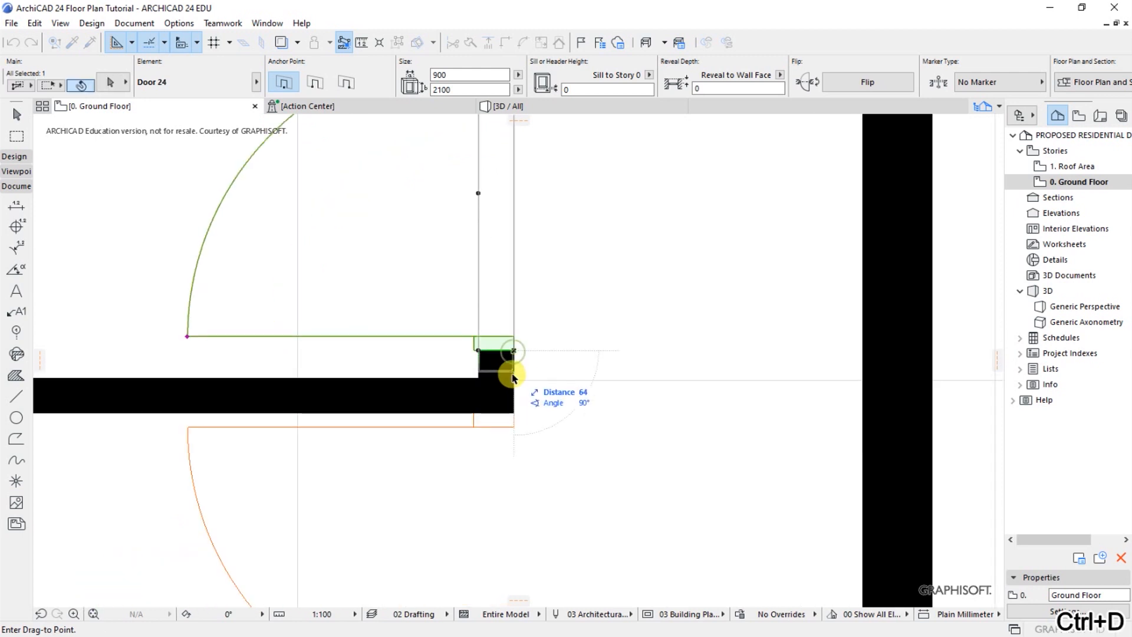
{"action": "left_click", "coordinate": [479, 379]}
{"action": "key", "text": "Escape"}
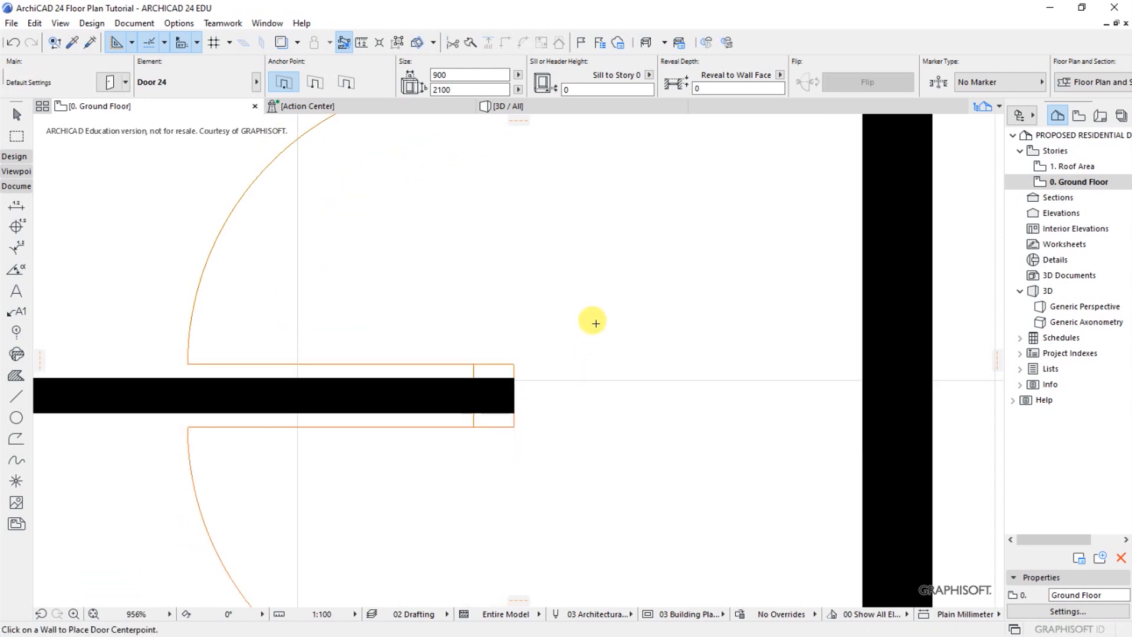
{"action": "scroll", "coordinate": [405, 324], "scroll_direction": "down", "scroll_amount": 5}
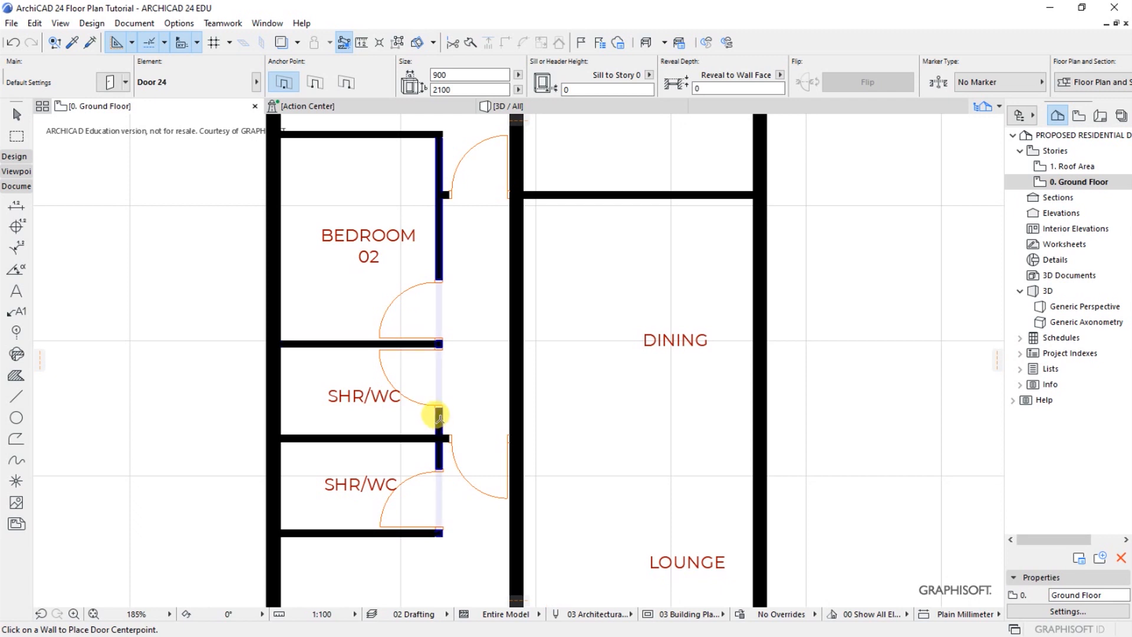
{"action": "scroll", "coordinate": [450, 347], "scroll_direction": "down", "scroll_amount": 3}
{"action": "scroll", "coordinate": [575, 330], "scroll_direction": "down", "scroll_amount": 2}
{"action": "scroll", "coordinate": [507, 323], "scroll_direction": "up", "scroll_amount": 4}
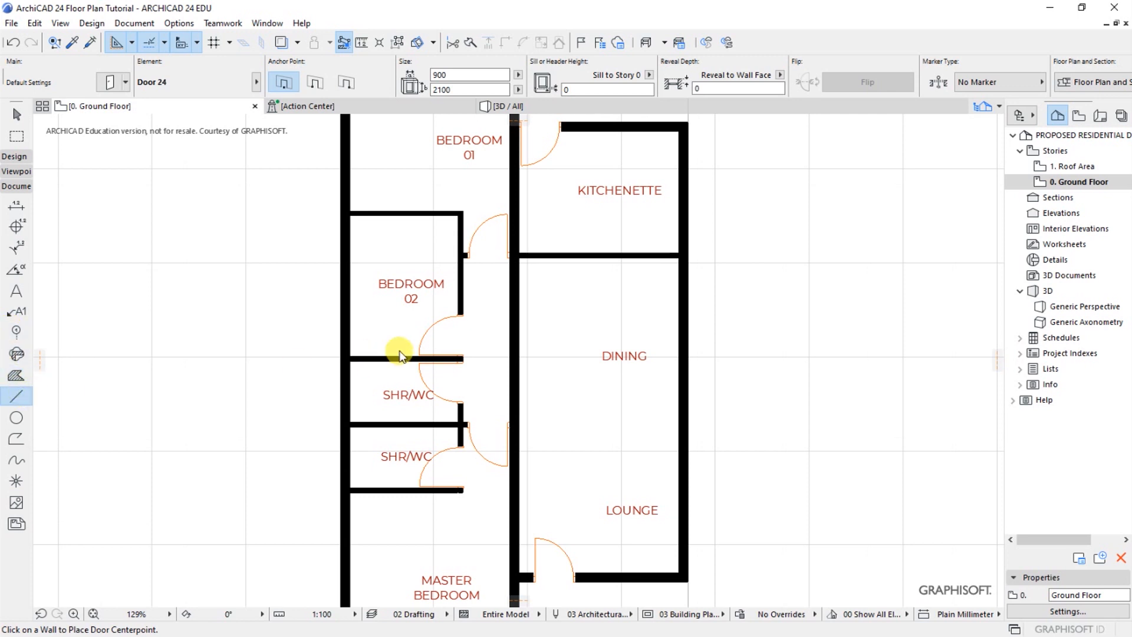
Draw two horizontal guide lines from the free jambs of the Bedroom 02 and adjacent SHR/WC doors across the thick dining wall
{"action": "left_click", "coordinate": [461, 314]}
{"action": "left_click", "coordinate": [556, 314]}
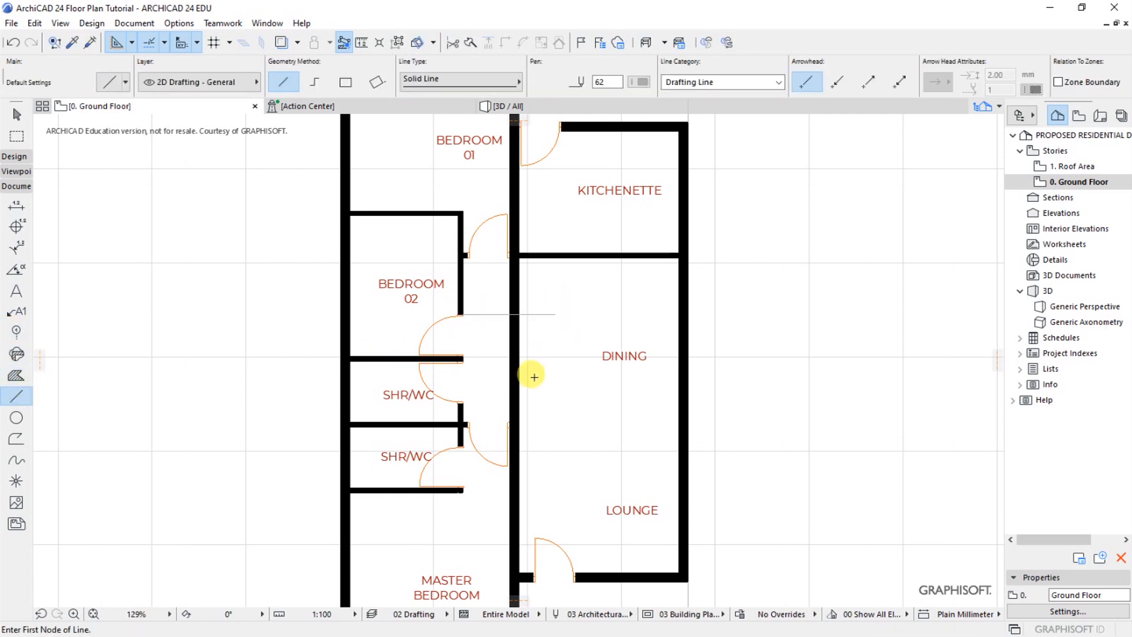
{"action": "left_click", "coordinate": [462, 403]}
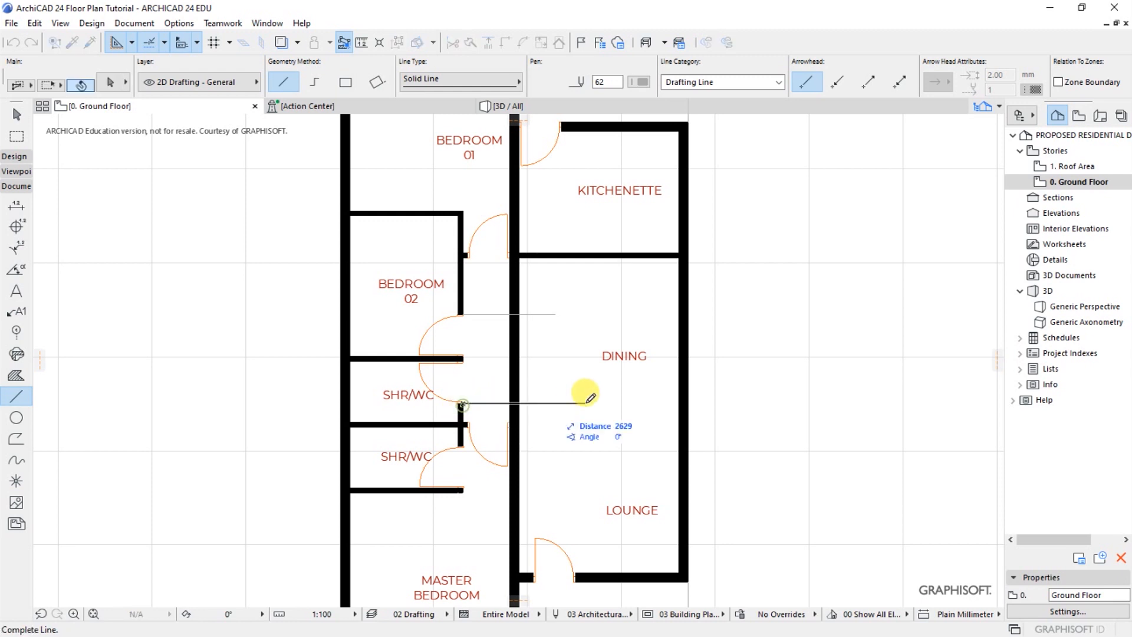
{"action": "left_click", "coordinate": [552, 313]}
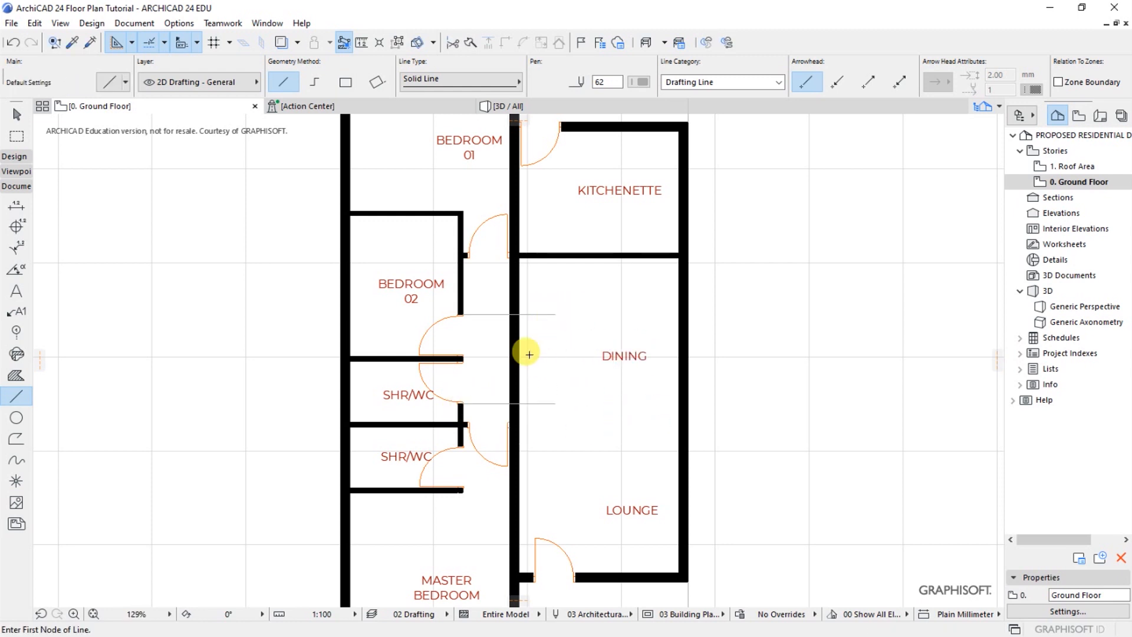
Place a 900 x 2100 Arch Top Door Opening 24 in the thick dining wall between the two guide lines
{"action": "scroll", "coordinate": [517, 373], "scroll_direction": "down", "scroll_amount": 3}
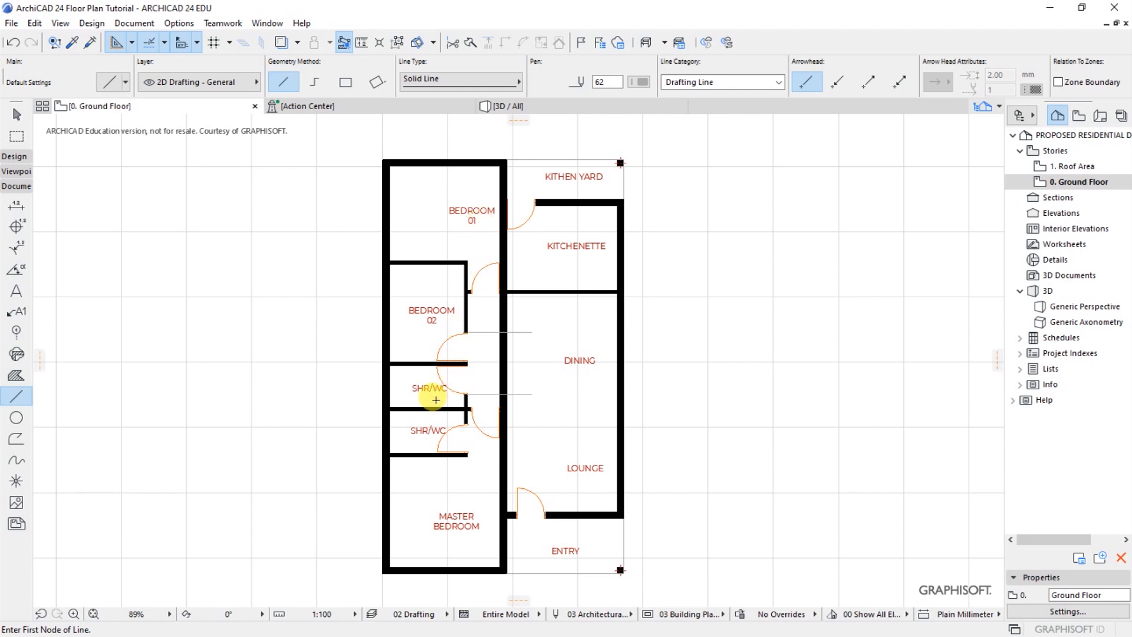
{"action": "left_click", "coordinate": [87, 24]}
{"action": "mouse_move", "coordinate": [109, 44]}
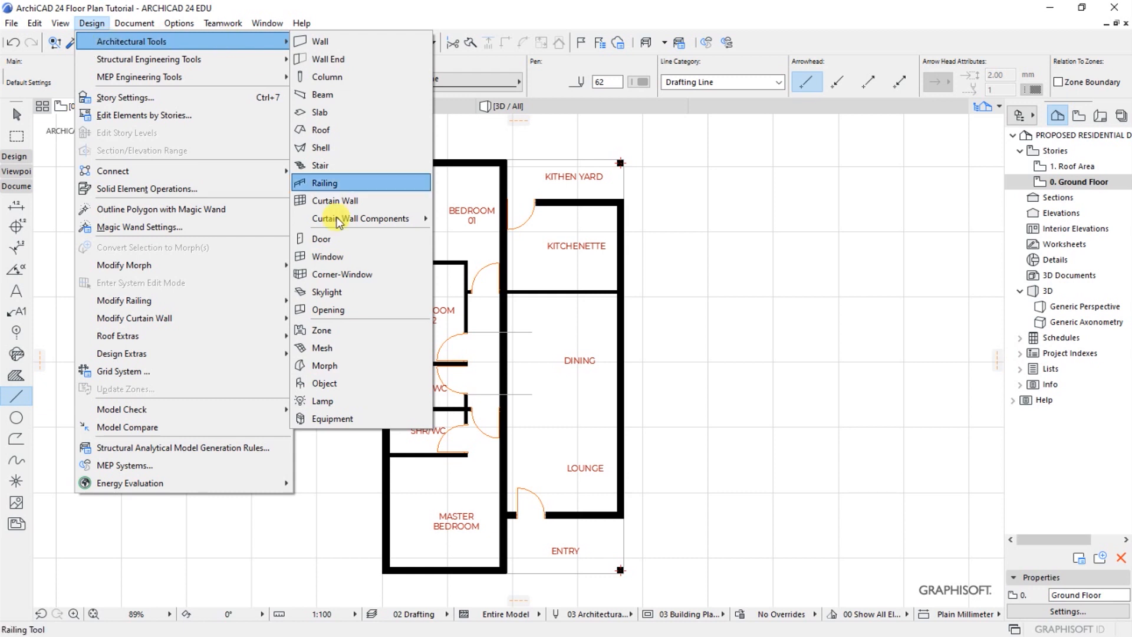
{"action": "left_click", "coordinate": [327, 244]}
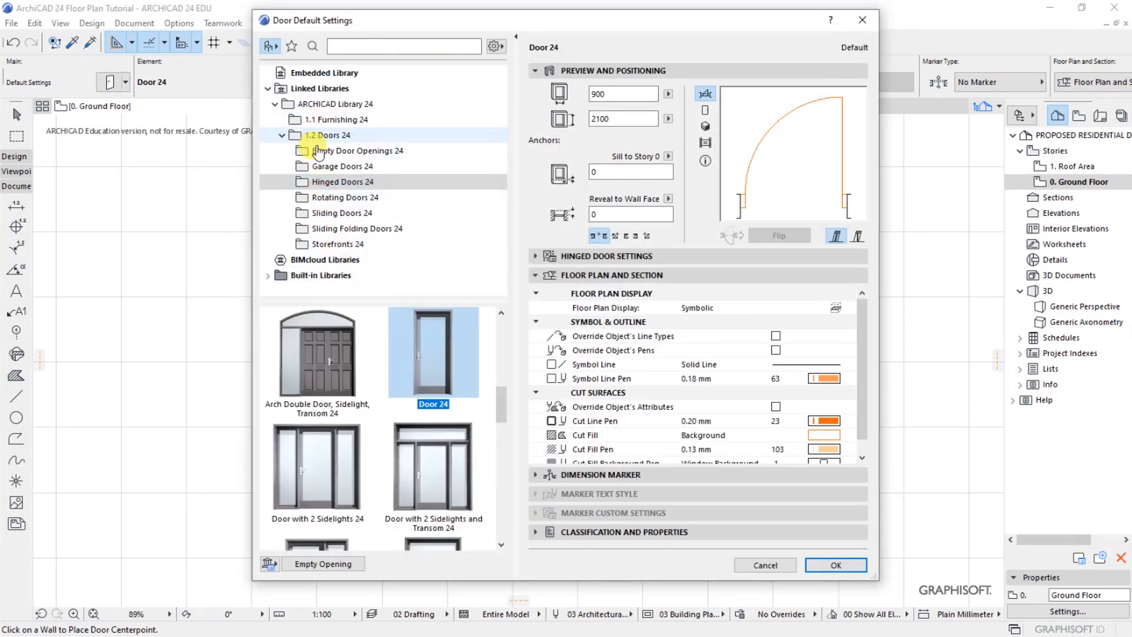
{"action": "left_click", "coordinate": [328, 151]}
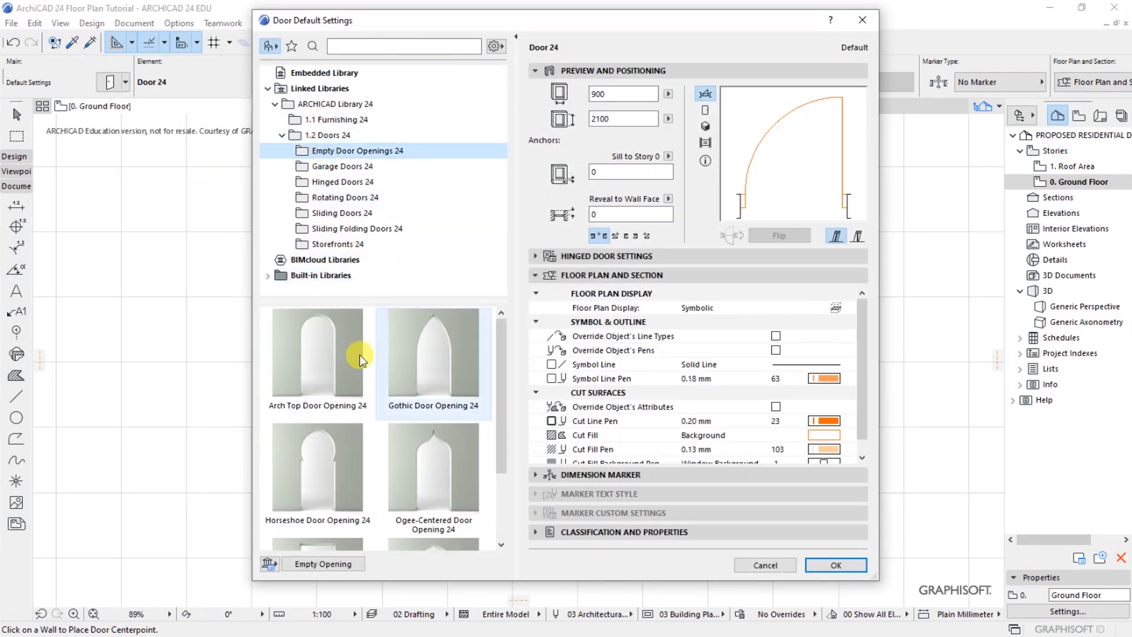
{"action": "left_click", "coordinate": [314, 369]}
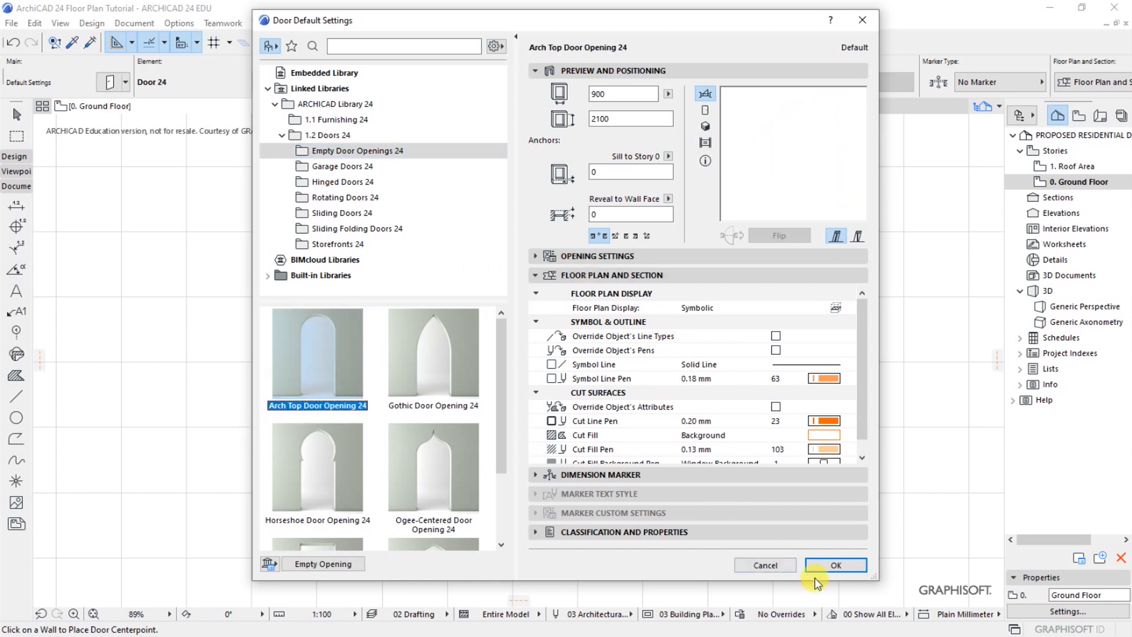
{"action": "left_click", "coordinate": [829, 564]}
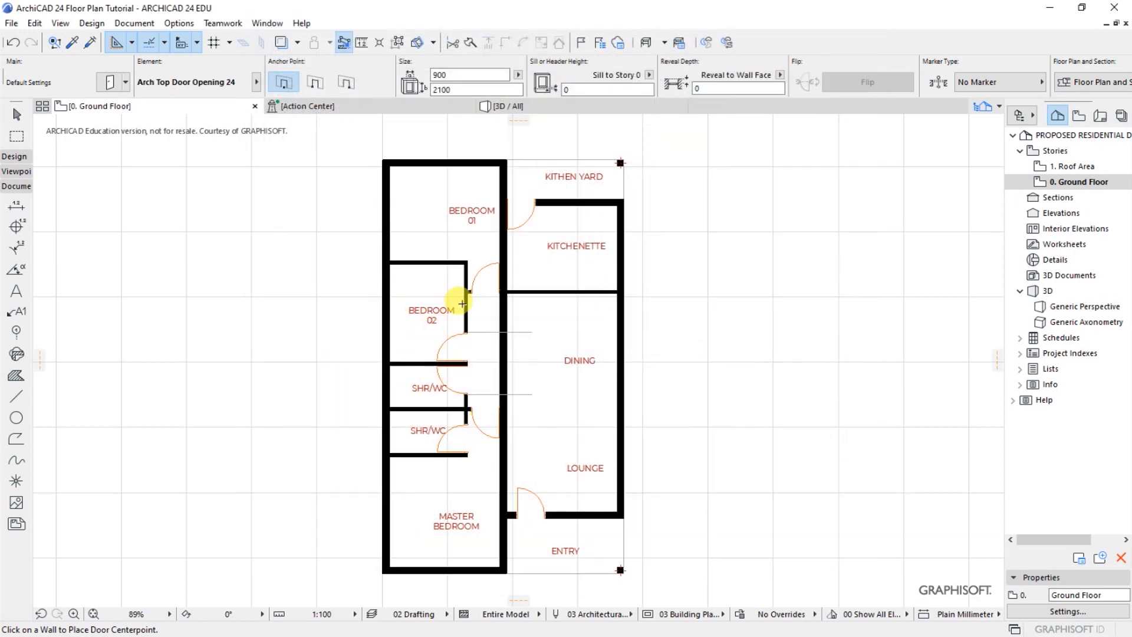
{"action": "scroll", "coordinate": [499, 361], "scroll_direction": "up", "scroll_amount": 5}
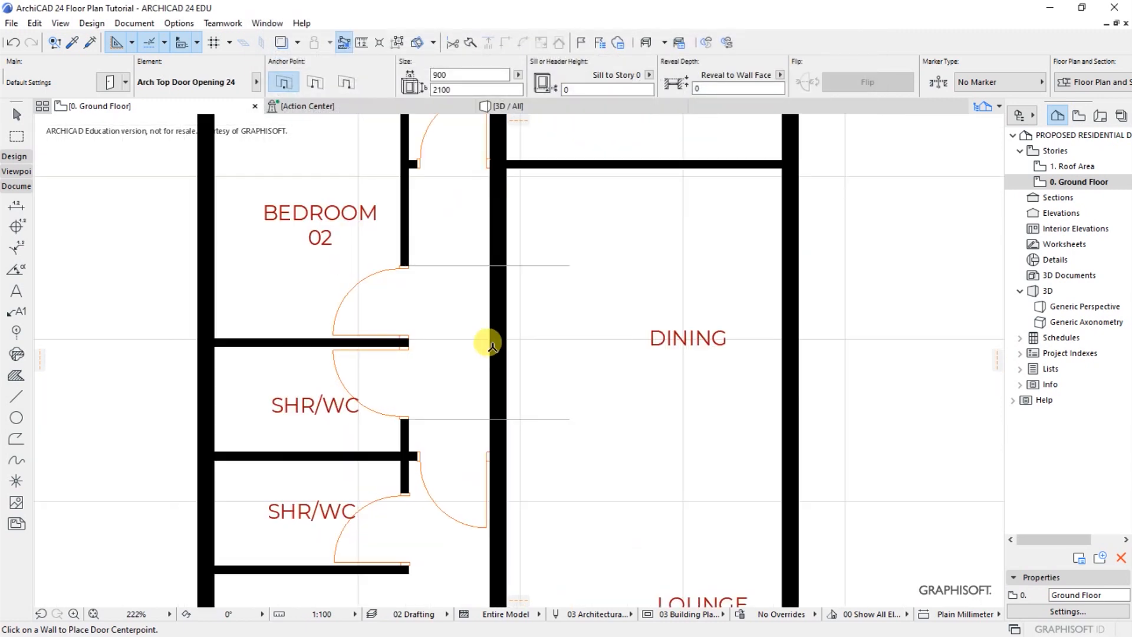
{"action": "left_click", "coordinate": [492, 346]}
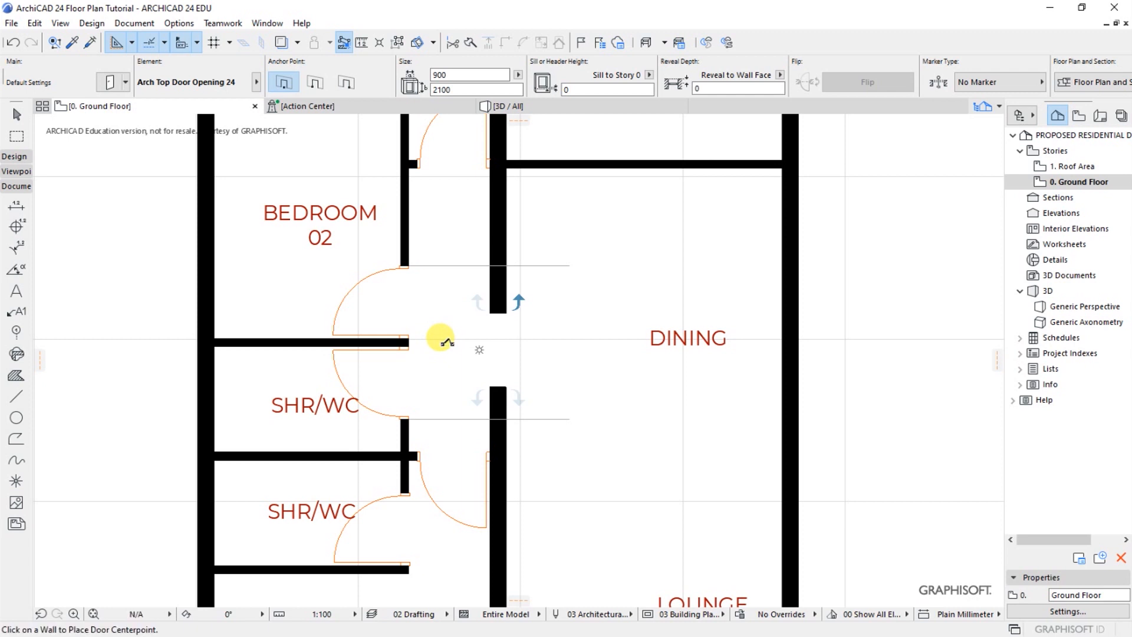
Stretch the arched opening in the dining wall so both its edges meet the two horizontal guide lines
{"action": "left_click", "coordinate": [505, 386]}
{"action": "scroll", "coordinate": [505, 383], "scroll_direction": "up", "scroll_amount": 3}
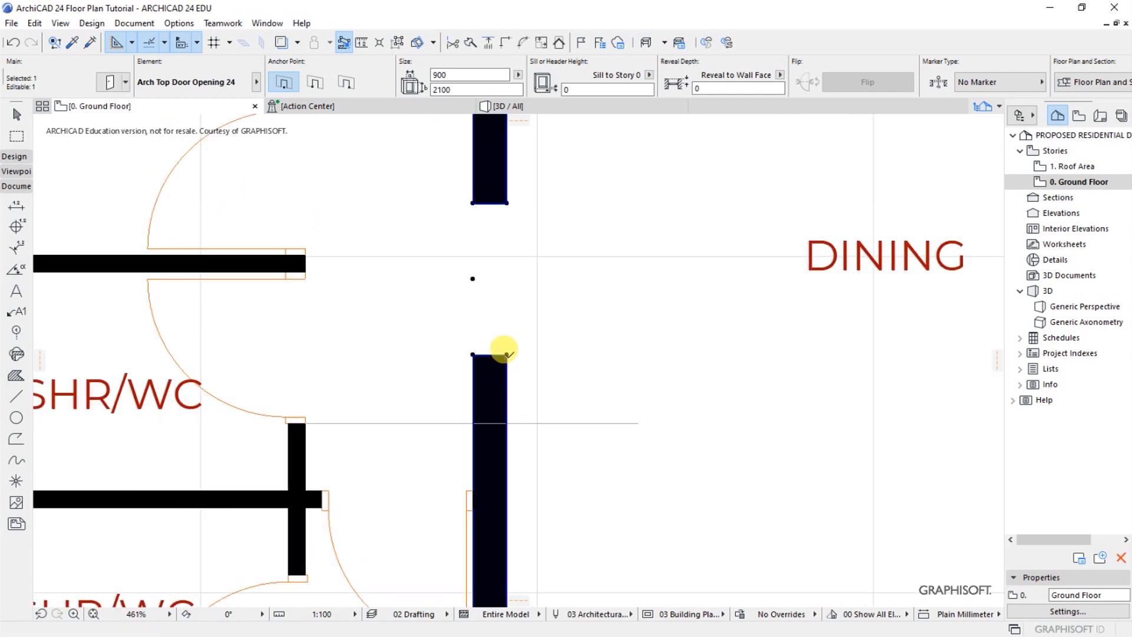
{"action": "left_click", "coordinate": [507, 353]}
{"action": "left_click", "coordinate": [508, 420]}
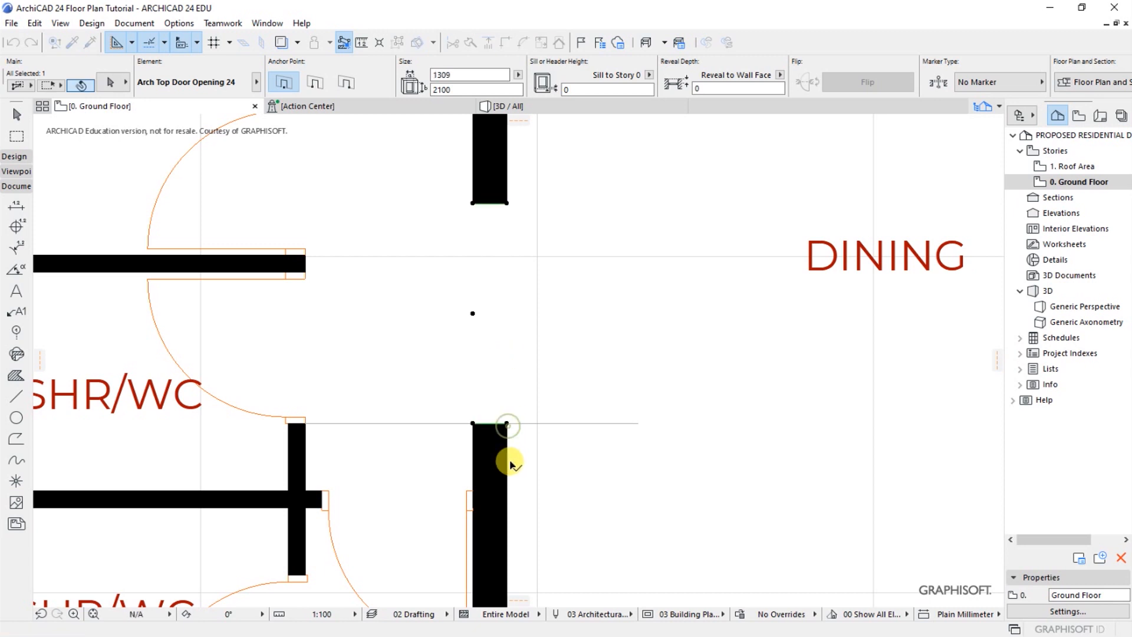
{"action": "scroll", "coordinate": [505, 448], "scroll_direction": "down", "scroll_amount": 3}
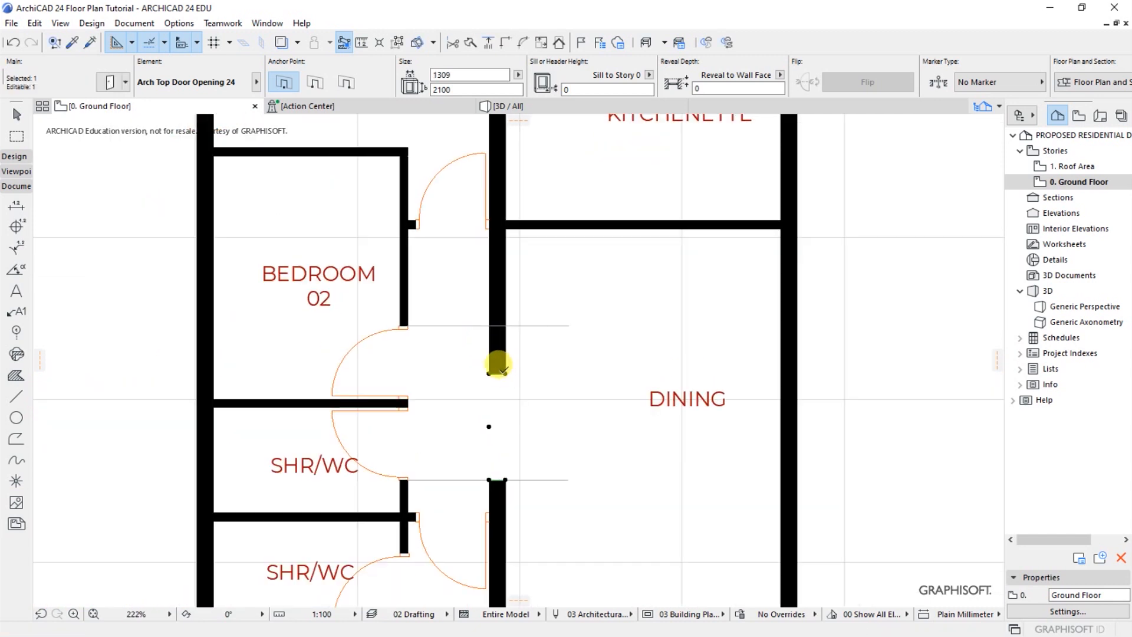
{"action": "left_click", "coordinate": [500, 368]}
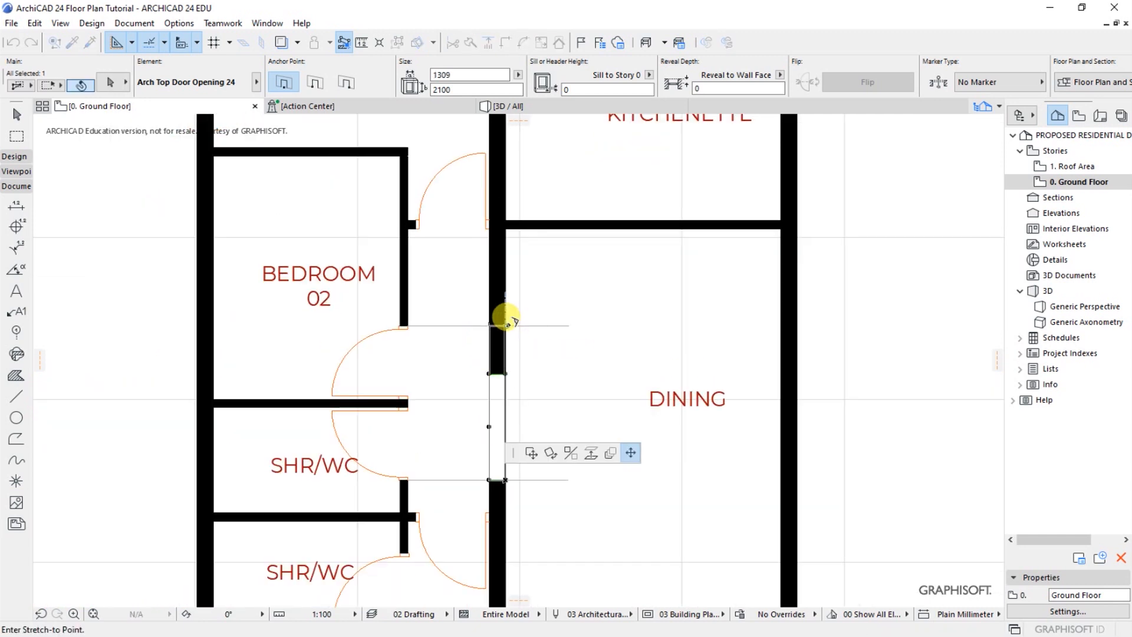
{"action": "left_click", "coordinate": [506, 321]}
Delete the two horizontal guide lines across the dining wall opening
{"action": "key", "text": "shift"}
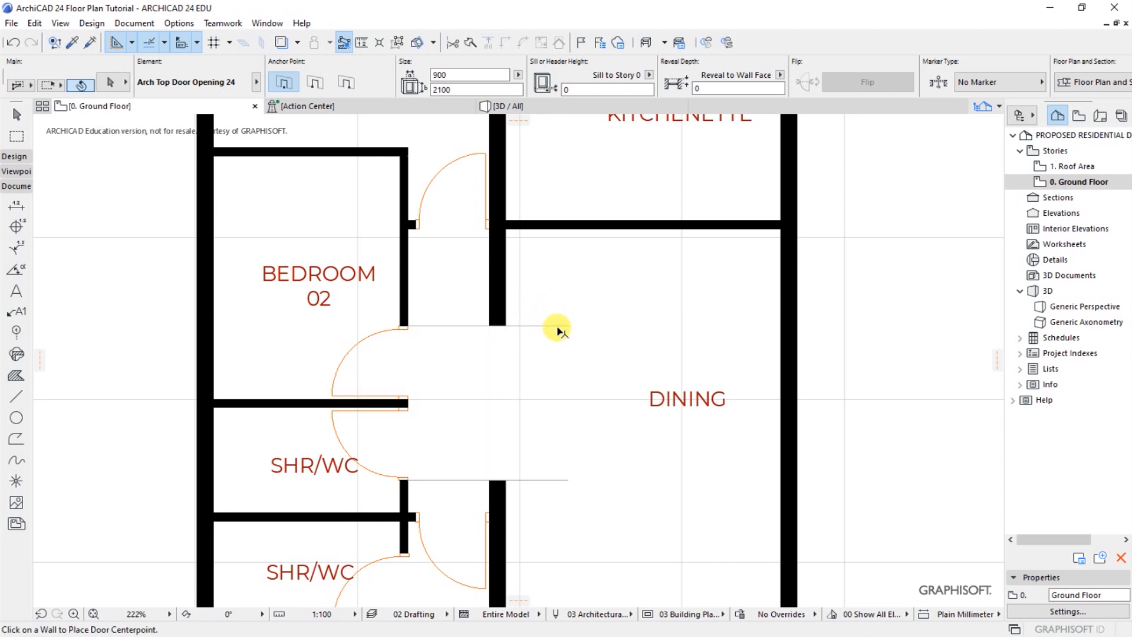
{"action": "left_click", "coordinate": [566, 479], "text": "shift"}
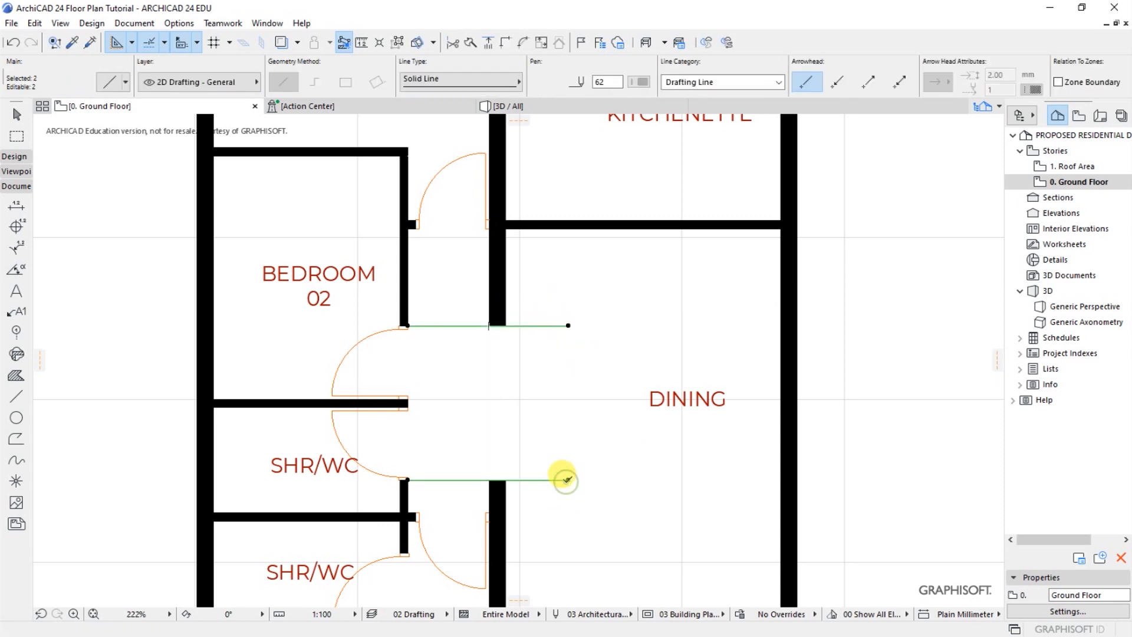
{"action": "key", "text": "Delete"}
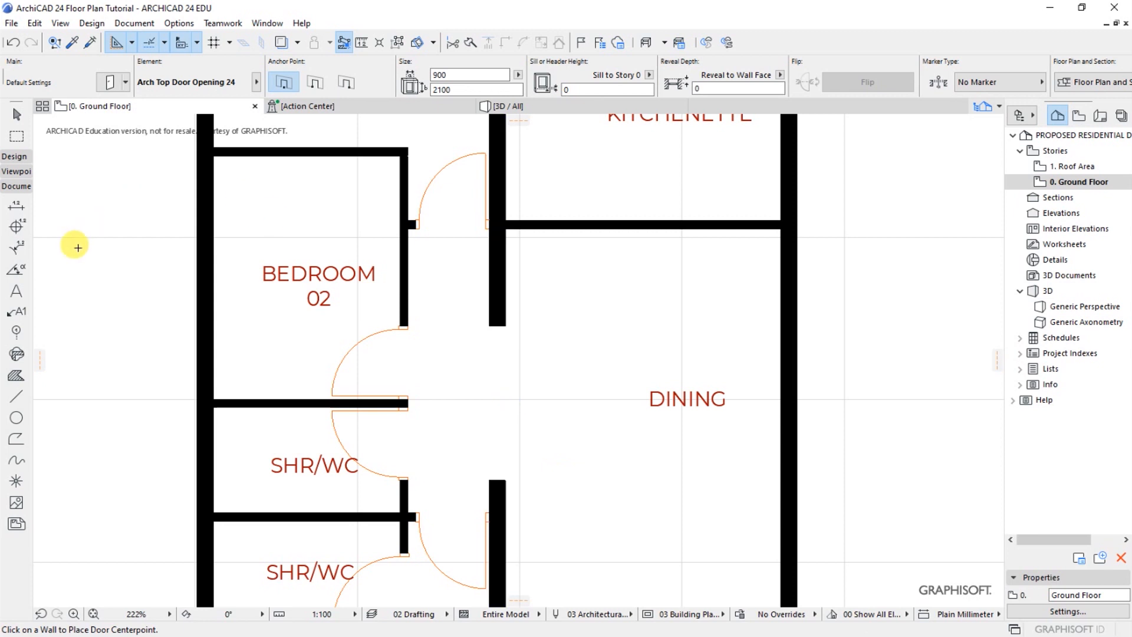
Draw two vertical lines about 1900 mm long across the dining wall opening, one along each wall face
{"action": "left_click", "coordinate": [16, 396]}
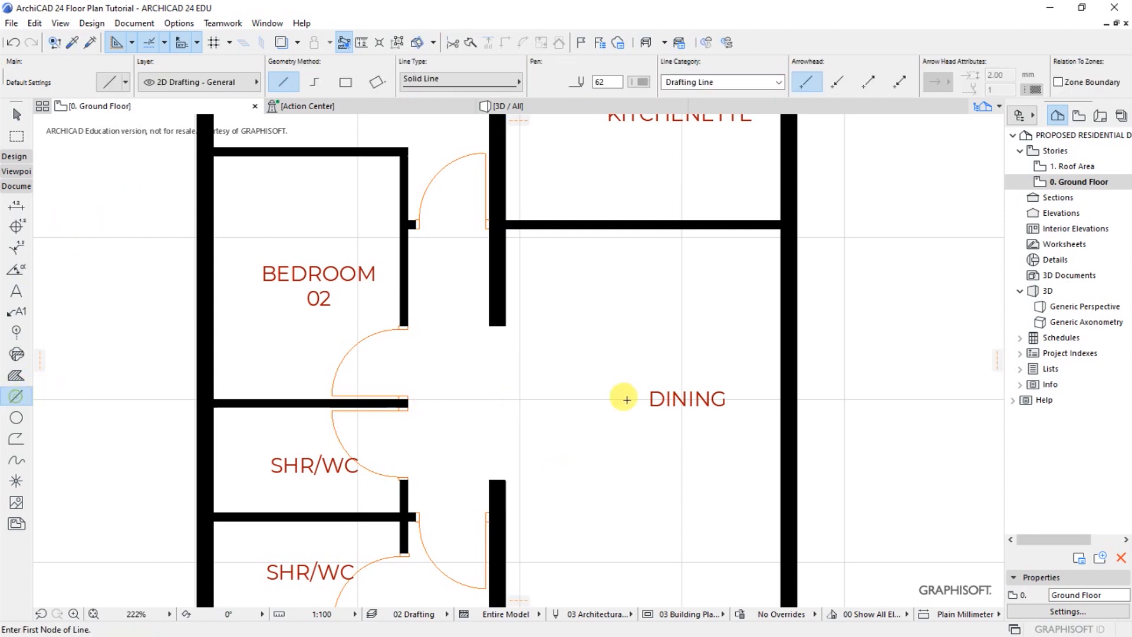
{"action": "left_click", "coordinate": [490, 323]}
{"action": "left_click", "coordinate": [489, 479]}
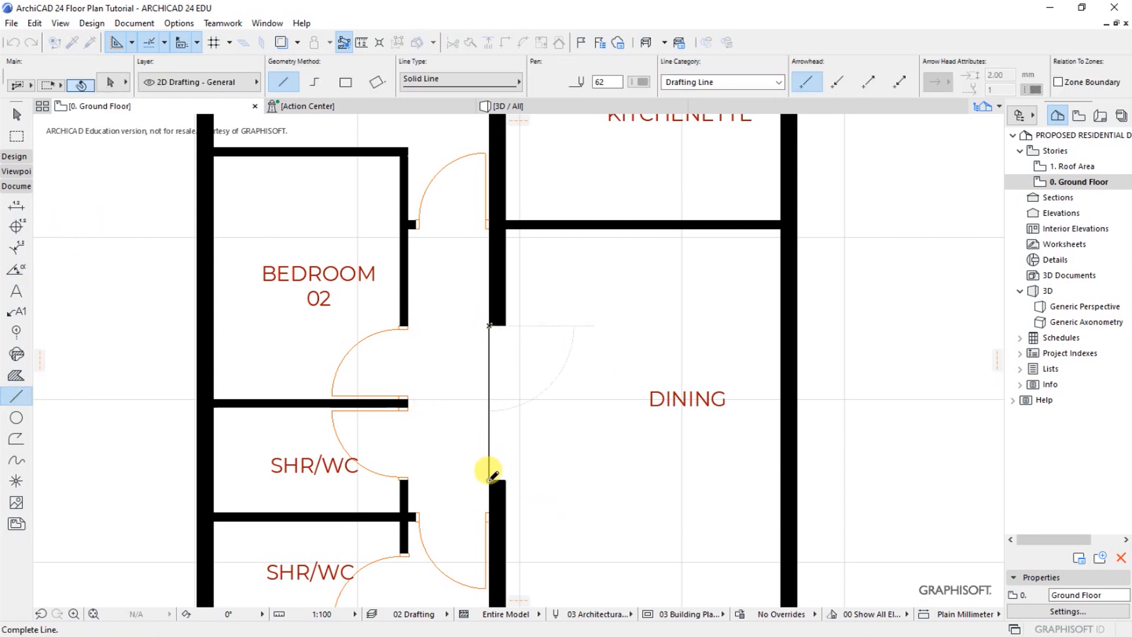
{"action": "left_click", "coordinate": [505, 325]}
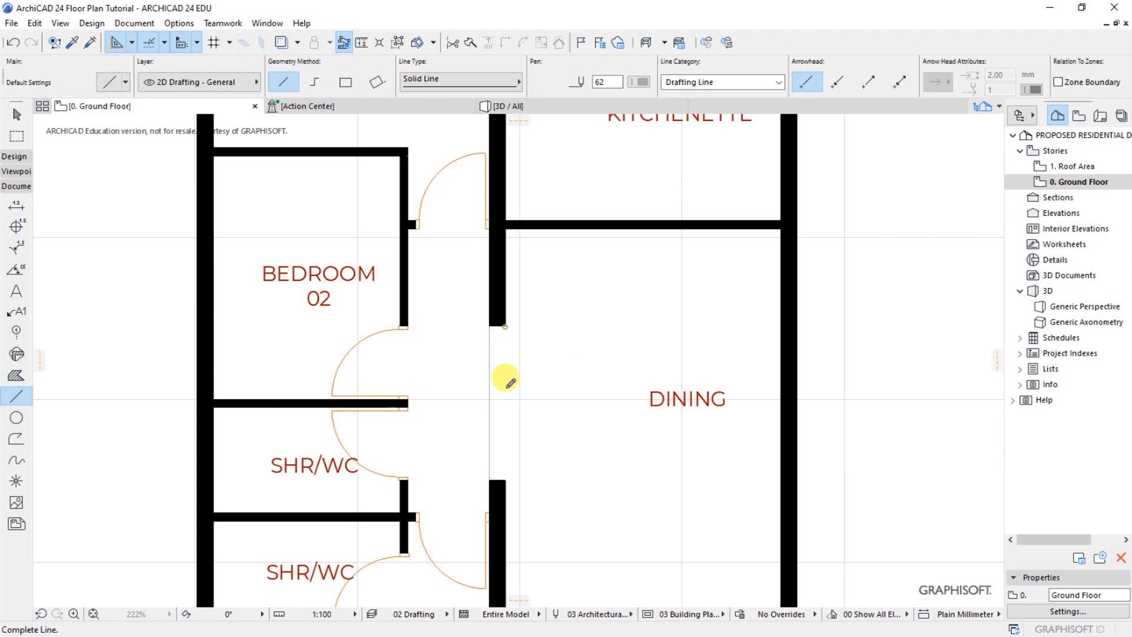
{"action": "left_click", "coordinate": [504, 479]}
Change the line type of both vertical lines in the dining wall opening to a dashed line
{"action": "left_click_drag", "start_coordinate": [475, 382], "coordinate": [564, 427], "text": "shift"}
{"action": "key", "text": "Escape"}
{"action": "left_click", "coordinate": [505, 461], "text": "shift"}
{"action": "left_click", "coordinate": [489, 455], "text": "shift"}
{"action": "left_click", "coordinate": [434, 79]}
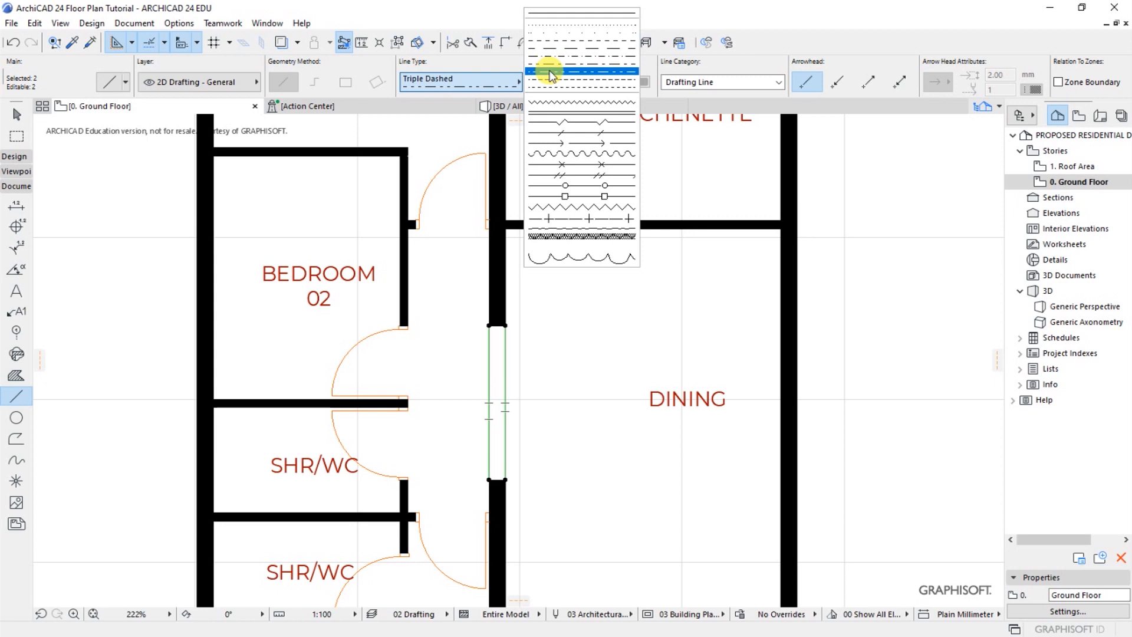
{"action": "left_click", "coordinate": [551, 86]}
{"action": "key", "text": "Escape"}
{"action": "scroll", "coordinate": [422, 376], "scroll_direction": "down", "scroll_amount": 5}
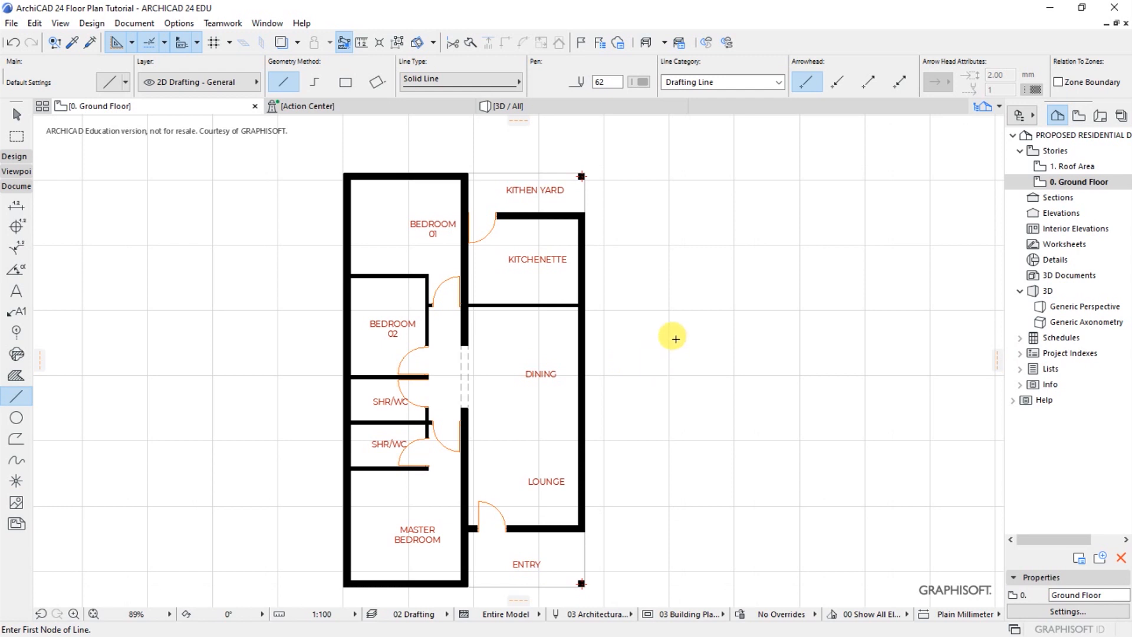
Start the Window tool with the basic Window 24 type, sized 900 x 1500 with a 1000 sill height
{"action": "scroll", "coordinate": [648, 336], "scroll_direction": "down", "scroll_amount": 2}
{"action": "scroll", "coordinate": [546, 323], "scroll_direction": "up", "scroll_amount": 2}
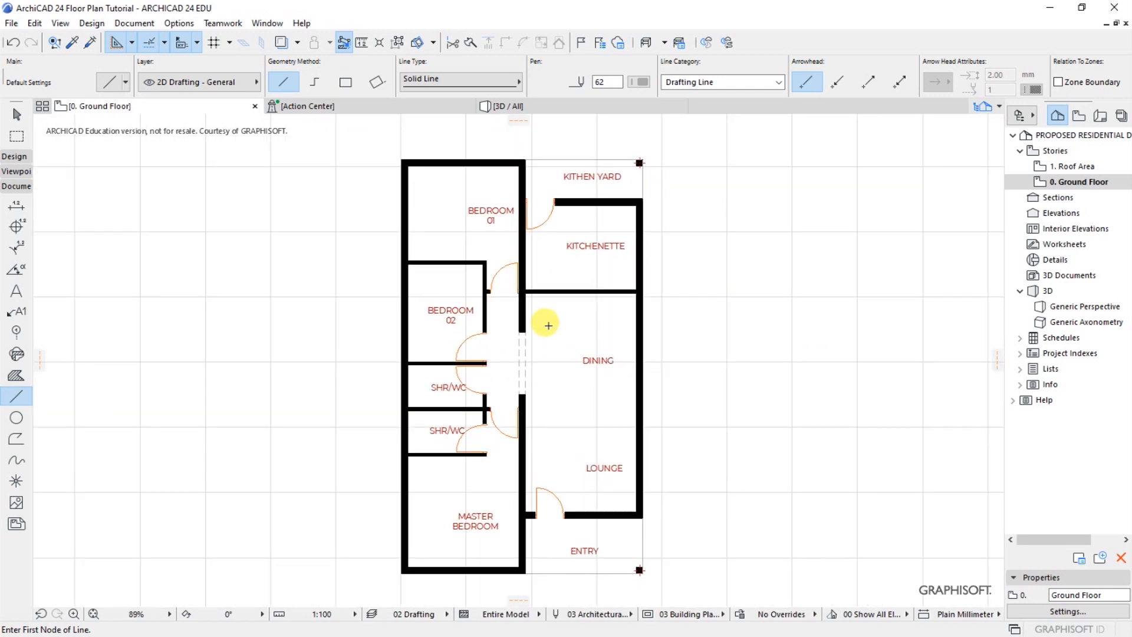
{"action": "left_click", "coordinate": [90, 24]}
{"action": "mouse_move", "coordinate": [103, 41]}
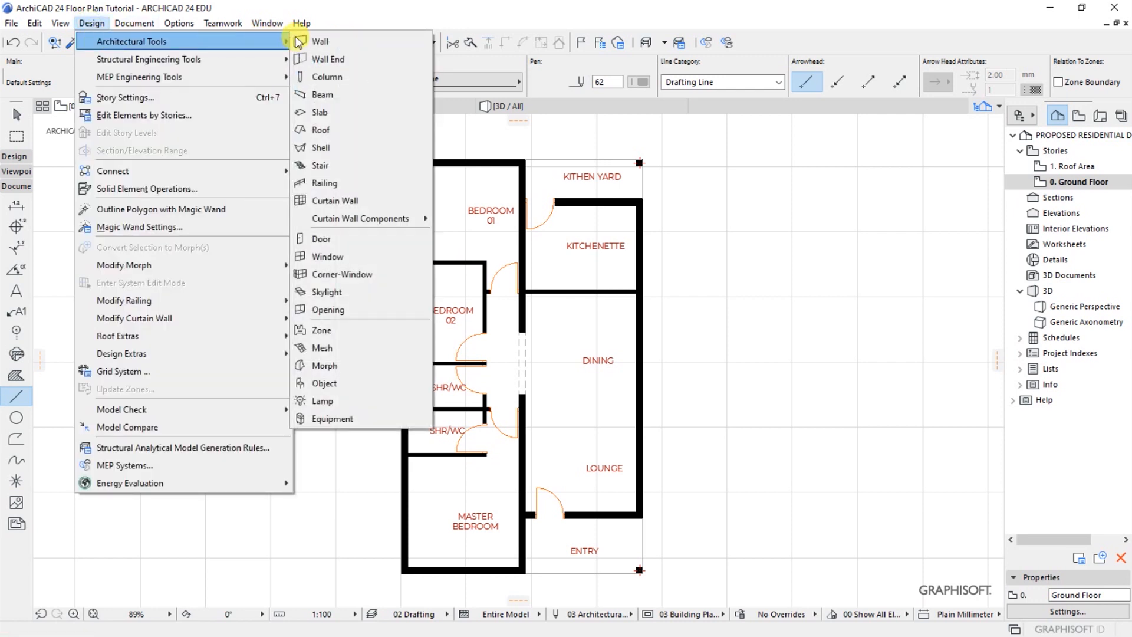
{"action": "left_click", "coordinate": [328, 256]}
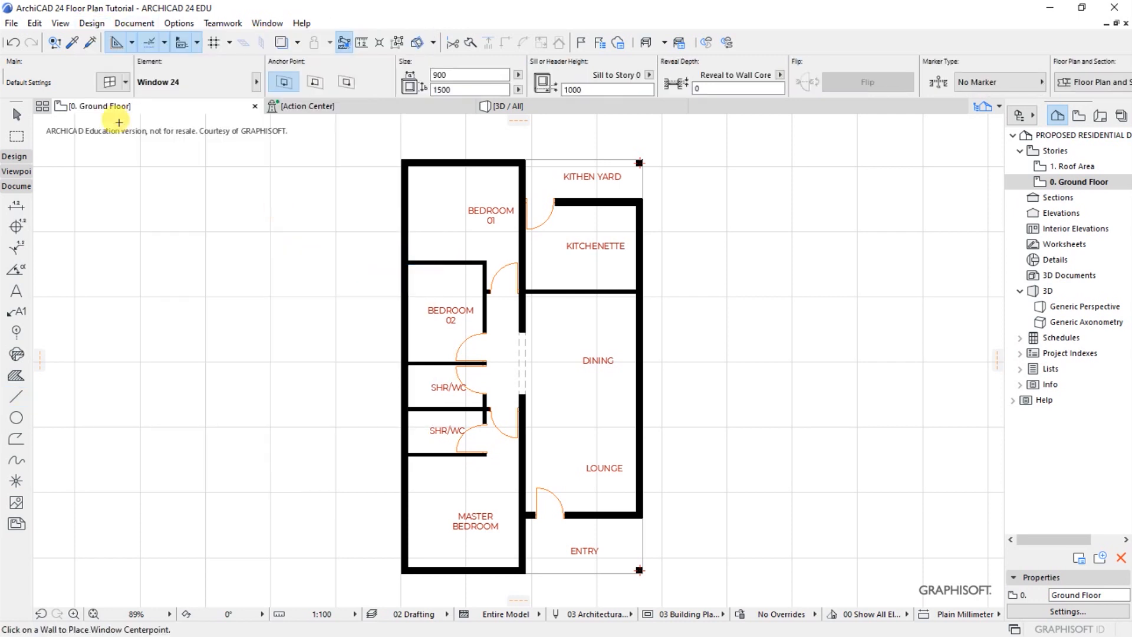
{"action": "left_click", "coordinate": [107, 83]}
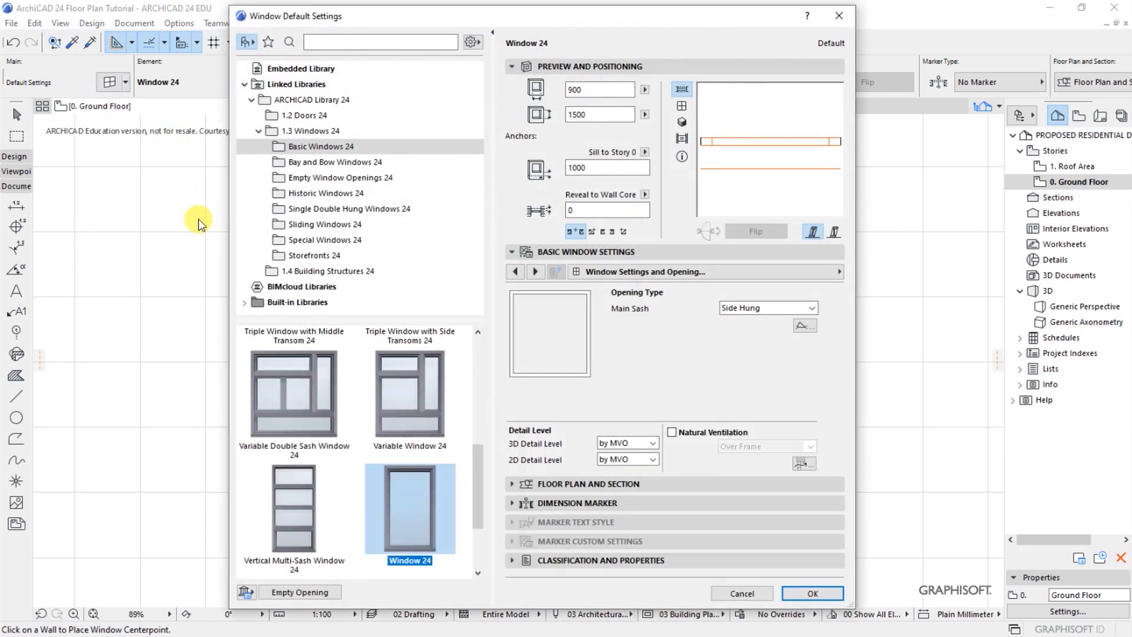
{"action": "left_click_drag", "start_coordinate": [473, 481], "coordinate": [475, 518]}
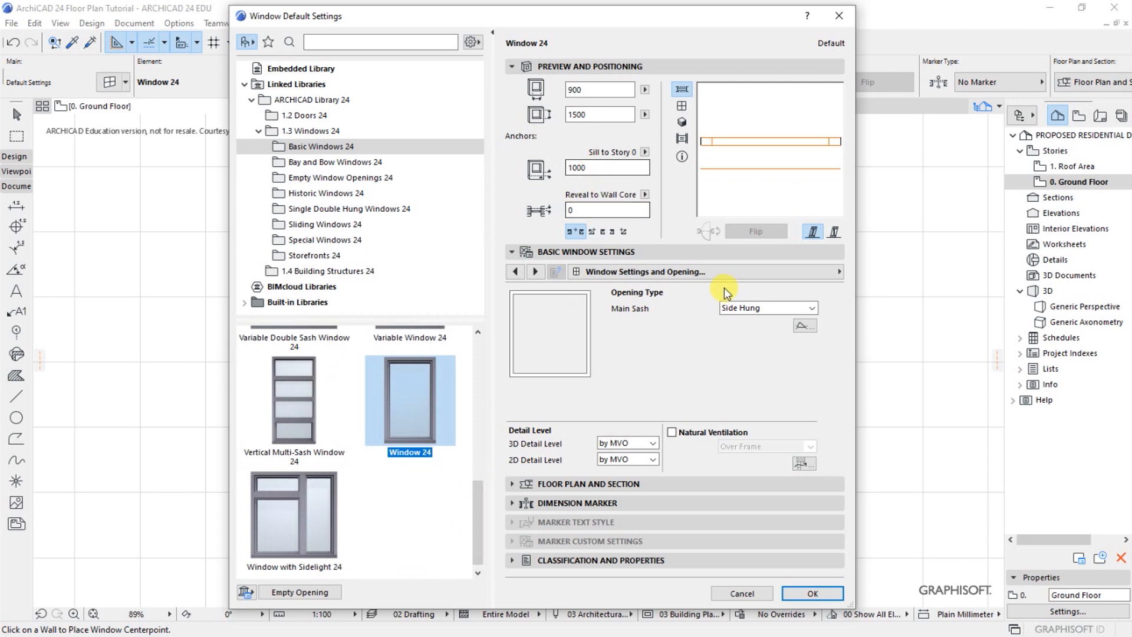
{"action": "left_click", "coordinate": [807, 594]}
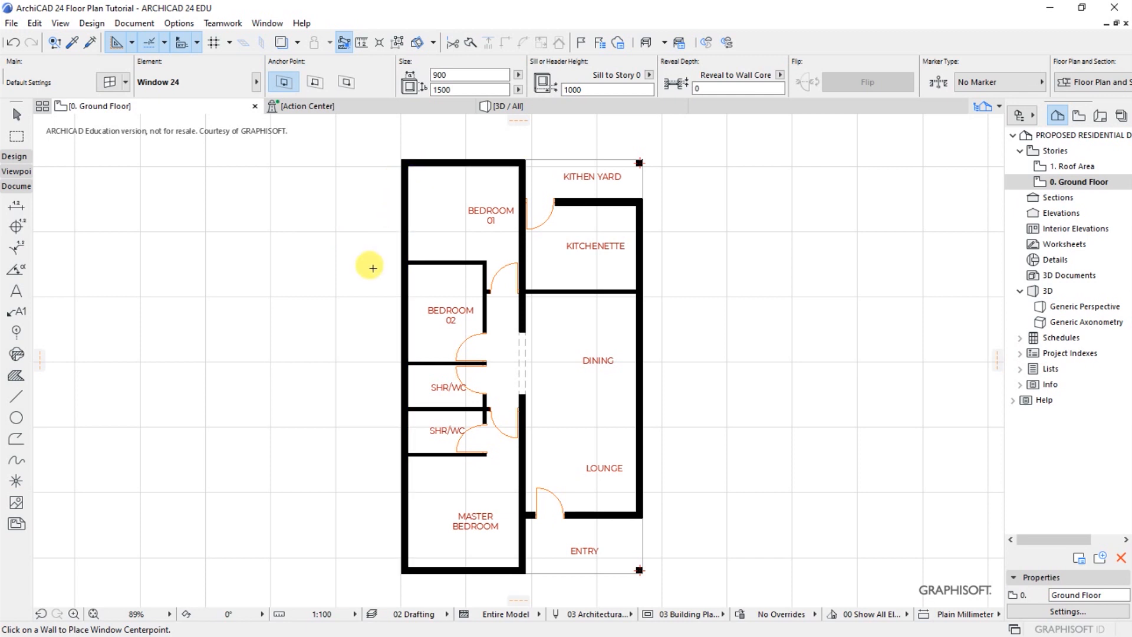
Place 900 x 1500 windows in both outer walls of Bedroom 01 and in the outer wall of Bedroom 02, facing outside
{"action": "left_click", "coordinate": [457, 160]}
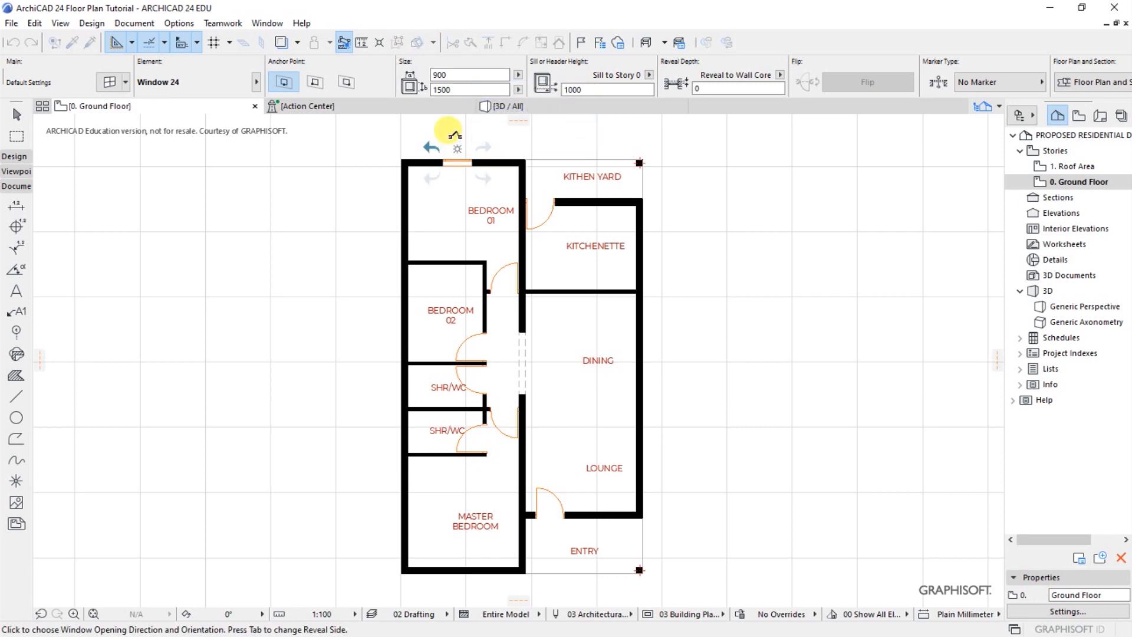
{"action": "left_click", "coordinate": [455, 135]}
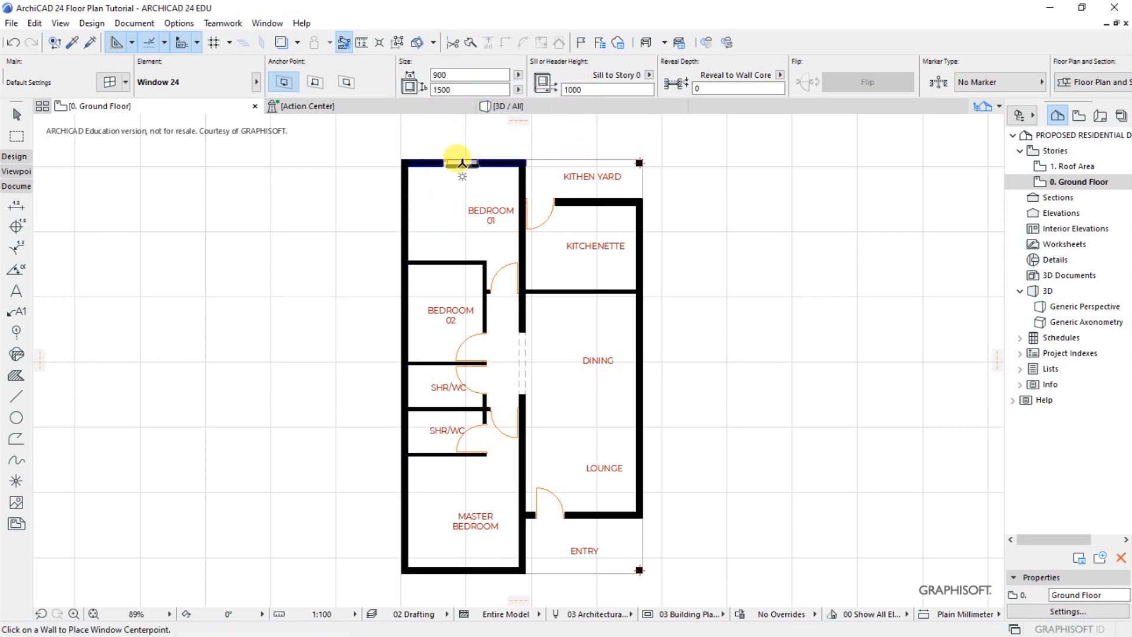
{"action": "left_click", "coordinate": [398, 213]}
{"action": "left_click", "coordinate": [326, 213]}
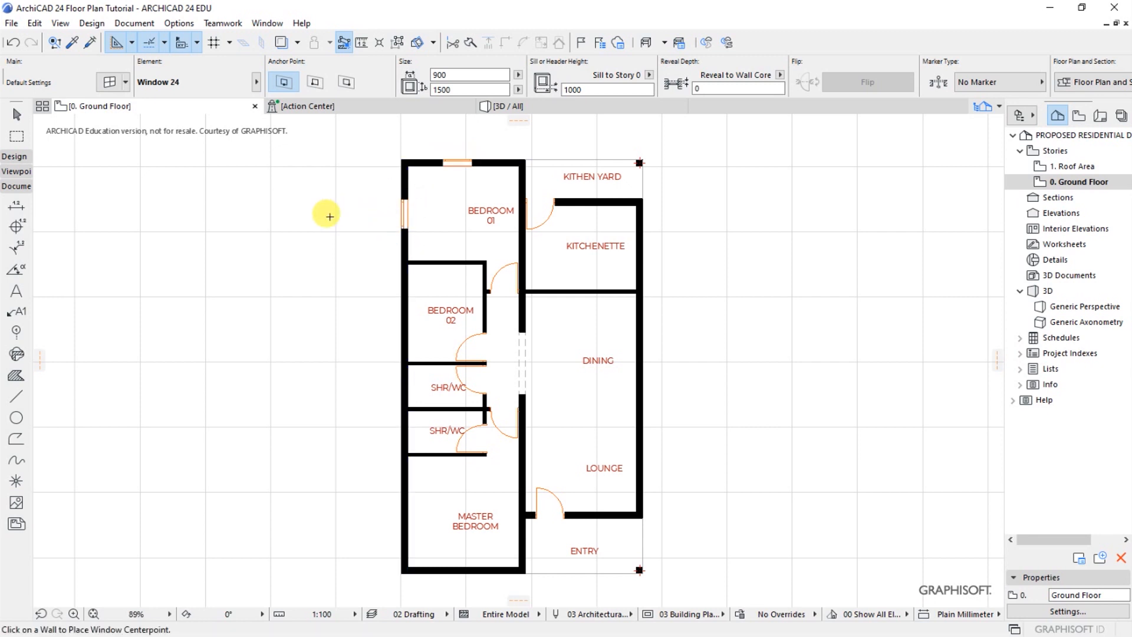
{"action": "left_click", "coordinate": [401, 320]}
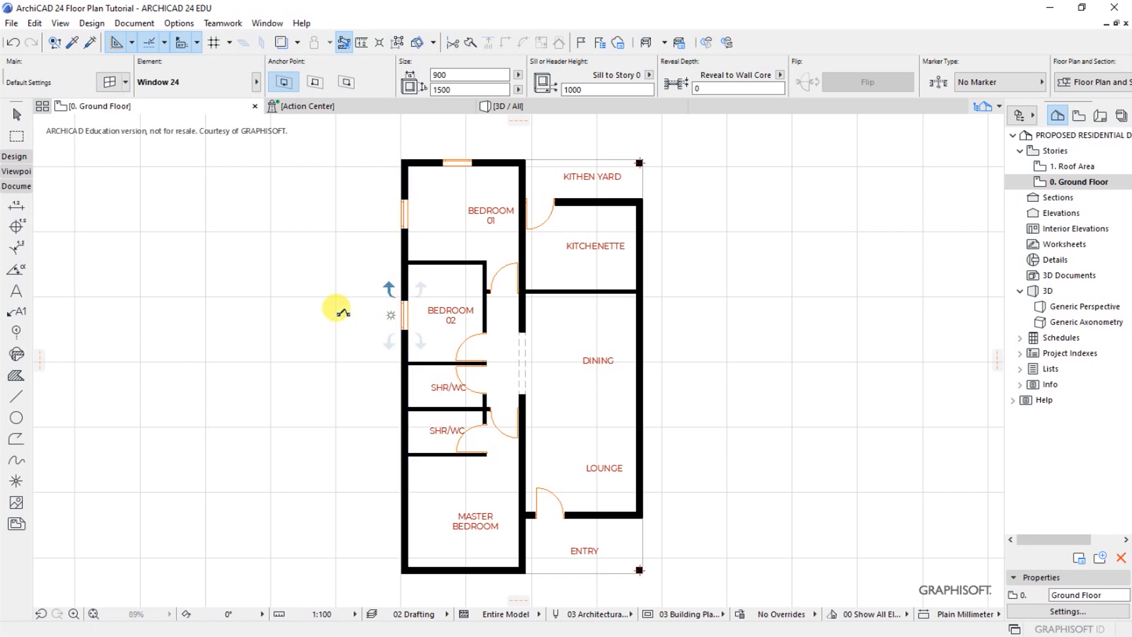
{"action": "left_click", "coordinate": [336, 312]}
Place a 900 x 1500 window in the outer wall of each of the two SHR/WC rooms, facing outside
{"action": "scroll", "coordinate": [389, 437], "scroll_direction": "up", "scroll_amount": 5}
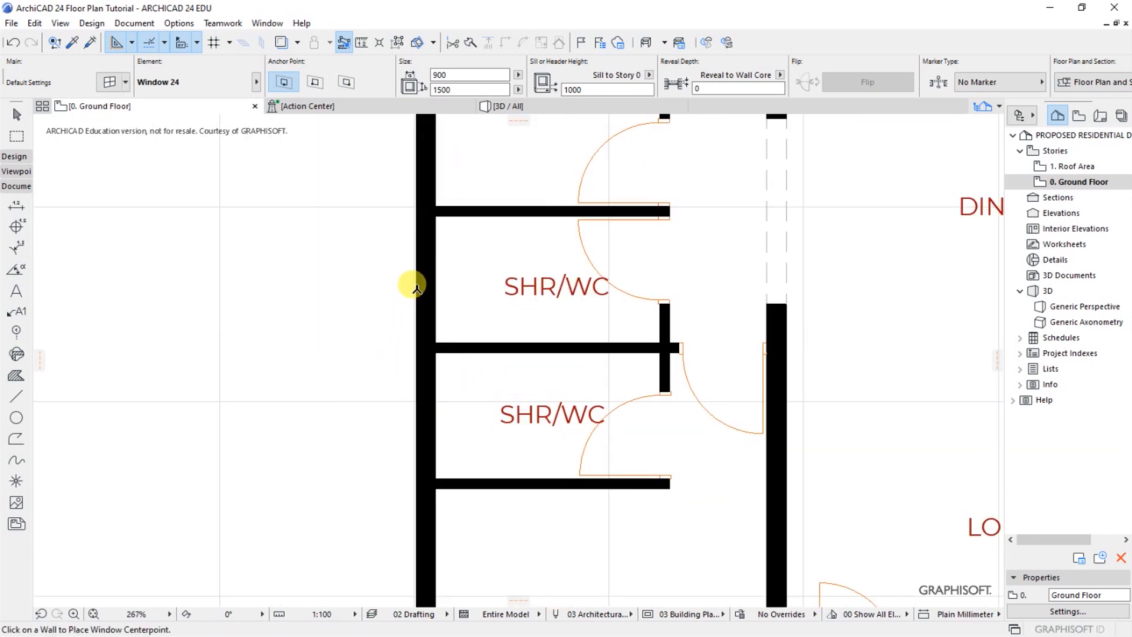
{"action": "left_click", "coordinate": [412, 284]}
{"action": "left_click", "coordinate": [347, 282]}
{"action": "left_click", "coordinate": [412, 417]}
{"action": "left_click", "coordinate": [333, 407]}
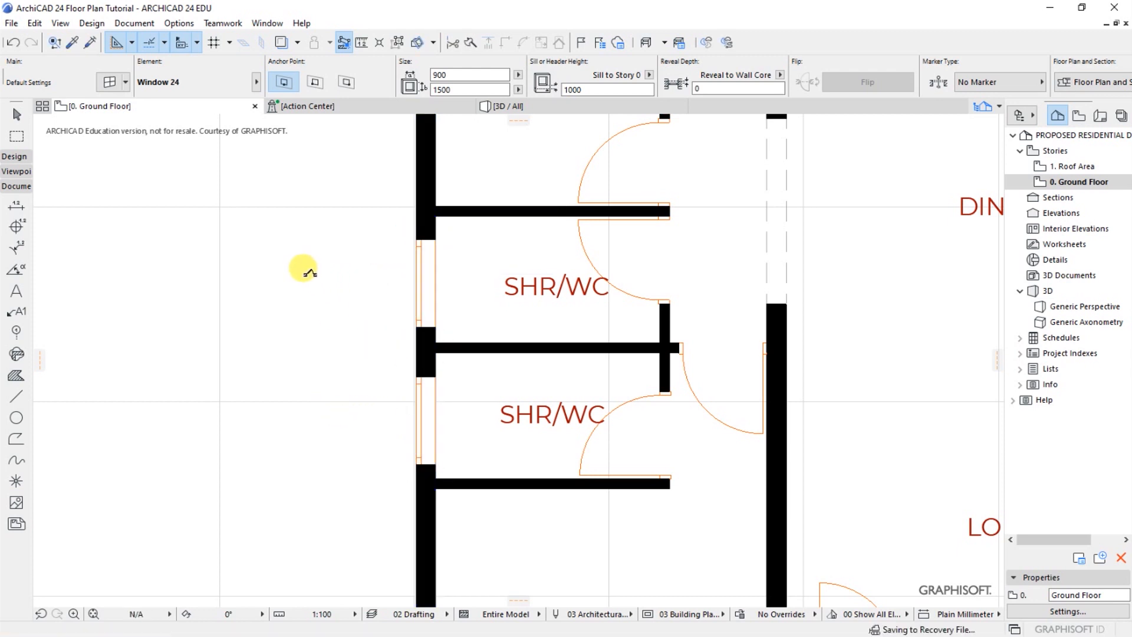
Place a 900 x 1500 window in the long outer wall of the Master Bedroom, facing outside
{"action": "scroll", "coordinate": [236, 241], "scroll_direction": "down", "scroll_amount": 5}
{"action": "scroll", "coordinate": [262, 372], "scroll_direction": "up", "scroll_amount": 1}
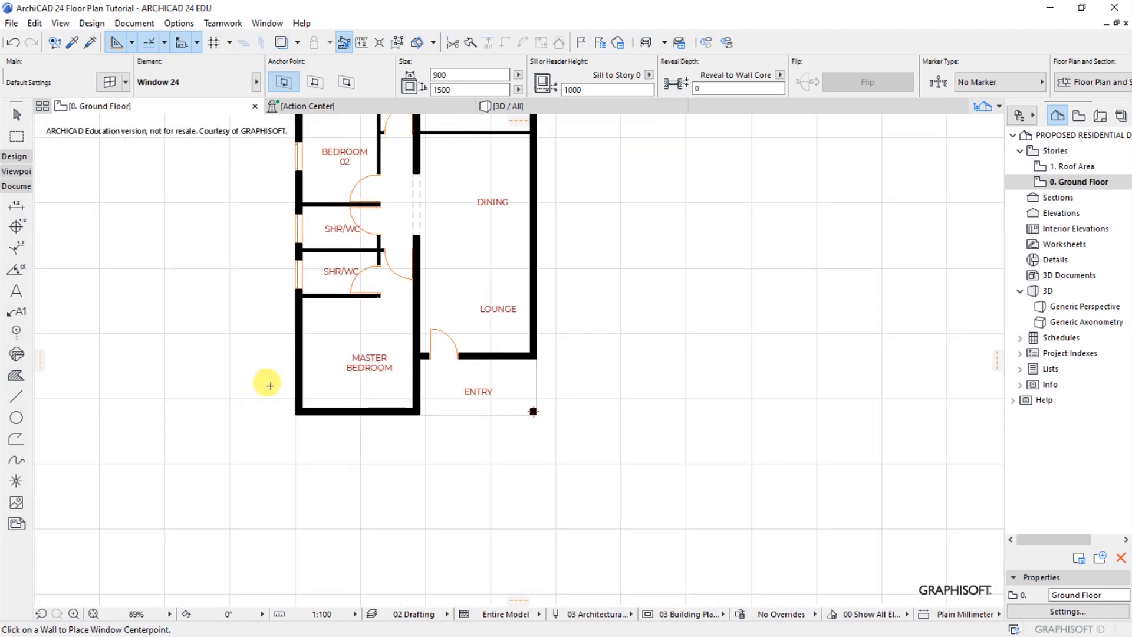
{"action": "left_click", "coordinate": [296, 362]}
{"action": "left_click", "coordinate": [260, 355]}
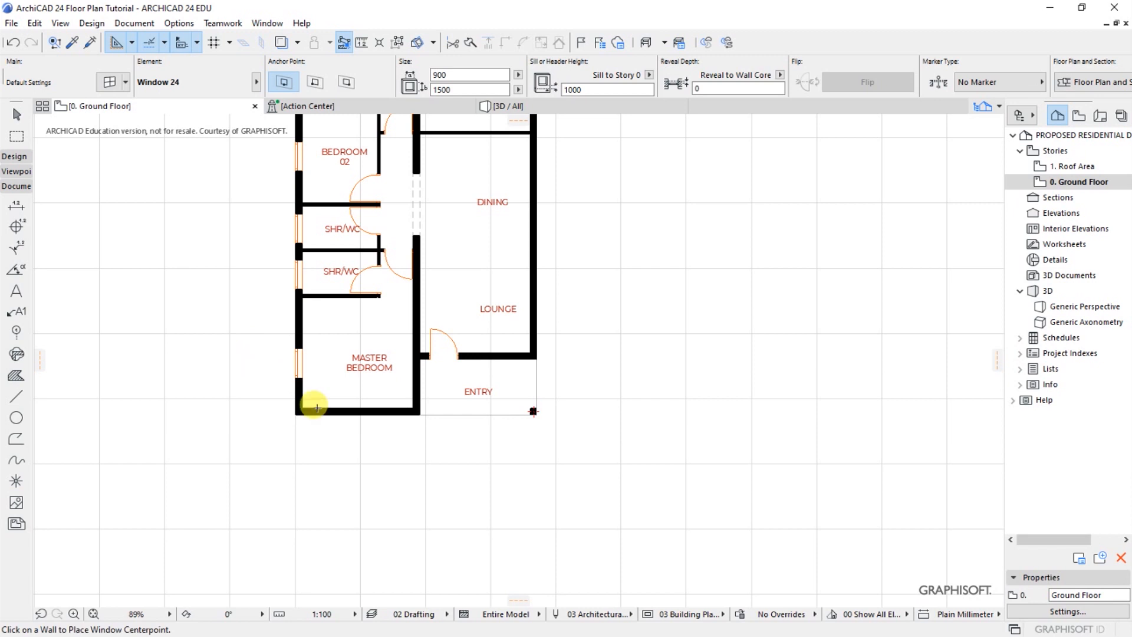
Place two 900 x 1500 windows in the shared outer wall of the Lounge and Dining areas, one beside each area, facing outside
{"action": "scroll", "coordinate": [622, 310], "scroll_direction": "down", "scroll_amount": 2}
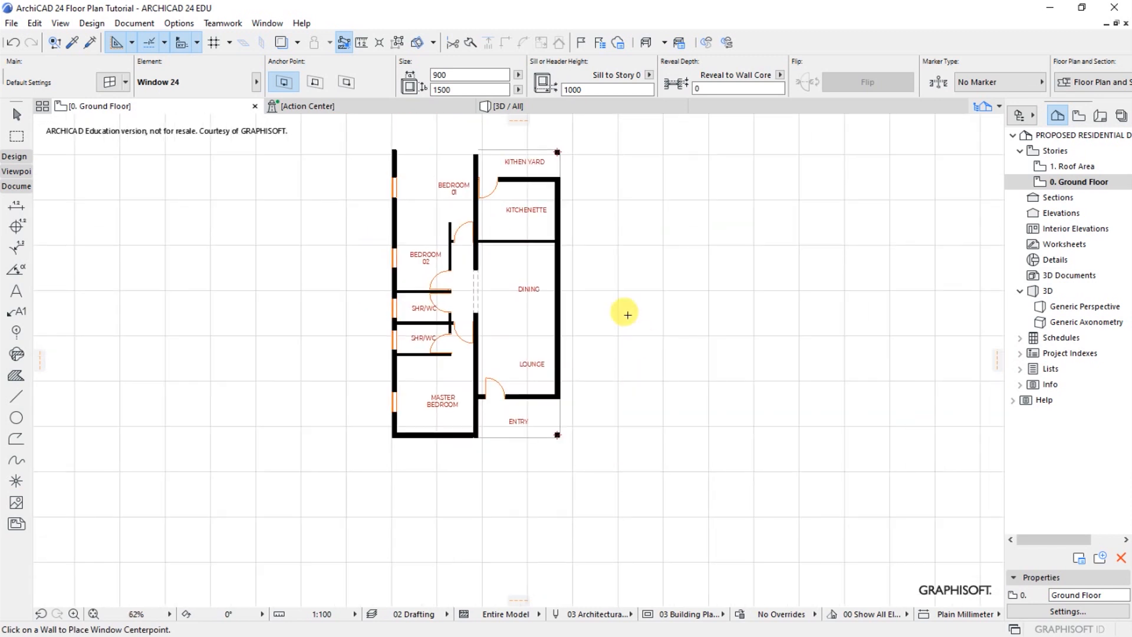
{"action": "scroll", "coordinate": [536, 336], "scroll_direction": "up", "scroll_amount": 3}
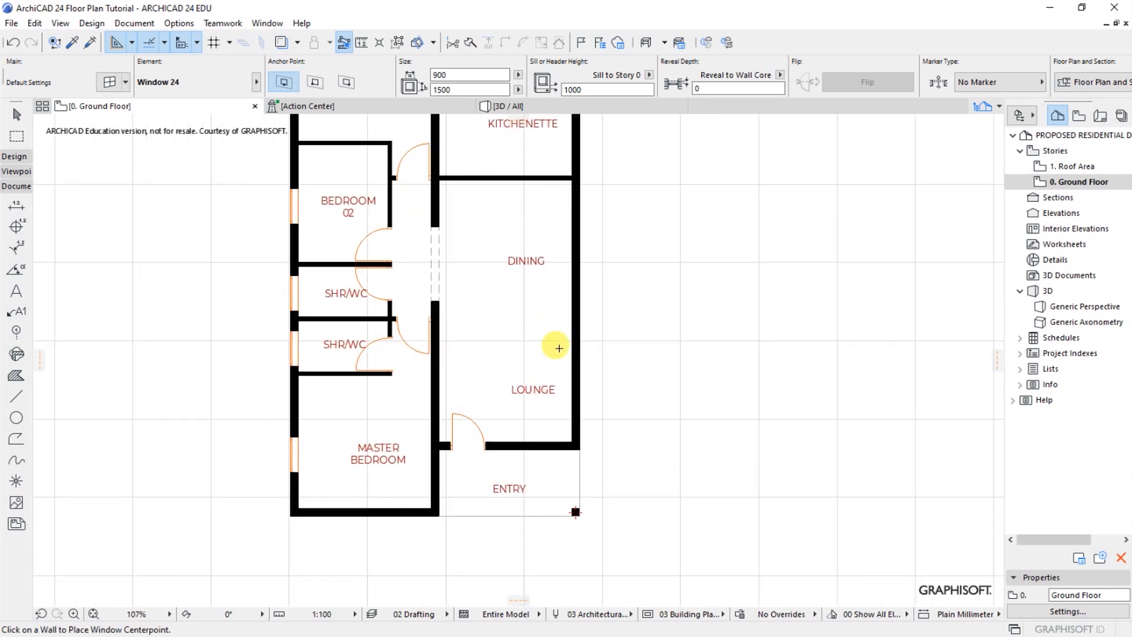
{"action": "left_click", "coordinate": [577, 374]}
{"action": "left_click", "coordinate": [713, 357]}
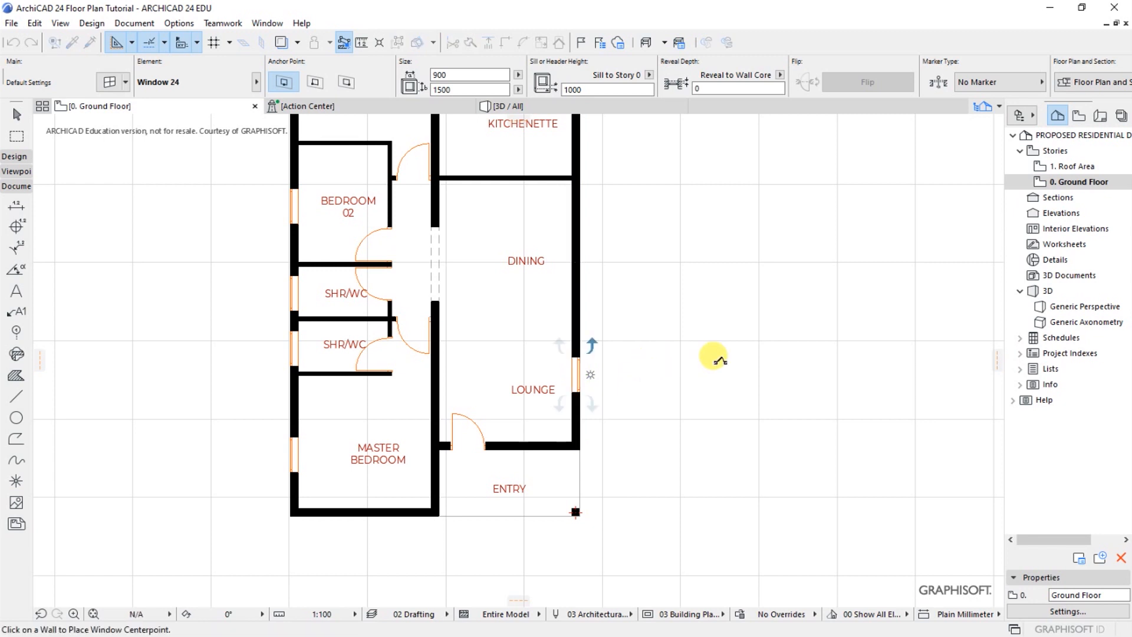
{"action": "left_click", "coordinate": [577, 238]}
{"action": "left_click", "coordinate": [666, 238]}
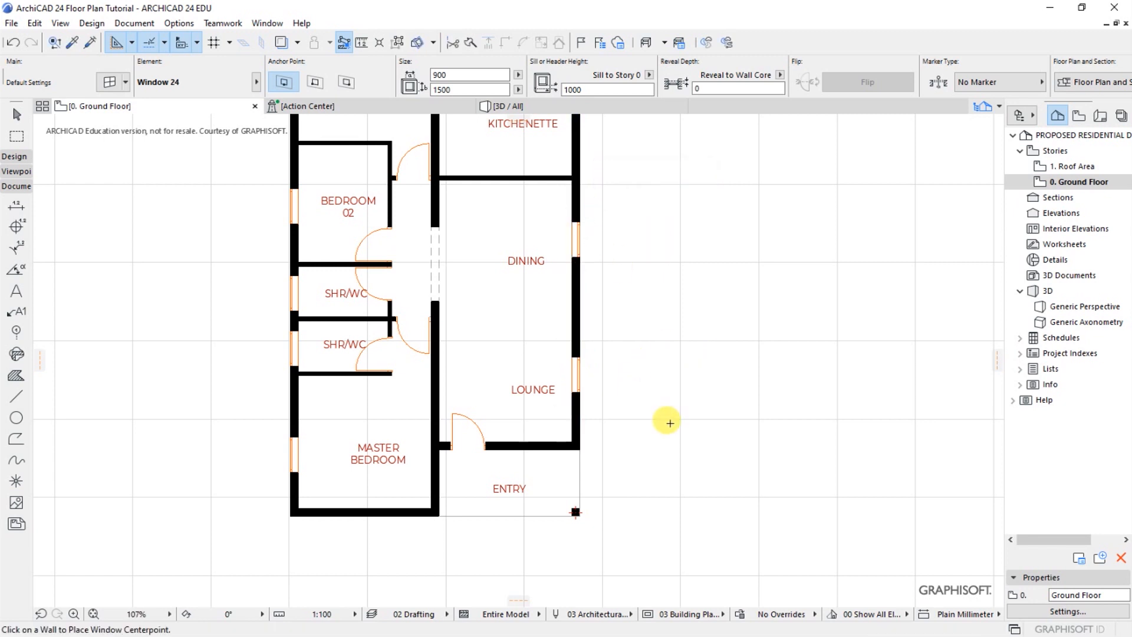
Place a 900 x 1500 window in the Kitchenette's outer wall, facing the kitchen yard
{"action": "scroll", "coordinate": [666, 421], "scroll_direction": "down", "scroll_amount": 3}
{"action": "scroll", "coordinate": [604, 215], "scroll_direction": "up", "scroll_amount": 4}
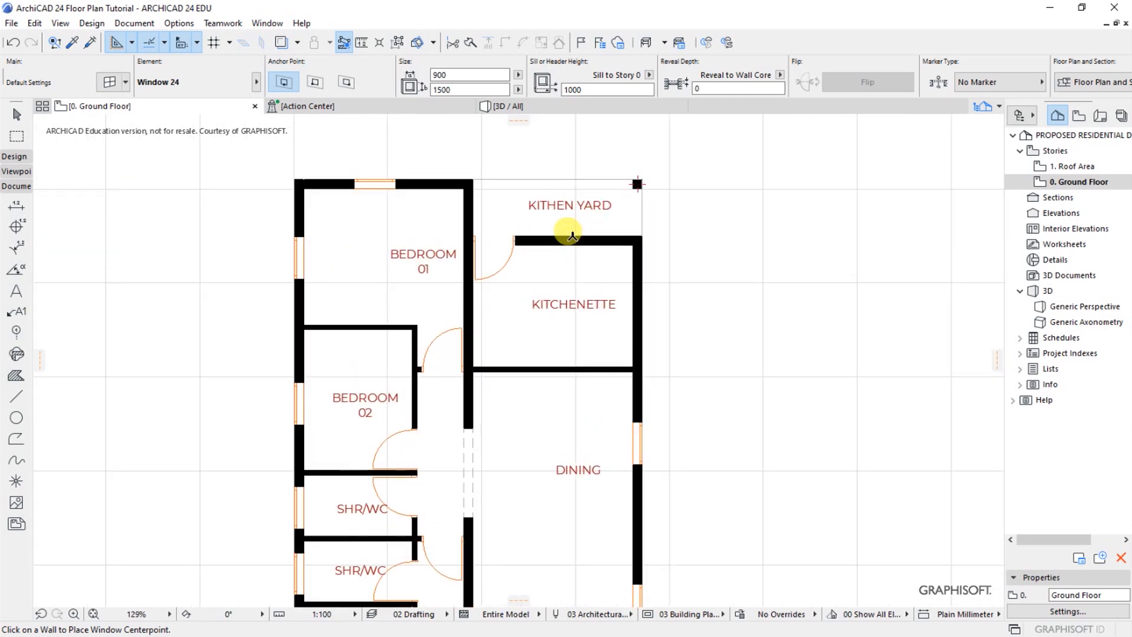
{"action": "left_click", "coordinate": [573, 237]}
{"action": "left_click", "coordinate": [566, 133]}
Examine the placed windows on the floor plan and from the bedroom side of the house in the 3D perspective
{"action": "scroll", "coordinate": [629, 183], "scroll_direction": "down", "scroll_amount": 5}
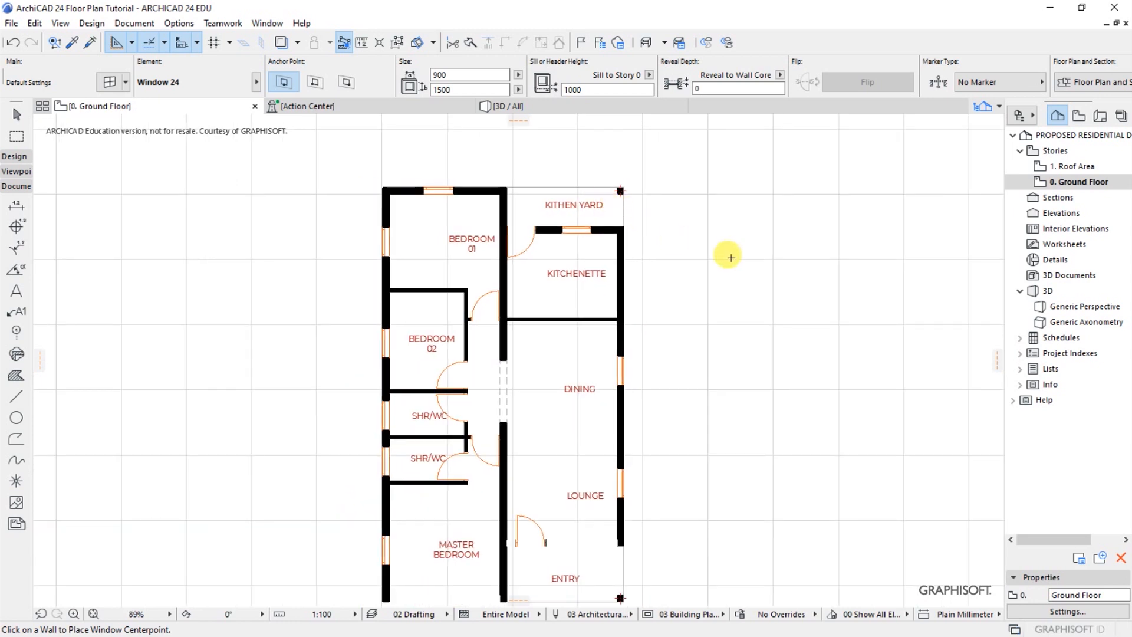
{"action": "scroll", "coordinate": [601, 310], "scroll_direction": "up", "scroll_amount": 3}
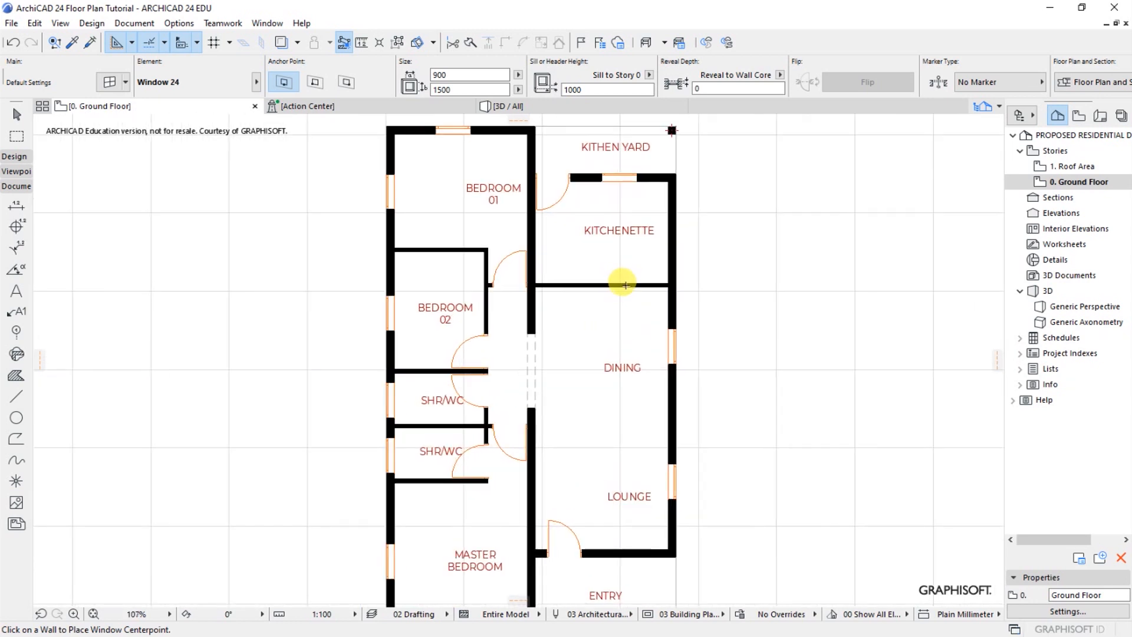
{"action": "scroll", "coordinate": [525, 298], "scroll_direction": "down", "scroll_amount": 1}
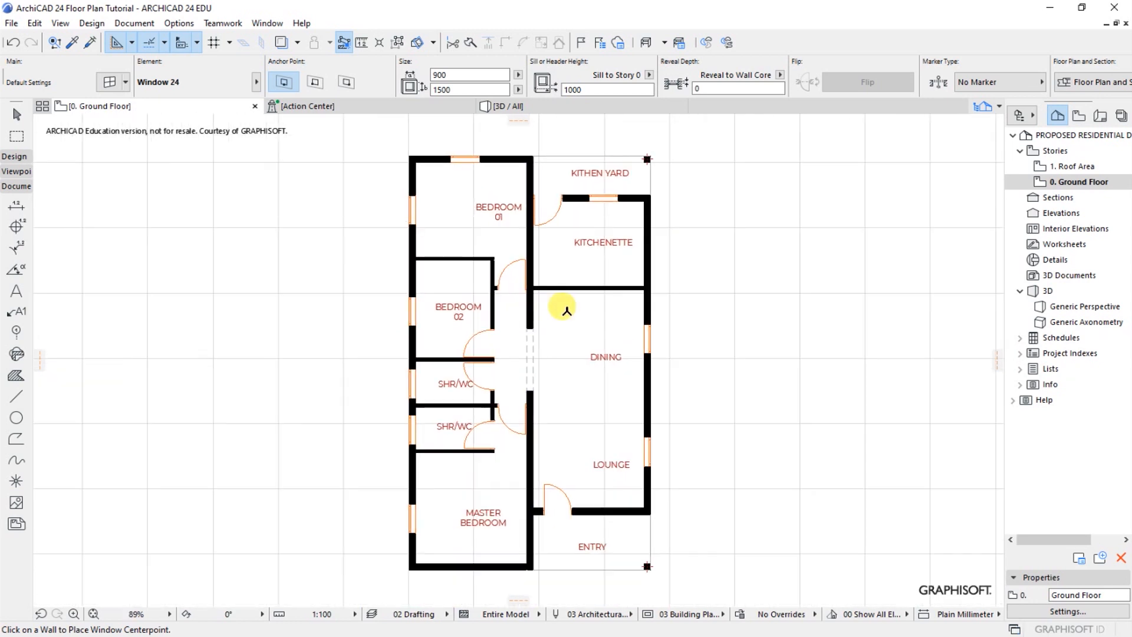
{"action": "scroll", "coordinate": [581, 313], "scroll_direction": "up", "scroll_amount": 1}
{"action": "scroll", "coordinate": [585, 316], "scroll_direction": "down", "scroll_amount": 1}
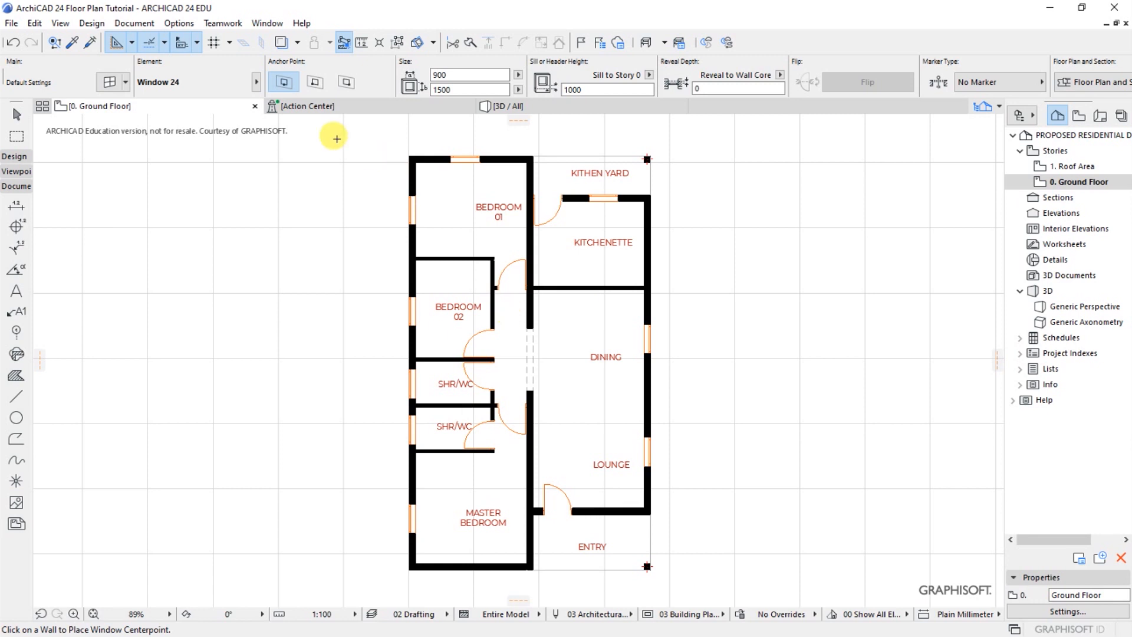
{"action": "left_click", "coordinate": [512, 105]}
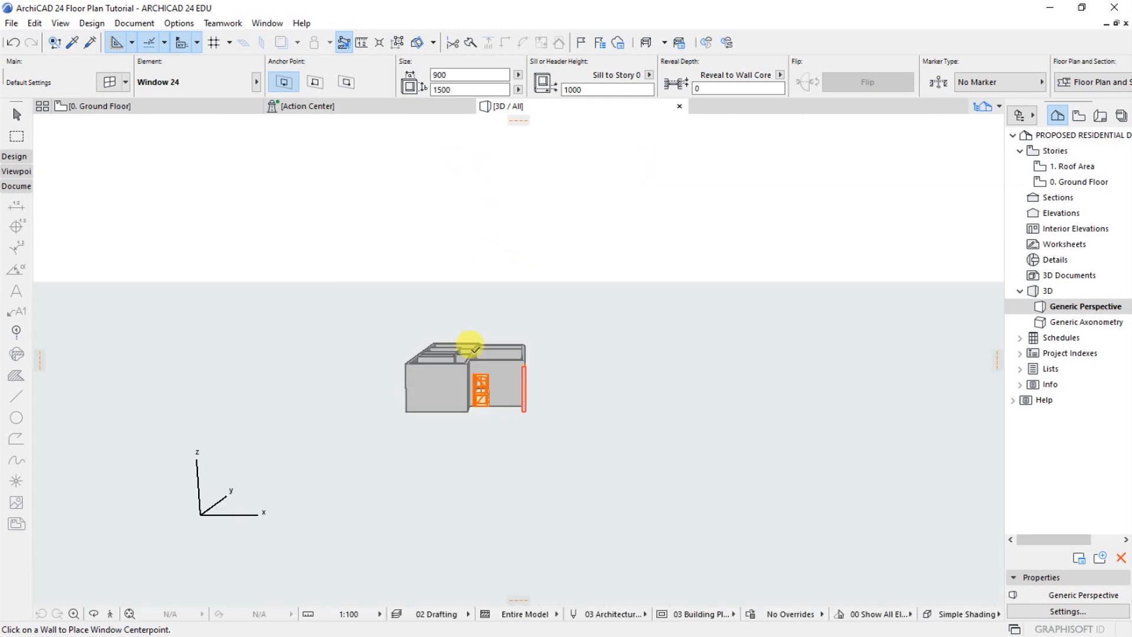
{"action": "key", "text": "o"}
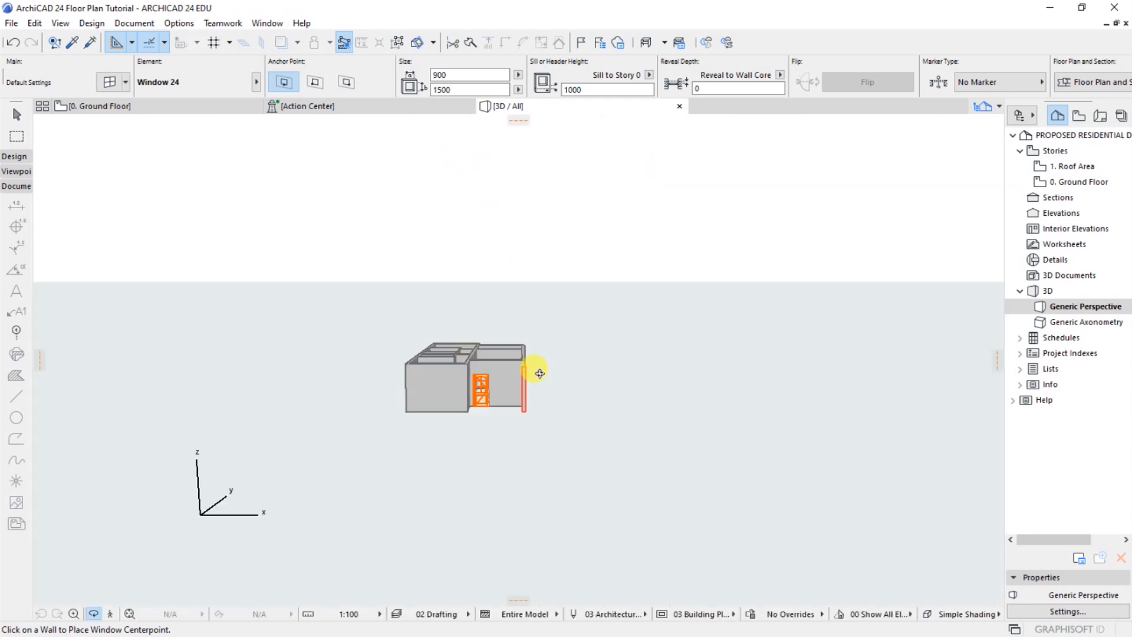
{"action": "mouse_move", "coordinate": [341, 390]}
{"action": "left_mouse_down"}
{"action": "mouse_move", "coordinate": [662, 392]}
{"action": "mouse_move", "coordinate": [578, 349]}
{"action": "left_mouse_up"}
{"action": "key", "text": "o"}
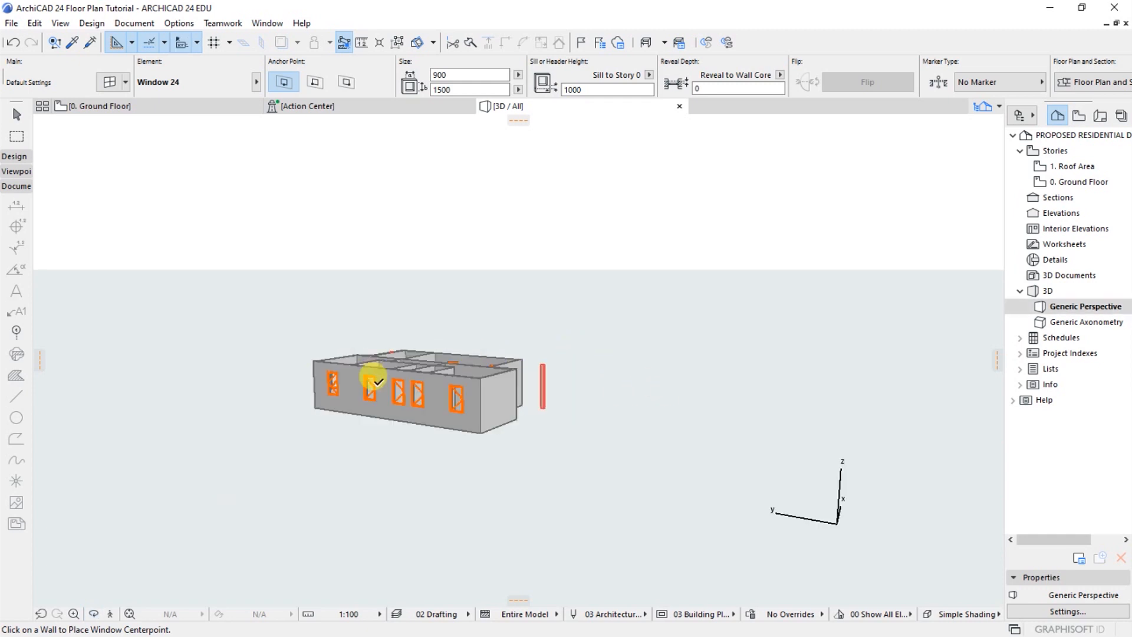
{"action": "scroll", "coordinate": [373, 380], "scroll_direction": "up", "scroll_amount": 3}
{"action": "scroll", "coordinate": [299, 406], "scroll_direction": "up", "scroll_amount": 2}
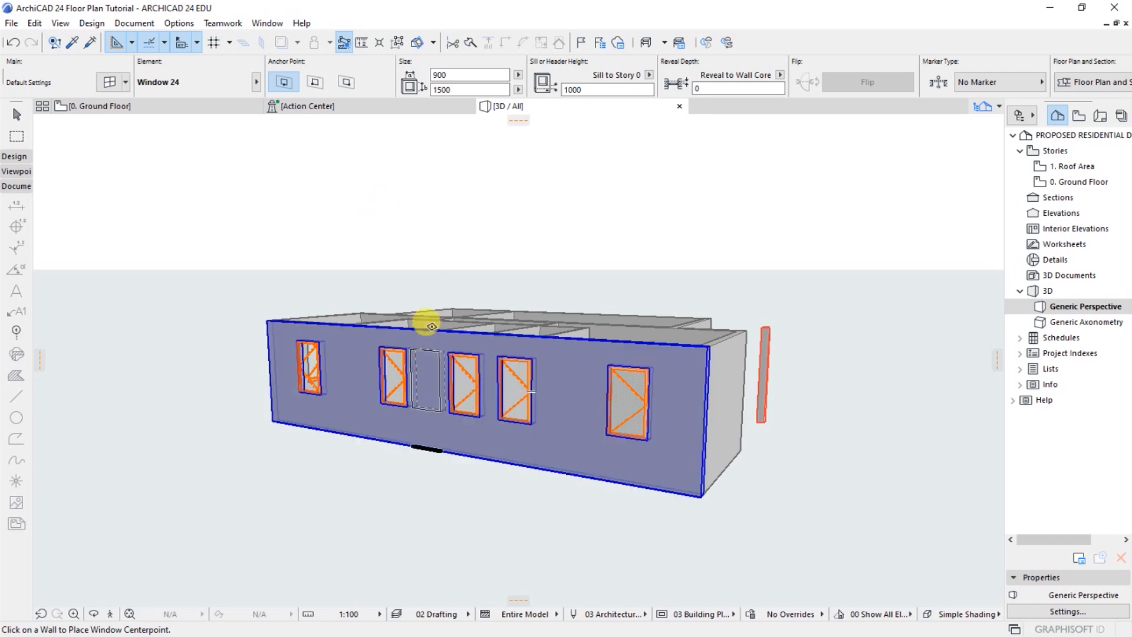
Return to the ground floor plan and set both SHR/WC windows to 750 wide and 750 high in their selection settings
{"action": "left_click", "coordinate": [184, 109]}
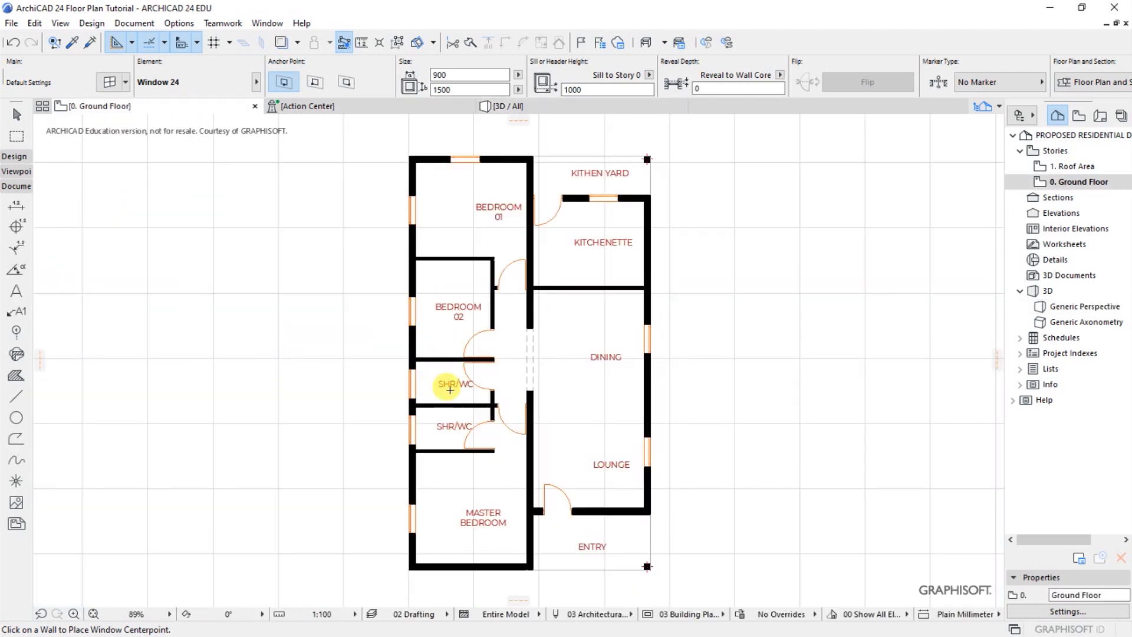
{"action": "left_click", "coordinate": [412, 441]}
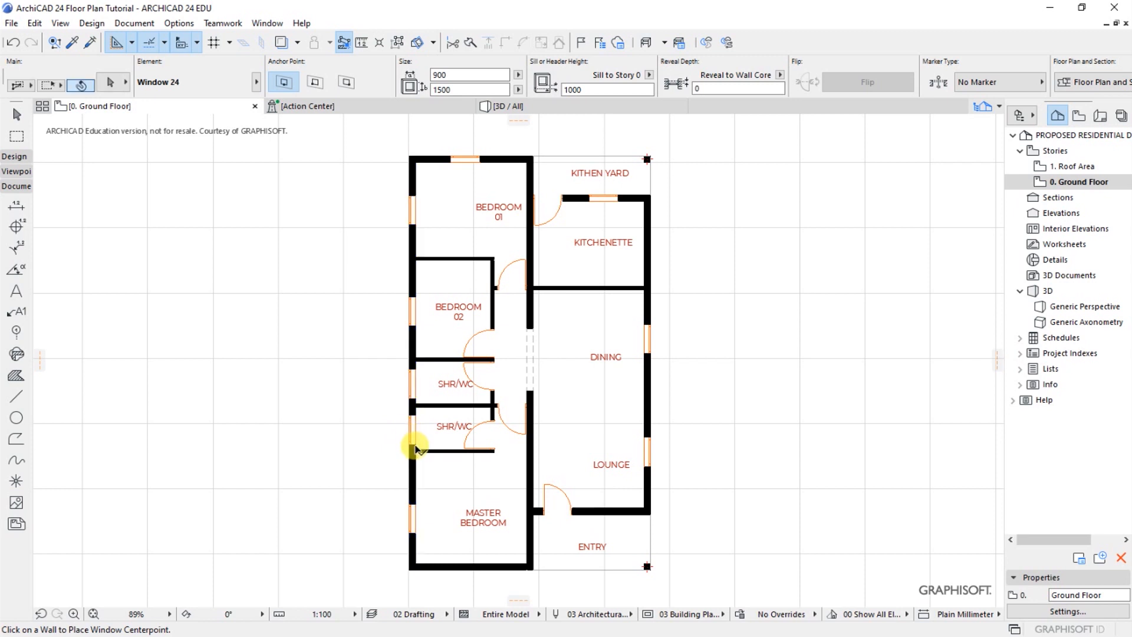
{"action": "left_click", "coordinate": [415, 447], "text": "shift"}
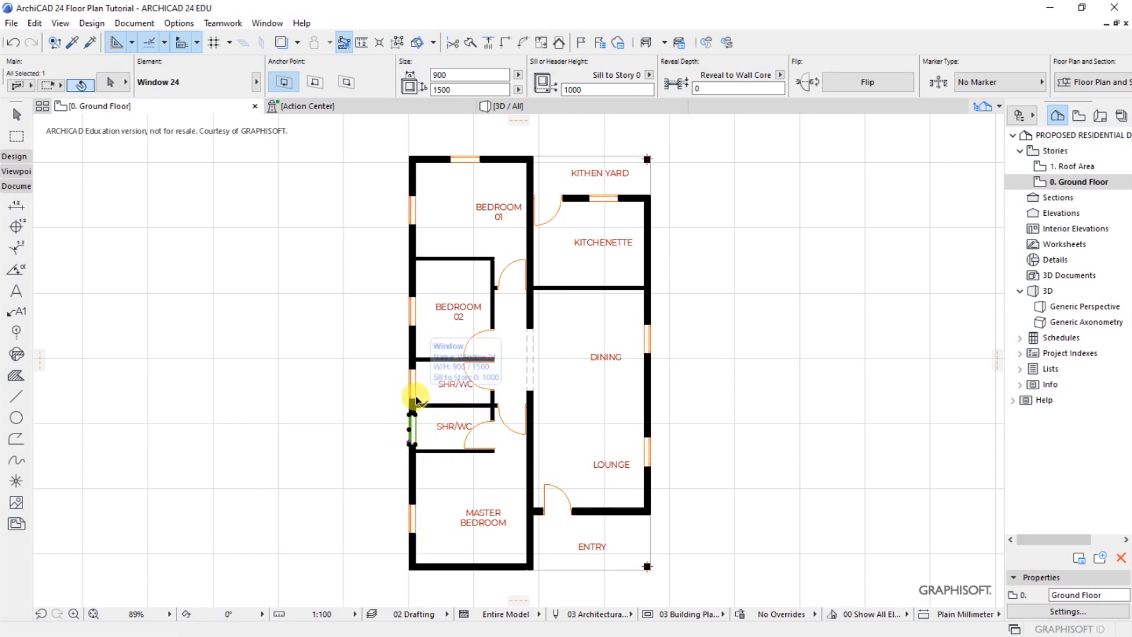
{"action": "left_click", "coordinate": [415, 399], "text": "shift"}
{"action": "left_click", "coordinate": [107, 82]}
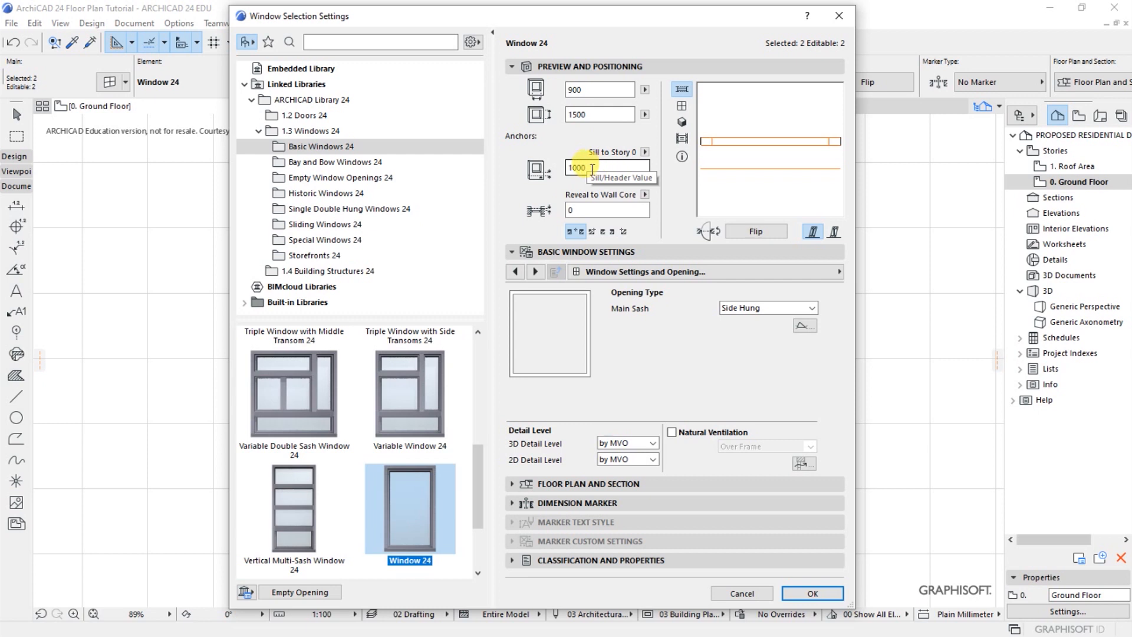
{"action": "left_click", "coordinate": [575, 90]}
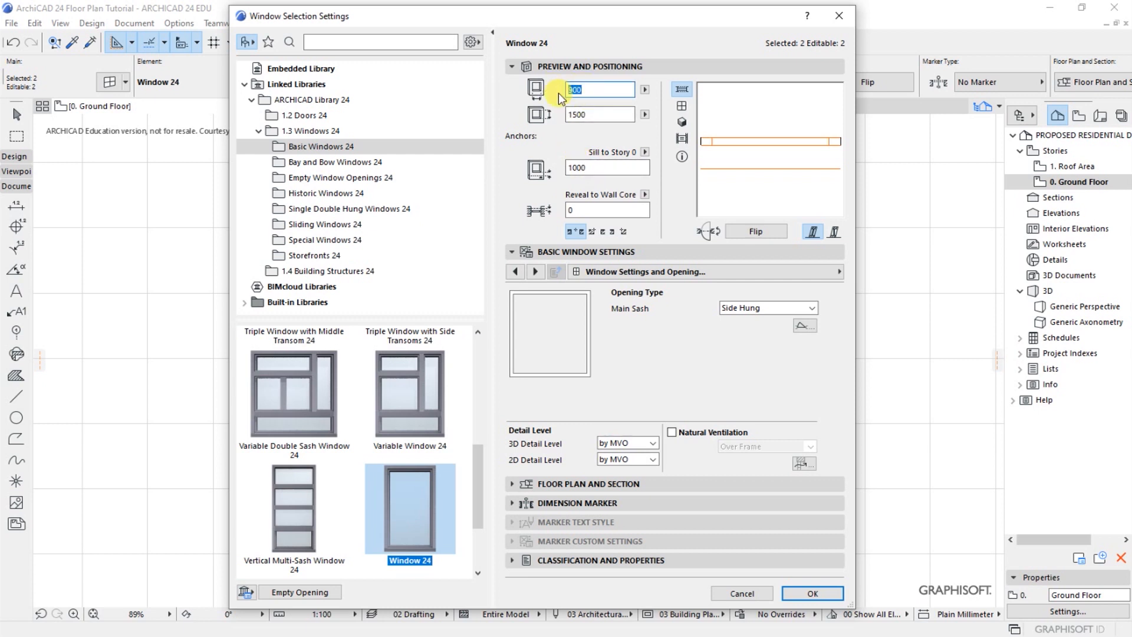
{"action": "left_click", "coordinate": [590, 113]}
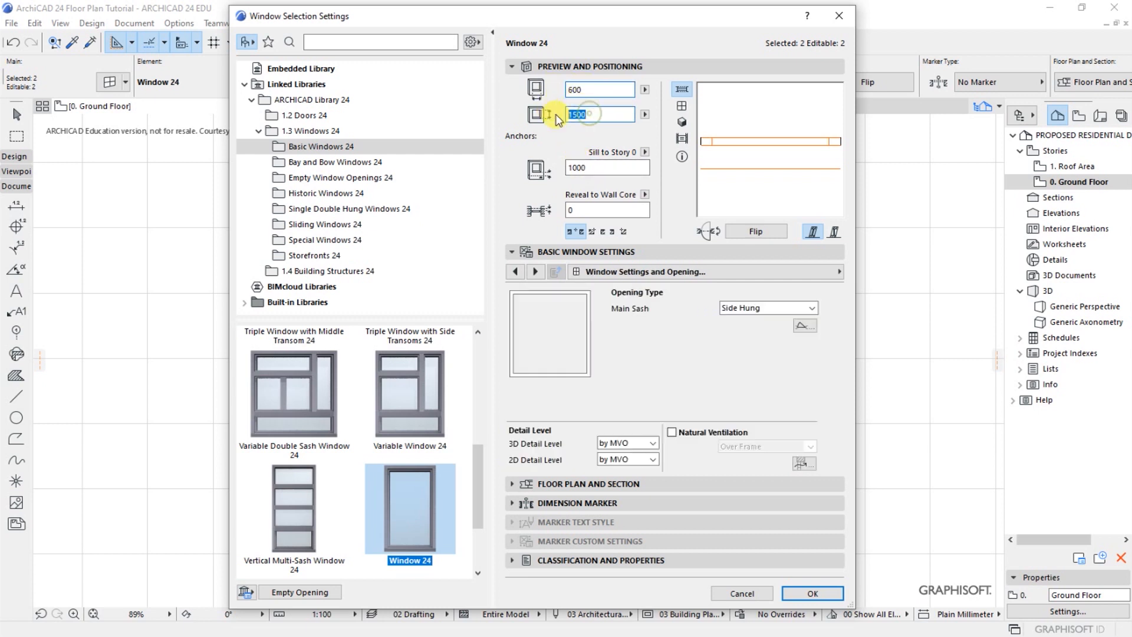
{"action": "left_click", "coordinate": [580, 89]}
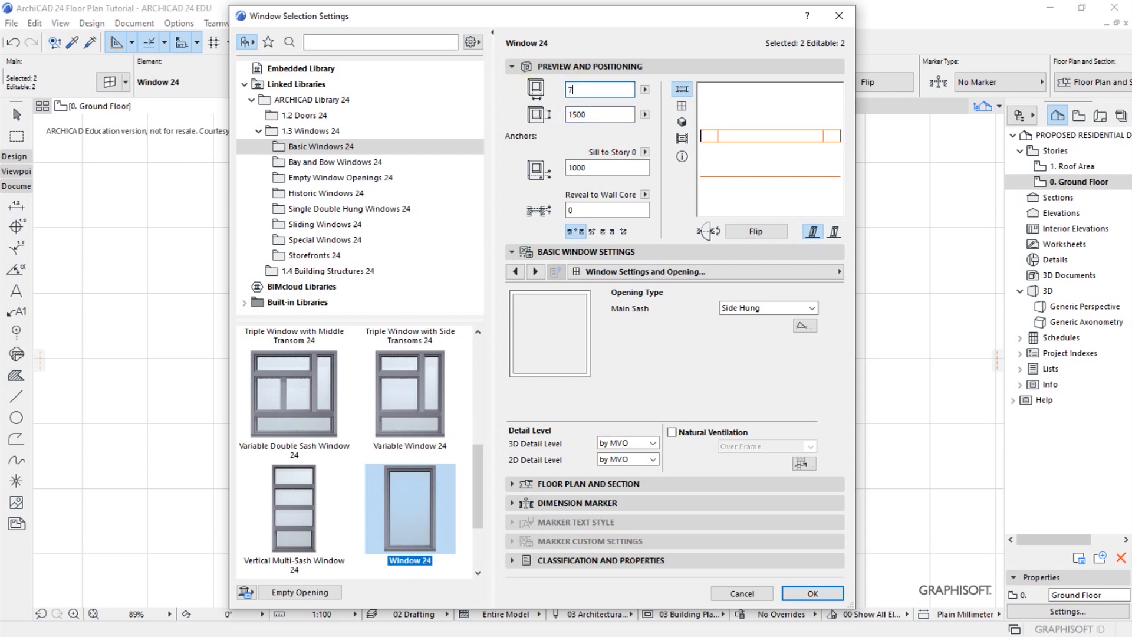
{"action": "double_click", "coordinate": [592, 114]}
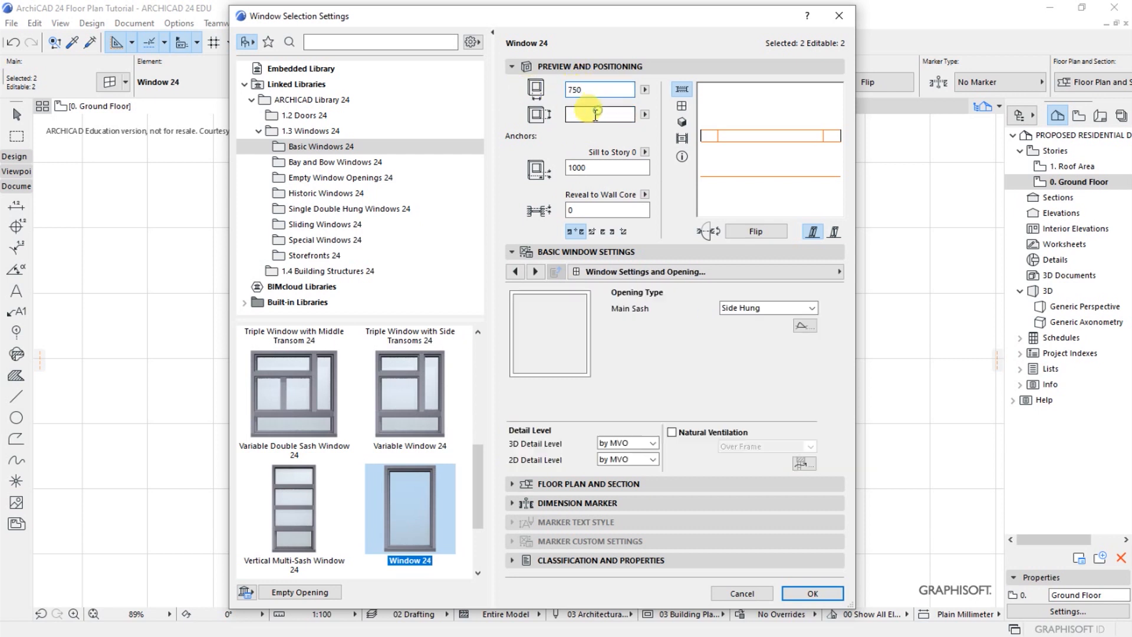
{"action": "type", "text": "750"}
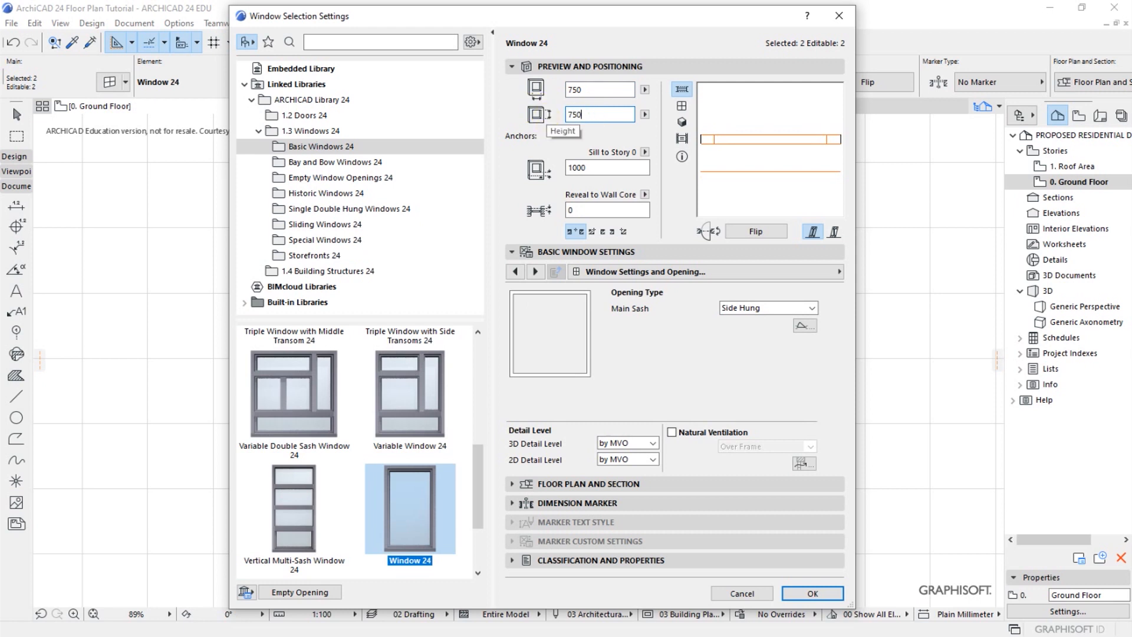
Set the sill height of the two selected SHR/WC windows to 1350
{"action": "left_click", "coordinate": [602, 166]}
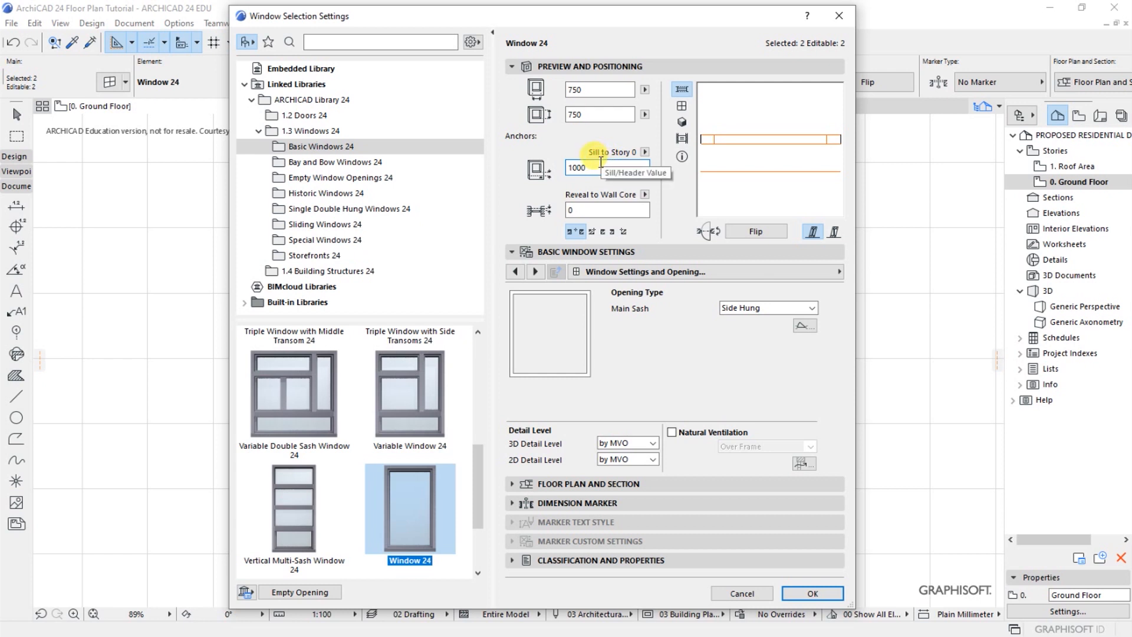
{"action": "double_click", "coordinate": [589, 167]}
{"action": "type", "text": "1"}
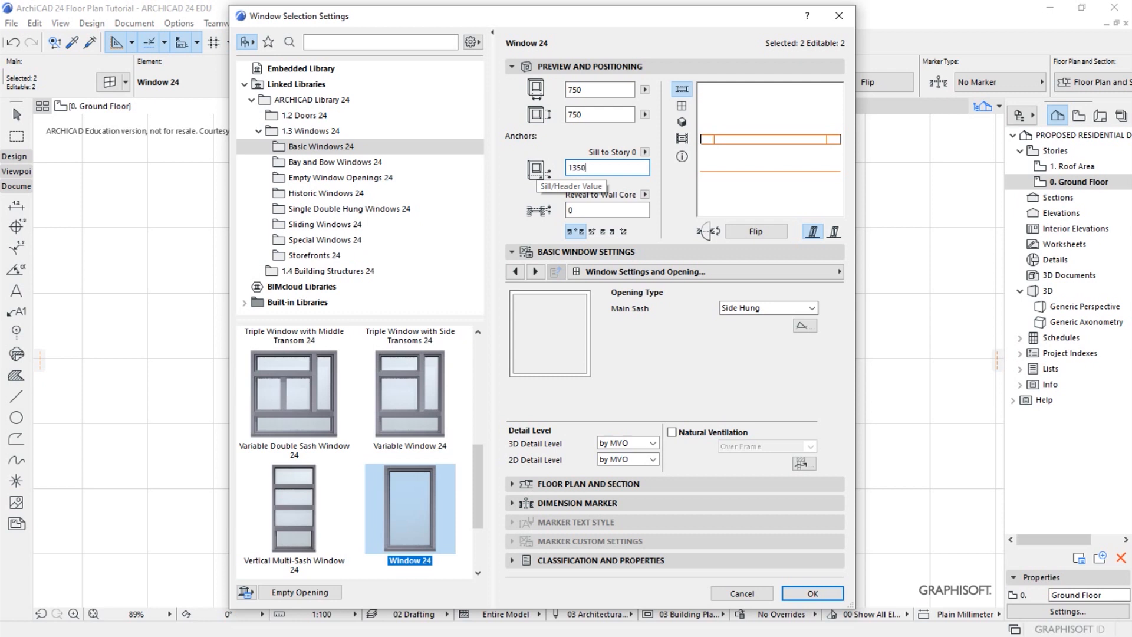
{"action": "left_click", "coordinate": [594, 112]}
{"action": "left_click", "coordinate": [592, 165]}
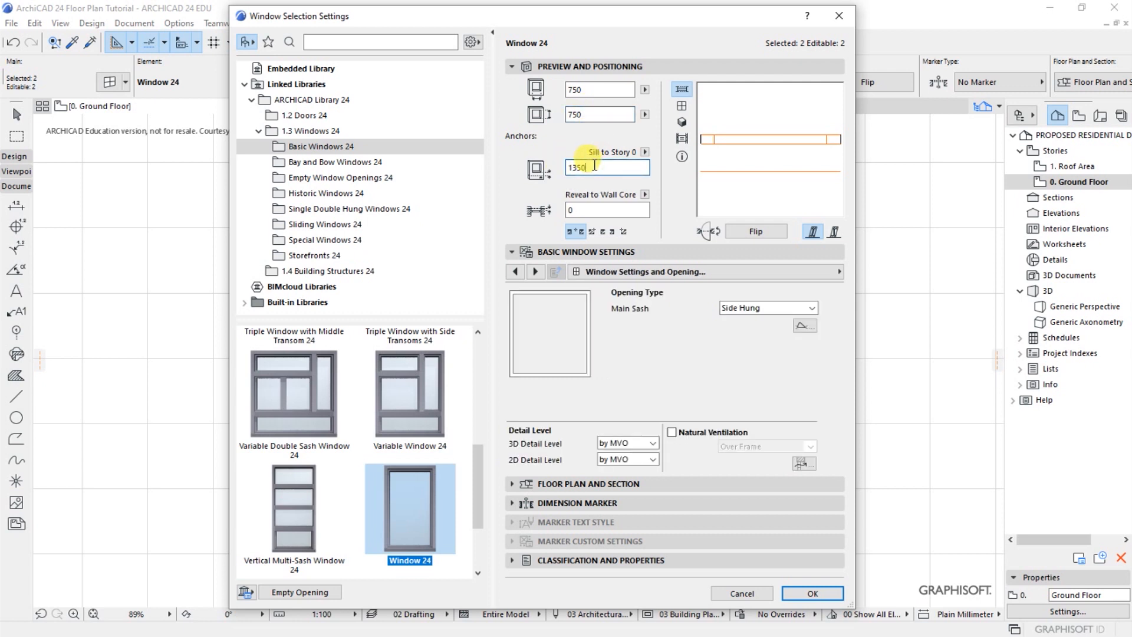
{"action": "left_click_drag", "start_coordinate": [583, 113], "coordinate": [556, 116]}
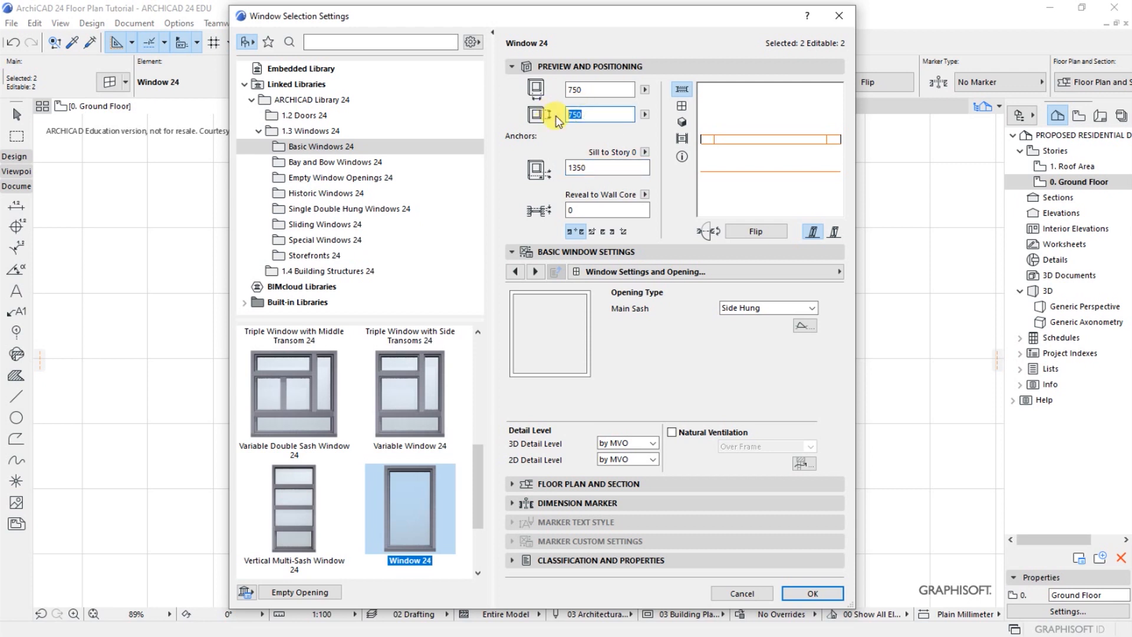
{"action": "left_click_drag", "start_coordinate": [588, 167], "coordinate": [526, 165]}
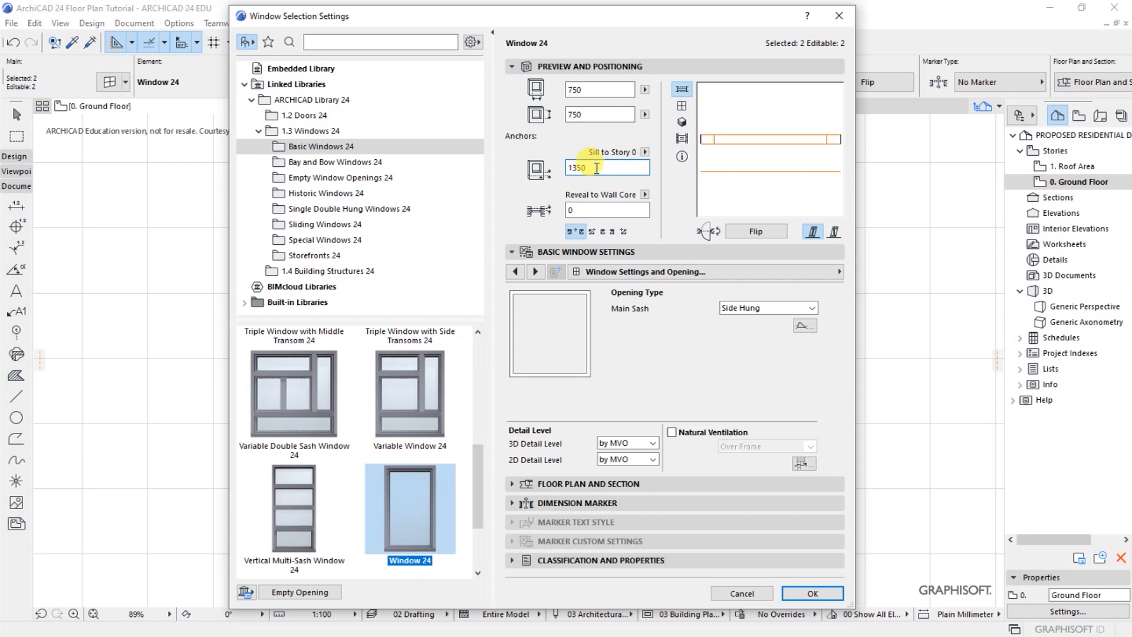
{"action": "left_click", "coordinate": [569, 114]}
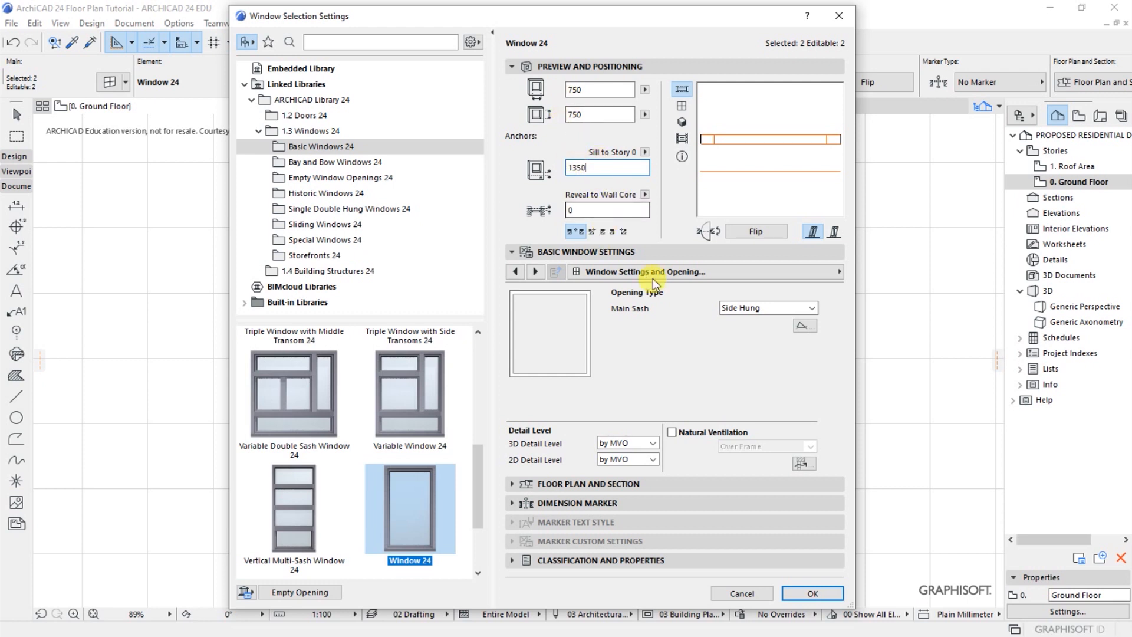
Keep the SHR/WC windows' main sash as Side Hung and enable a uniform frame width for their frames
{"action": "left_click", "coordinate": [733, 308]}
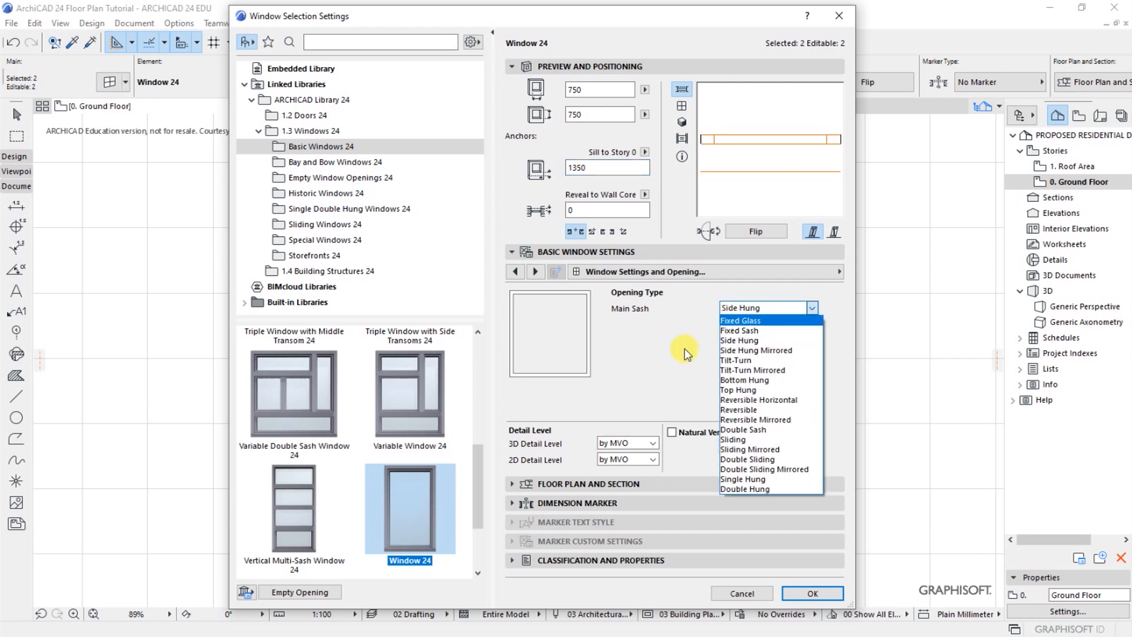
{"action": "left_click", "coordinate": [738, 342]}
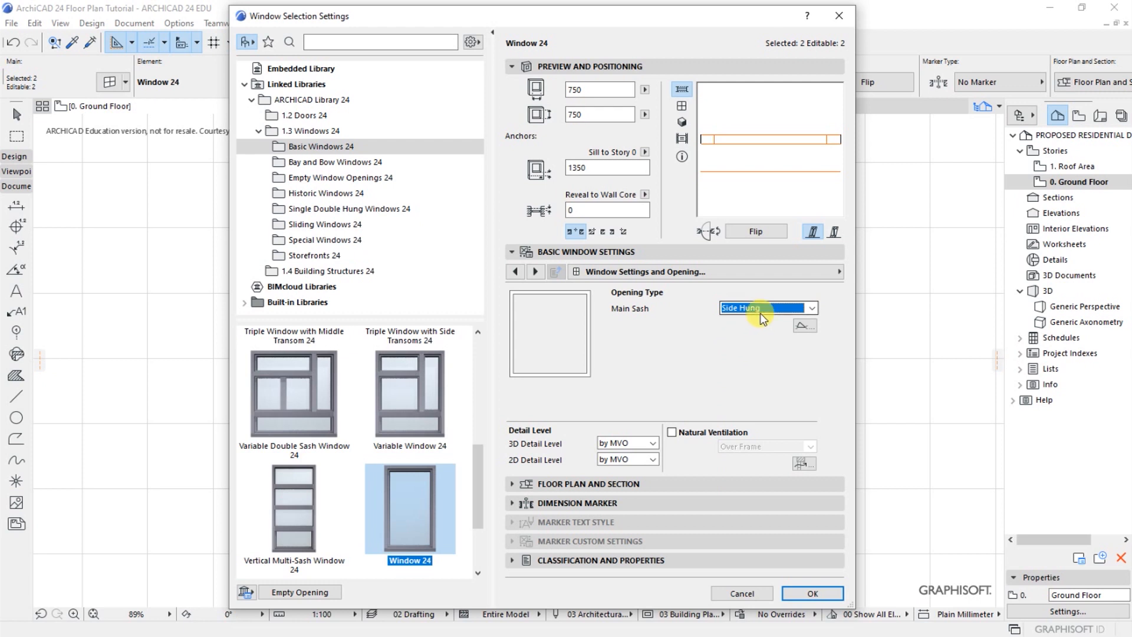
{"action": "left_click", "coordinate": [839, 272]}
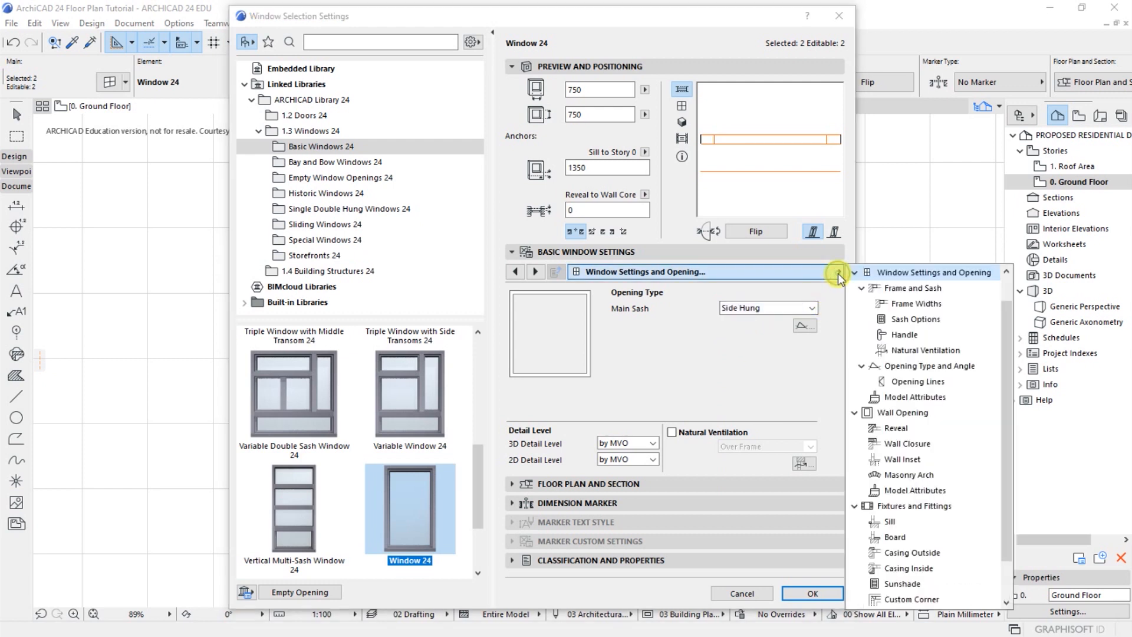
{"action": "left_click", "coordinate": [904, 289]}
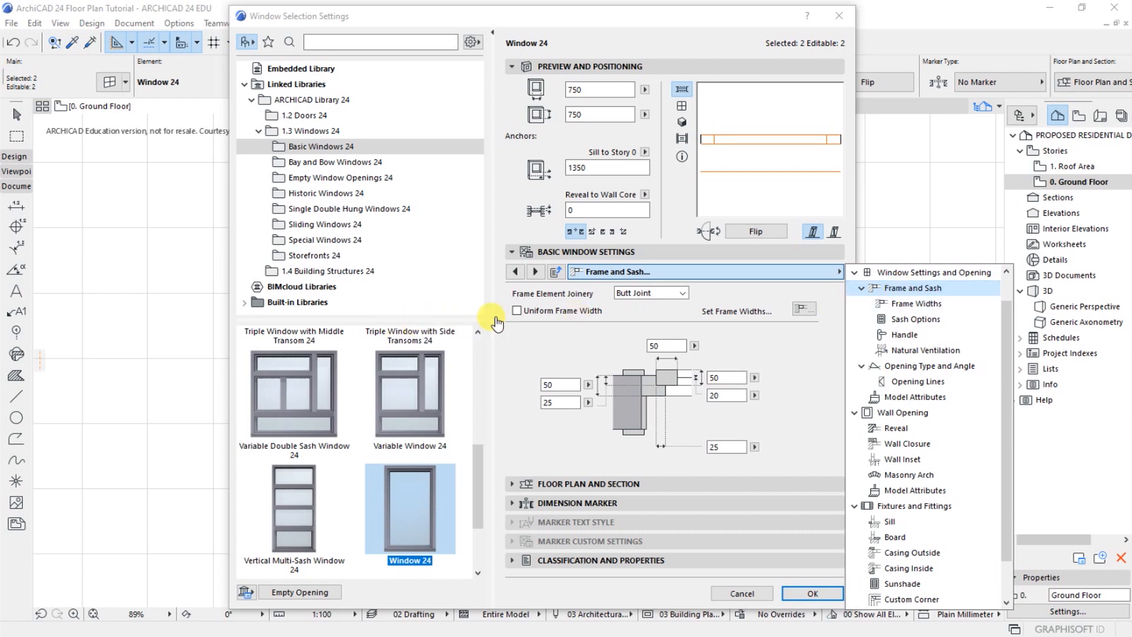
{"action": "left_click", "coordinate": [518, 313]}
Give the SHR/WC windows an H-V Grid sash with 3 panes vertically and 3 horizontally
{"action": "left_click", "coordinate": [837, 272]}
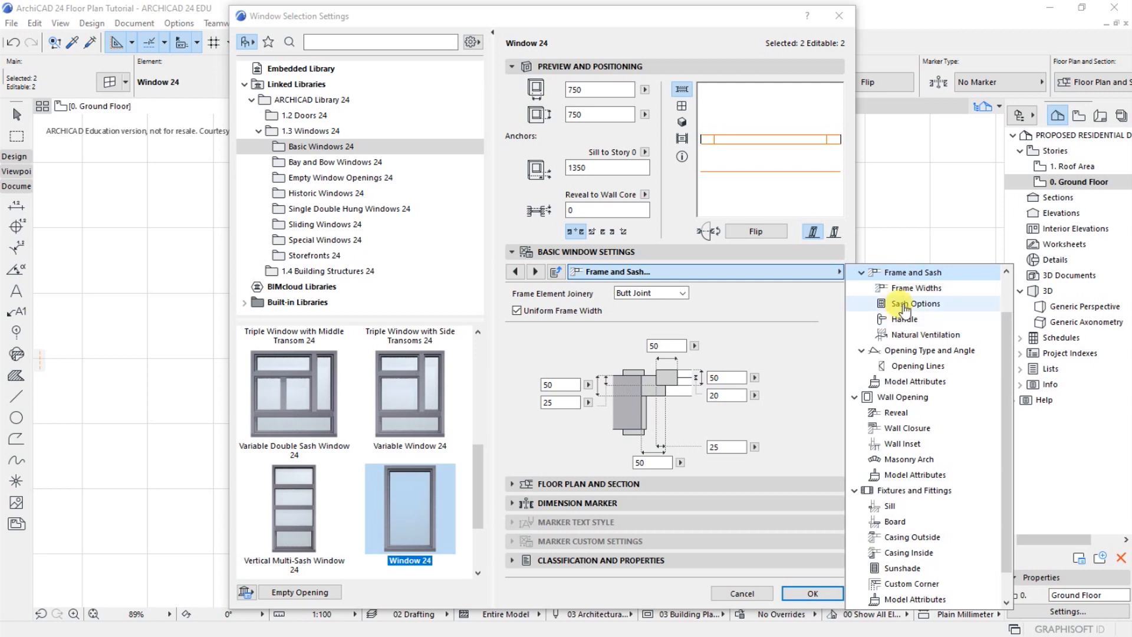
{"action": "left_click", "coordinate": [901, 303]}
{"action": "left_click", "coordinate": [612, 341]}
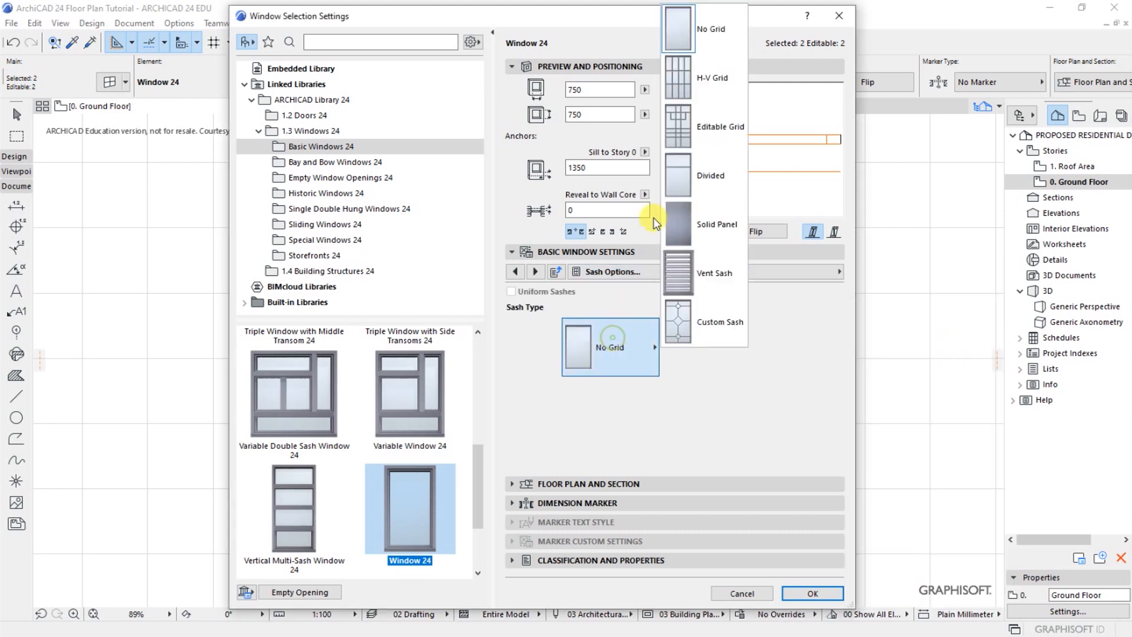
{"action": "left_click", "coordinate": [712, 83]}
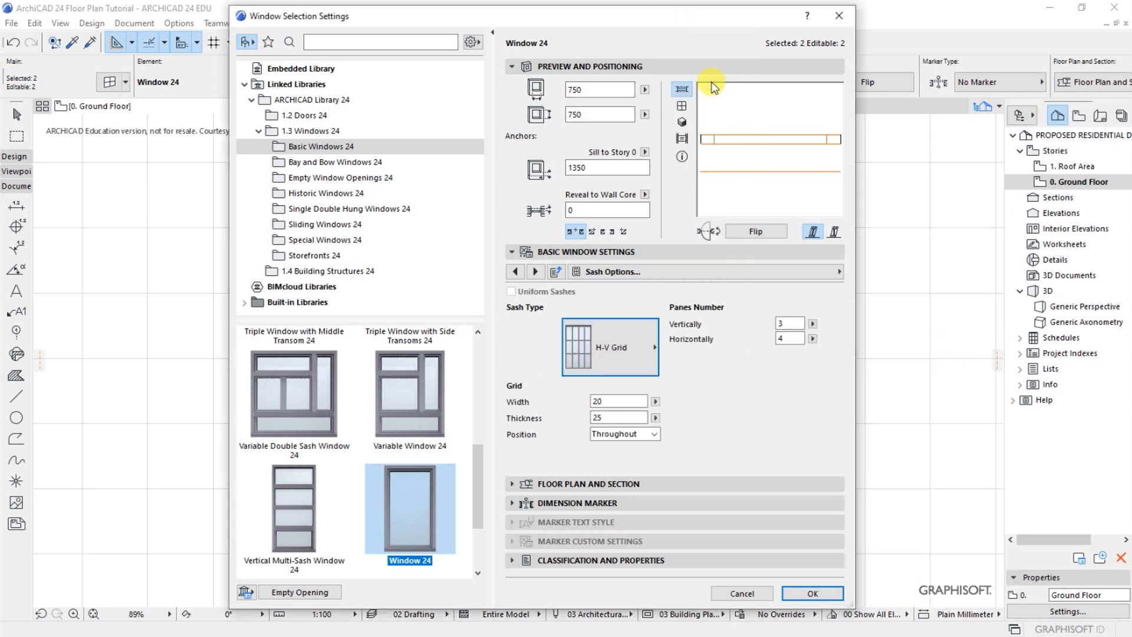
{"action": "left_click_drag", "start_coordinate": [788, 327], "coordinate": [729, 328]}
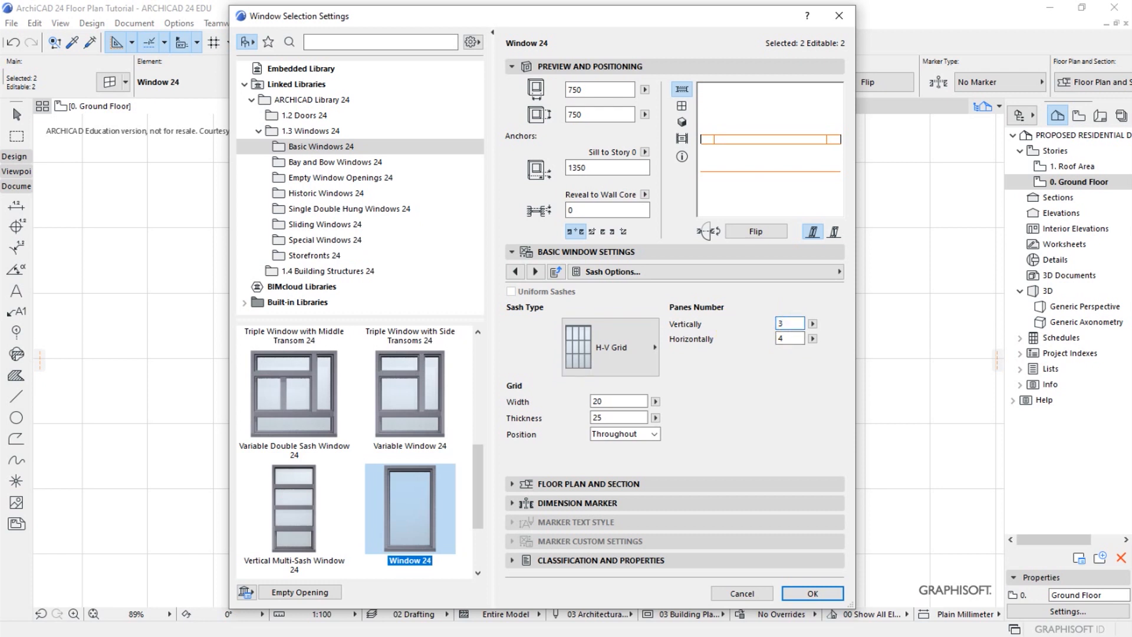
{"action": "left_click_drag", "start_coordinate": [791, 341], "coordinate": [763, 342]}
Add a sill with sill oversize to the two selected SHR/WC windows
{"action": "left_click", "coordinate": [839, 272]}
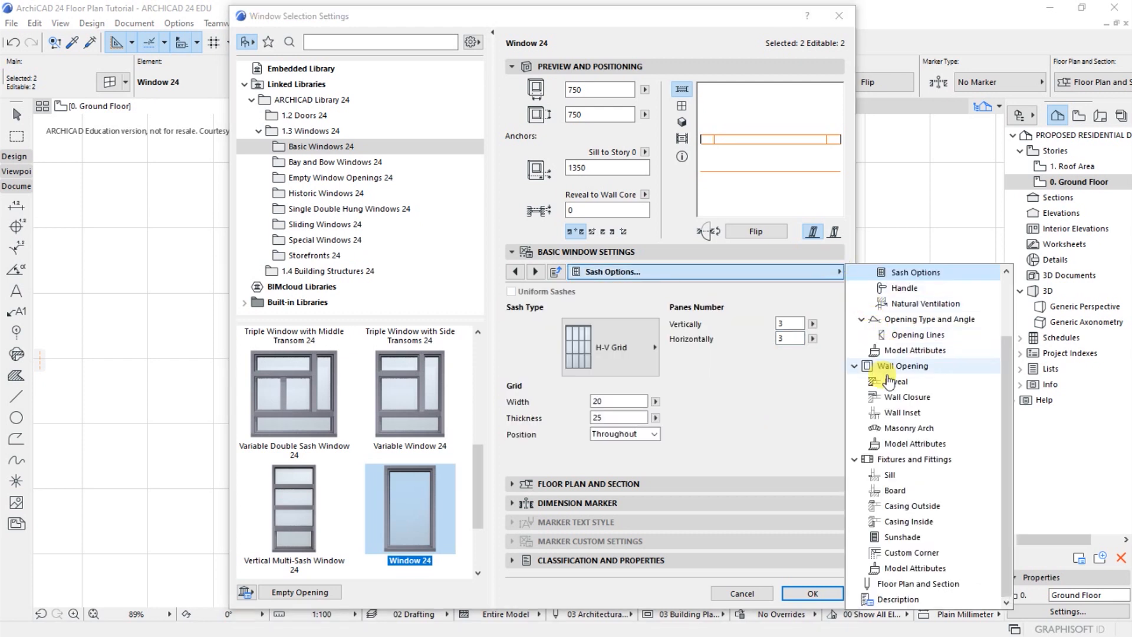
{"action": "left_click", "coordinate": [888, 475]}
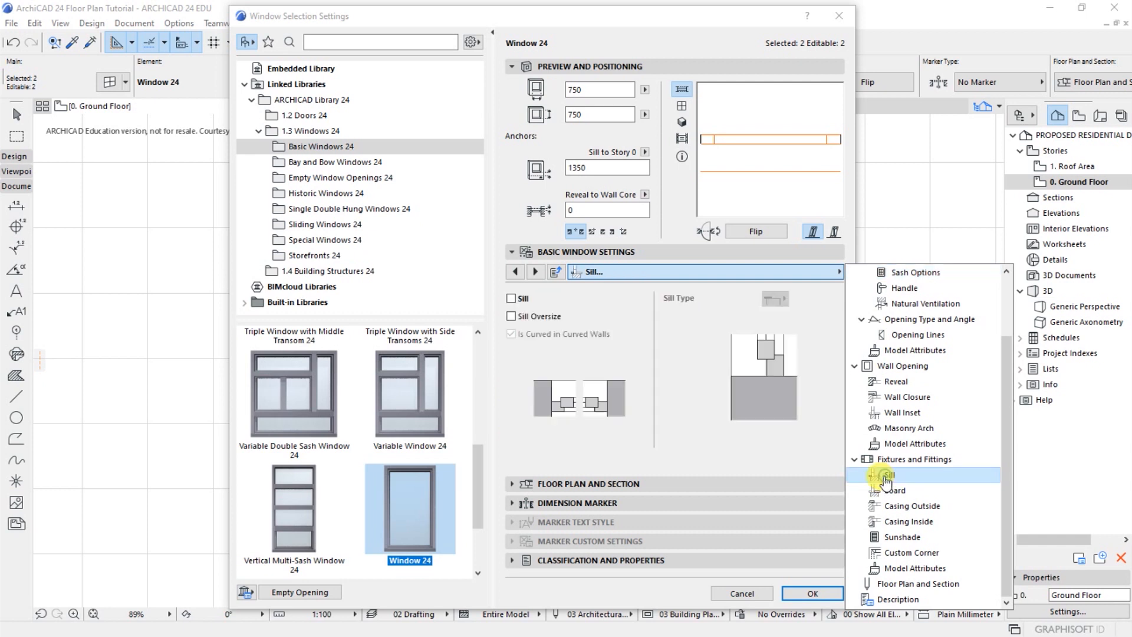
{"action": "left_click", "coordinate": [510, 299]}
{"action": "left_click", "coordinate": [511, 316]}
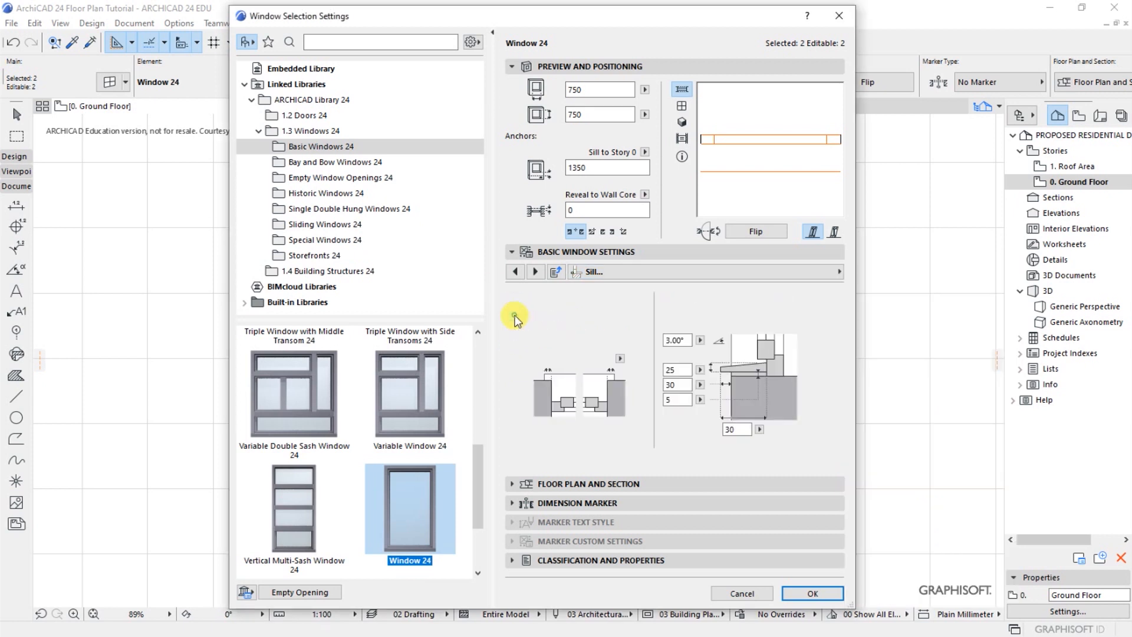
Add a board to the SHR/WC windows and apply the window settings
{"action": "left_click", "coordinate": [837, 272]}
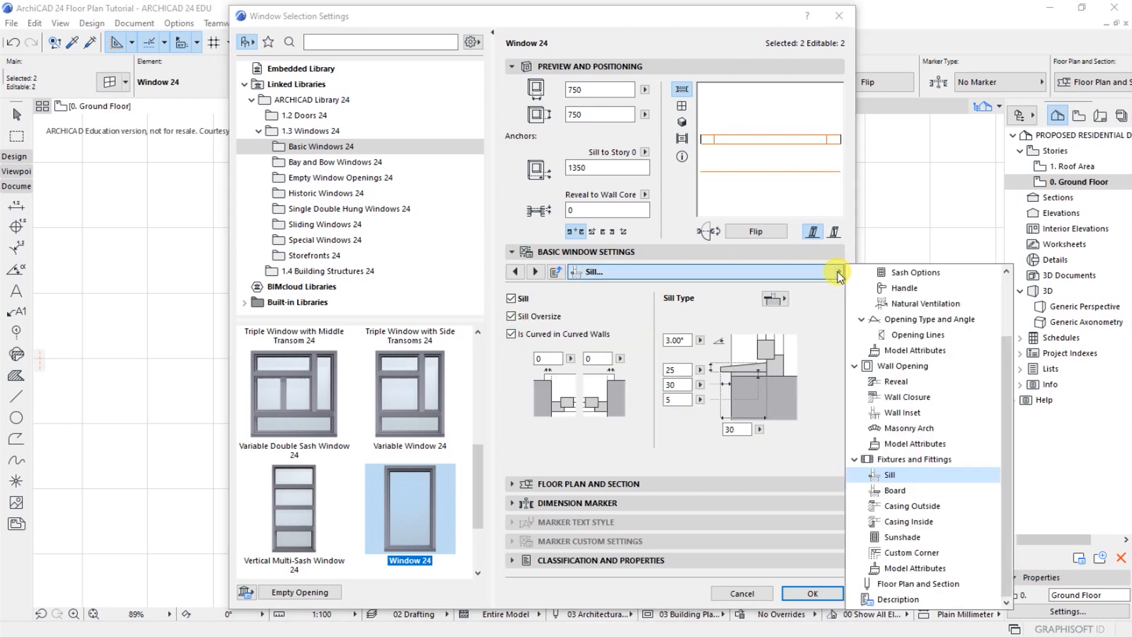
{"action": "left_click", "coordinate": [894, 491]}
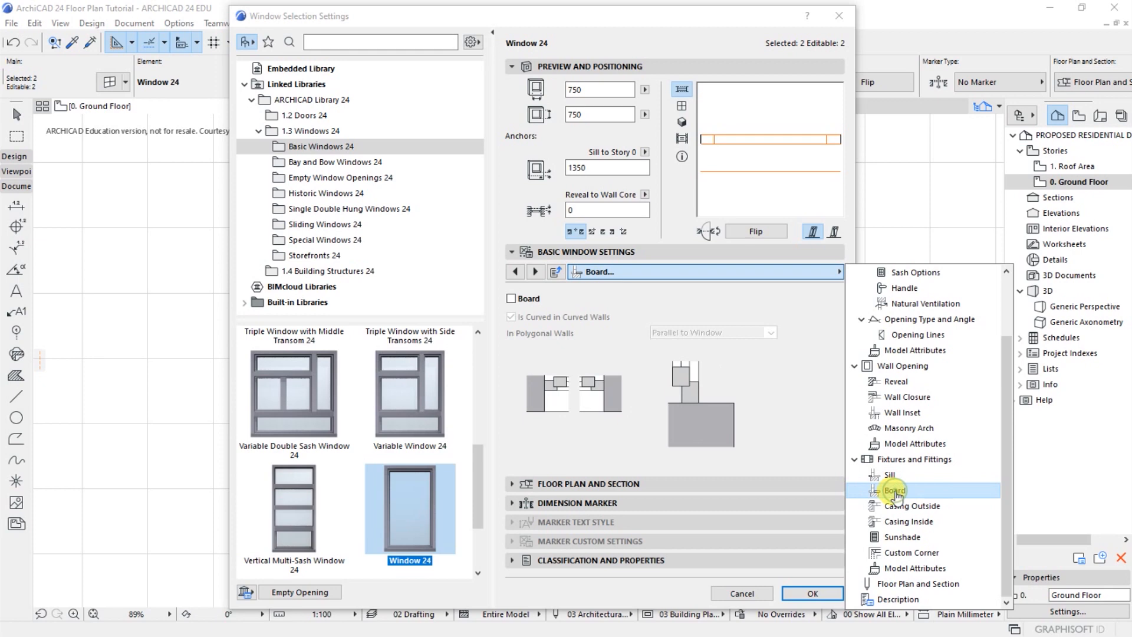
{"action": "left_click", "coordinate": [509, 299]}
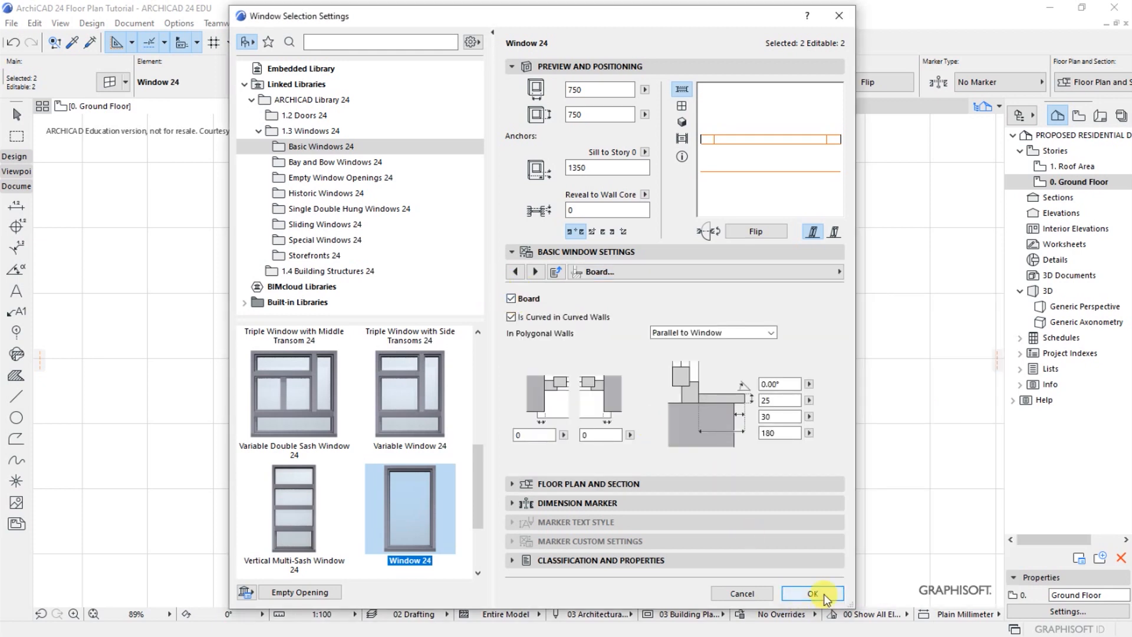
{"action": "left_click", "coordinate": [823, 593]}
Set the reveal depth of both SHR/WC windows to 30, deselect them and check them in the 3D perspective
{"action": "scroll", "coordinate": [405, 433], "scroll_direction": "up", "scroll_amount": 2}
{"action": "scroll", "coordinate": [405, 433], "scroll_direction": "up", "scroll_amount": 2}
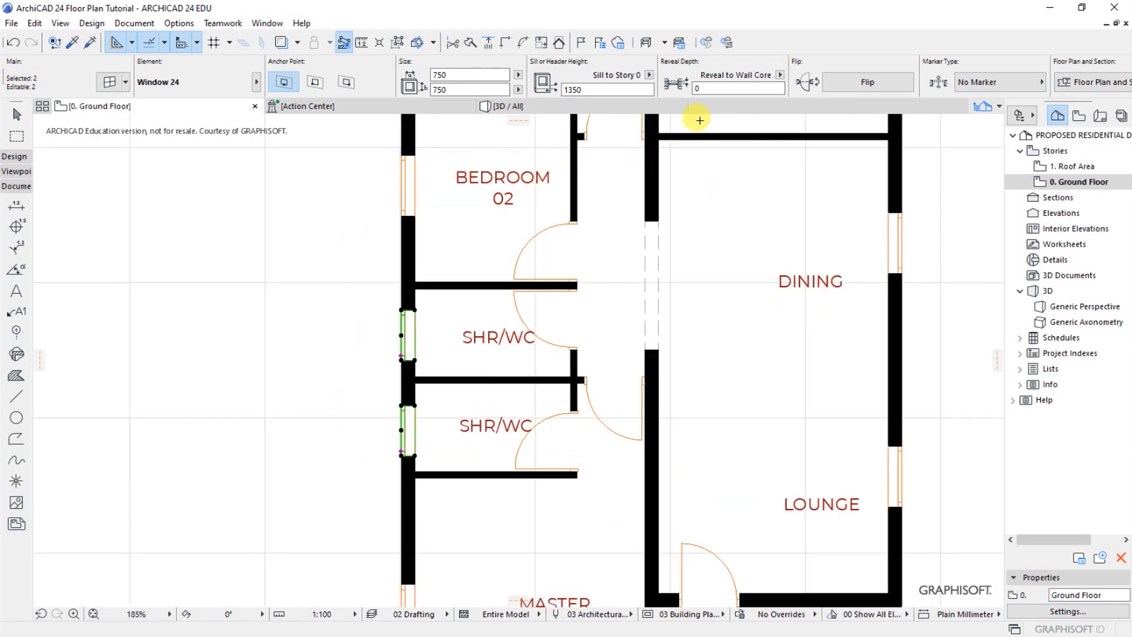
{"action": "left_click", "coordinate": [698, 89]}
{"action": "type", "text": "0"}
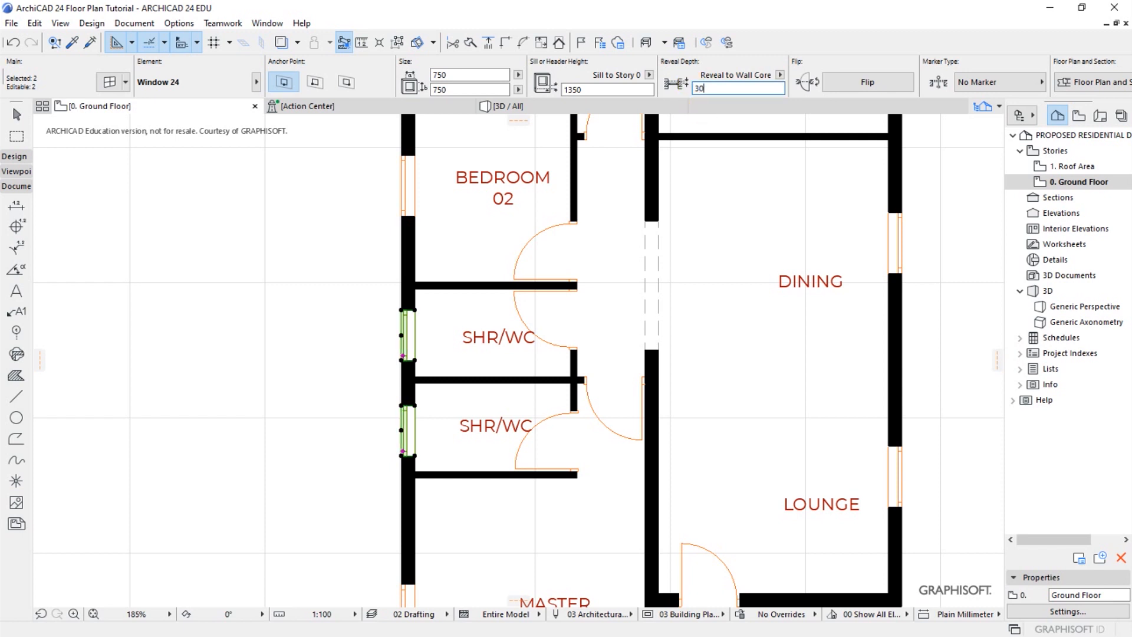
{"action": "left_click", "coordinate": [480, 248]}
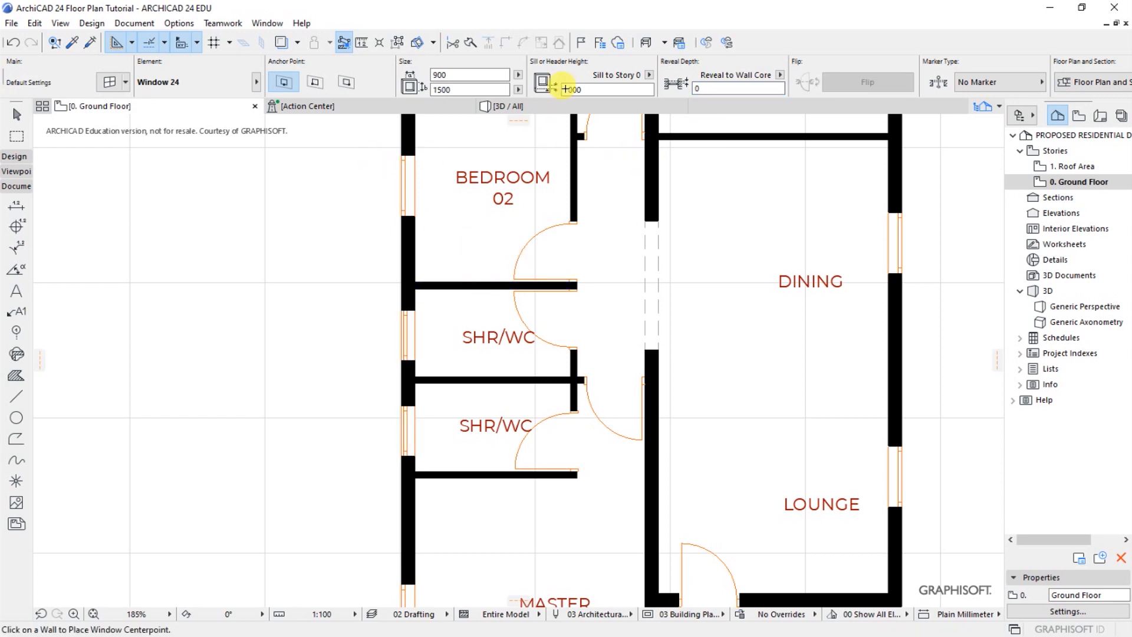
{"action": "left_click", "coordinate": [506, 105]}
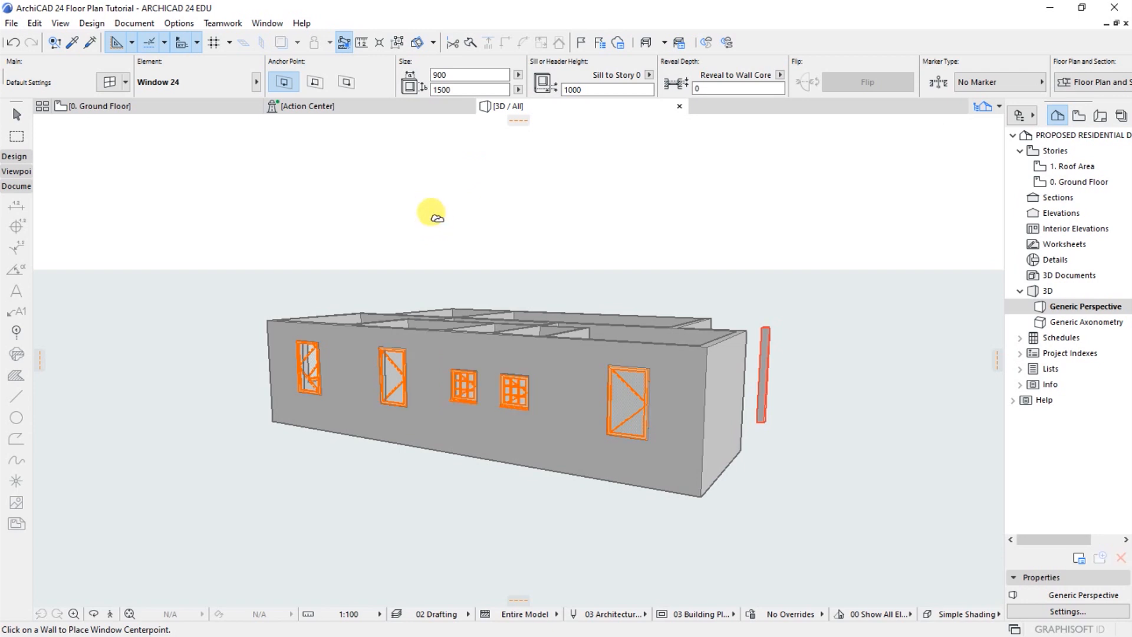
Return to the ground floor plan and select the outer-wall windows of the Master Bedroom and Bedroom 02 plus both Bedroom 01 windows
{"action": "left_click", "coordinate": [176, 106]}
{"action": "left_click", "coordinate": [460, 241]}
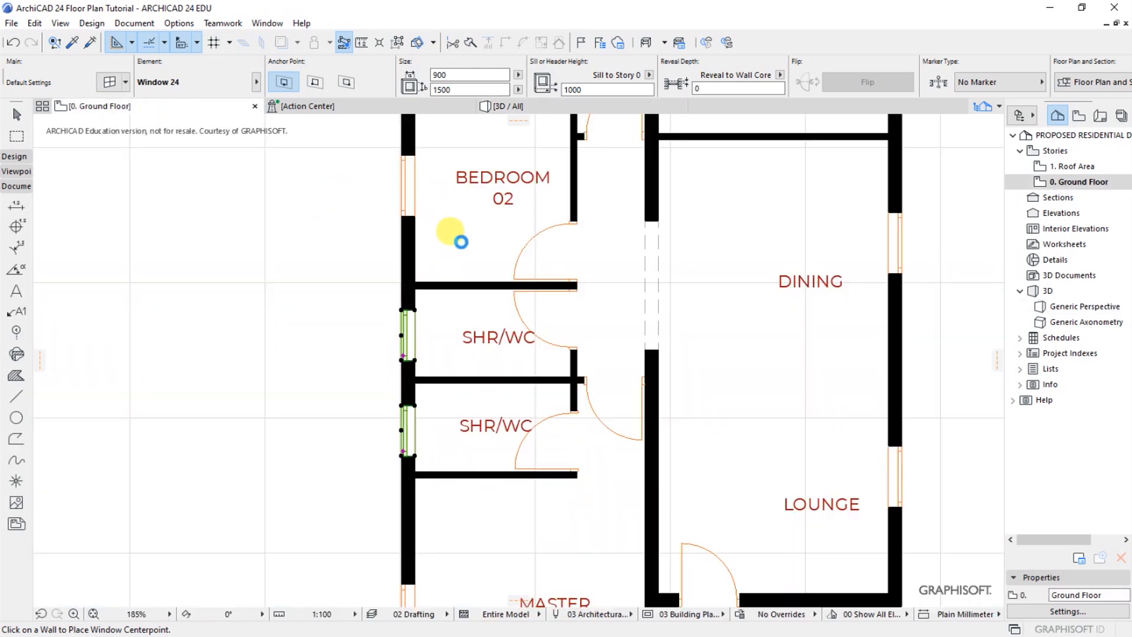
{"action": "scroll", "coordinate": [460, 243], "scroll_direction": "down", "scroll_amount": 1}
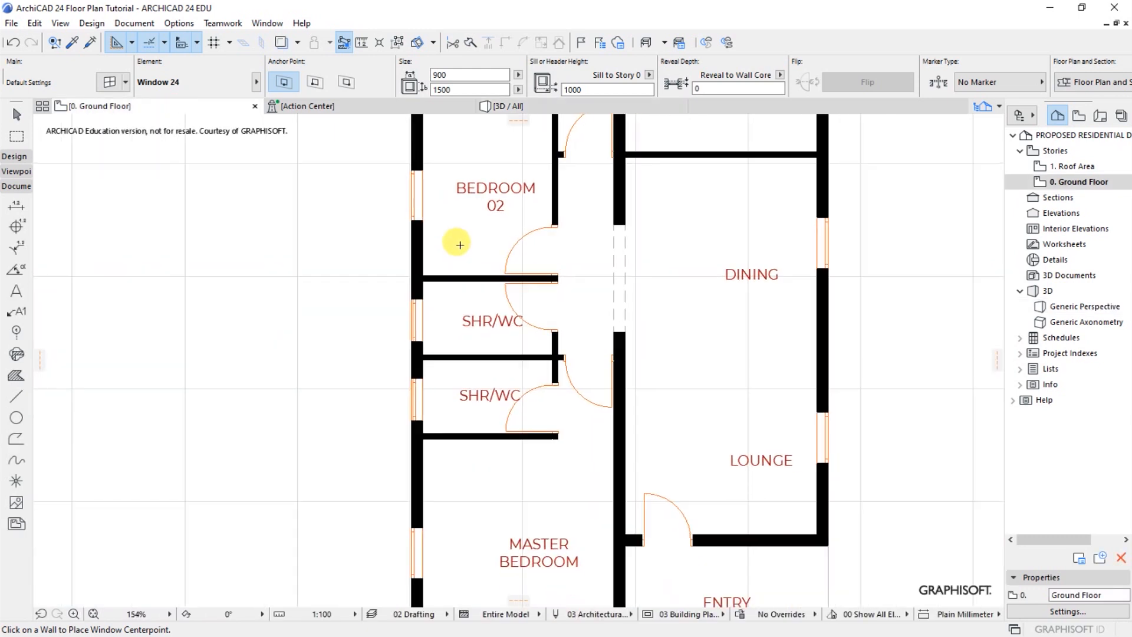
{"action": "scroll", "coordinate": [399, 260], "scroll_direction": "down", "scroll_amount": 1}
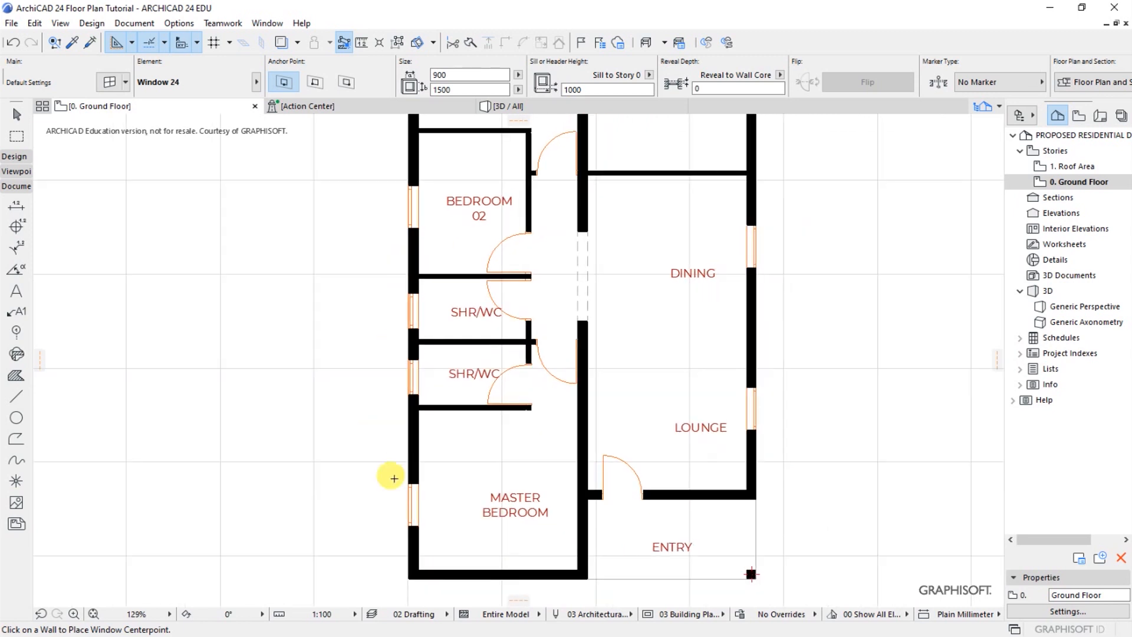
{"action": "left_click", "coordinate": [412, 503]}
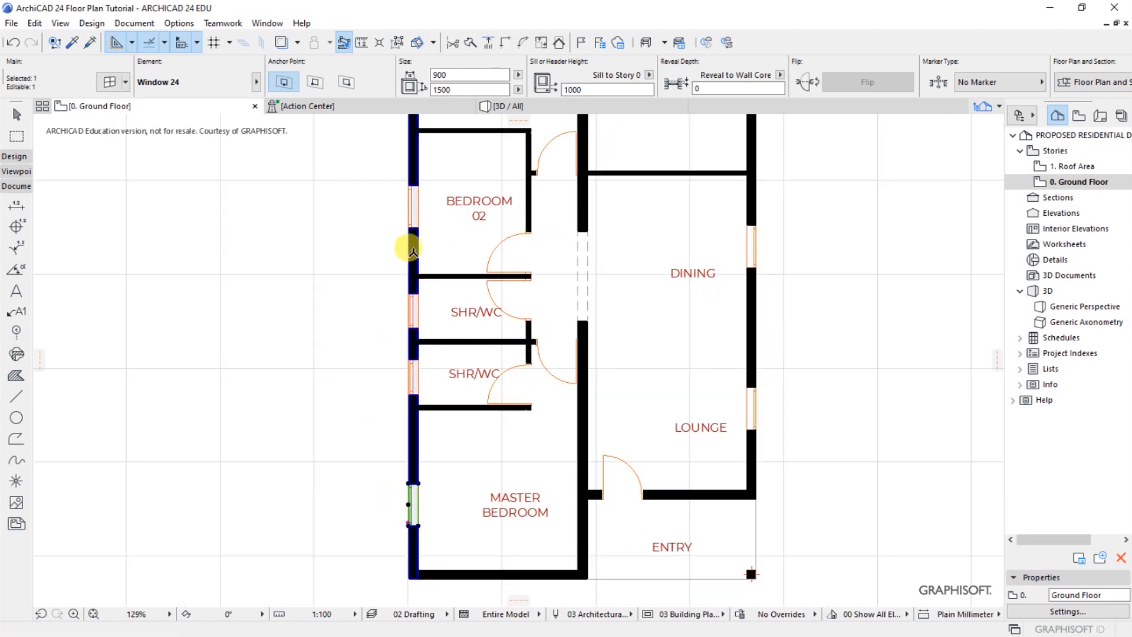
{"action": "left_click", "coordinate": [414, 216], "text": "shift"}
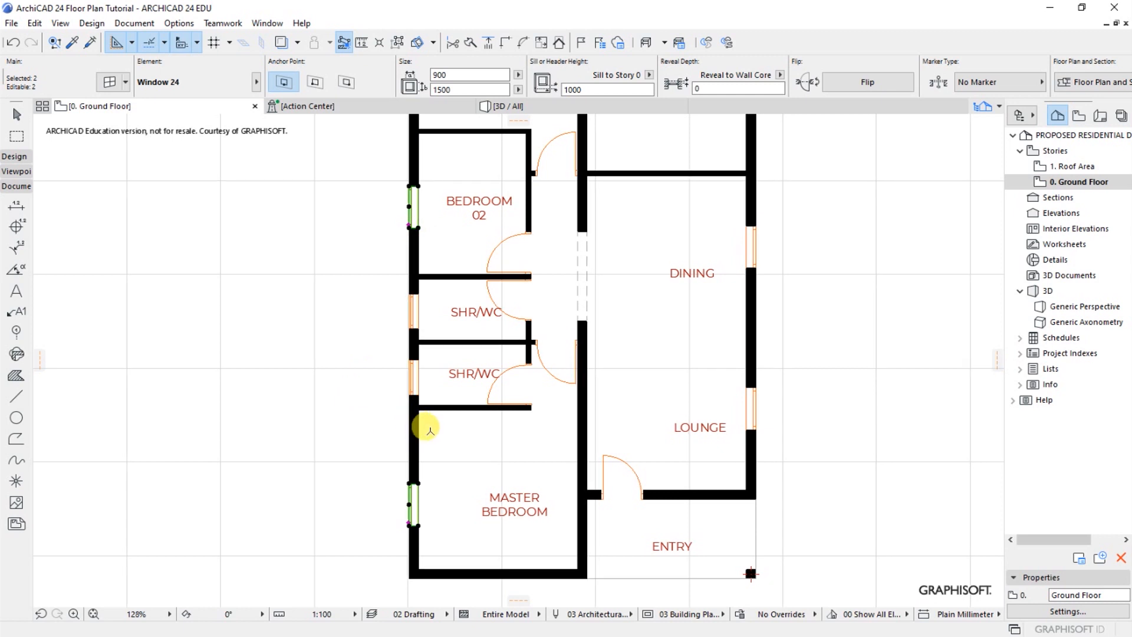
{"action": "scroll", "coordinate": [430, 429], "scroll_direction": "down", "scroll_amount": 2}
{"action": "scroll", "coordinate": [459, 159], "scroll_direction": "up", "scroll_amount": 1}
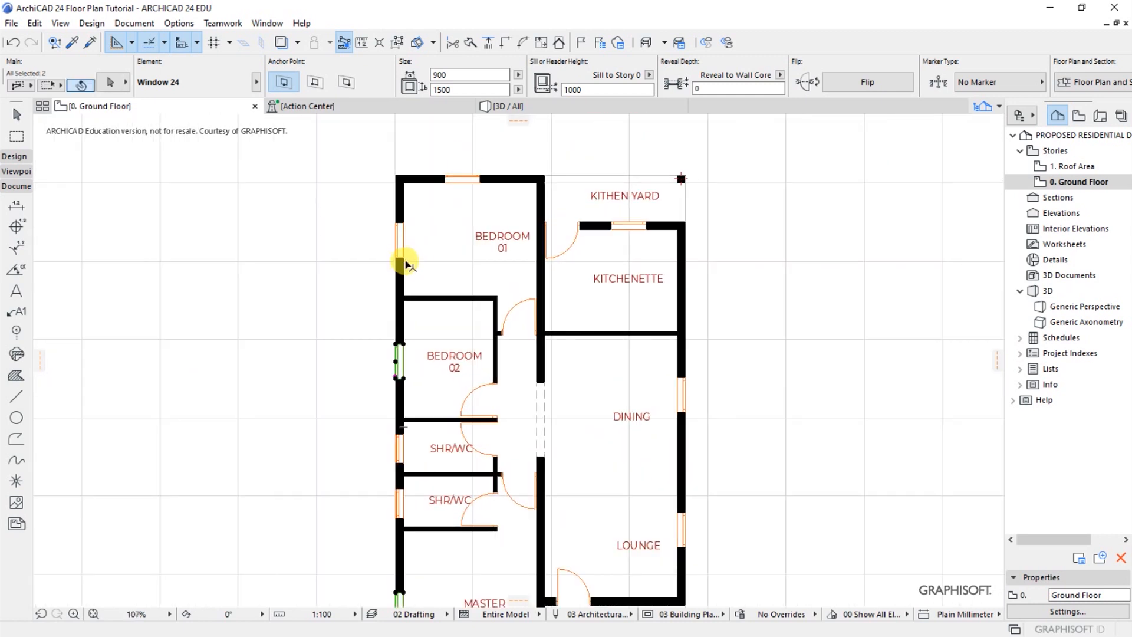
{"action": "left_click", "coordinate": [402, 241], "text": "shift"}
{"action": "left_click", "coordinate": [472, 178], "text": "shift"}
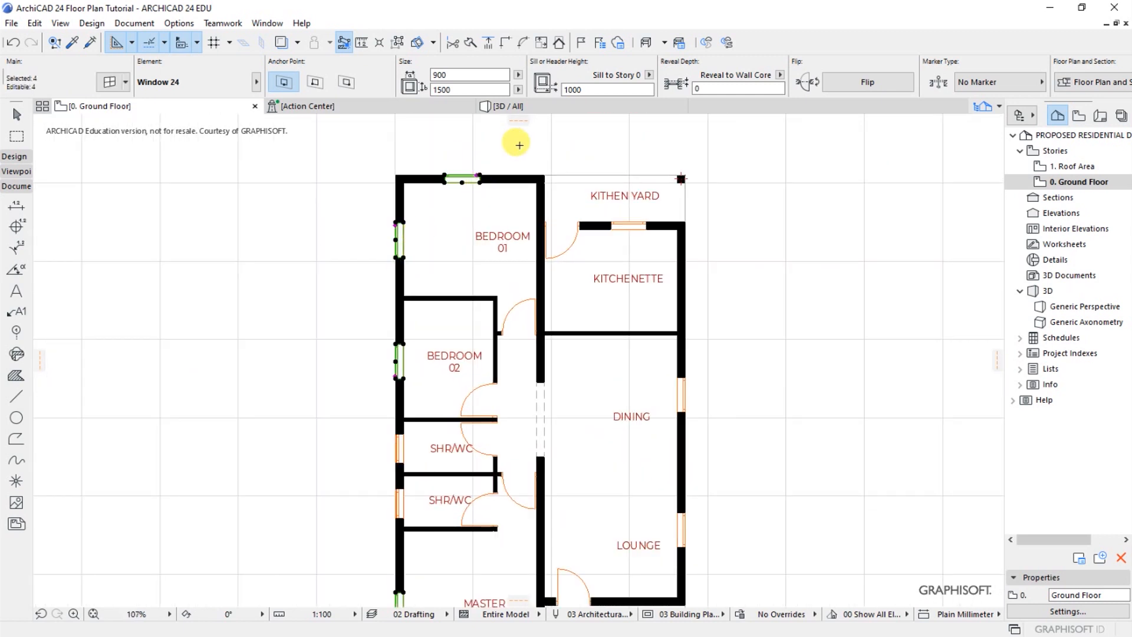
{"action": "scroll", "coordinate": [516, 143], "scroll_direction": "down", "scroll_amount": 1}
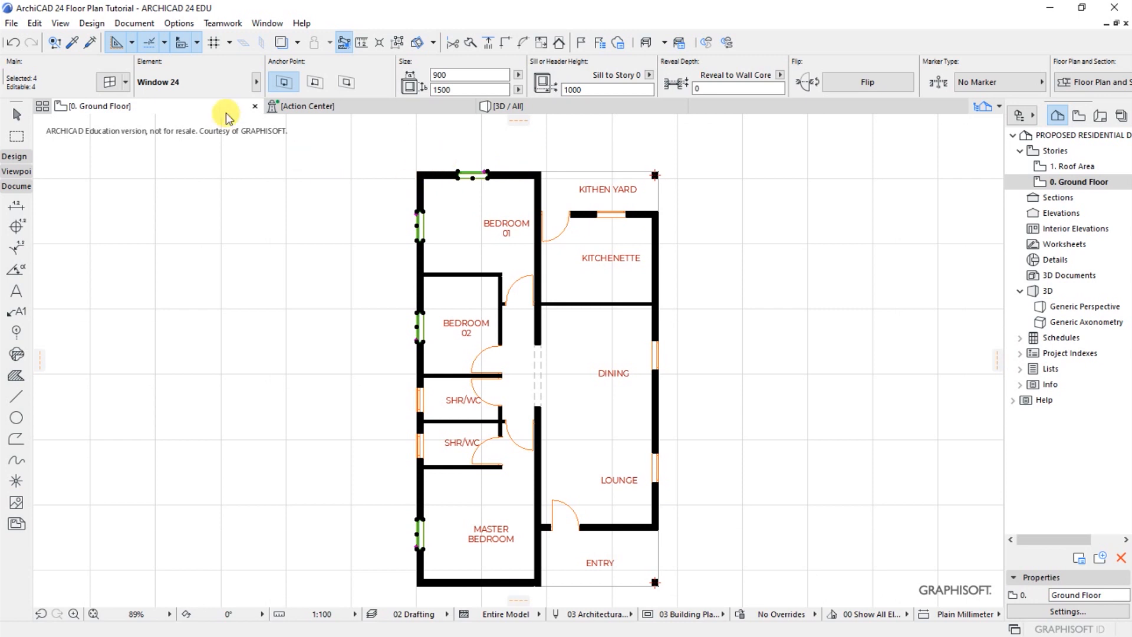
In the selection settings of the four bedroom windows, set the sill height to 900, the height to 1200 and the width to 1500
{"action": "left_click", "coordinate": [112, 83]}
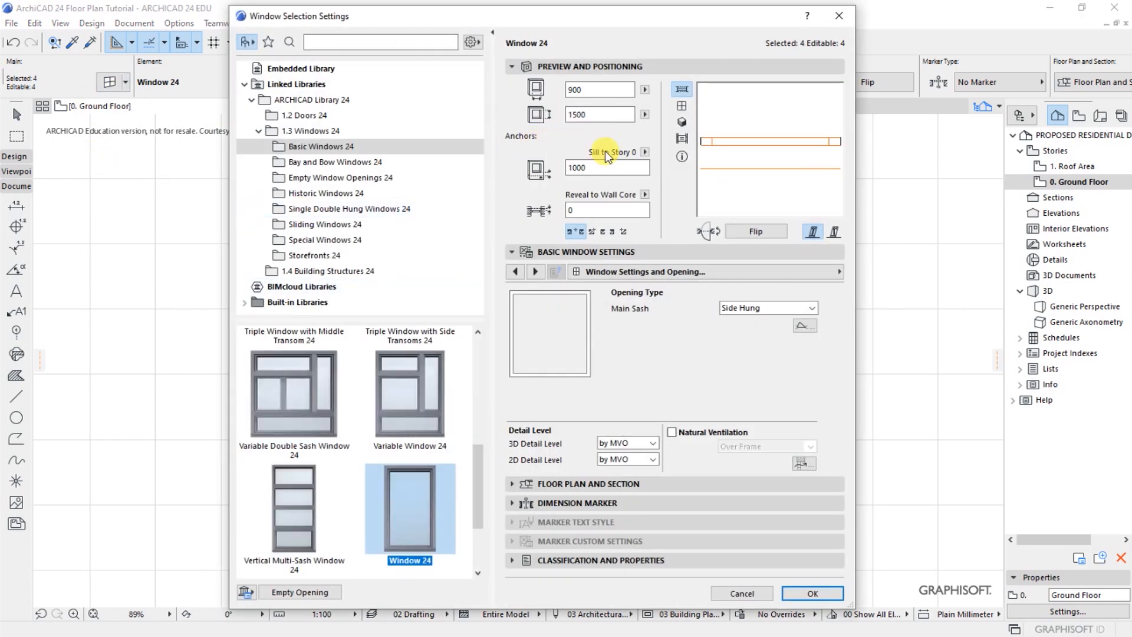
{"action": "left_click", "coordinate": [592, 167]}
{"action": "left_click", "coordinate": [591, 112]}
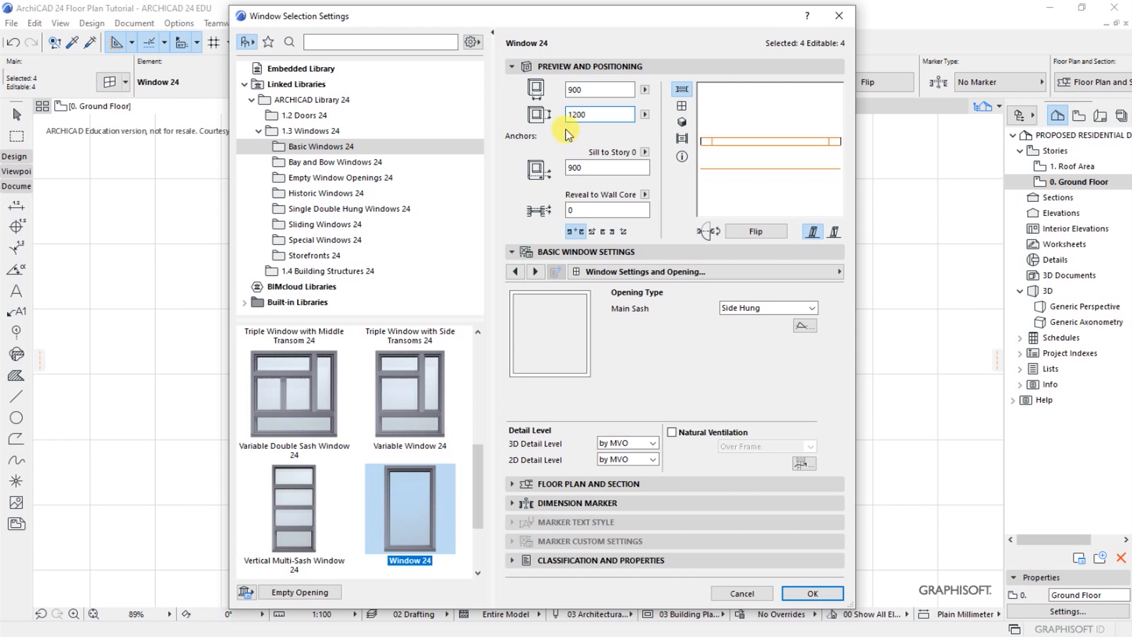
{"action": "double_click", "coordinate": [593, 89]}
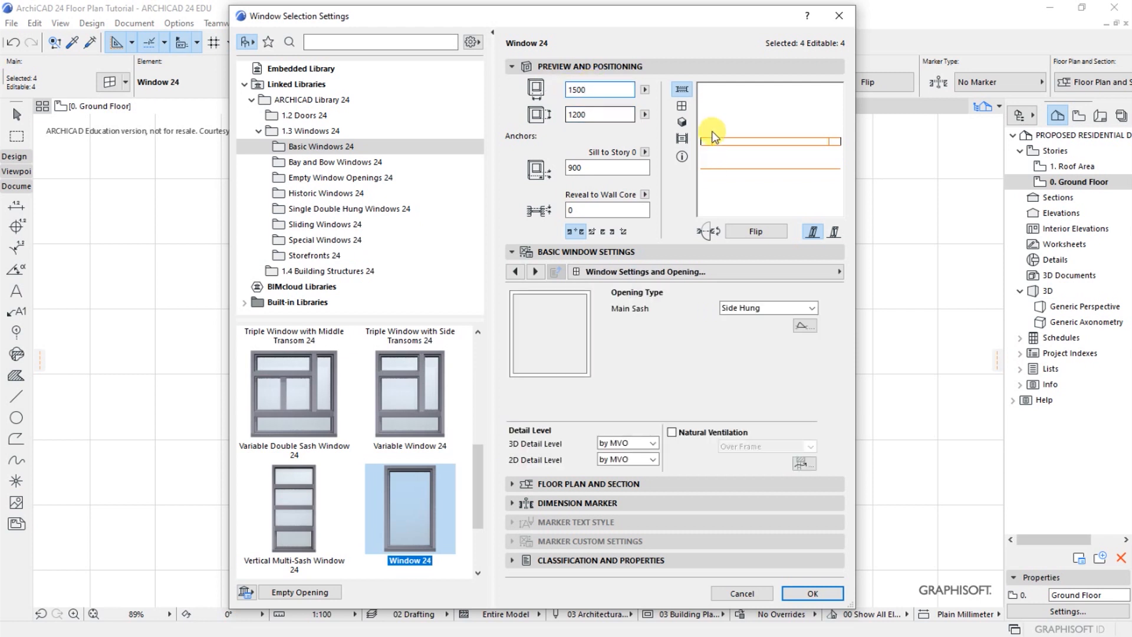
Set the main sash opening type of the four bedroom windows to Side Hung Mirrored
{"action": "left_click", "coordinate": [762, 309]}
{"action": "left_click", "coordinate": [757, 330]}
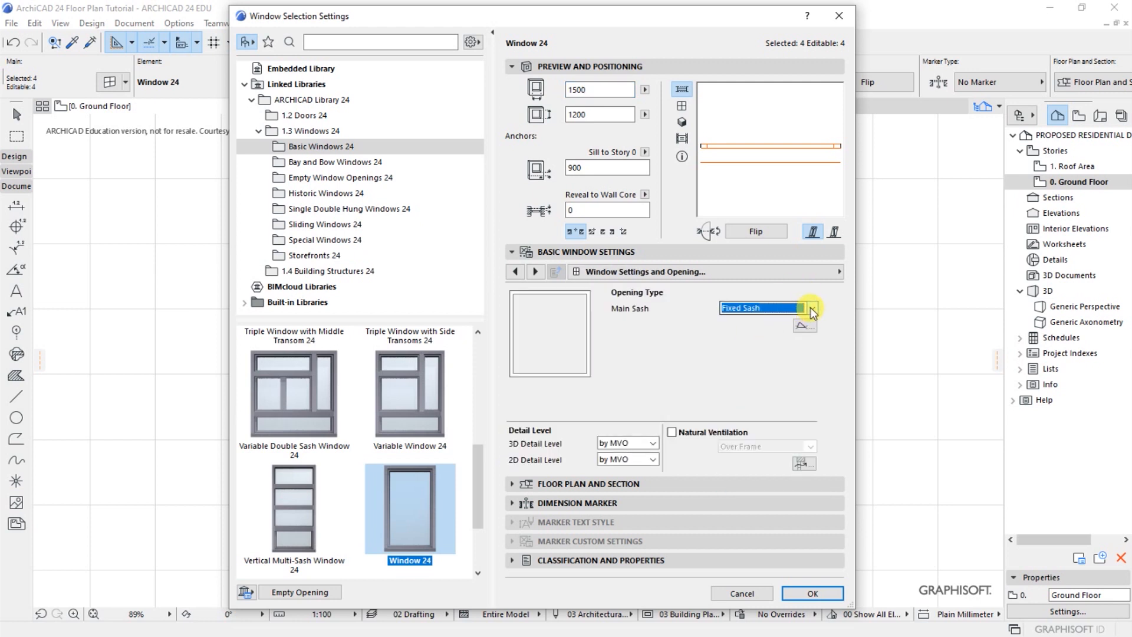
{"action": "left_click", "coordinate": [813, 309]}
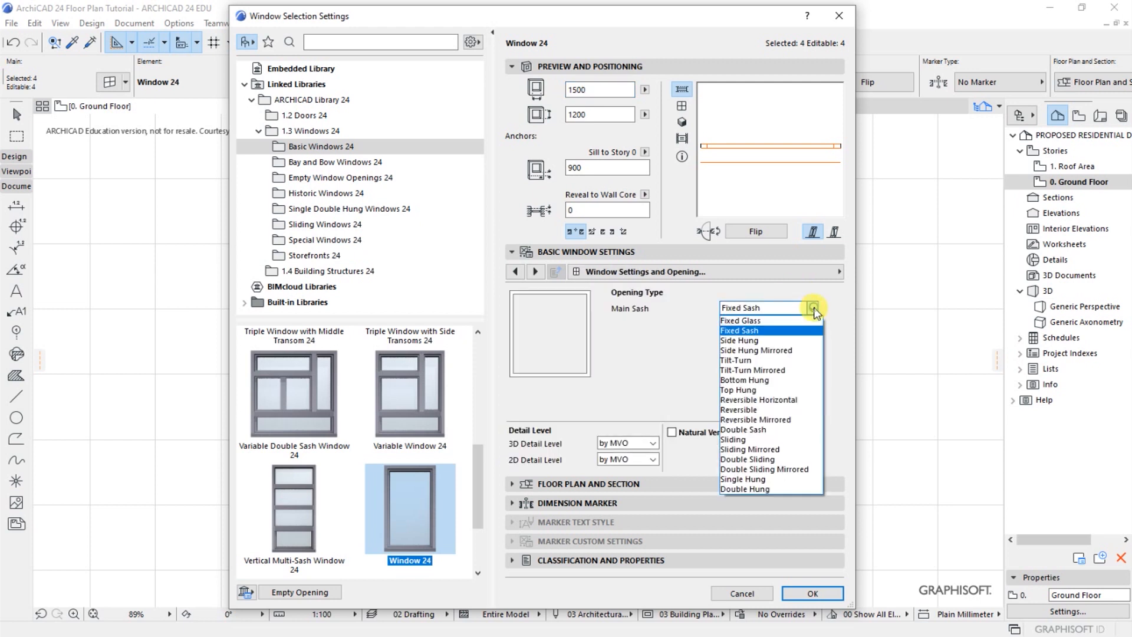
{"action": "left_click", "coordinate": [748, 349]}
Enable the sill with Sill Oversize and the interior board for the four selected bedroom windows
{"action": "left_click", "coordinate": [839, 272]}
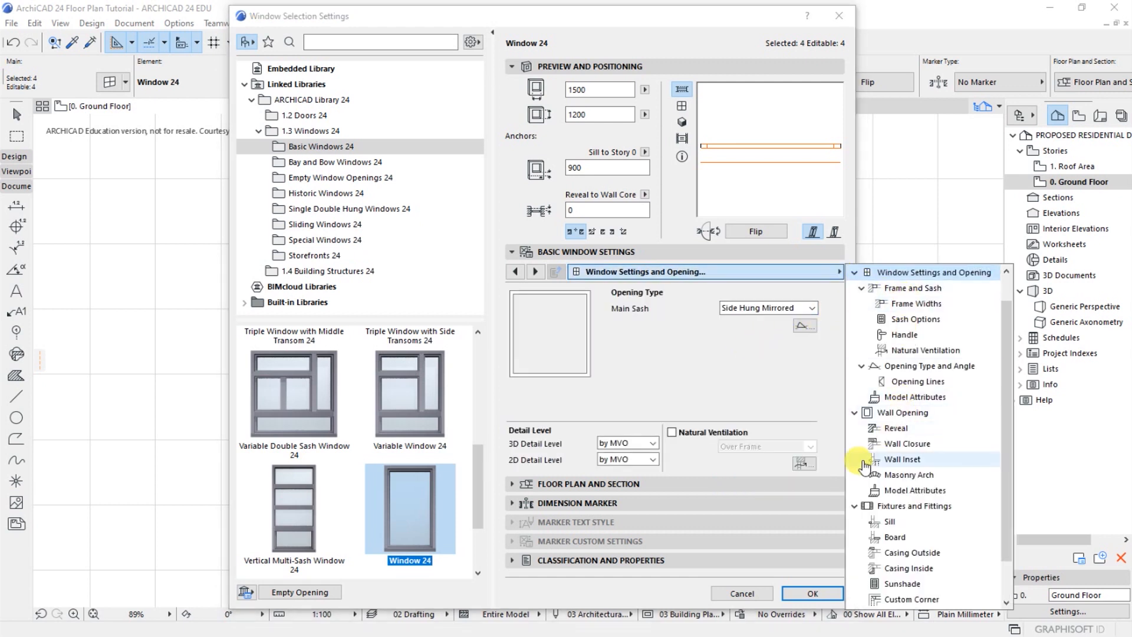
{"action": "left_click", "coordinate": [887, 522]}
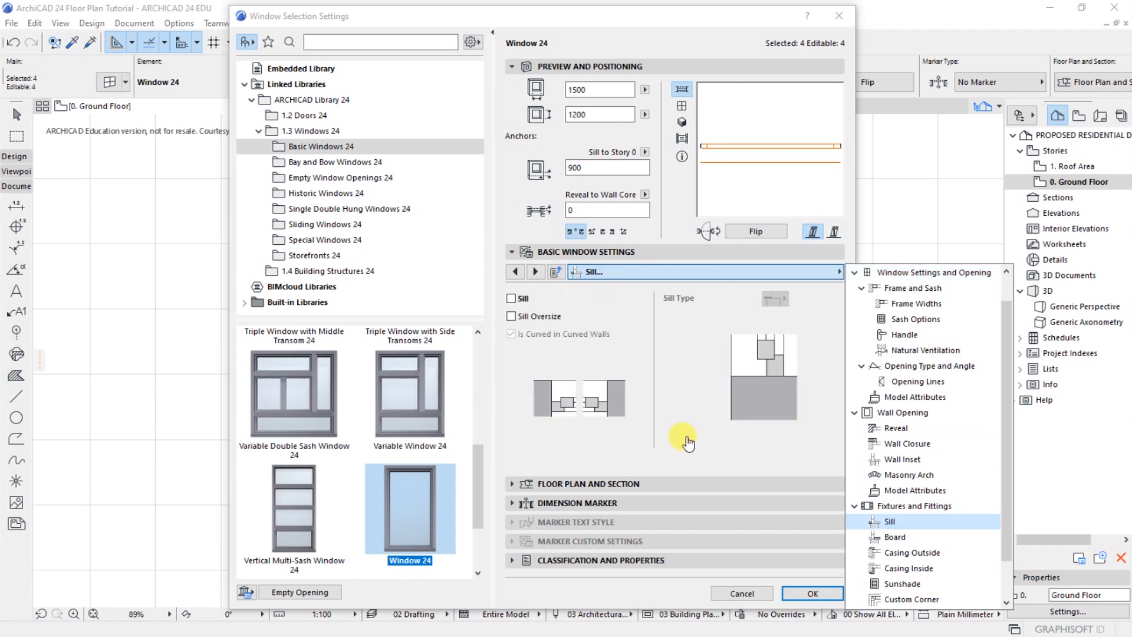
{"action": "left_click", "coordinate": [509, 299]}
{"action": "left_click", "coordinate": [510, 299]}
{"action": "left_click", "coordinate": [511, 315]}
{"action": "left_click", "coordinate": [838, 271]}
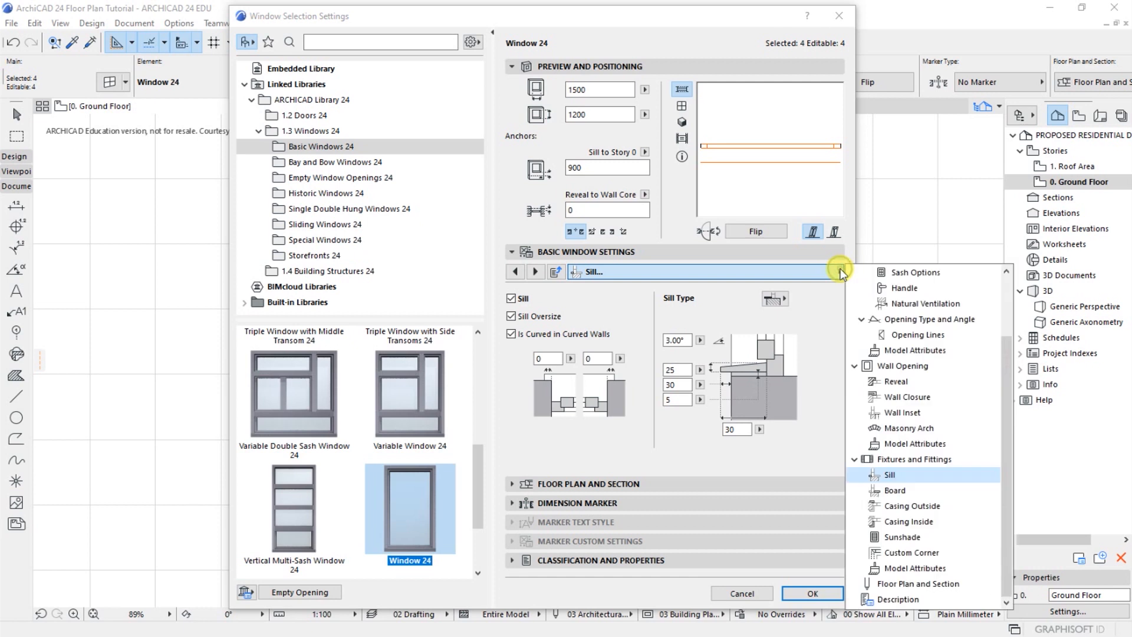
{"action": "left_click", "coordinate": [887, 491]}
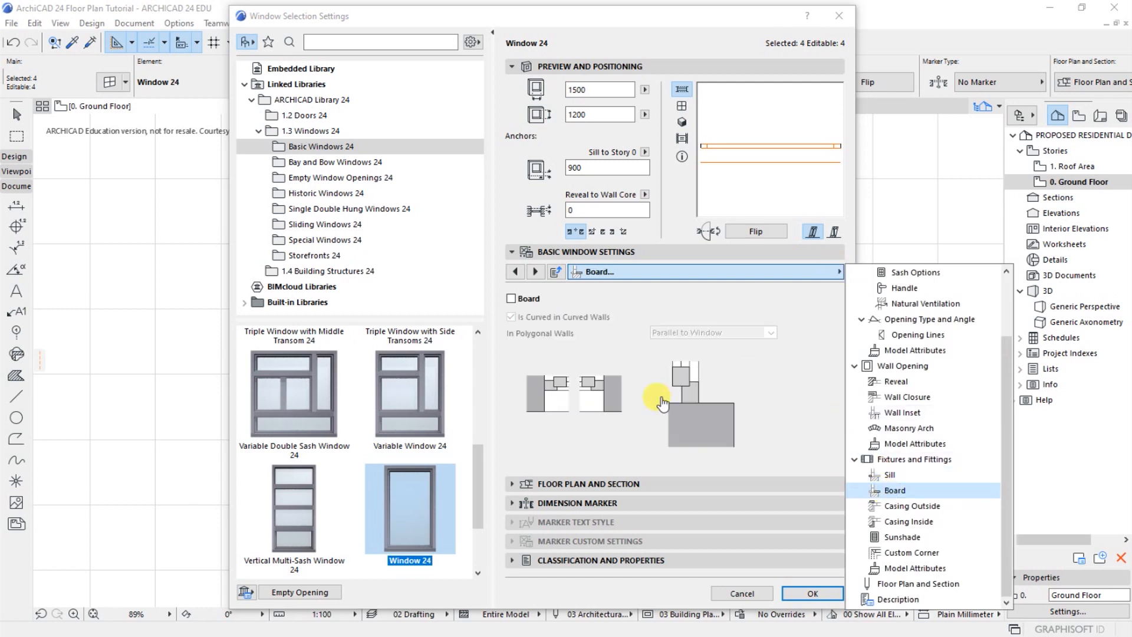
{"action": "left_click", "coordinate": [512, 301]}
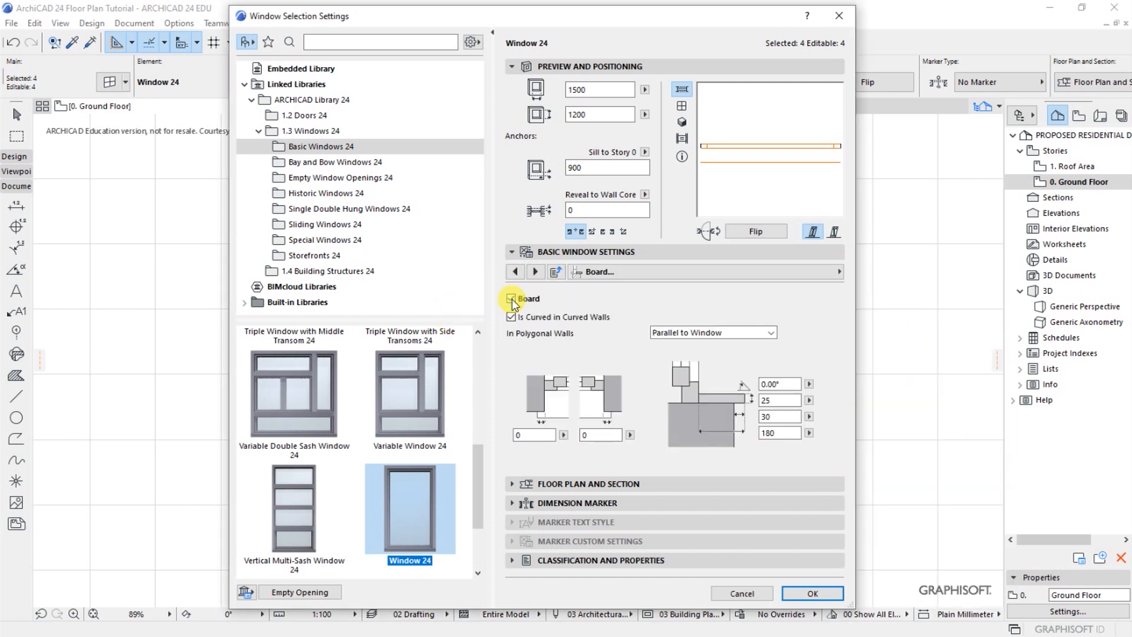
Set the sash type of the four bedroom windows to H-V Grid
{"action": "left_click", "coordinate": [839, 272]}
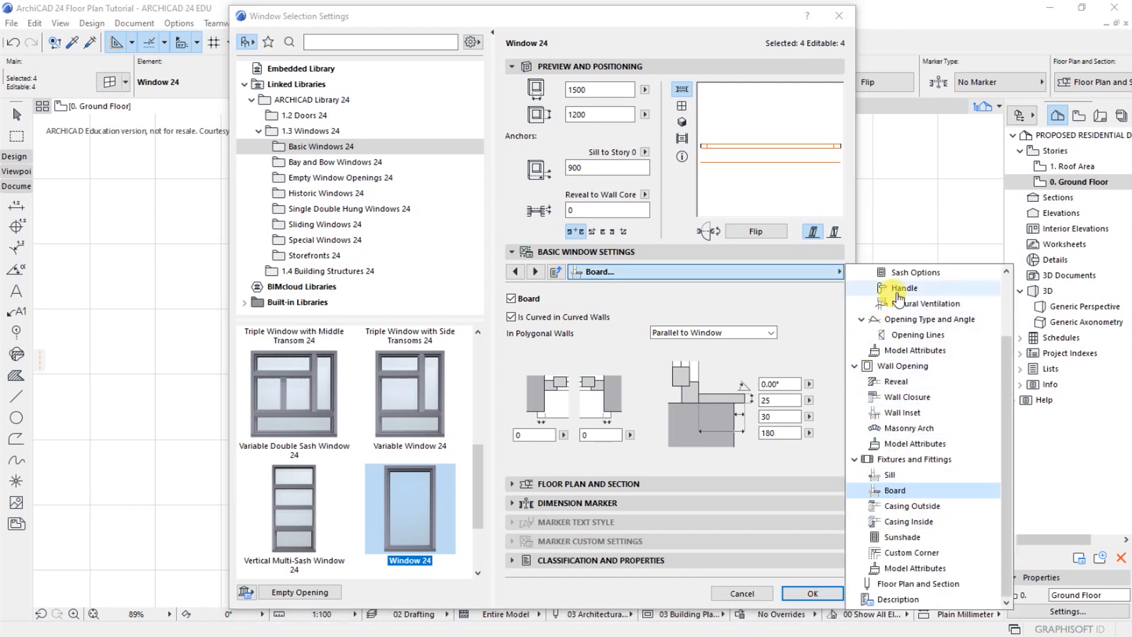
{"action": "left_click", "coordinate": [902, 272]}
{"action": "left_click", "coordinate": [624, 348]}
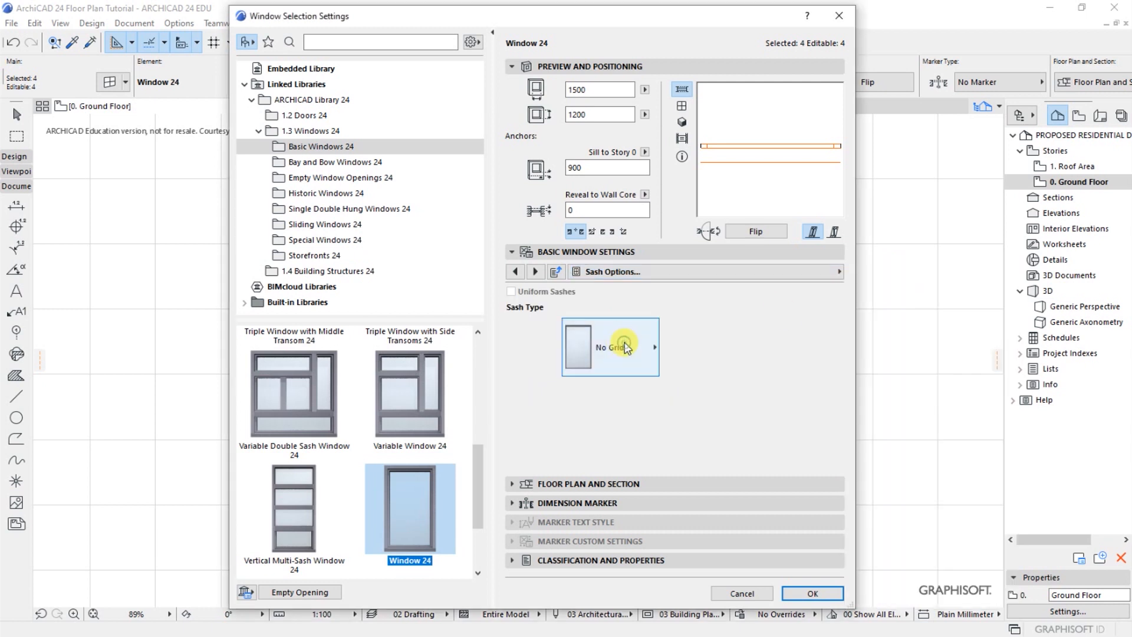
{"action": "left_click", "coordinate": [616, 347]}
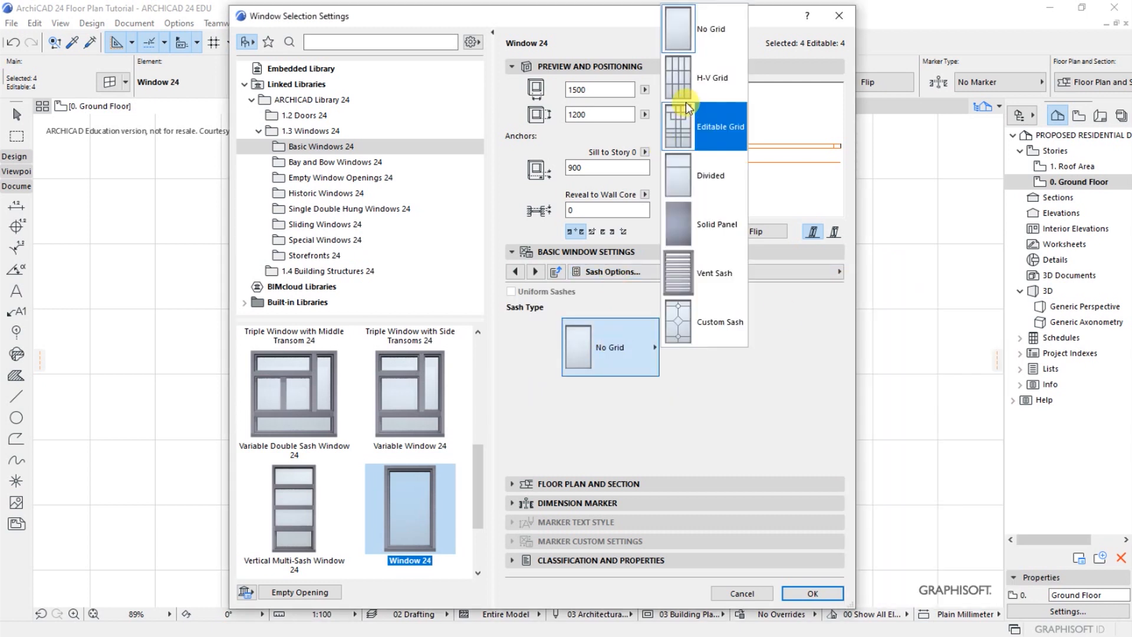
{"action": "left_click", "coordinate": [682, 83]}
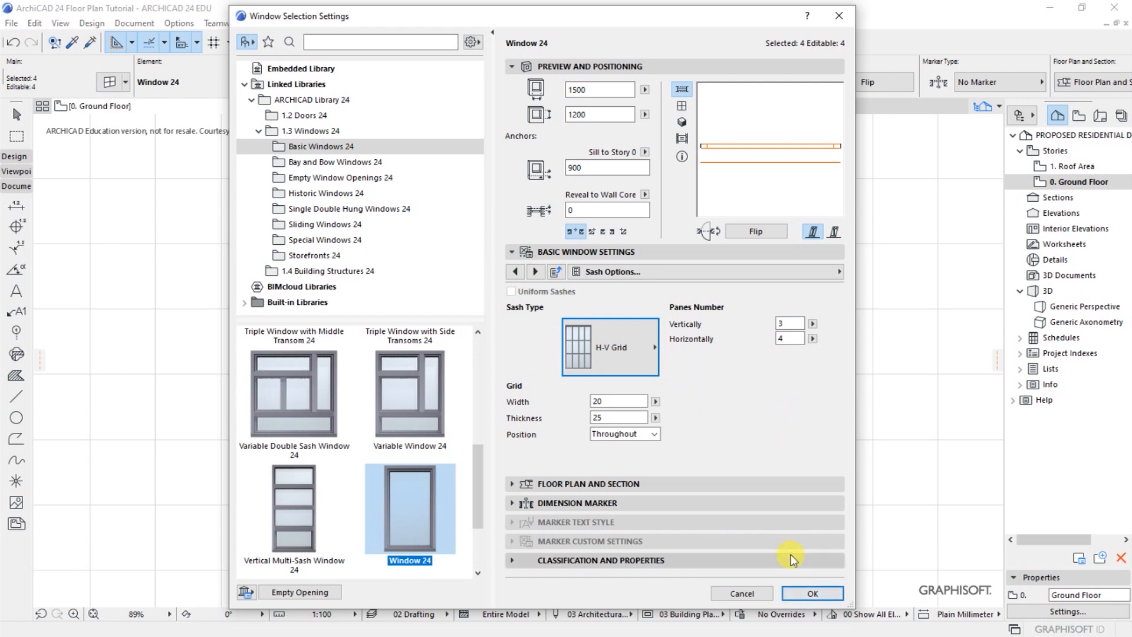
Set the reveal depth of the four bedroom windows to 30, apply the settings and deselect the windows
{"action": "left_click", "coordinate": [573, 210]}
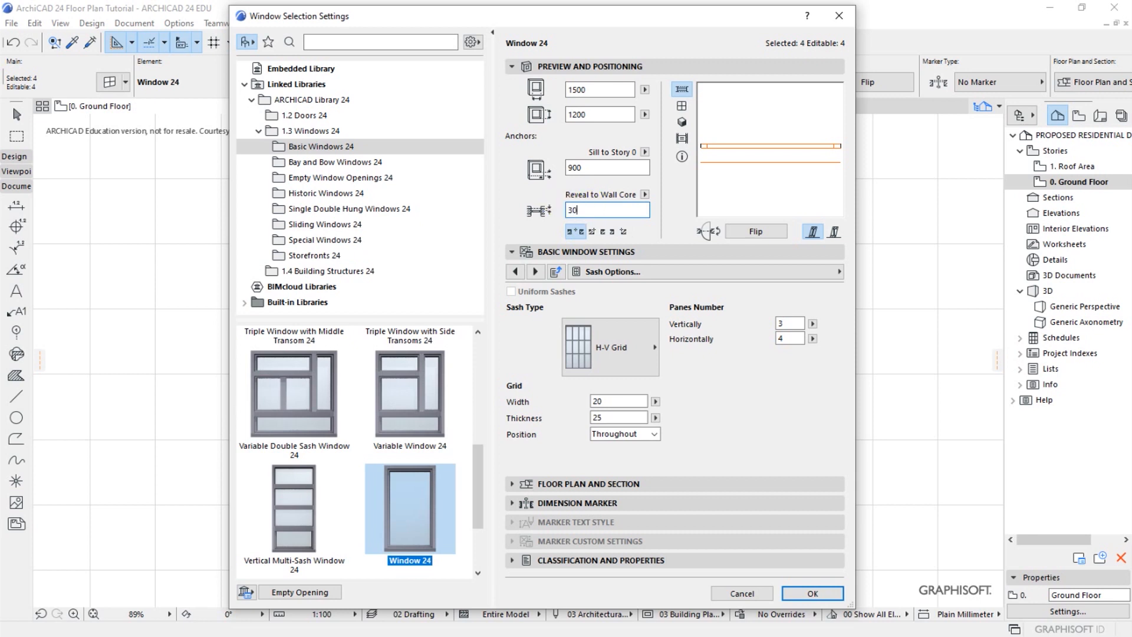
{"action": "left_click", "coordinate": [802, 592]}
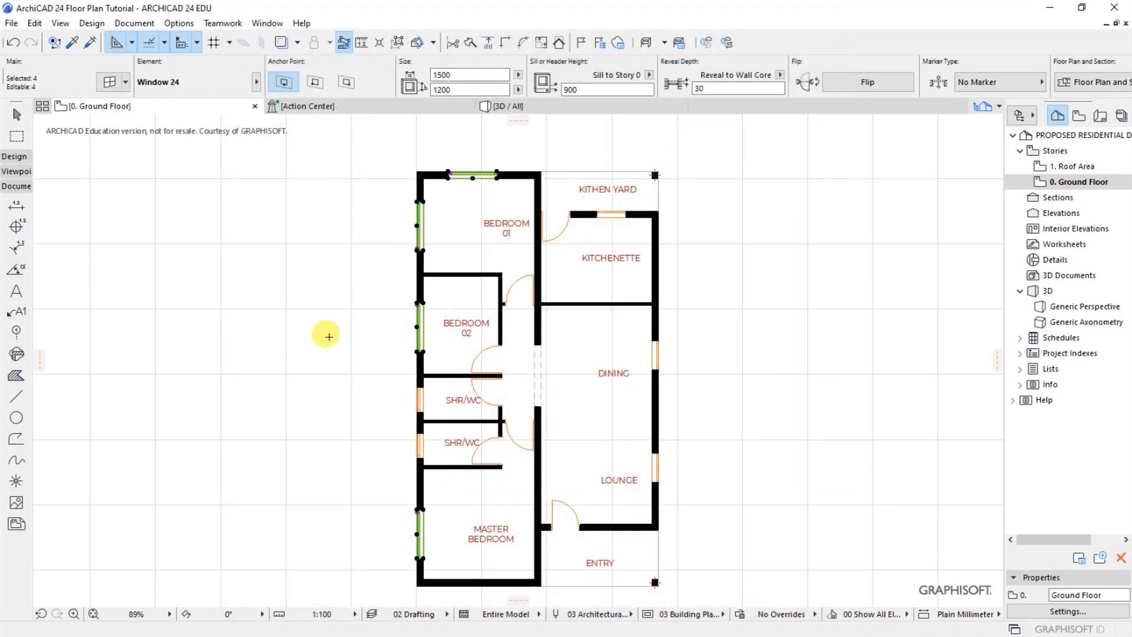
{"action": "key", "text": "Escape"}
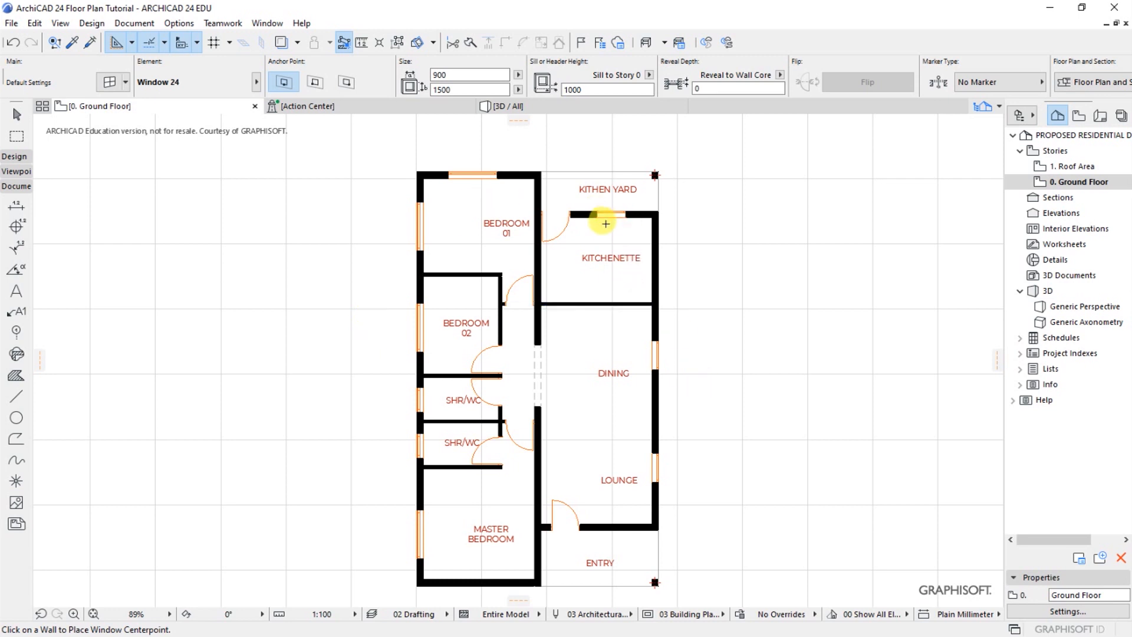
In the selection settings of the Kitchenette window, set the sill height to 900, the height to 1200 and the width to 1200
{"action": "left_click", "coordinate": [627, 219]}
{"action": "left_click", "coordinate": [110, 82]}
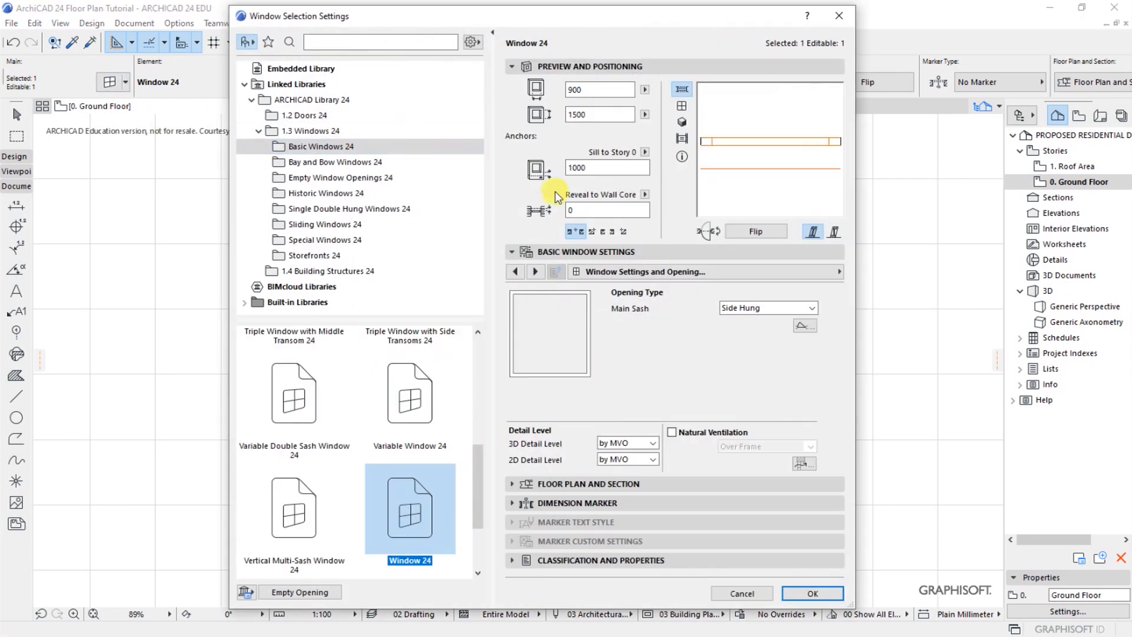
{"action": "left_click", "coordinate": [595, 167]}
{"action": "type", "text": "900"}
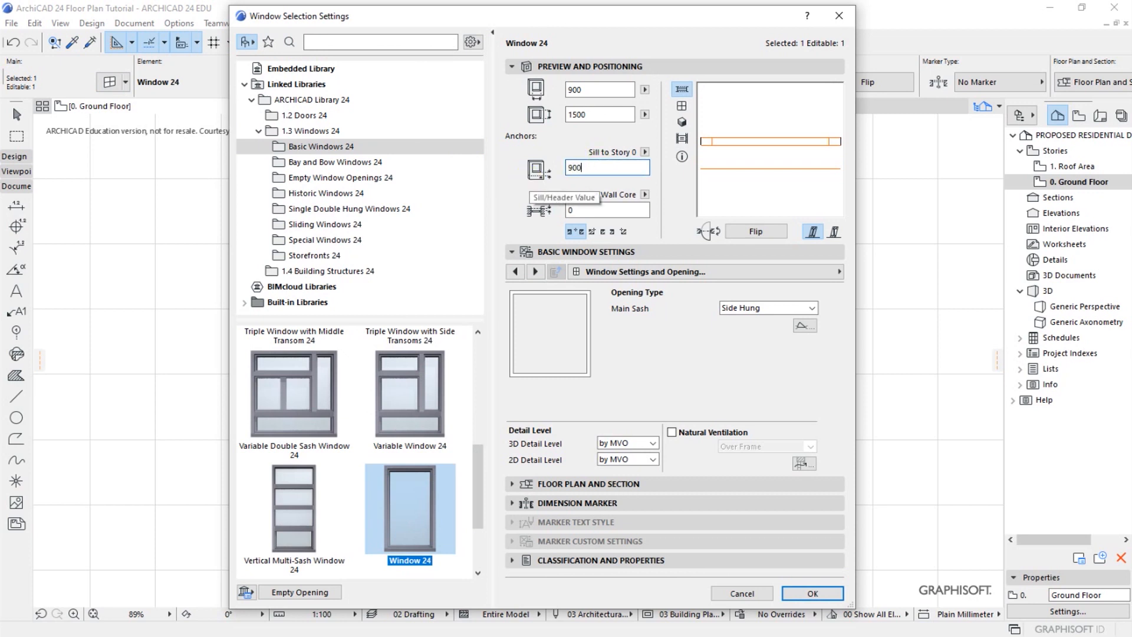
{"action": "left_click", "coordinate": [602, 114]}
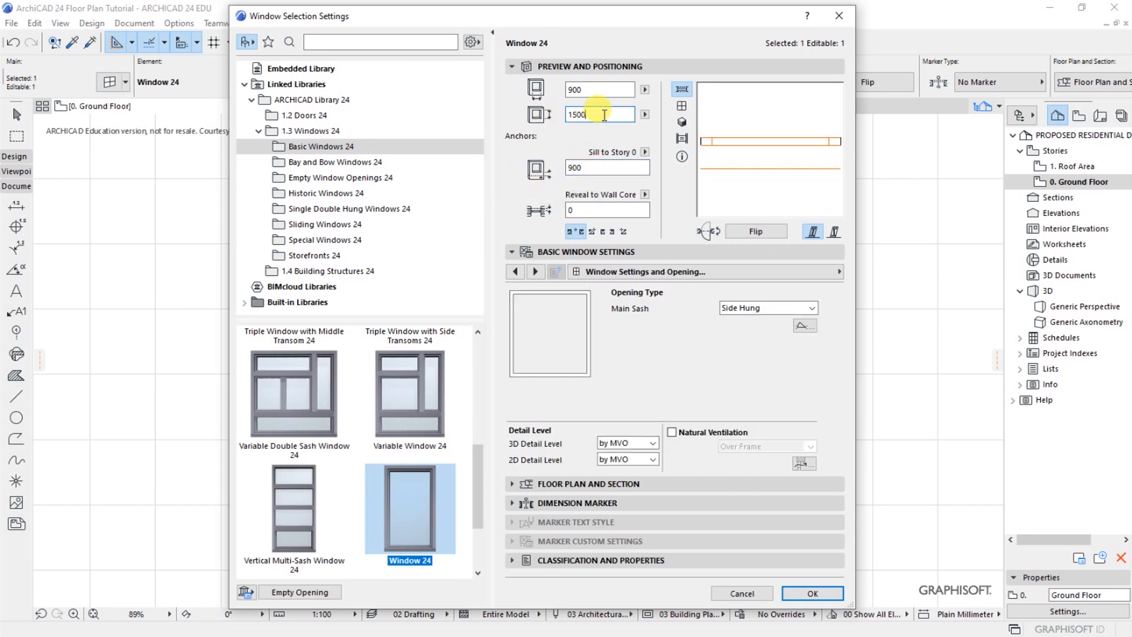
{"action": "type", "text": "12"}
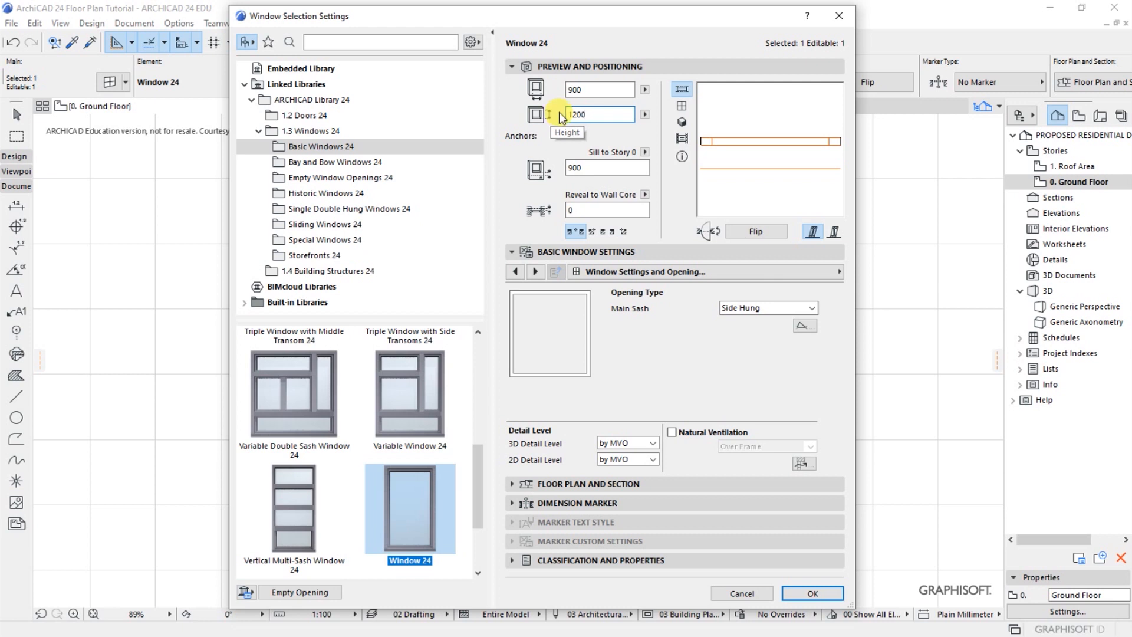
{"action": "type", "text": "00"}
{"action": "left_click", "coordinate": [568, 89]}
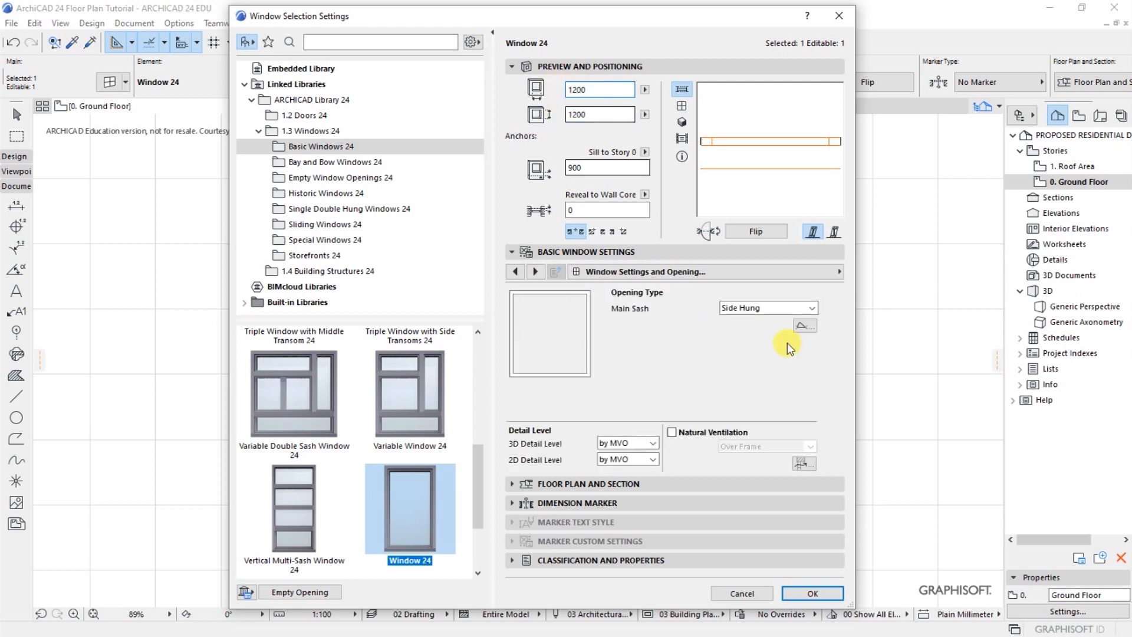
Set the Kitchenette window's main sash opening to Side Hung Mirrored and its sash type to H-V Grid
{"action": "left_click", "coordinate": [811, 308]}
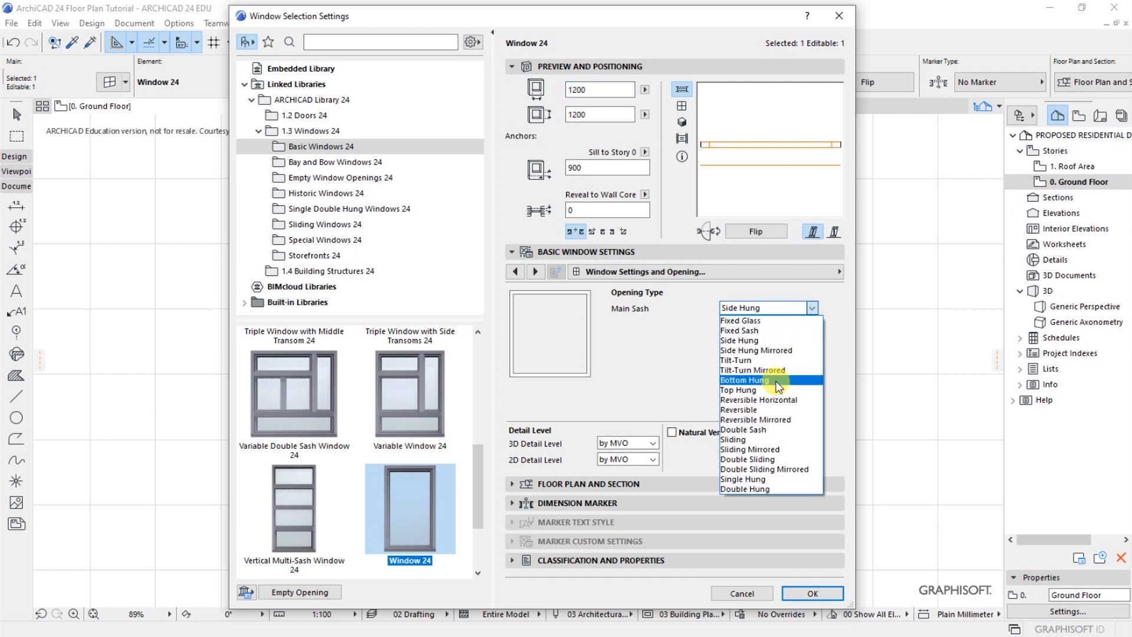
{"action": "left_click", "coordinate": [772, 352]}
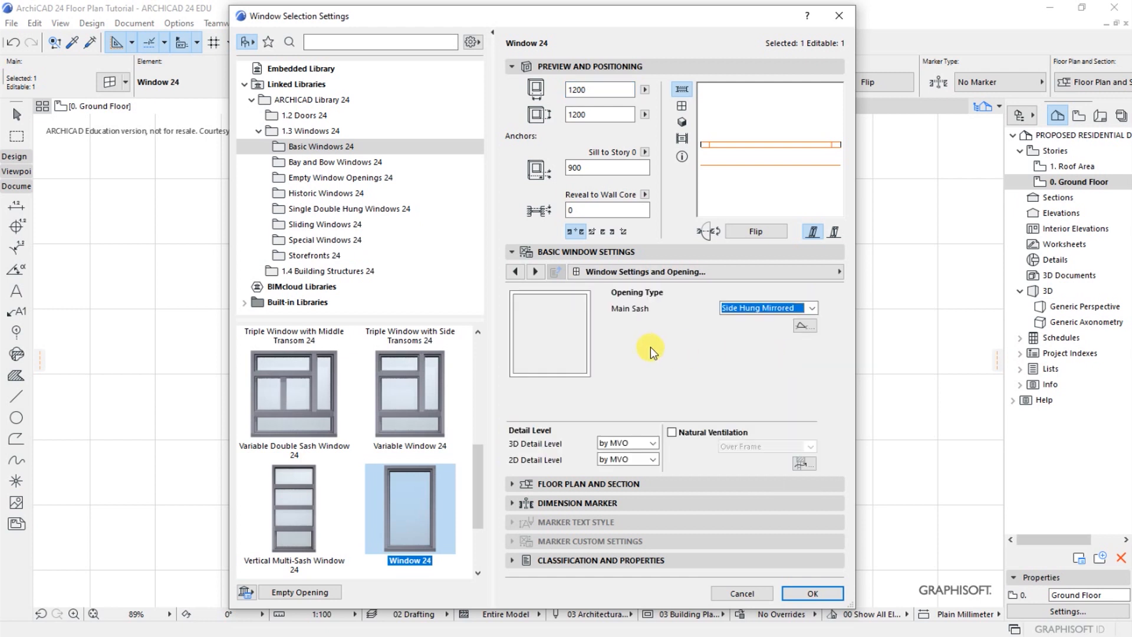
{"action": "left_click", "coordinate": [835, 272]}
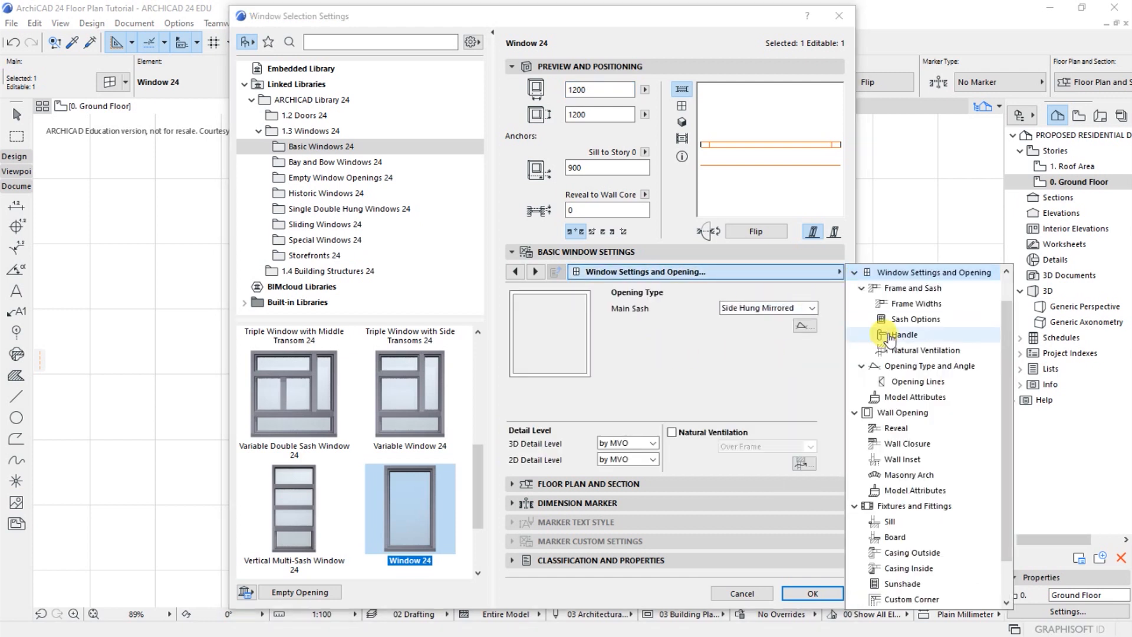
{"action": "left_click", "coordinate": [911, 319]}
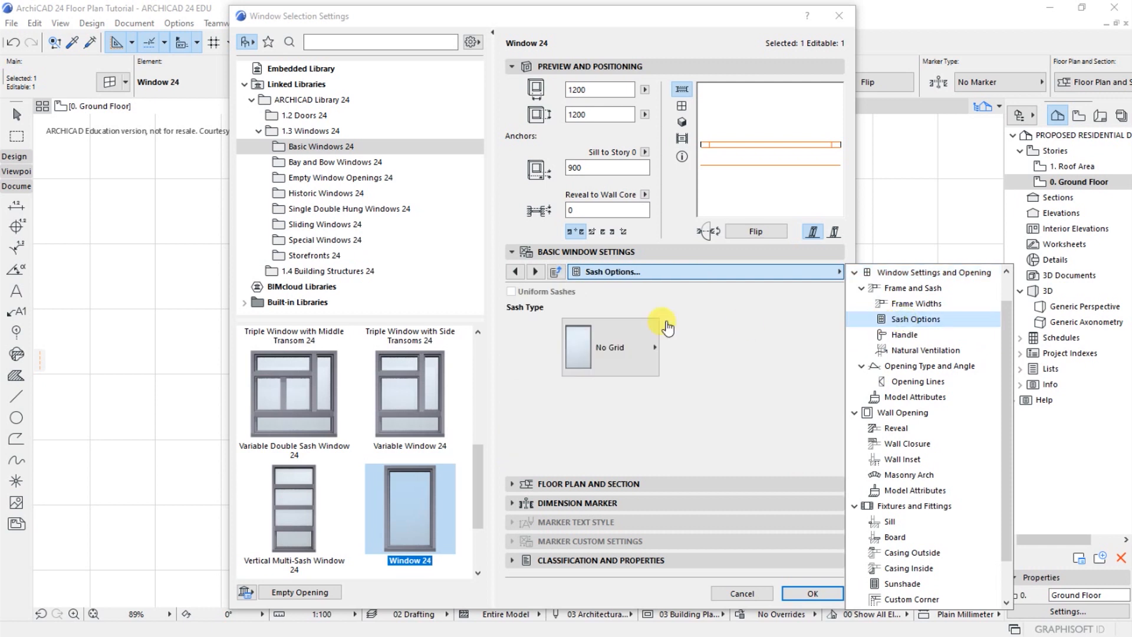
{"action": "left_click", "coordinate": [632, 352]}
{"action": "left_click", "coordinate": [704, 76]}
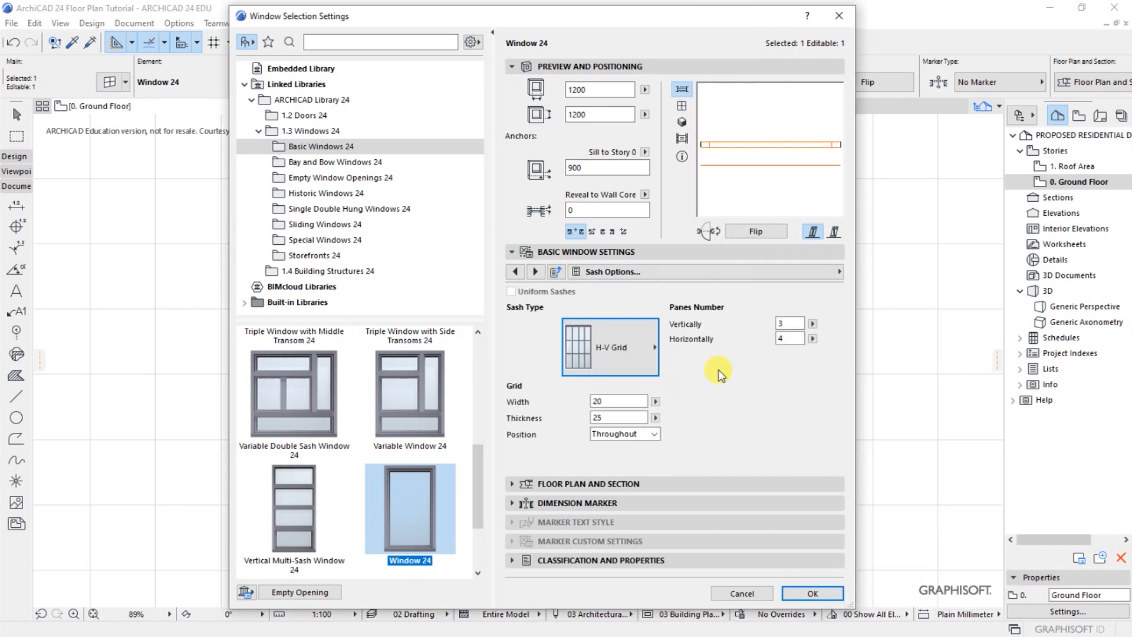
Enable the sill with Sill Oversize and the board for the Kitchenette window, apply the settings and deselect it
{"action": "left_click", "coordinate": [836, 271]}
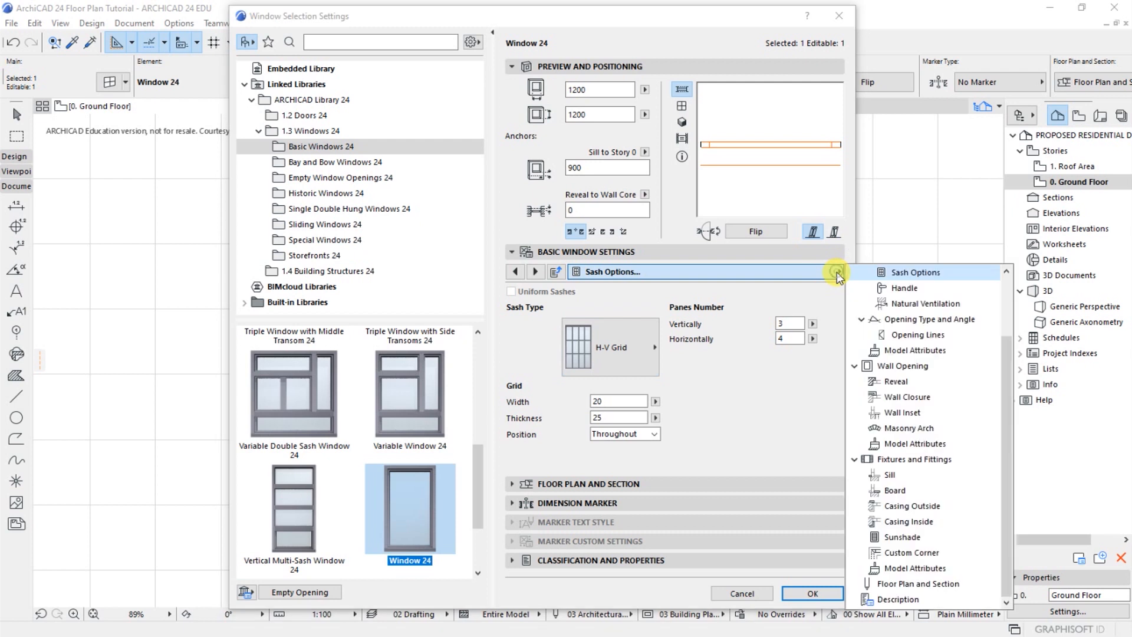
{"action": "left_click", "coordinate": [887, 474]}
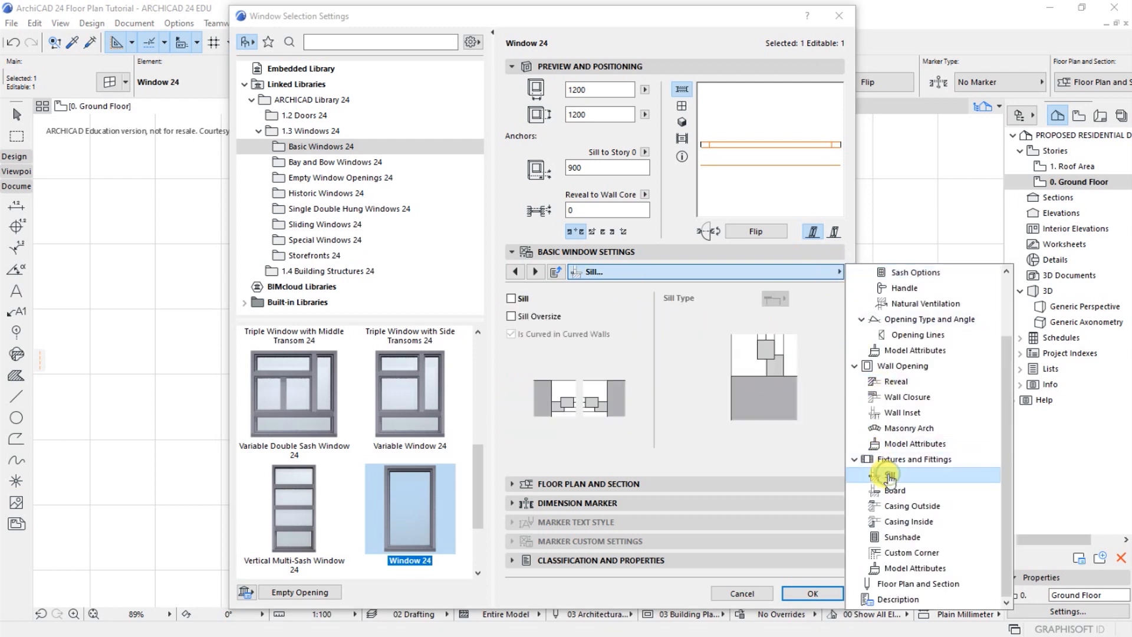
{"action": "left_click", "coordinate": [510, 298]}
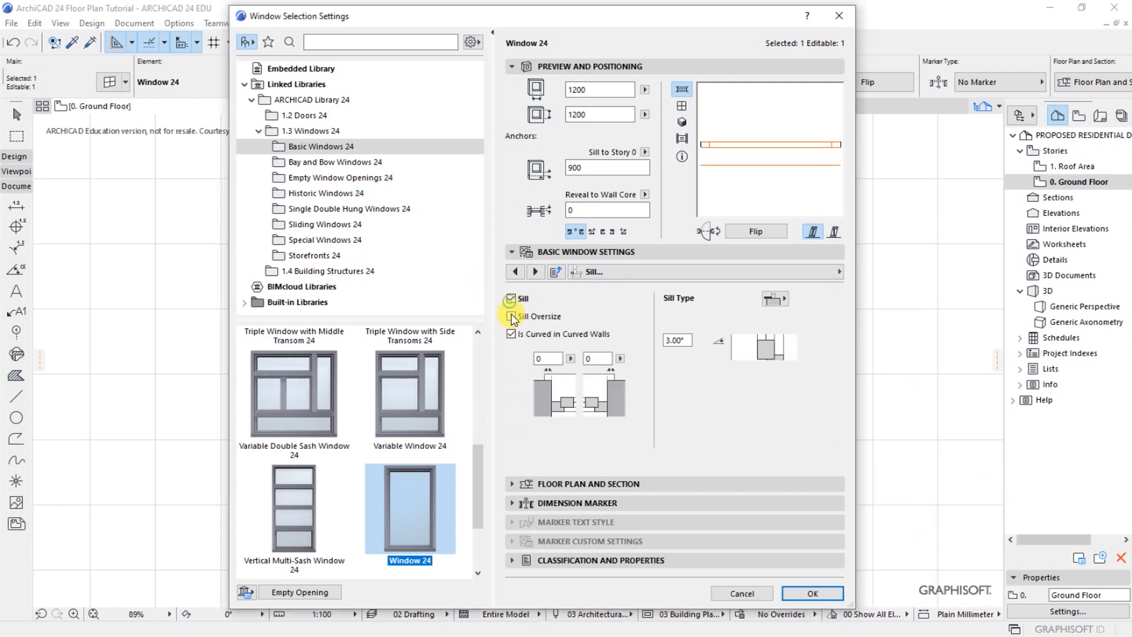
{"action": "left_click", "coordinate": [508, 316]}
{"action": "left_click", "coordinate": [838, 271]}
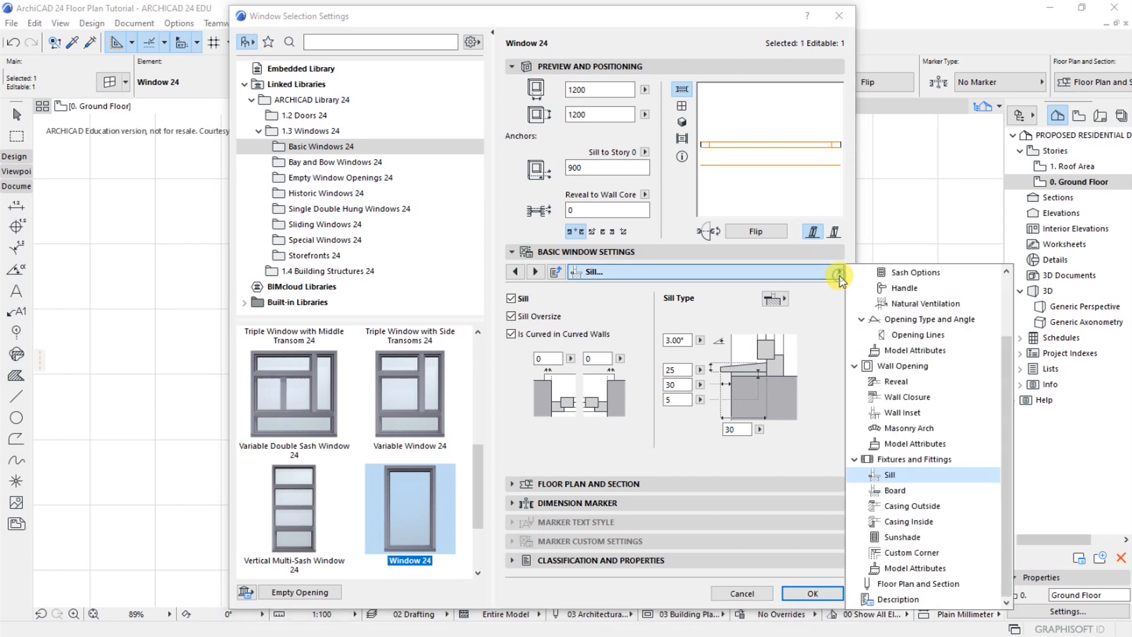
{"action": "left_click", "coordinate": [879, 494]}
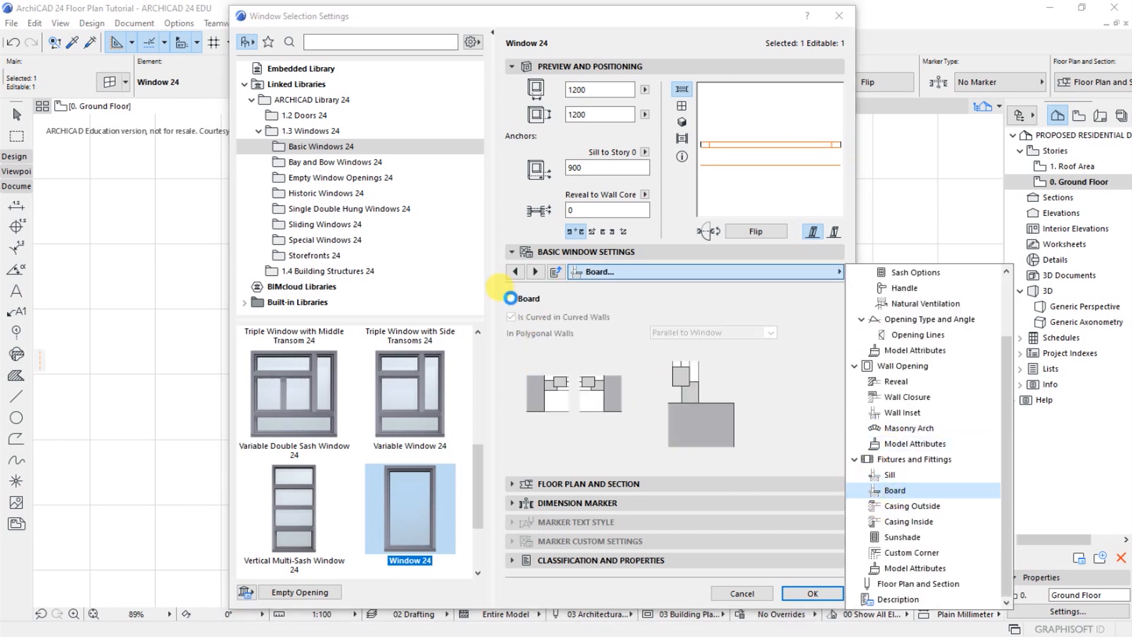
{"action": "left_click", "coordinate": [510, 297]}
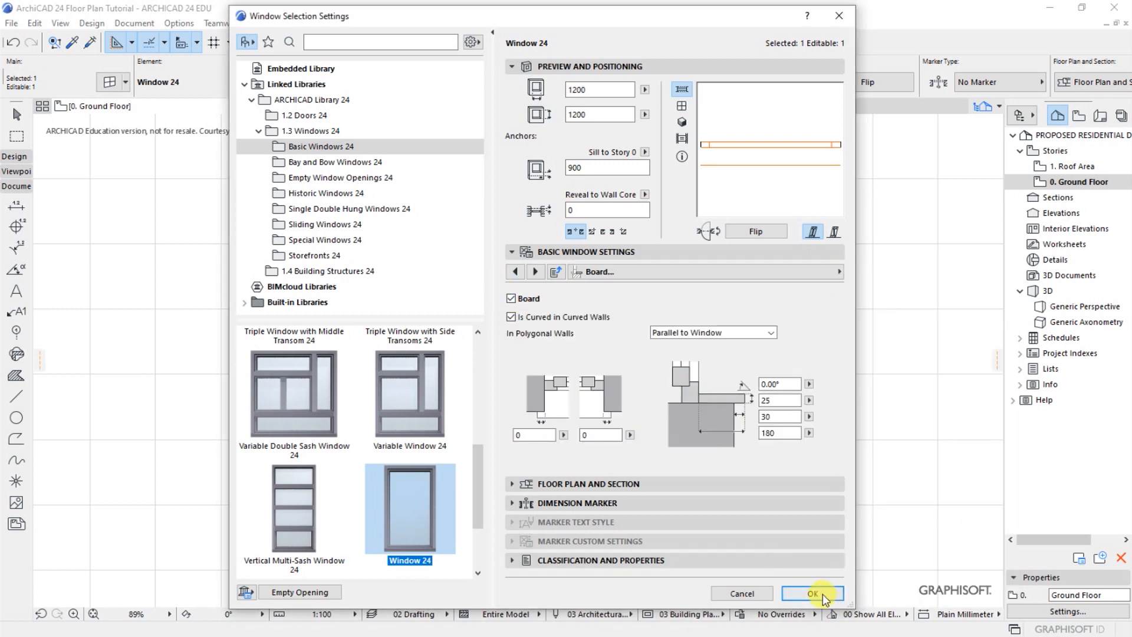
{"action": "left_click", "coordinate": [814, 593]}
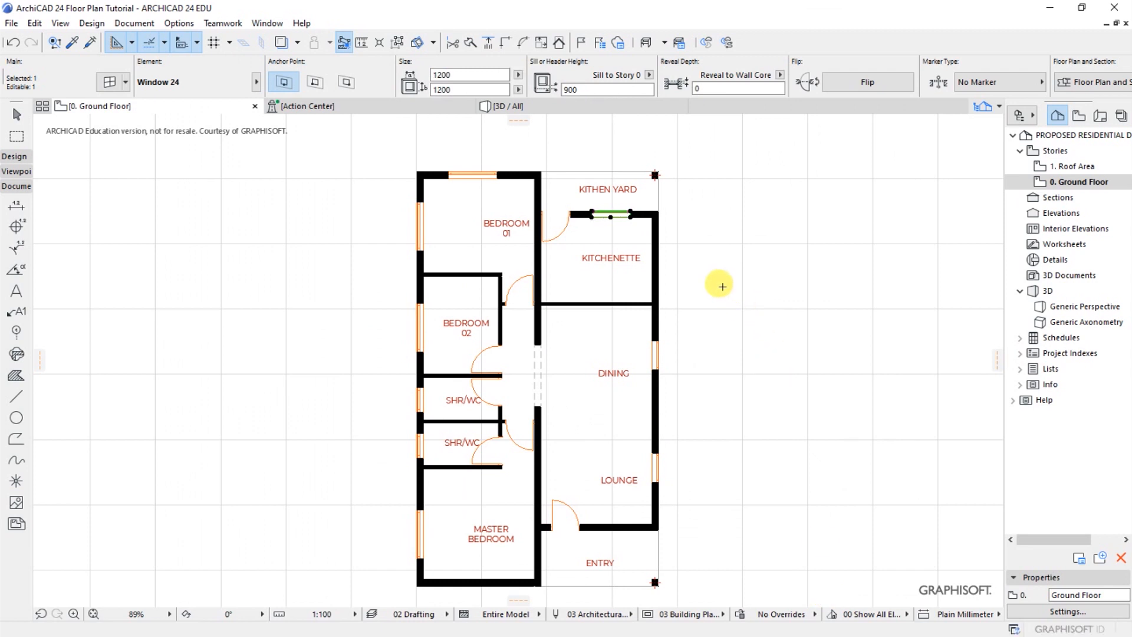
{"action": "key", "text": "Escape"}
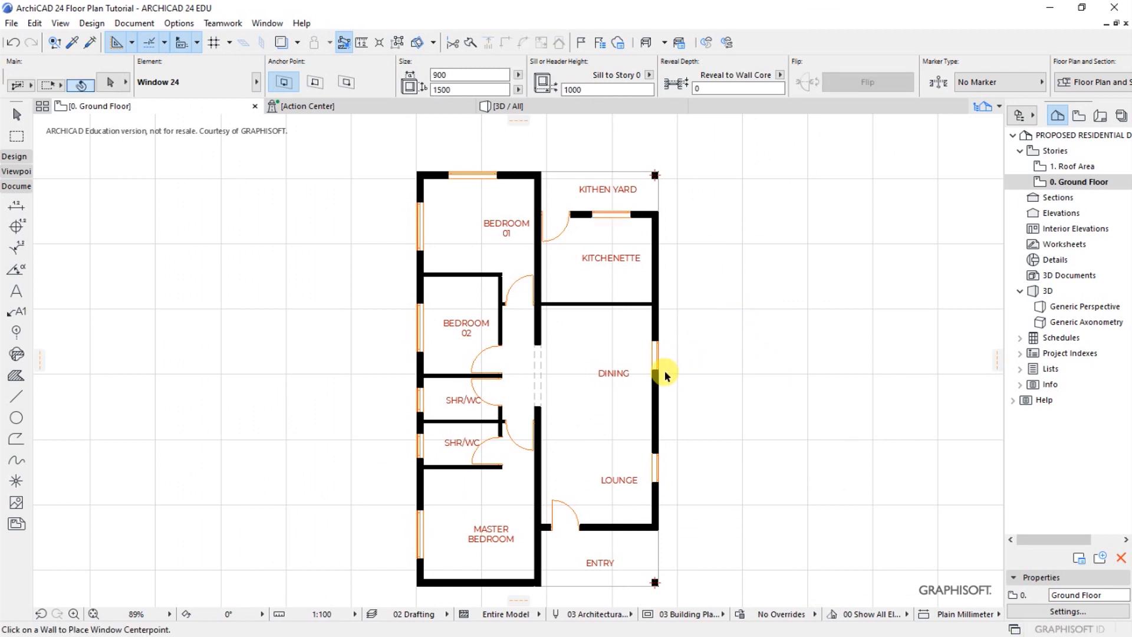
In the selection settings of the Dining and Lounge outer-wall windows, set the sill height to 750, the height to 1350 and the width to 1500
{"action": "left_click", "coordinate": [659, 371]}
{"action": "left_click", "coordinate": [657, 479]}
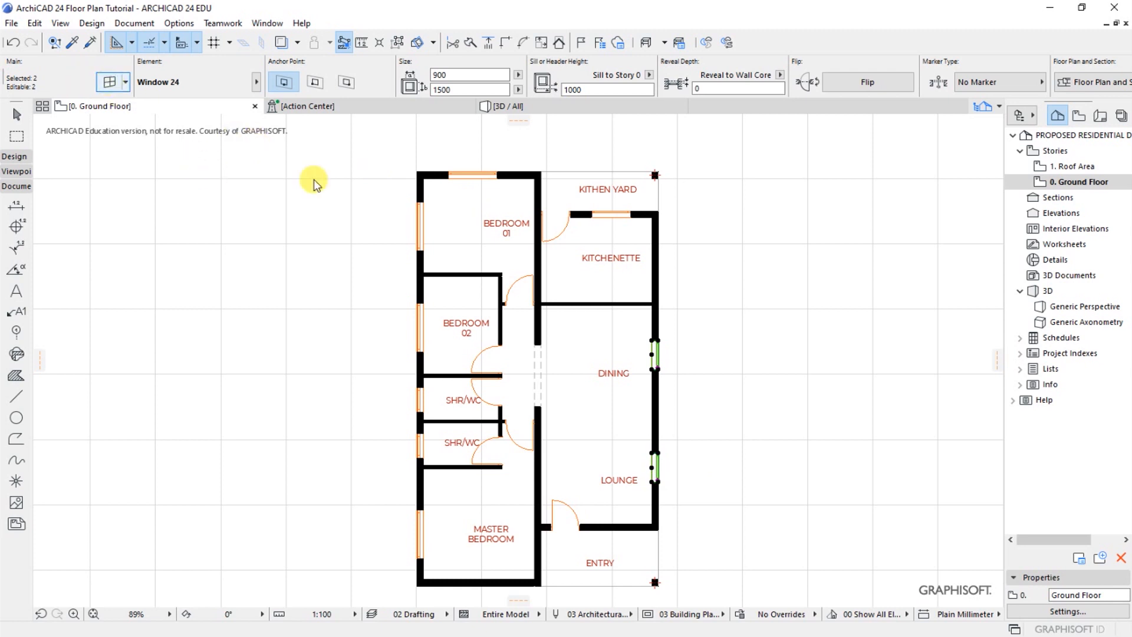
{"action": "key", "text": "ctrl+t"}
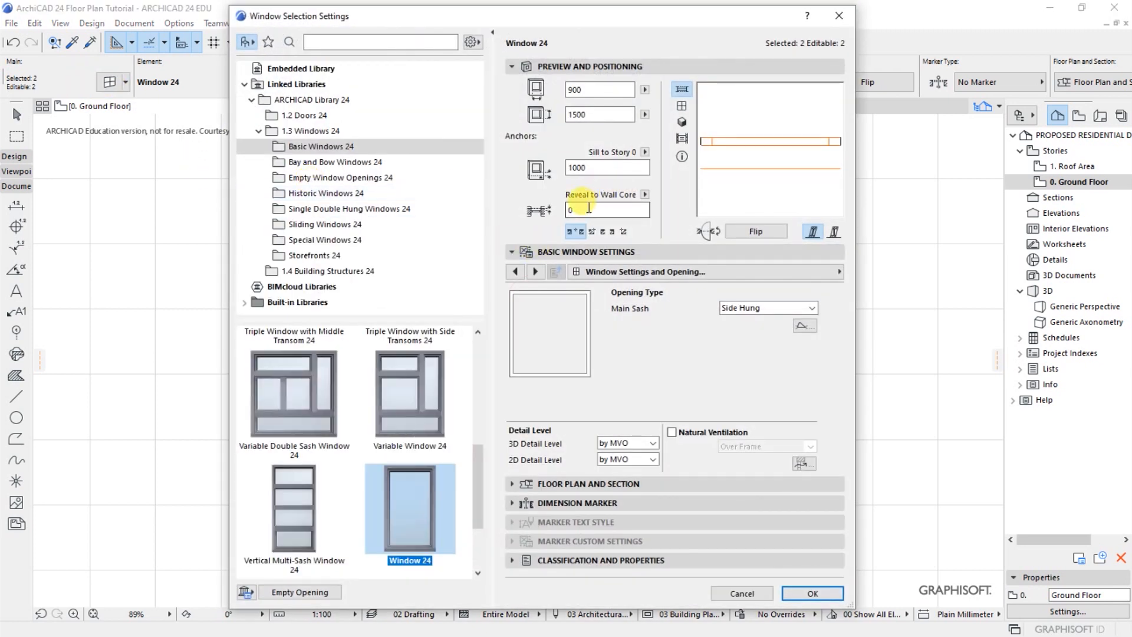
{"action": "left_click", "coordinate": [578, 211]}
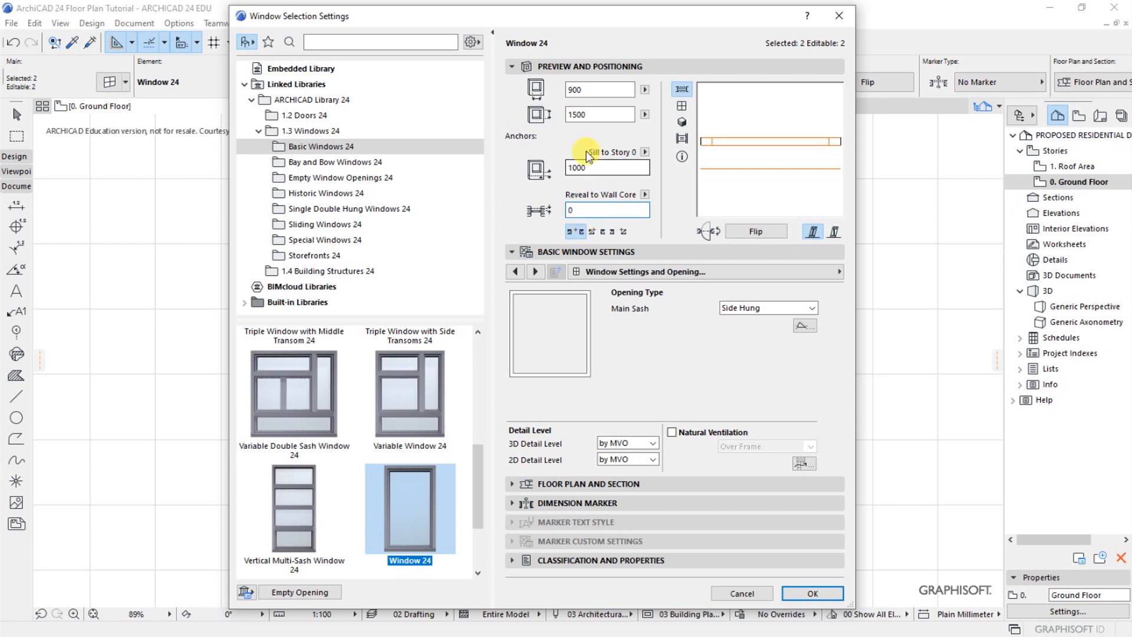
{"action": "left_click", "coordinate": [564, 168]}
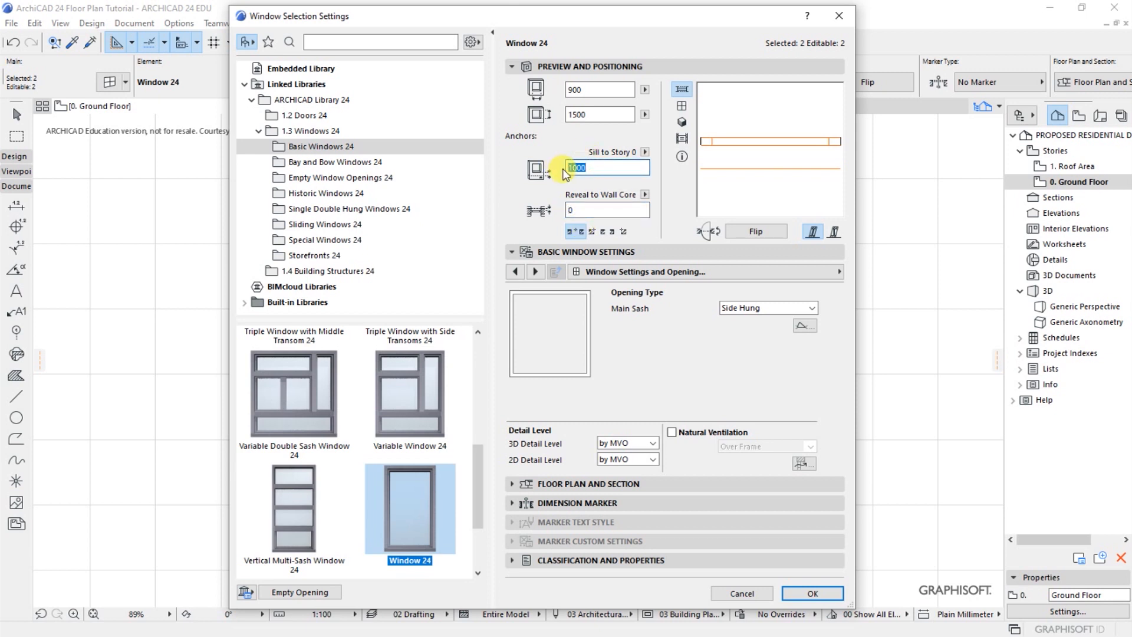
{"action": "left_click", "coordinate": [607, 114]}
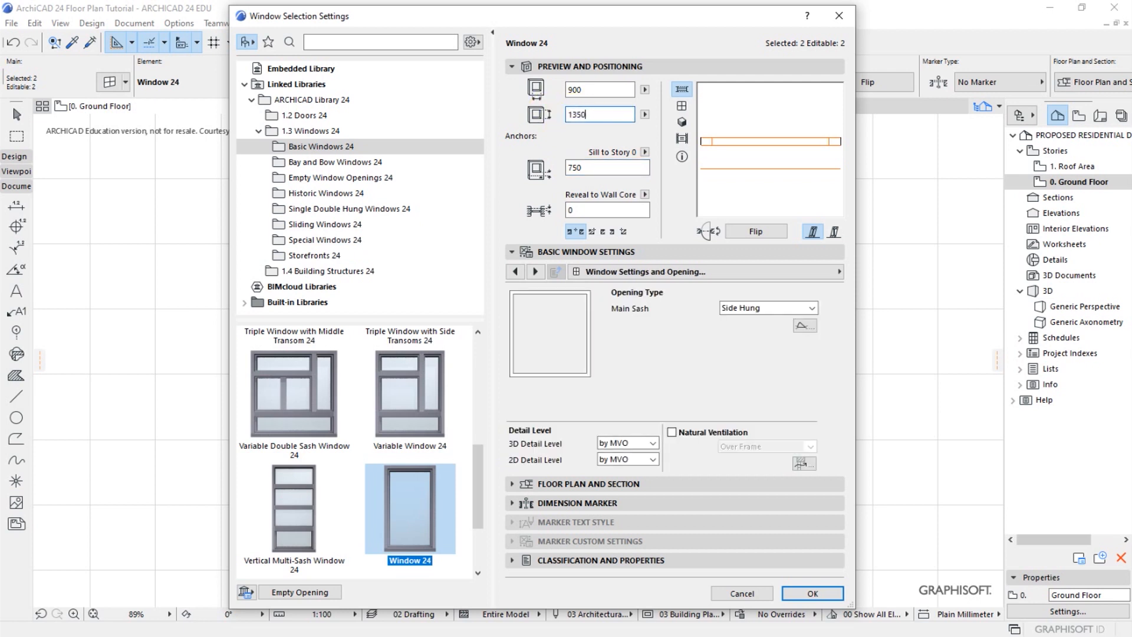
{"action": "left_click", "coordinate": [581, 89]}
{"action": "left_click", "coordinate": [593, 89]}
{"action": "left_click", "coordinate": [599, 112]}
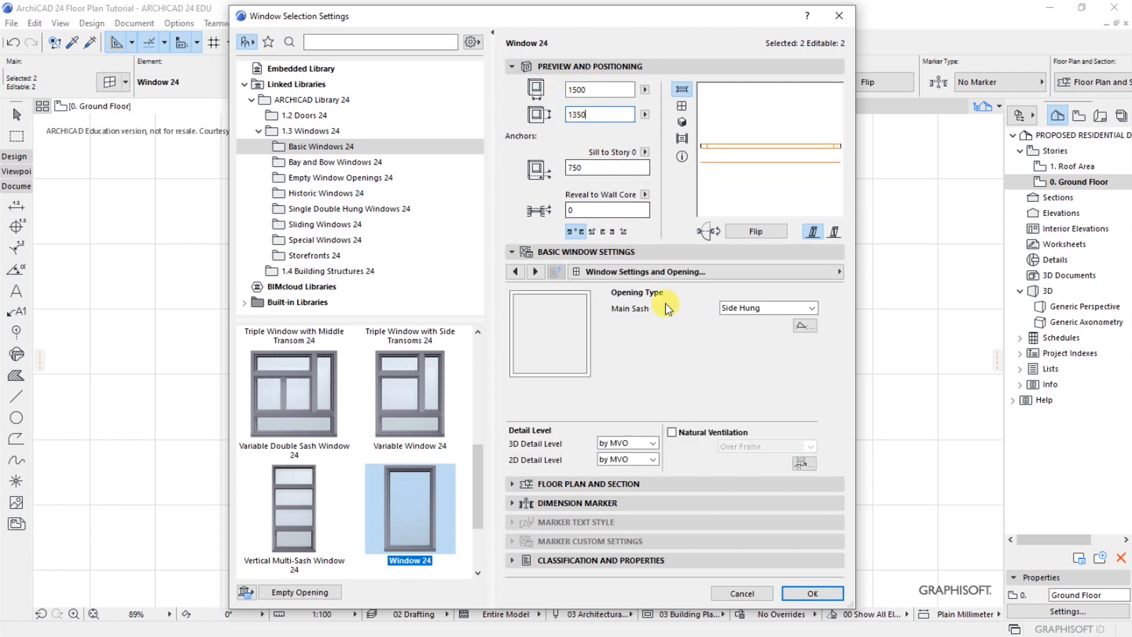
Set the main sash opening of the Dining and Lounge windows to Side Hung Mirrored and enable Uniform Frame Width
{"action": "left_click", "coordinate": [766, 309]}
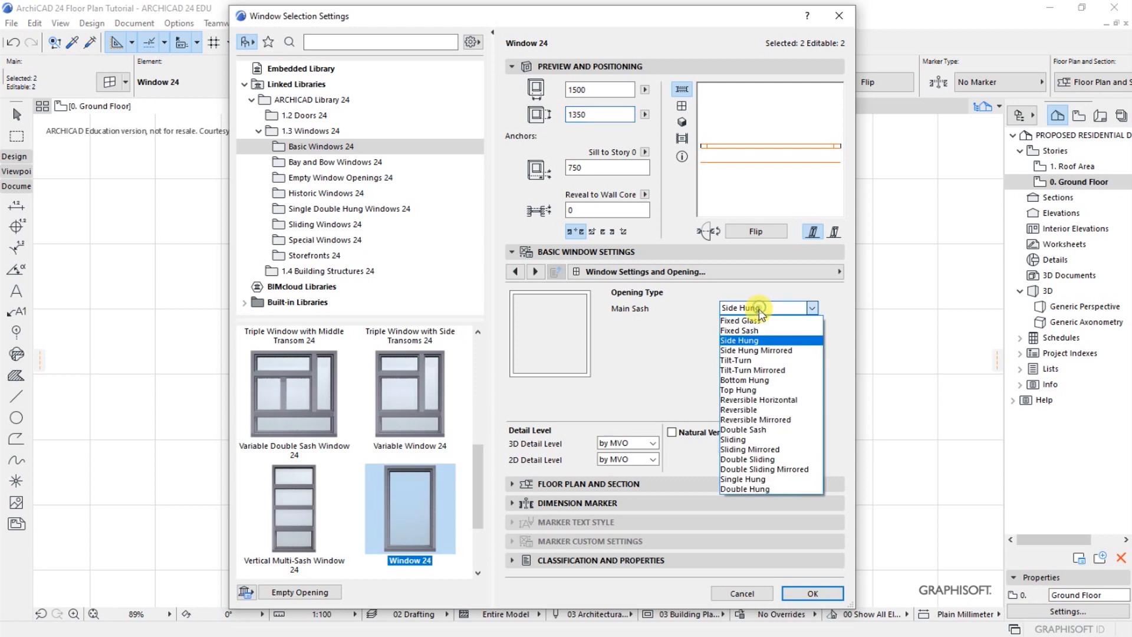
{"action": "left_click", "coordinate": [758, 349]}
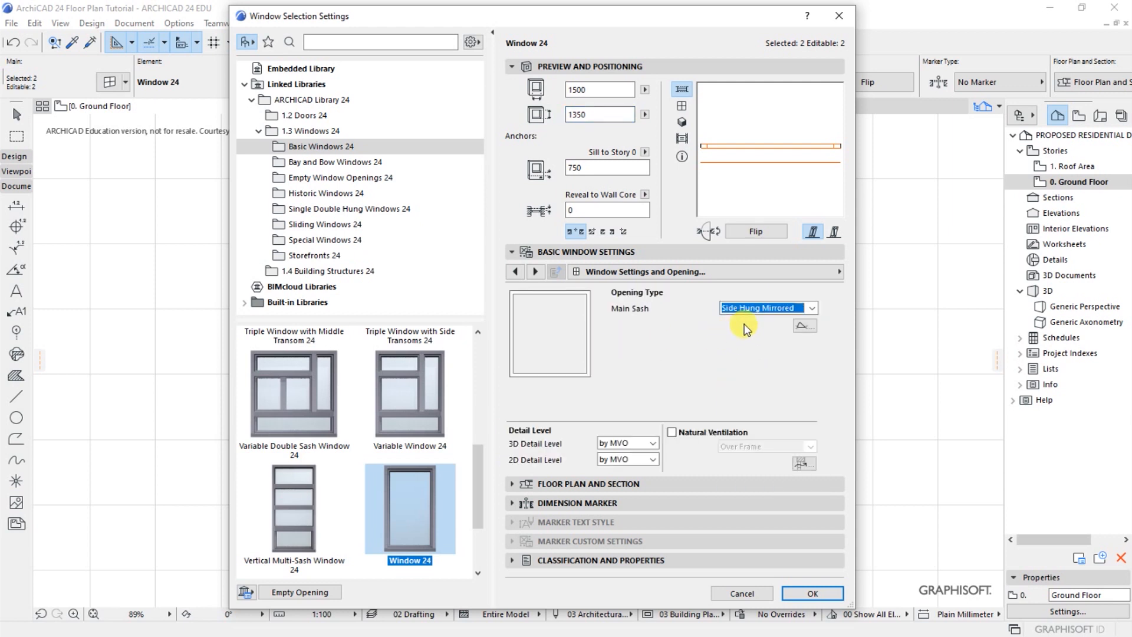
{"action": "left_click", "coordinate": [837, 272]}
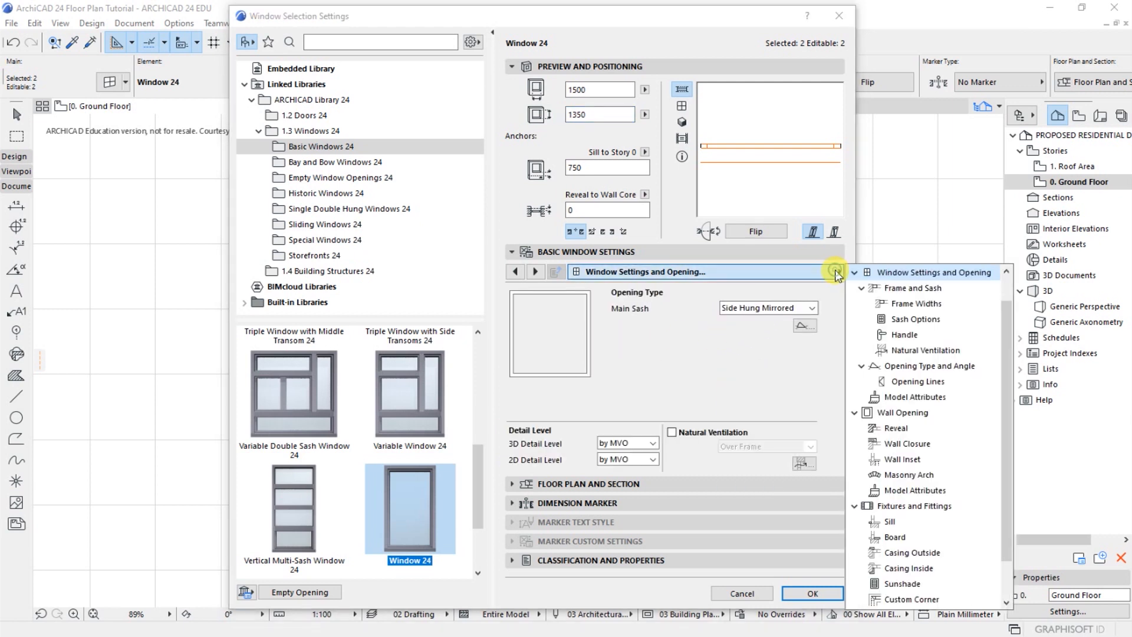
{"action": "left_click", "coordinate": [901, 289]}
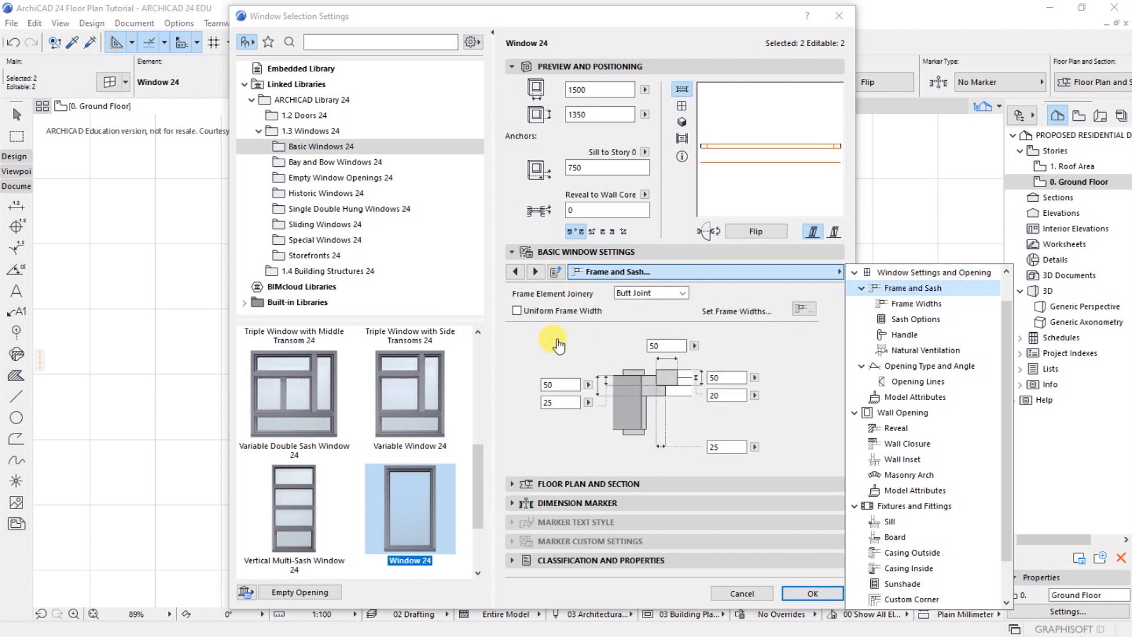
{"action": "left_click", "coordinate": [517, 311]}
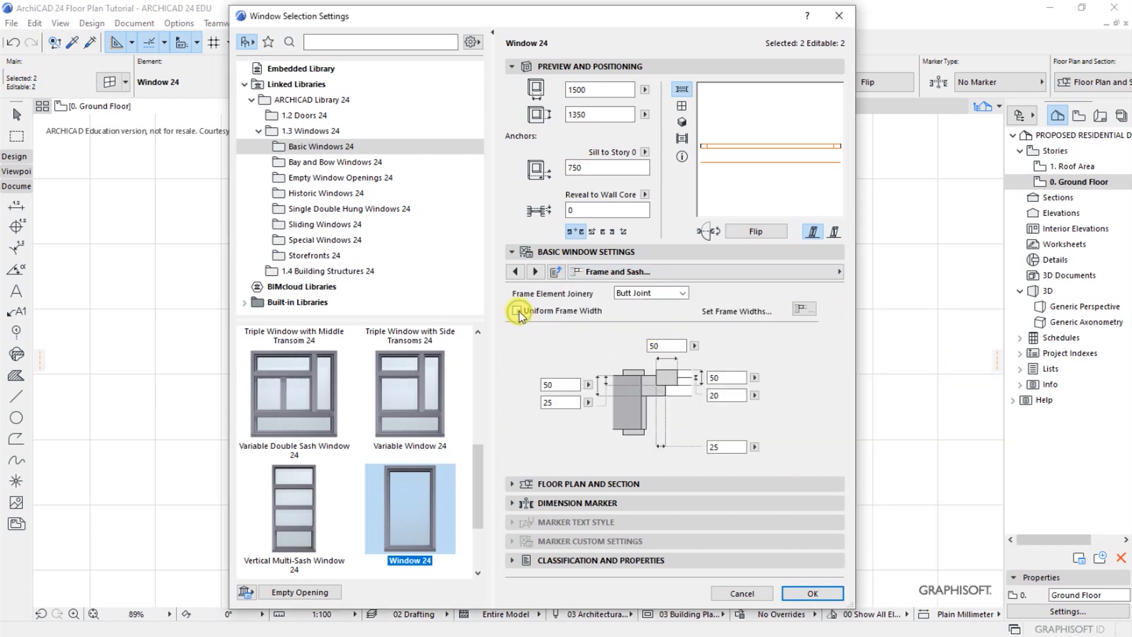
Set the sash type of the Dining and Lounge windows to H-V Grid with 3 panes vertically
{"action": "left_click", "coordinate": [839, 272]}
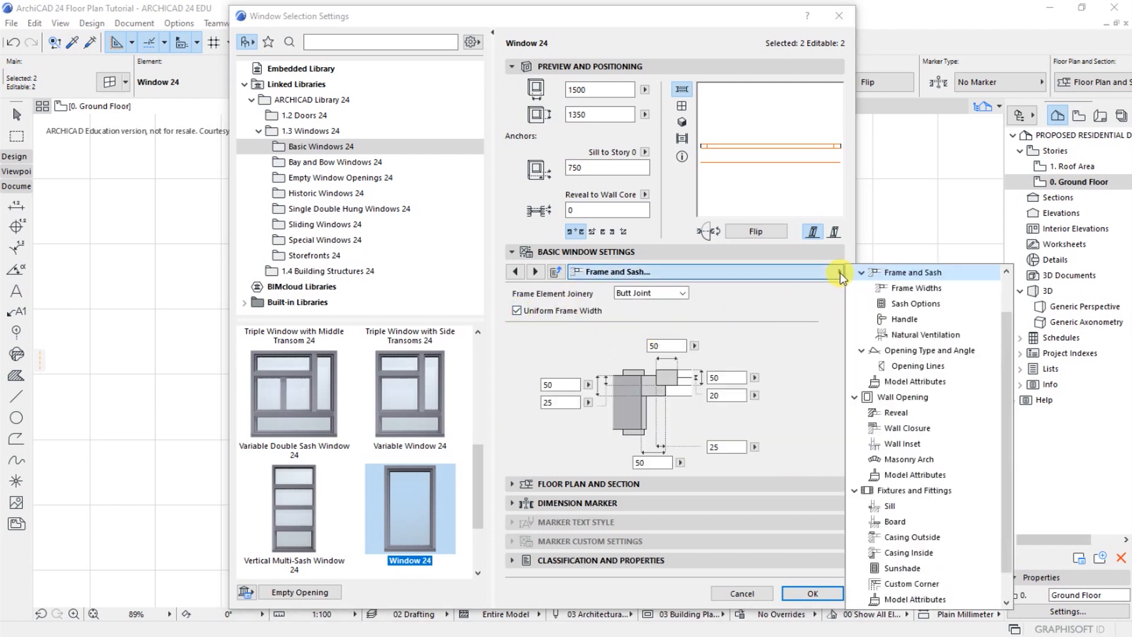
{"action": "left_click", "coordinate": [899, 305]}
{"action": "left_click", "coordinate": [548, 361]}
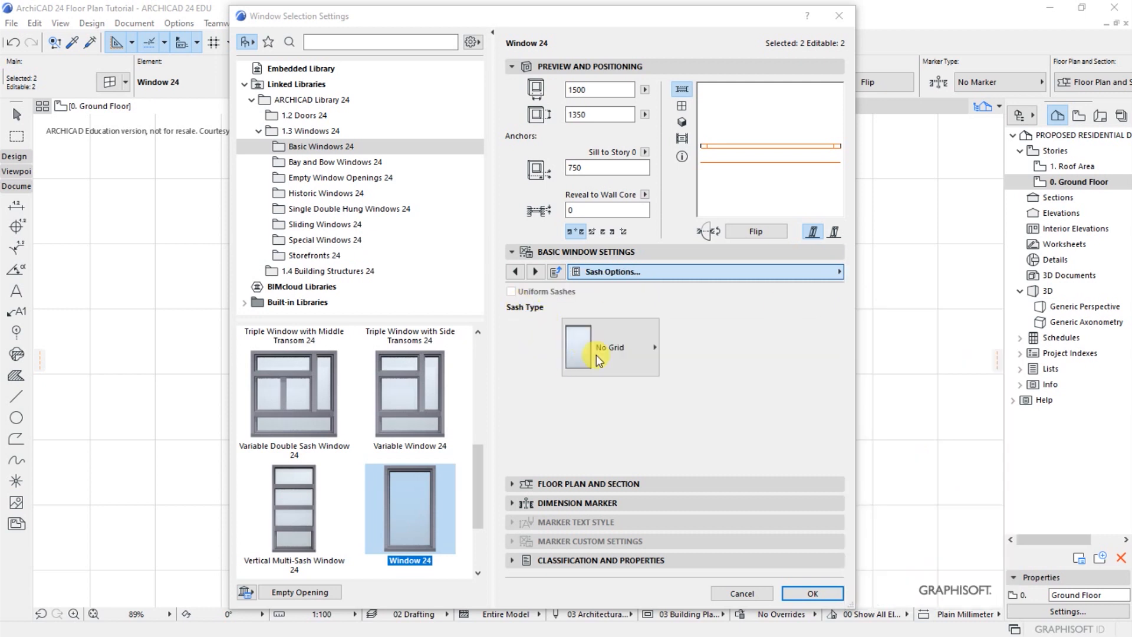
{"action": "left_click", "coordinate": [654, 347]}
{"action": "left_click", "coordinate": [681, 82]}
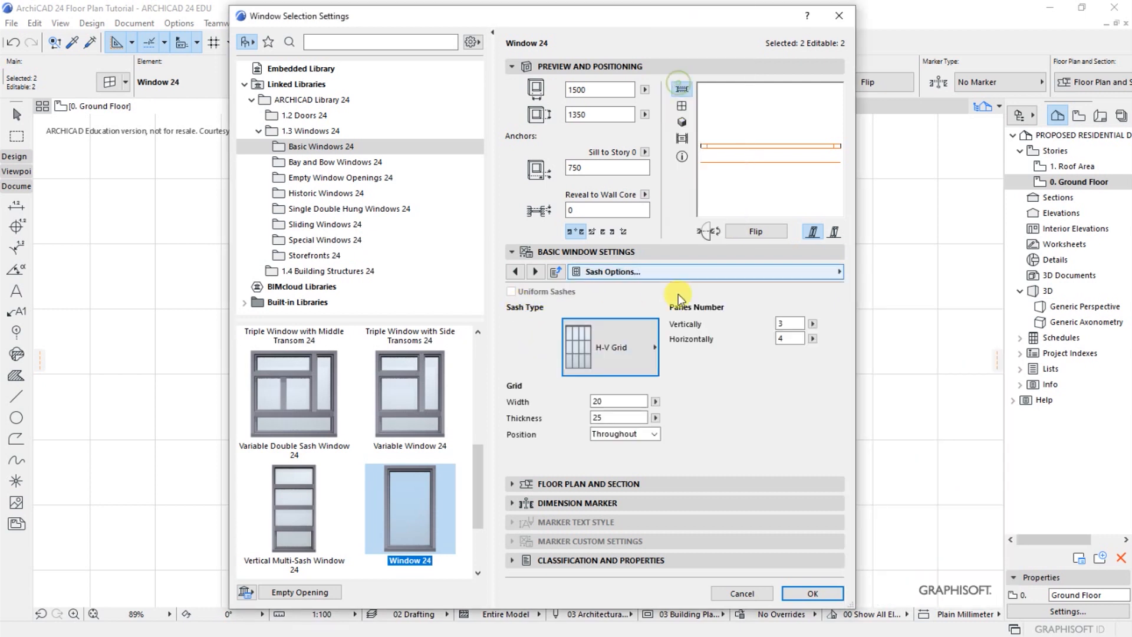
{"action": "left_click", "coordinate": [790, 324]}
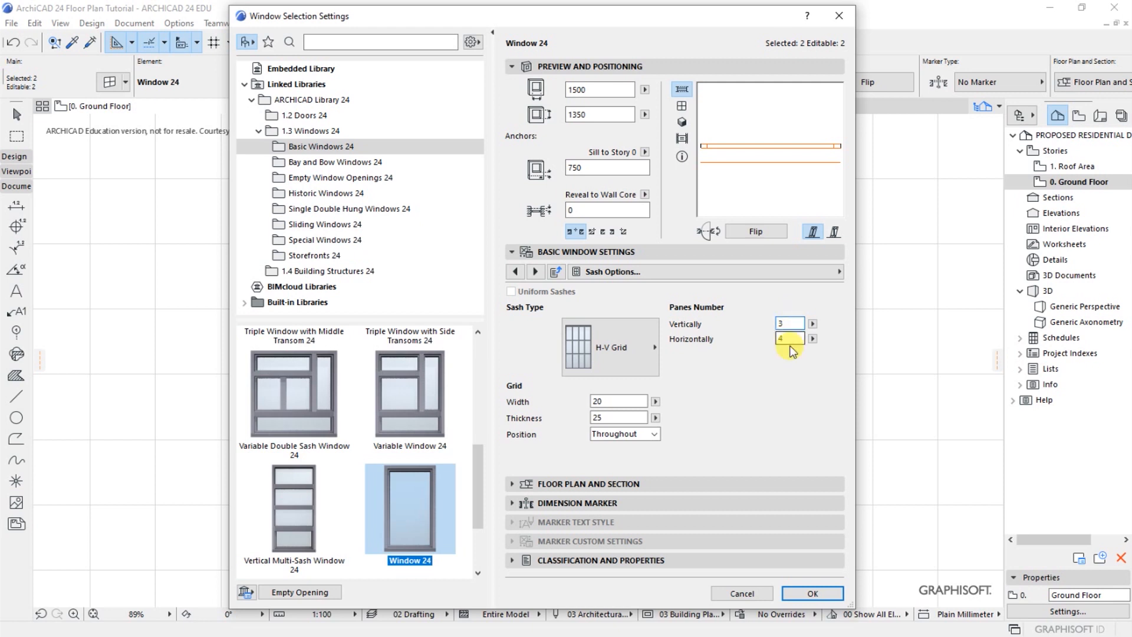
Enable the sill with Sill Oversize and the board for the Dining and Lounge windows, apply the settings and deselect them
{"action": "left_click", "coordinate": [839, 272]}
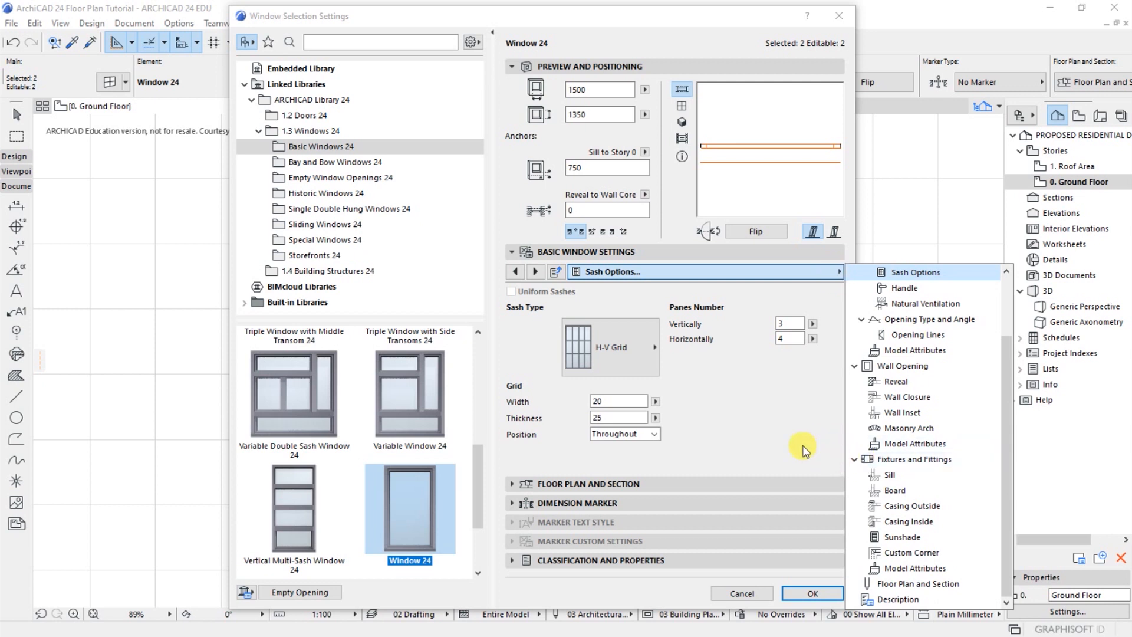
{"action": "left_click", "coordinate": [890, 476]}
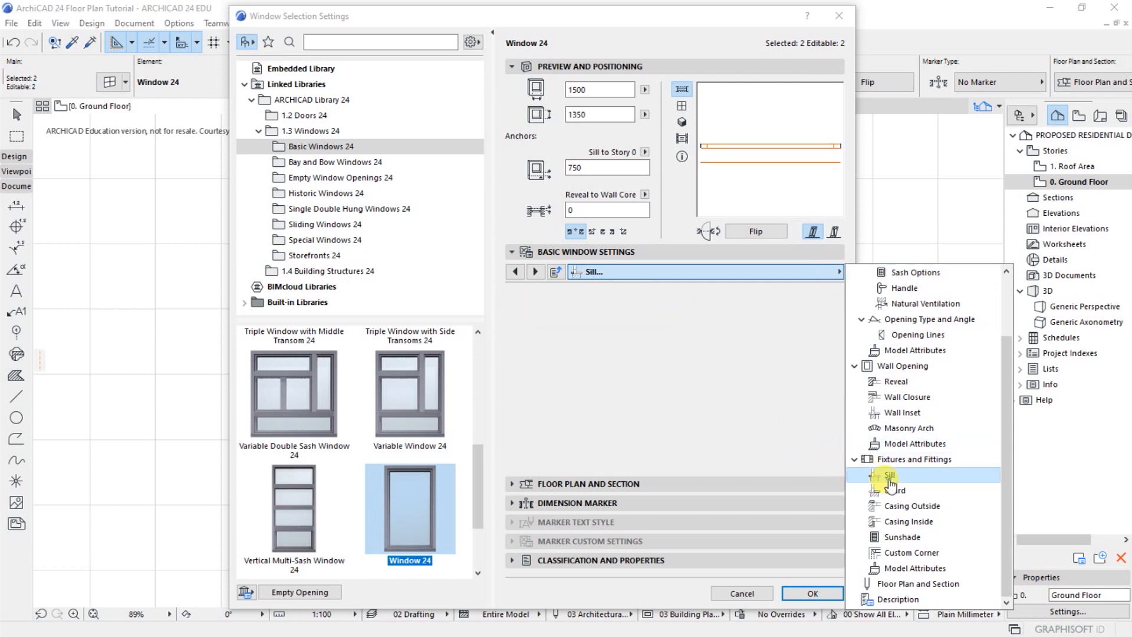
{"action": "left_click", "coordinate": [512, 299]}
{"action": "left_click", "coordinate": [511, 317]}
{"action": "left_click", "coordinate": [840, 273]}
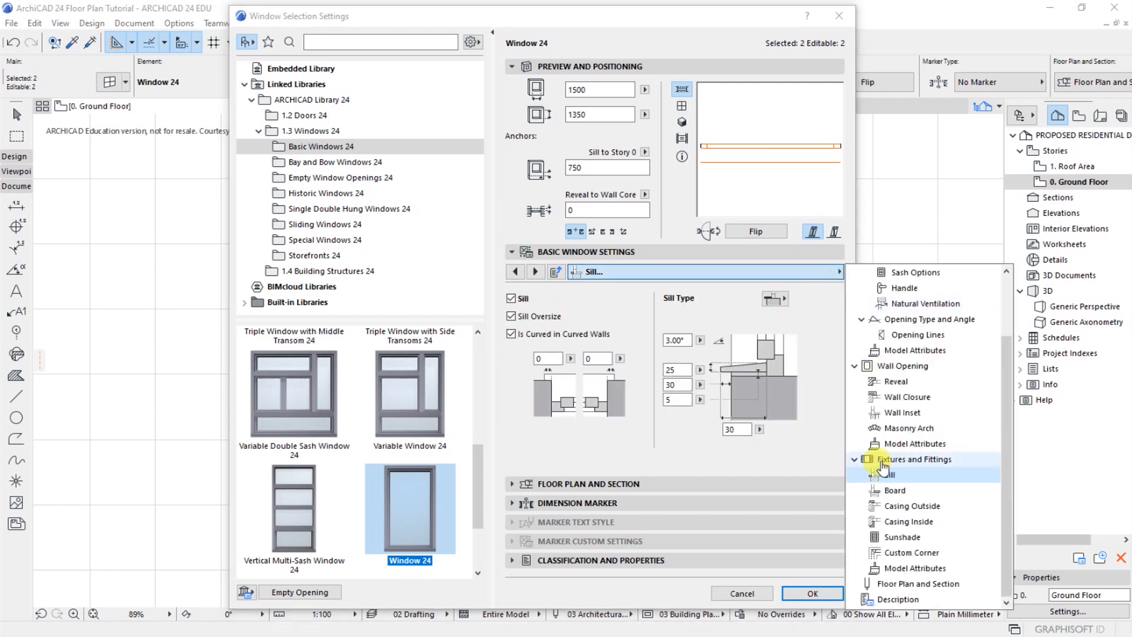
{"action": "left_click", "coordinate": [894, 490]}
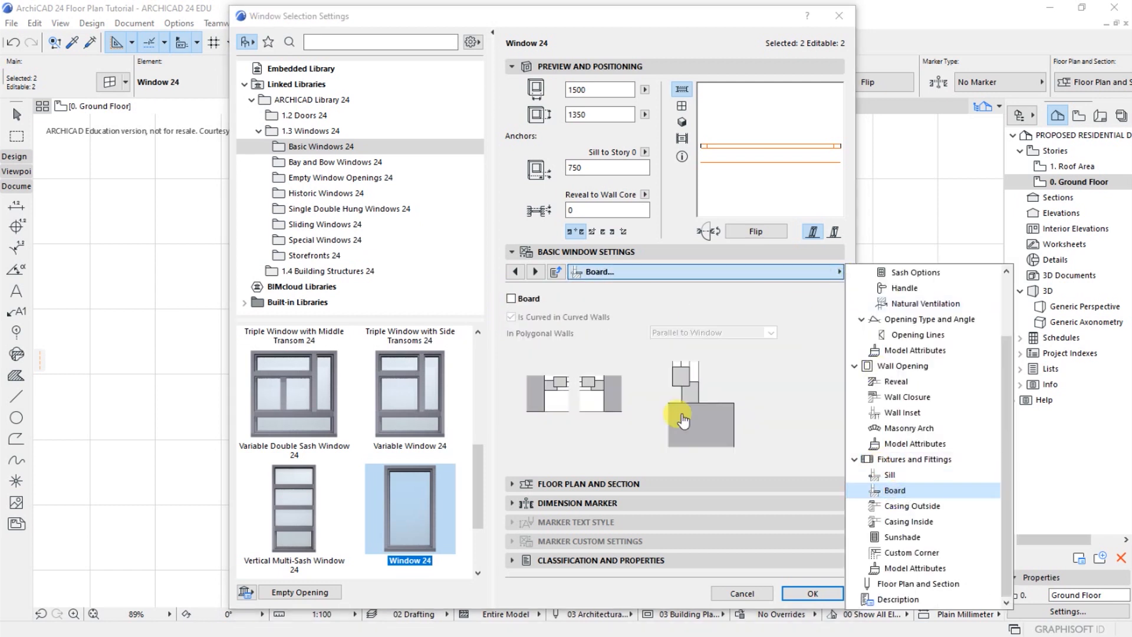
{"action": "left_click", "coordinate": [511, 299]}
{"action": "left_click", "coordinate": [808, 592]}
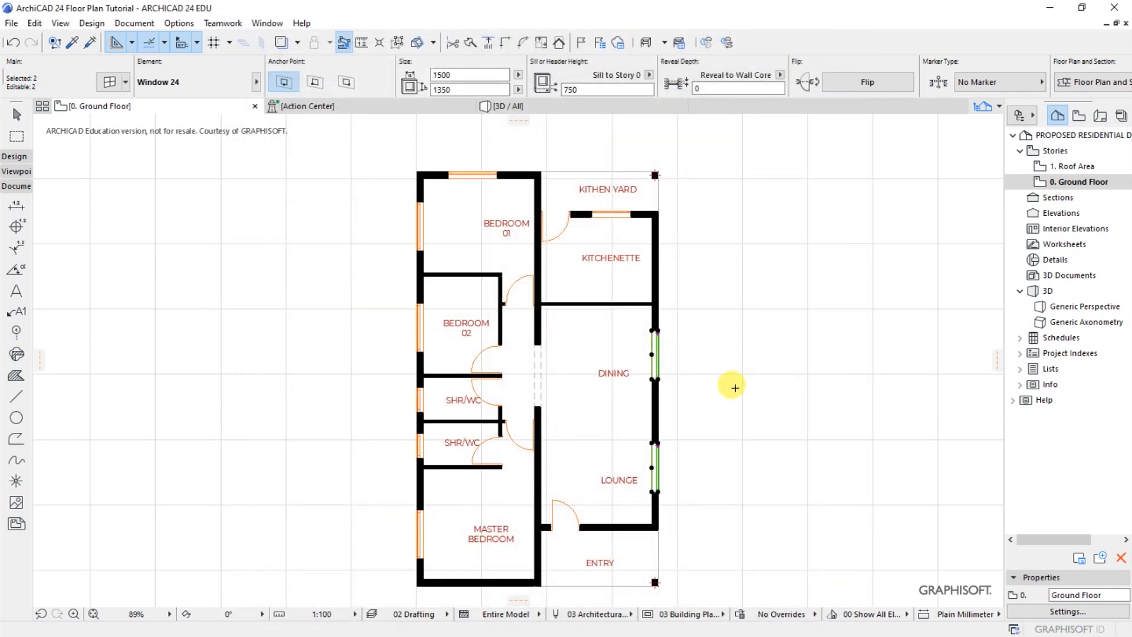
{"action": "key", "text": "Escape"}
Save the floor plan project with the finished windows
{"action": "scroll", "coordinate": [498, 220], "scroll_direction": "down", "scroll_amount": 1}
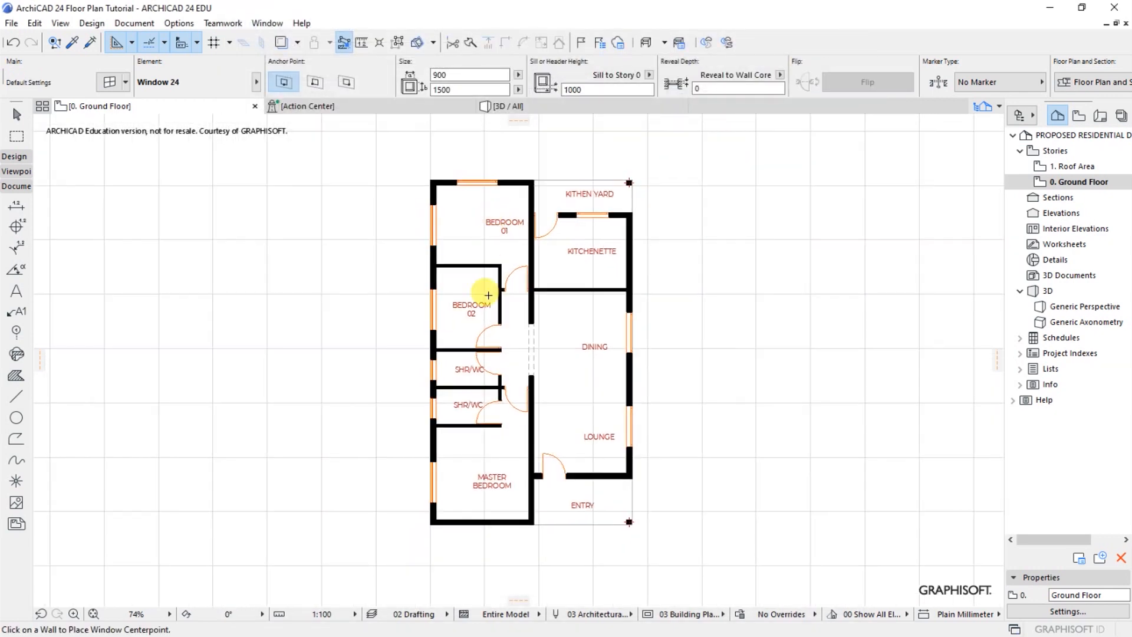
{"action": "scroll", "coordinate": [473, 373], "scroll_direction": "up", "scroll_amount": 1}
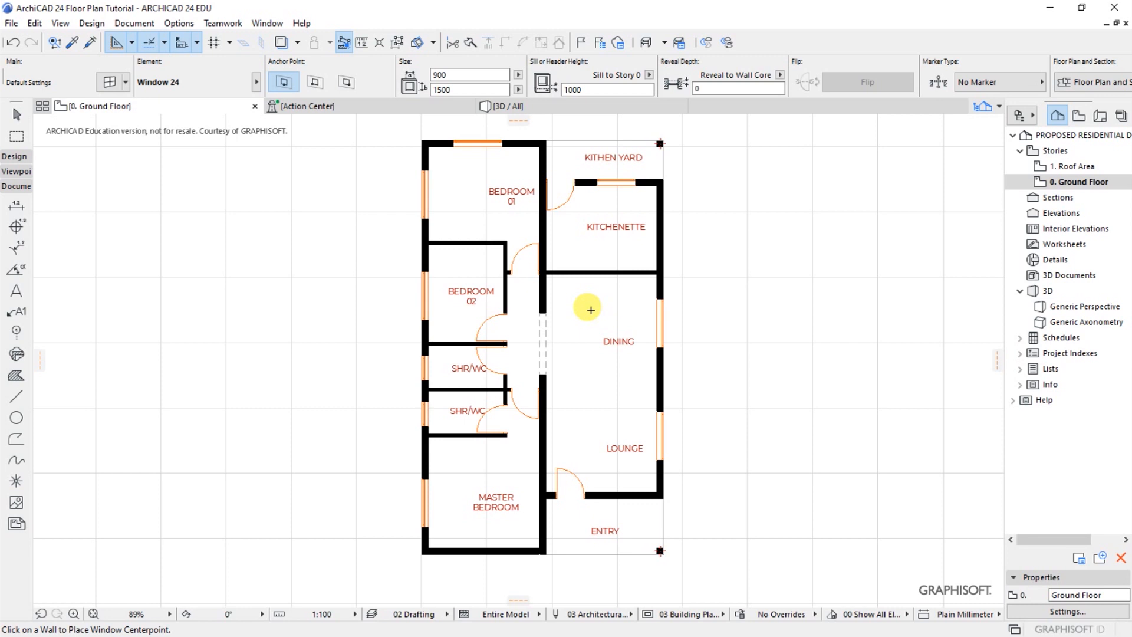
{"action": "key", "text": "ctrl+s"}
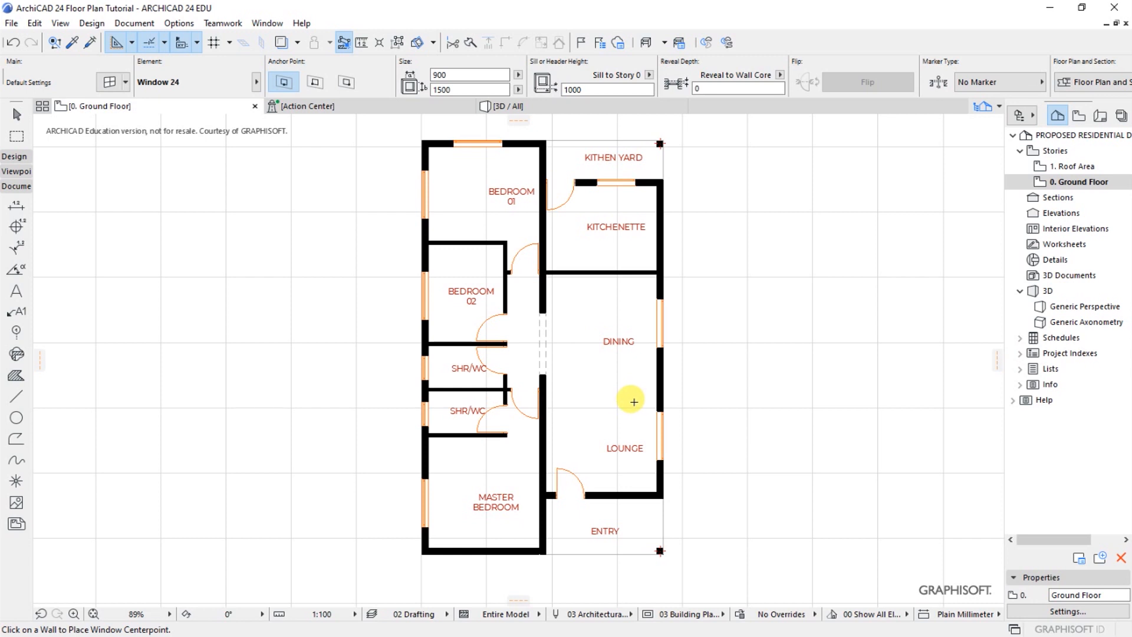
{"action": "key", "text": "alt+Tab"}
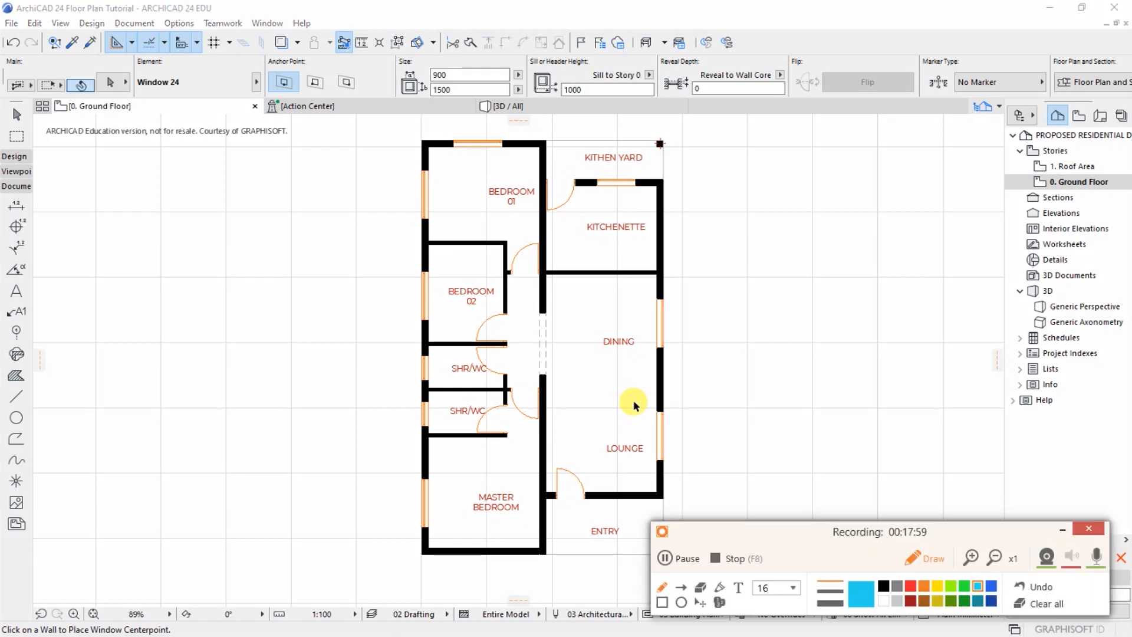
{"action": "left_click", "coordinate": [1067, 532]}
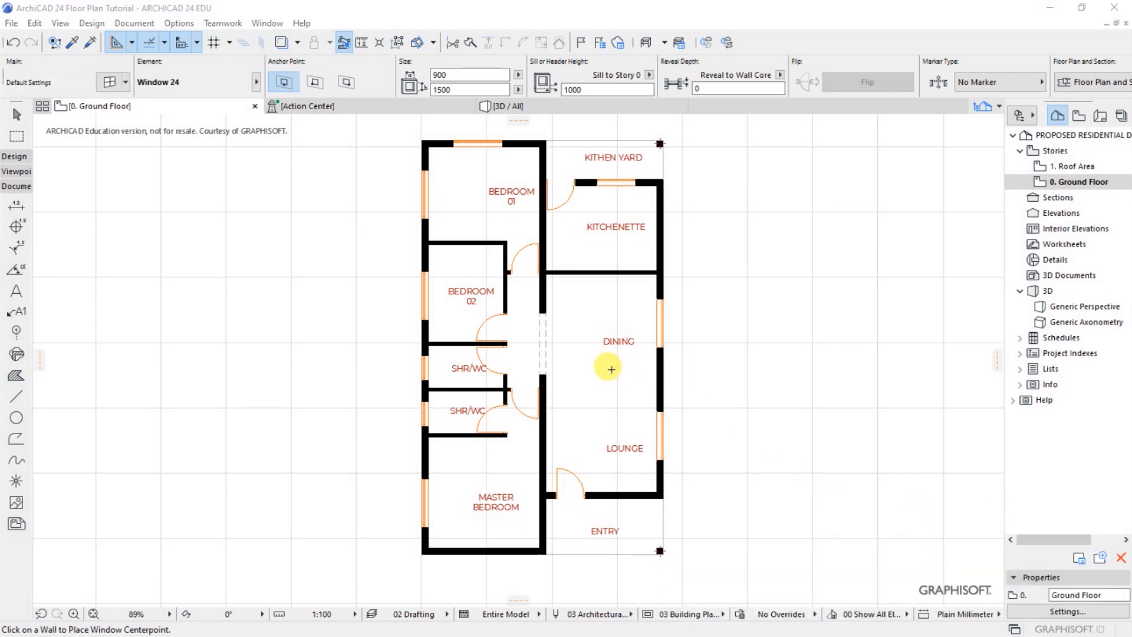
{"action": "scroll", "coordinate": [556, 459], "scroll_direction": "down", "scroll_amount": 2}
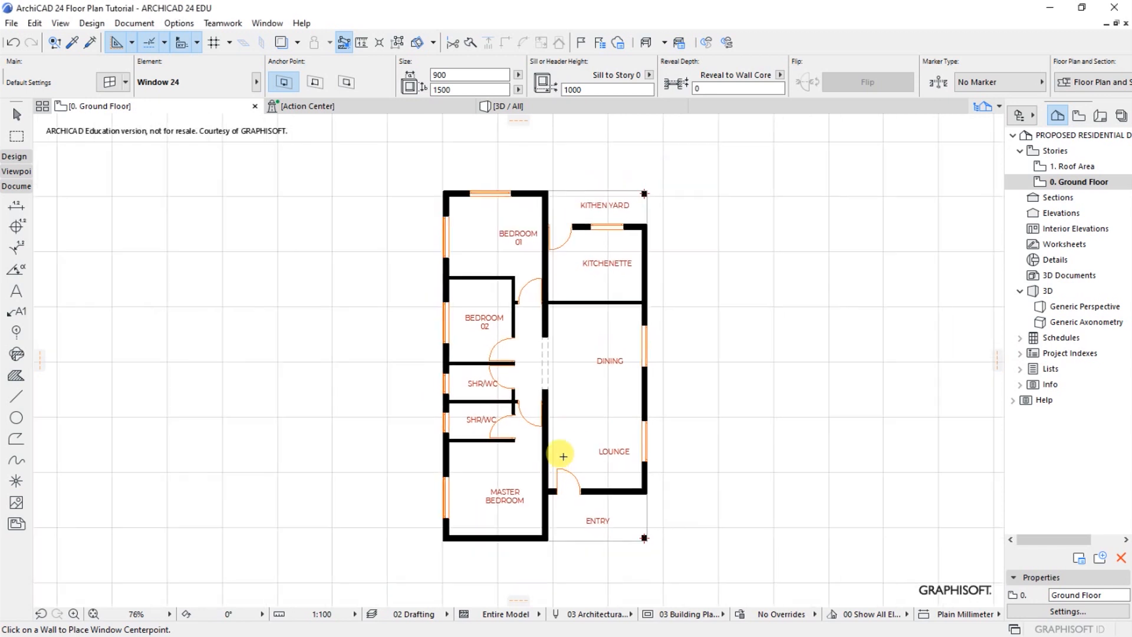
{"action": "scroll", "coordinate": [609, 332], "scroll_direction": "up", "scroll_amount": 2}
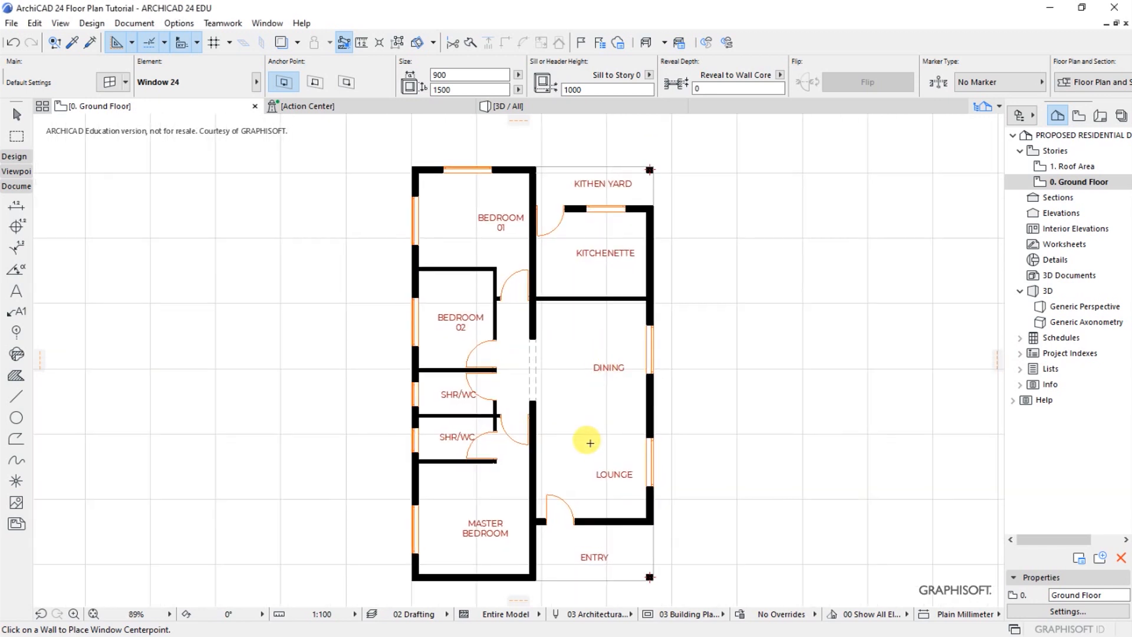
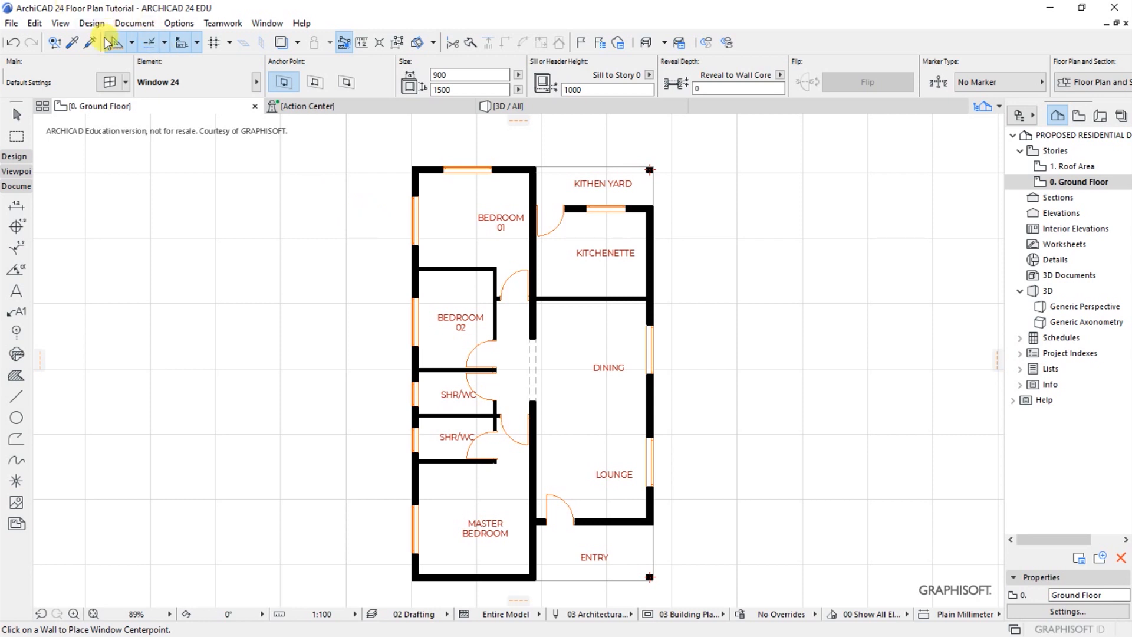
Start the Object tool and search the object library for "BED"
{"action": "left_click", "coordinate": [92, 23]}
{"action": "mouse_move", "coordinate": [106, 46]}
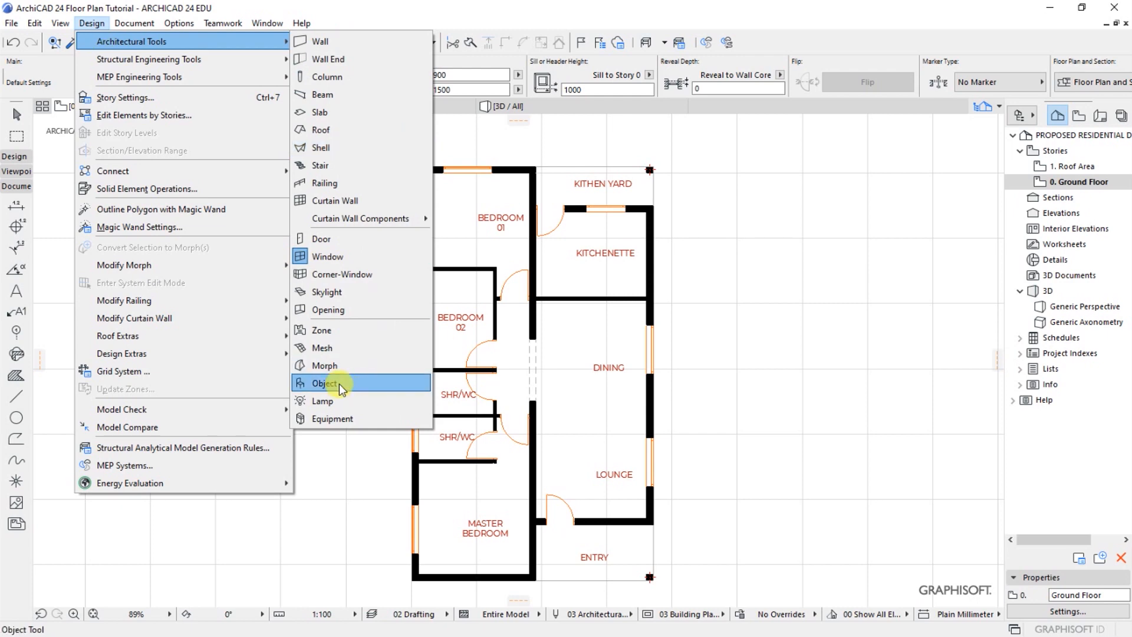
{"action": "left_click", "coordinate": [337, 383]}
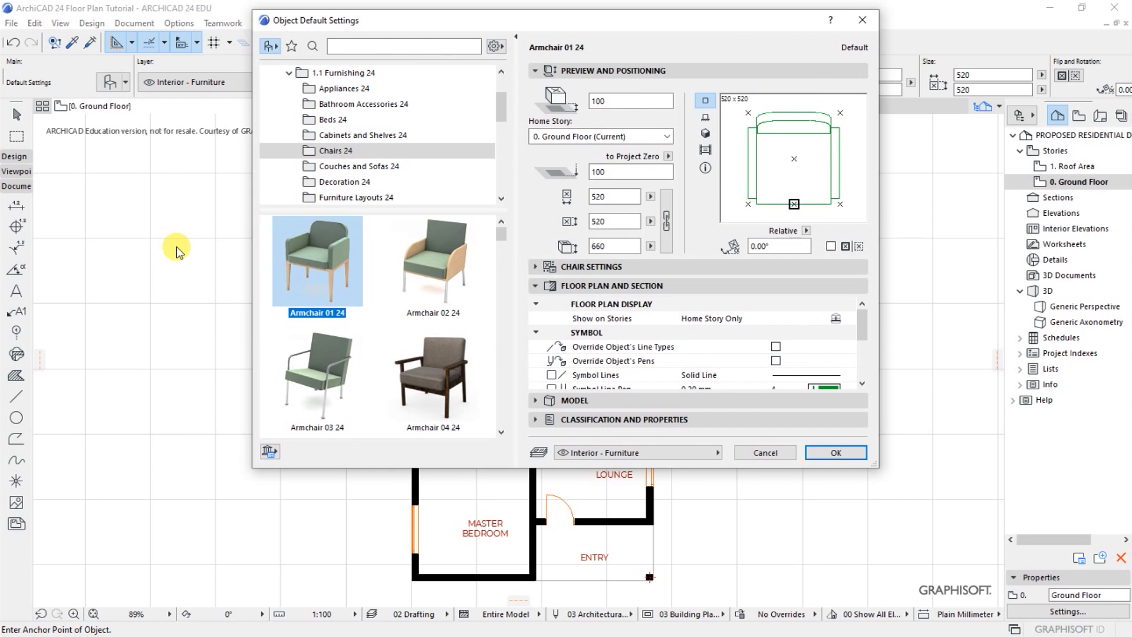
{"action": "left_click", "coordinate": [312, 46]}
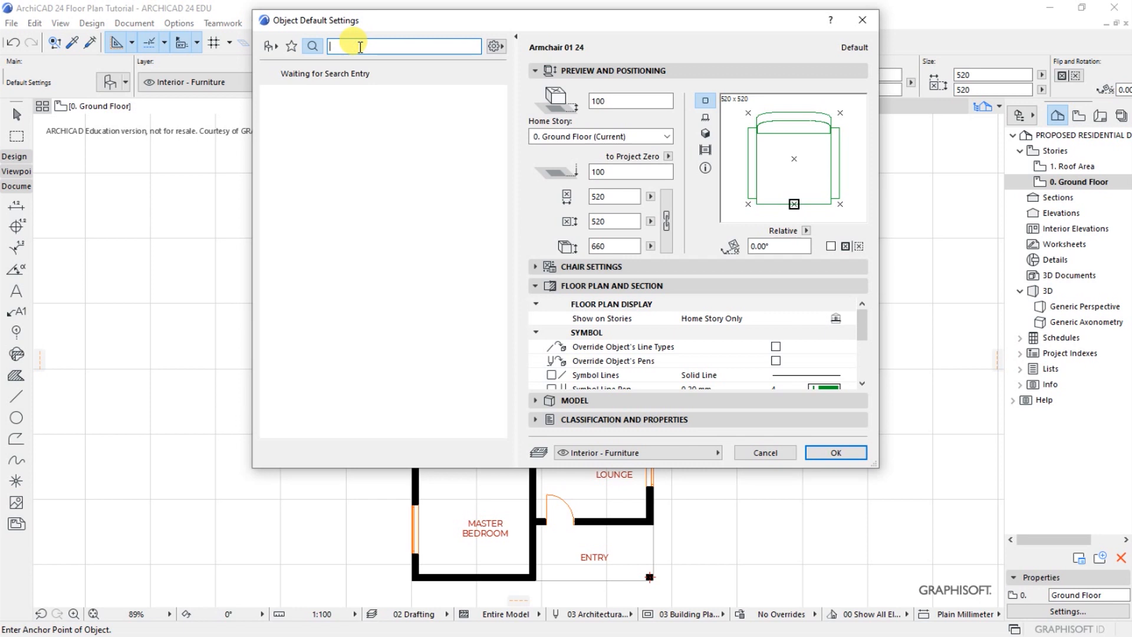
{"action": "type", "text": "BEDR"}
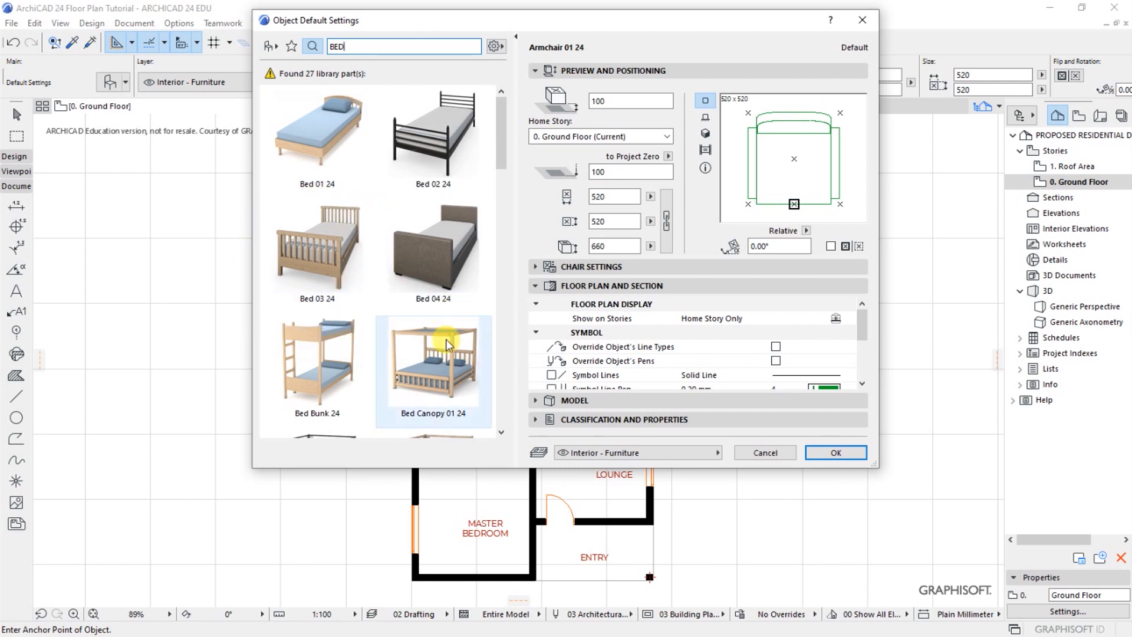
Choose the Bed Double 02 24 object and place it near the upper wall of Bedroom 01
{"action": "left_click", "coordinate": [501, 434]}
{"action": "left_click_drag", "start_coordinate": [501, 433], "coordinate": [501, 436]}
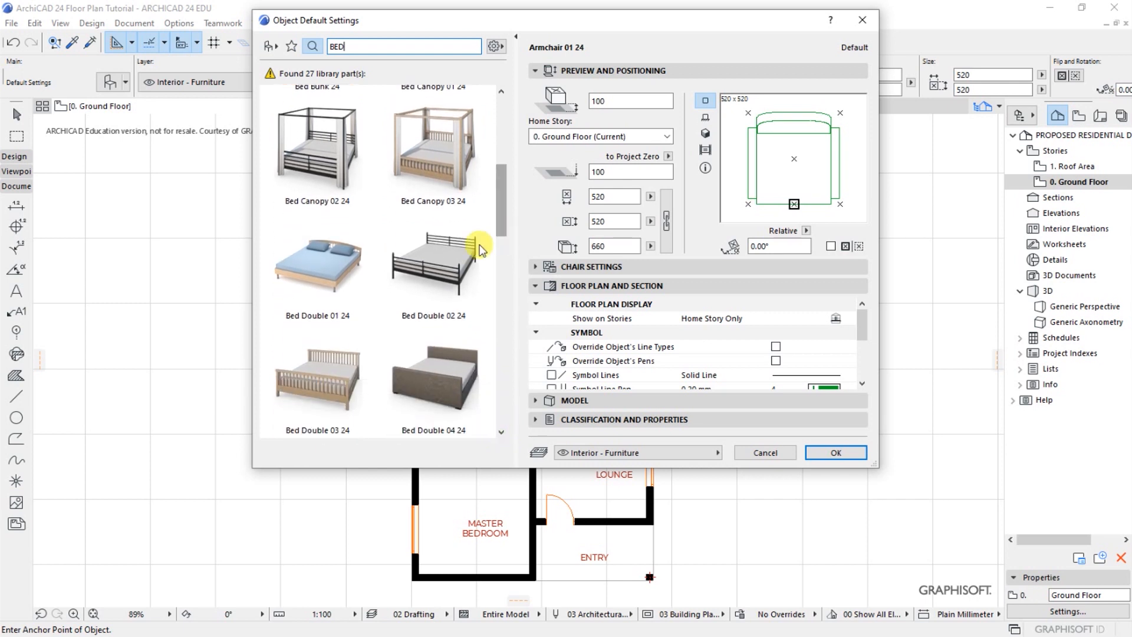
{"action": "left_click", "coordinate": [442, 257]}
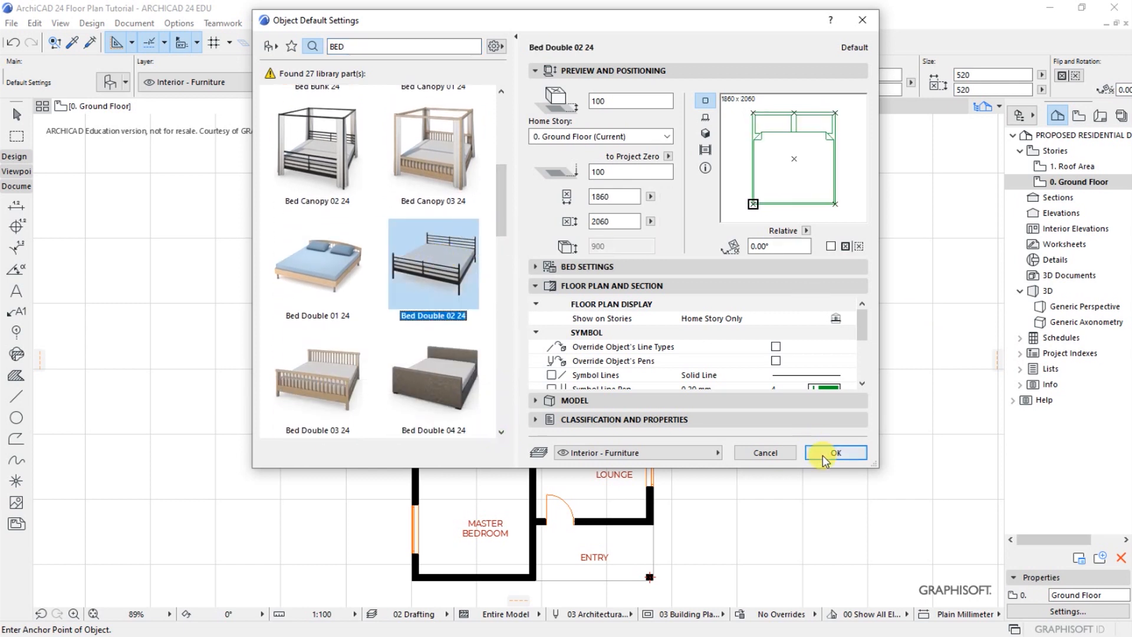
{"action": "left_click", "coordinate": [823, 455]}
{"action": "scroll", "coordinate": [434, 180], "scroll_direction": "up", "scroll_amount": 4}
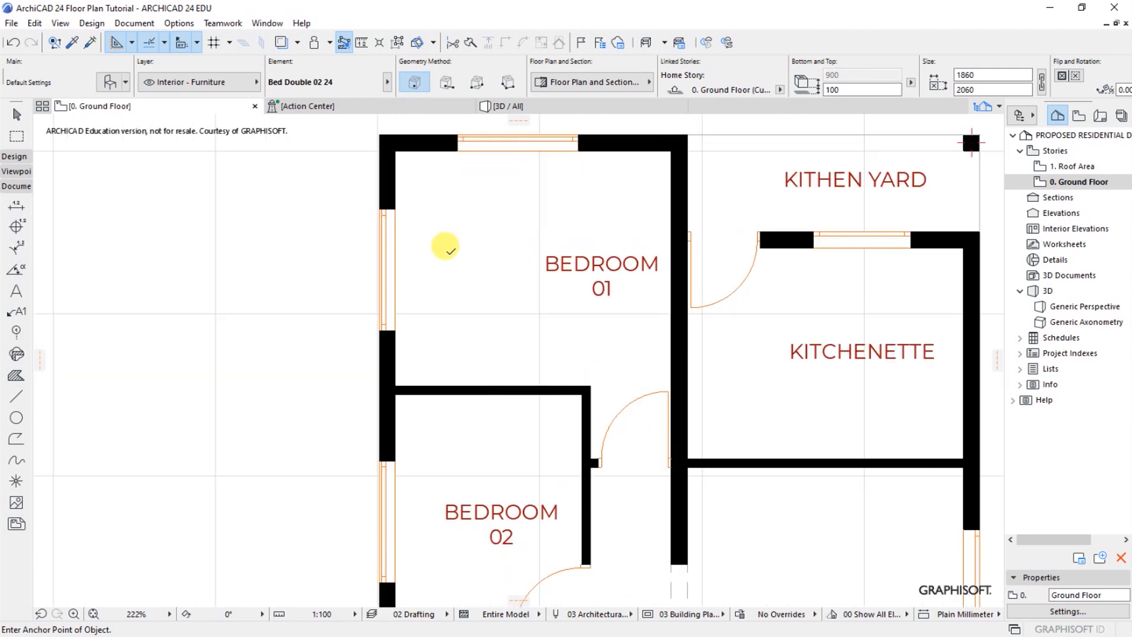
{"action": "left_click", "coordinate": [519, 260]}
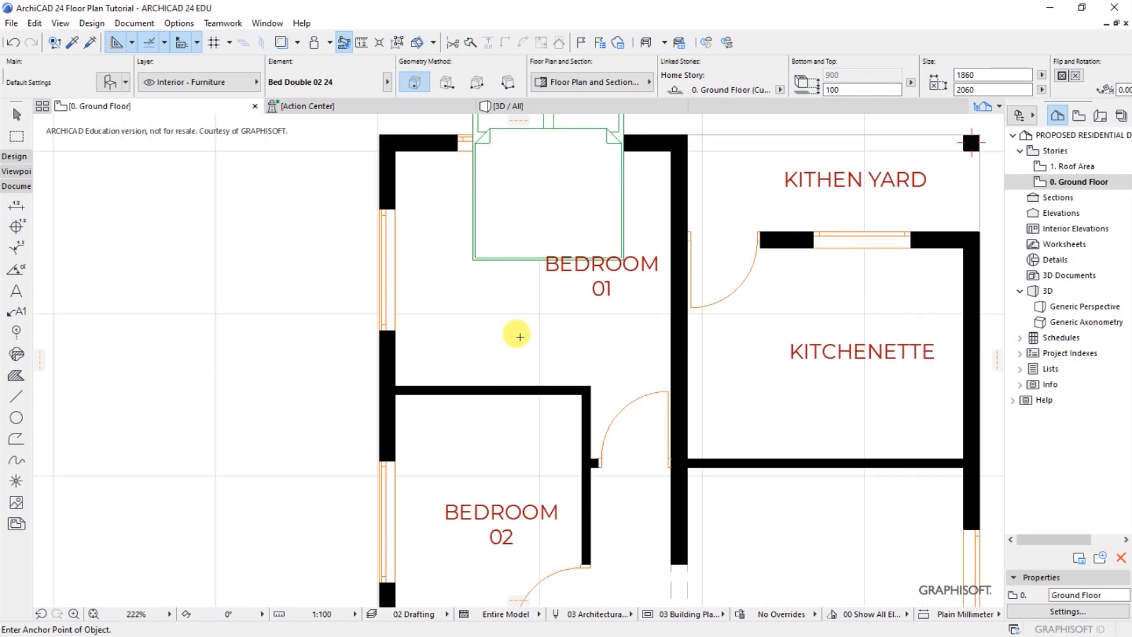
Rotate the placed double bed 90° about the midpoint of its head end so the foot points to the right
{"action": "scroll", "coordinate": [520, 336], "scroll_direction": "down", "scroll_amount": 3}
{"action": "left_click", "coordinate": [503, 293], "text": "shift"}
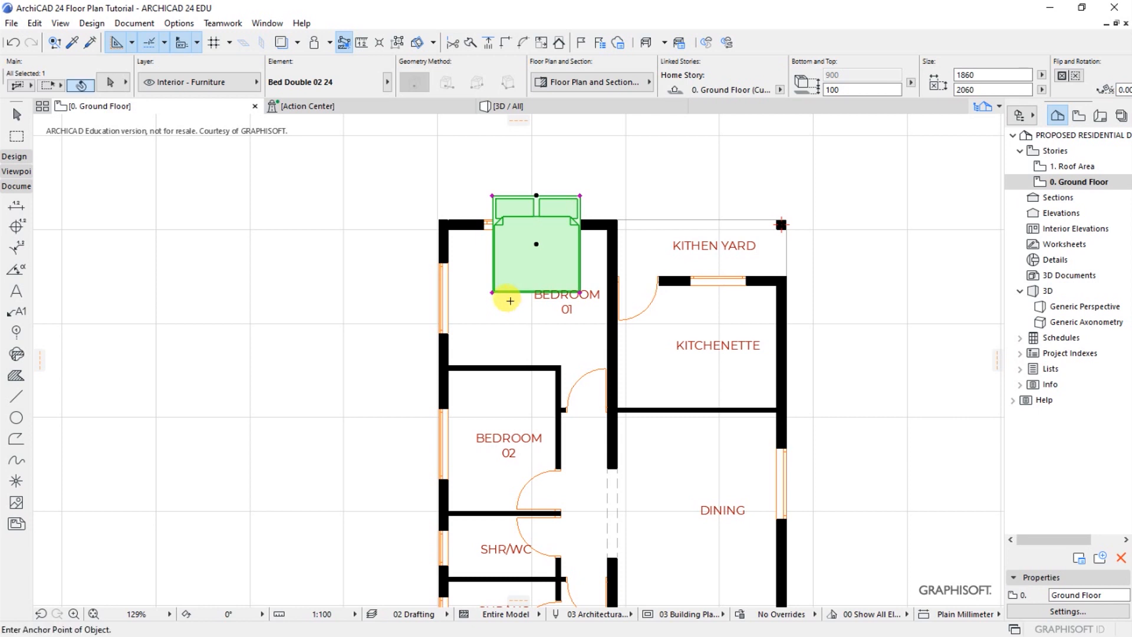
{"action": "key", "text": "ctrl+e"}
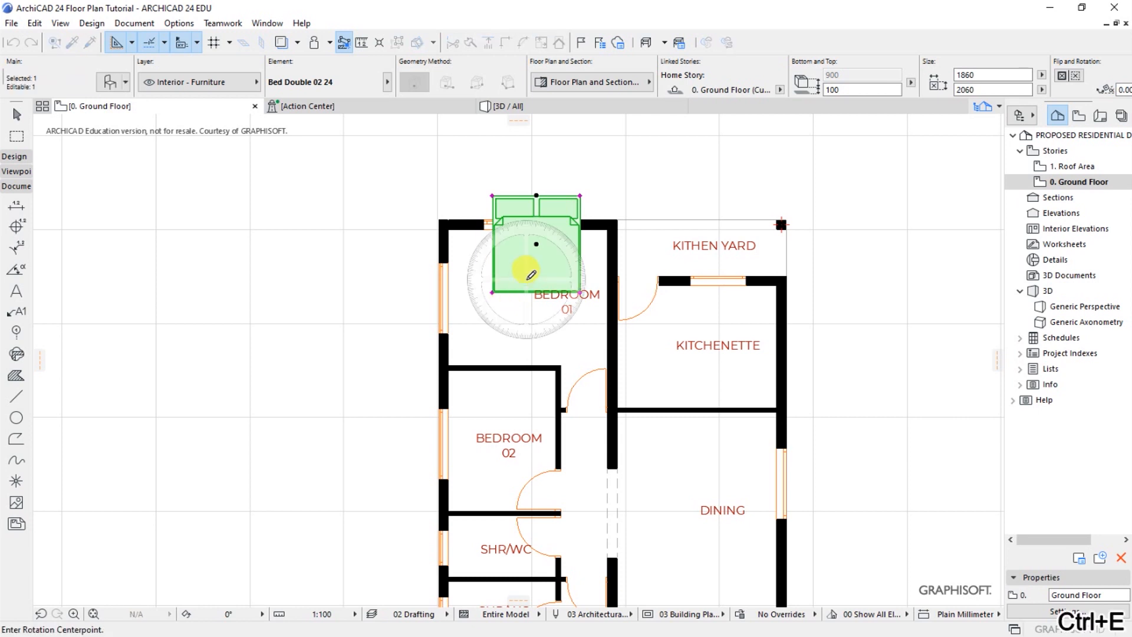
{"action": "left_click", "coordinate": [536, 195]}
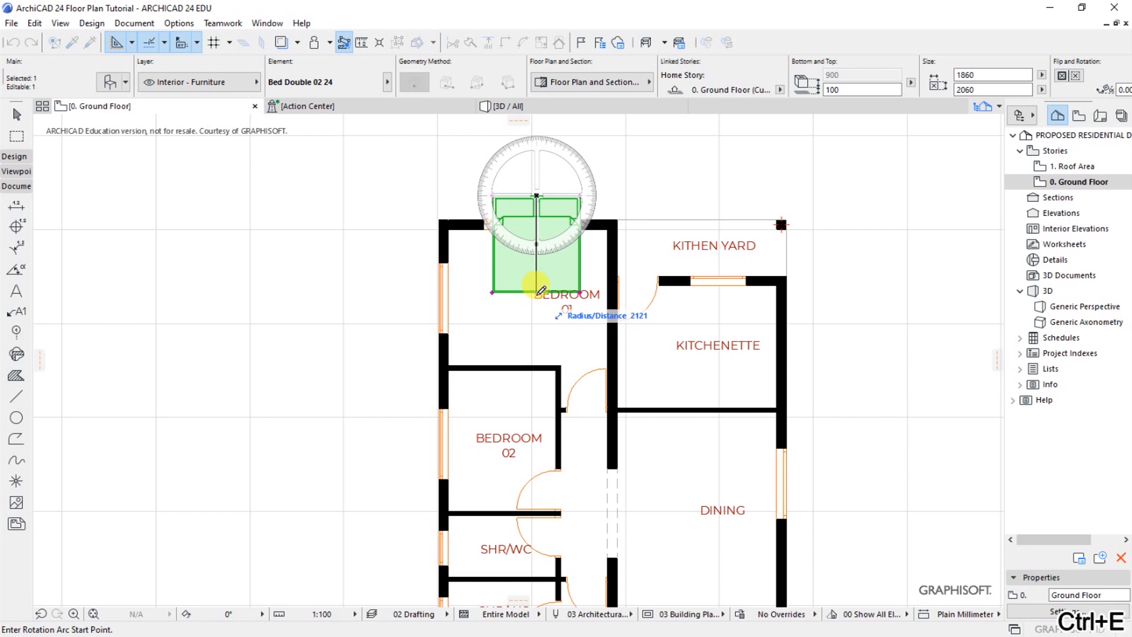
{"action": "left_click", "coordinate": [537, 263]}
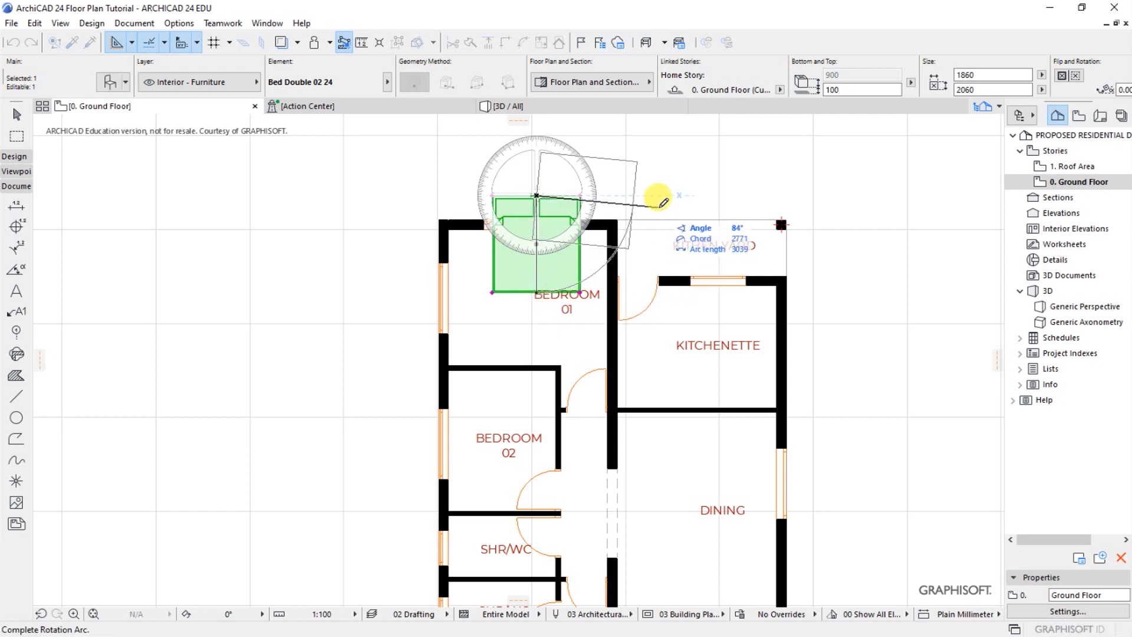
{"action": "left_click", "coordinate": [650, 197]}
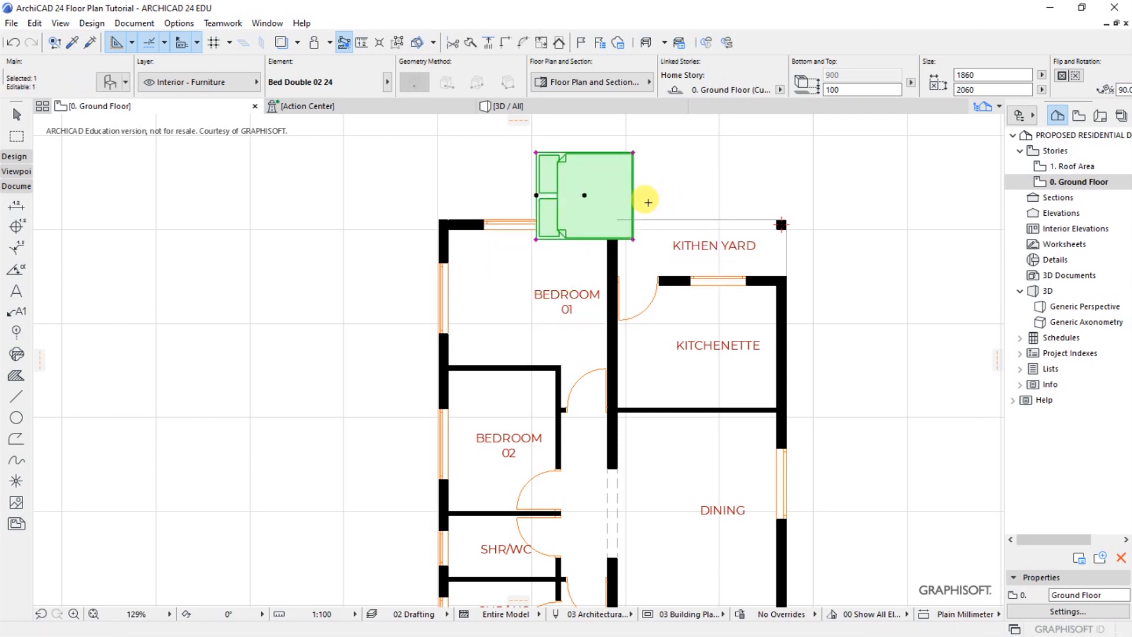
Move the double bed into Bedroom 01 with its head-end midpoint against the inner face of the left wall
{"action": "key", "text": "ctrl+d"}
{"action": "left_click", "coordinate": [536, 196]}
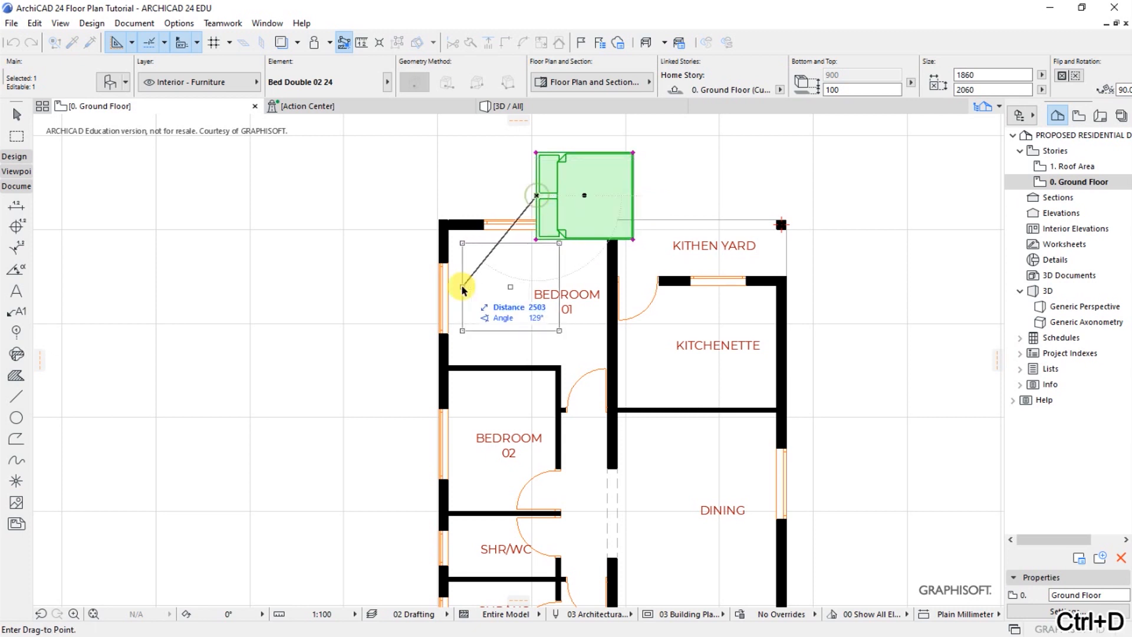
{"action": "left_click", "coordinate": [449, 297]}
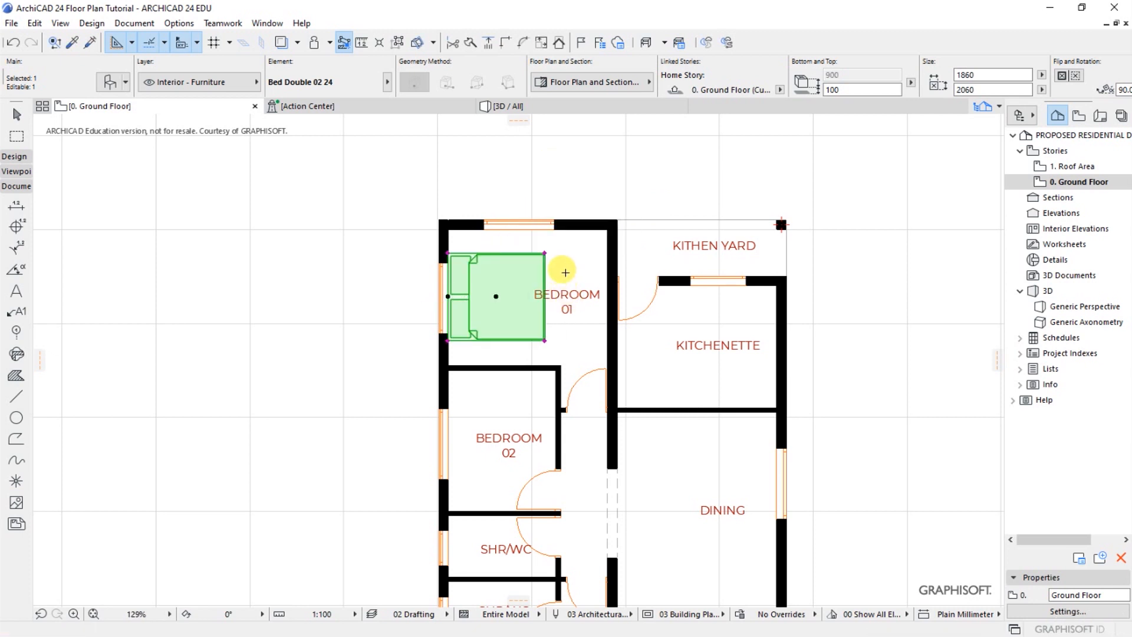
Set the Bedroom 01 bed's elevation above its home story to 0 in its selection settings
{"action": "left_click", "coordinate": [110, 82]}
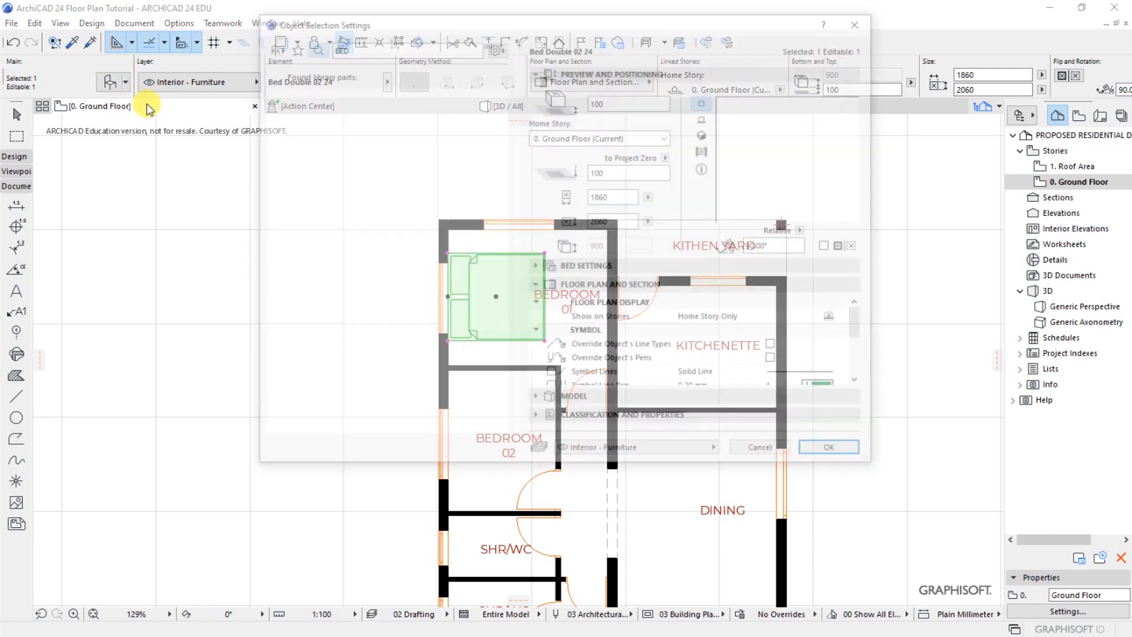
{"action": "left_click", "coordinate": [608, 101]}
{"action": "left_click_drag", "start_coordinate": [609, 102], "coordinate": [575, 105]}
{"action": "type", "text": "0"}
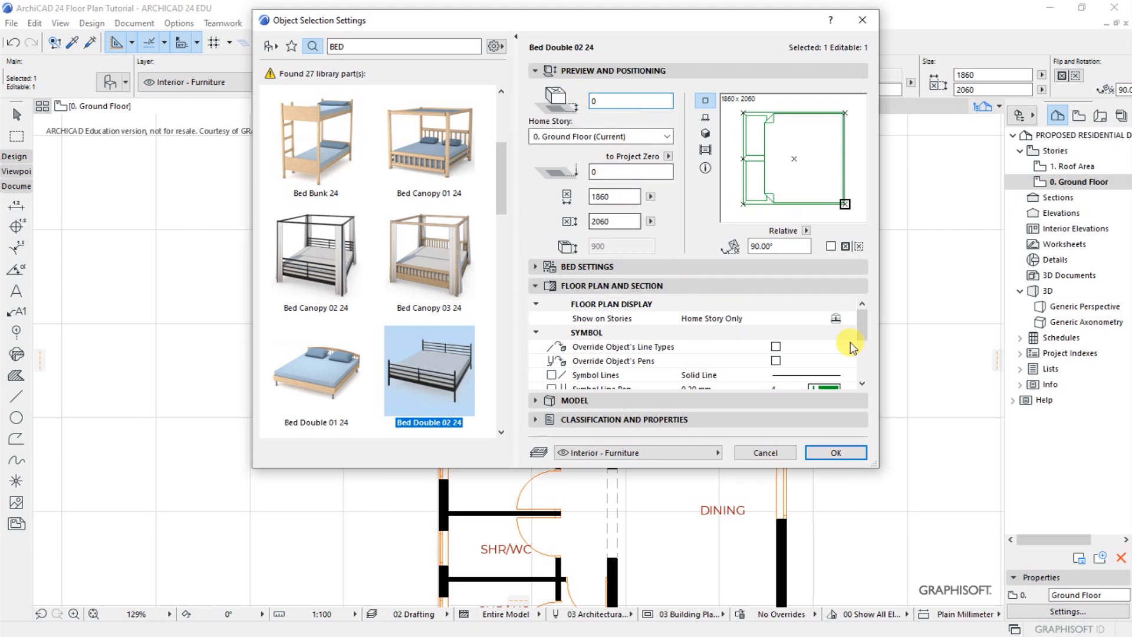
Override the bed's line types and pens and set its symbol line pen to black pen 1 (0.13 mm)
{"action": "left_click", "coordinate": [861, 384]}
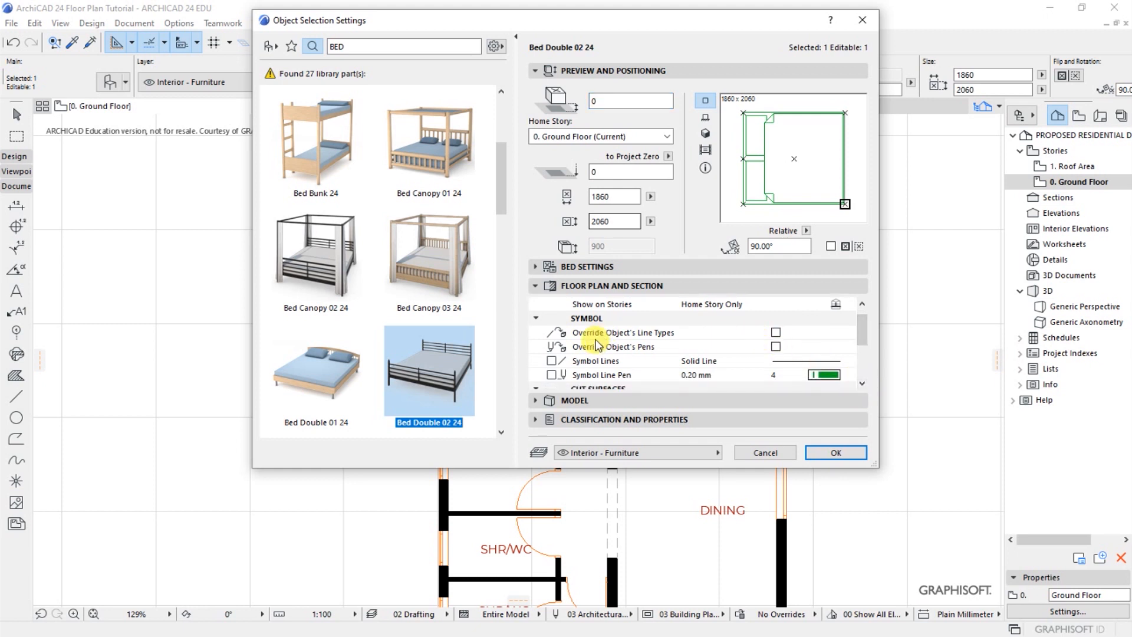
{"action": "left_click", "coordinate": [776, 332]}
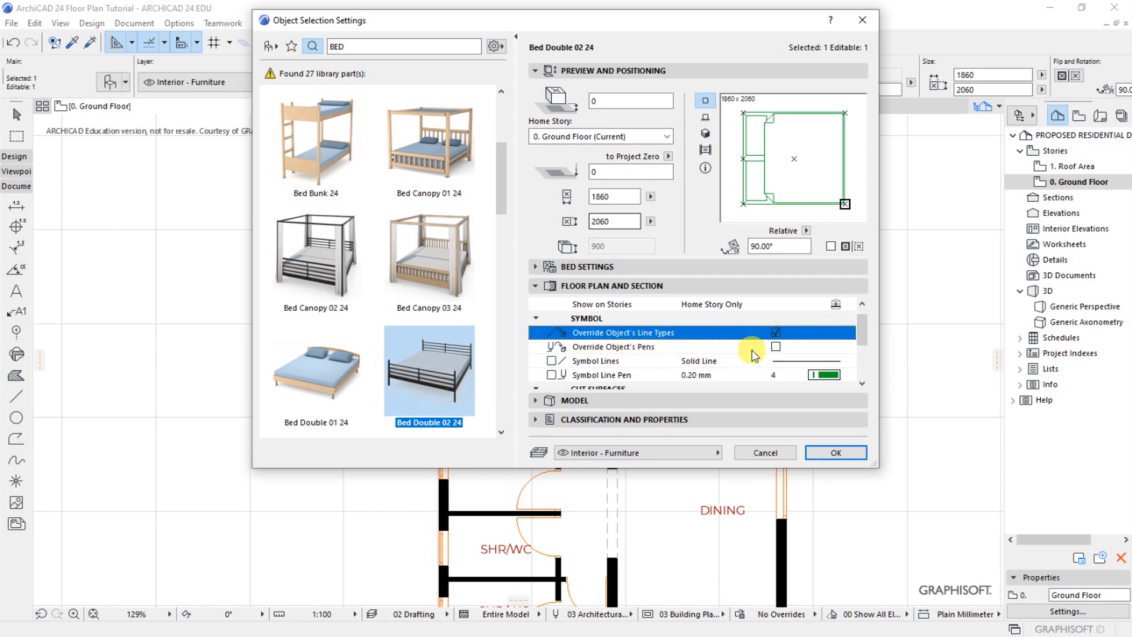
{"action": "left_click", "coordinate": [775, 346]}
{"action": "scroll", "coordinate": [865, 380], "scroll_direction": "down", "scroll_amount": 2}
{"action": "left_click", "coordinate": [831, 333]}
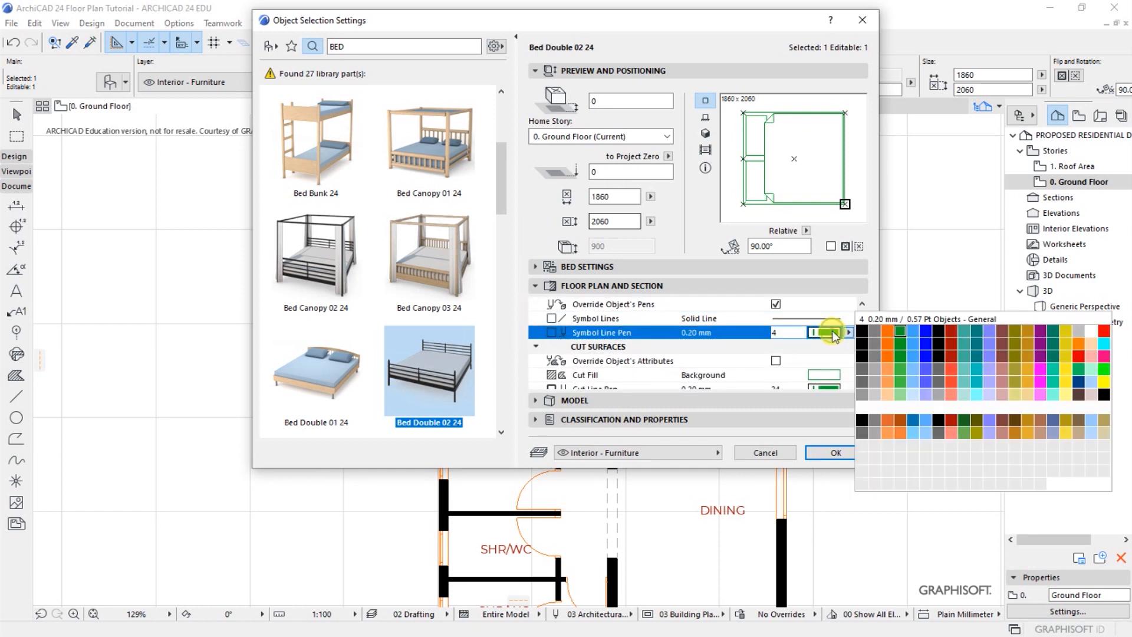
{"action": "left_click", "coordinate": [862, 331]}
Change the pens of the bed's cut surfaces, apply the settings and deselect the bed
{"action": "scroll", "coordinate": [863, 385], "scroll_direction": "down", "scroll_amount": 1}
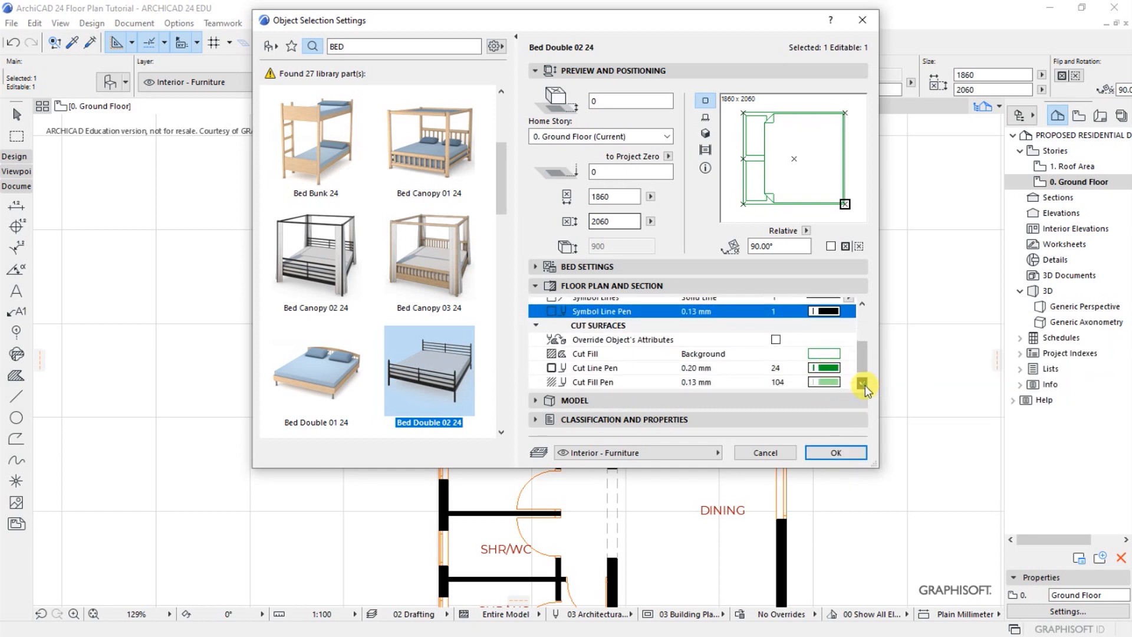
{"action": "scroll", "coordinate": [864, 389], "scroll_direction": "down", "scroll_amount": 1}
{"action": "left_click", "coordinate": [824, 346]}
{"action": "left_click", "coordinate": [859, 353]}
{"action": "left_click", "coordinate": [824, 360]}
{"action": "left_click", "coordinate": [900, 422]}
{"action": "left_click", "coordinate": [836, 453]}
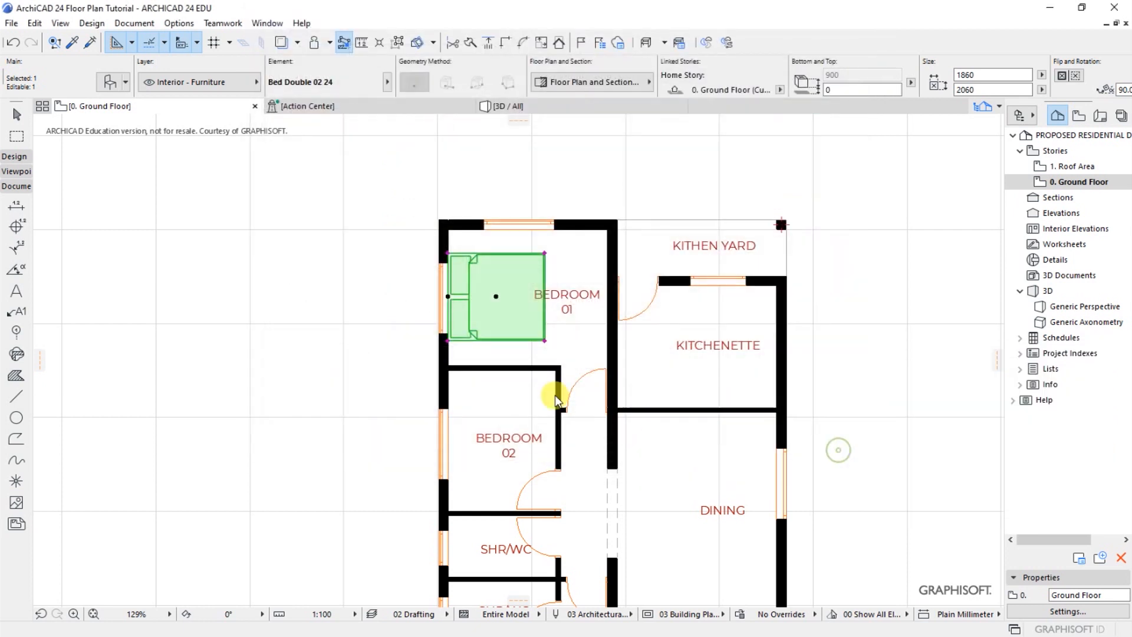
{"action": "key", "text": "Escape"}
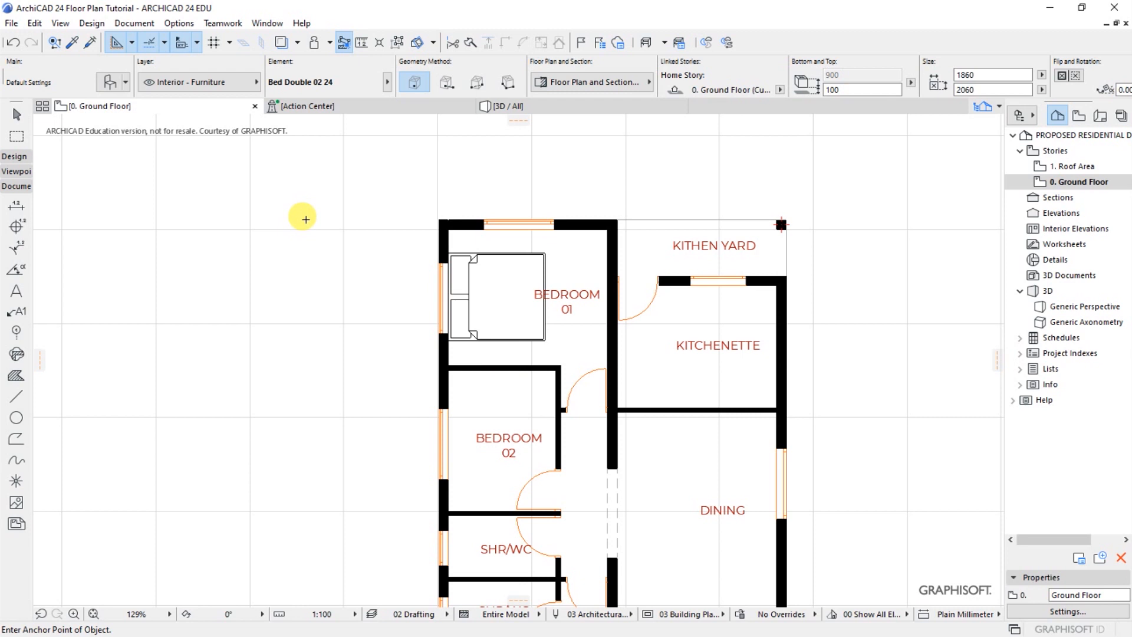
Set the Bedroom 01 bed's width to 1600 in its selection settings and apply it
{"action": "scroll", "coordinate": [303, 174], "scroll_direction": "down", "scroll_amount": 2}
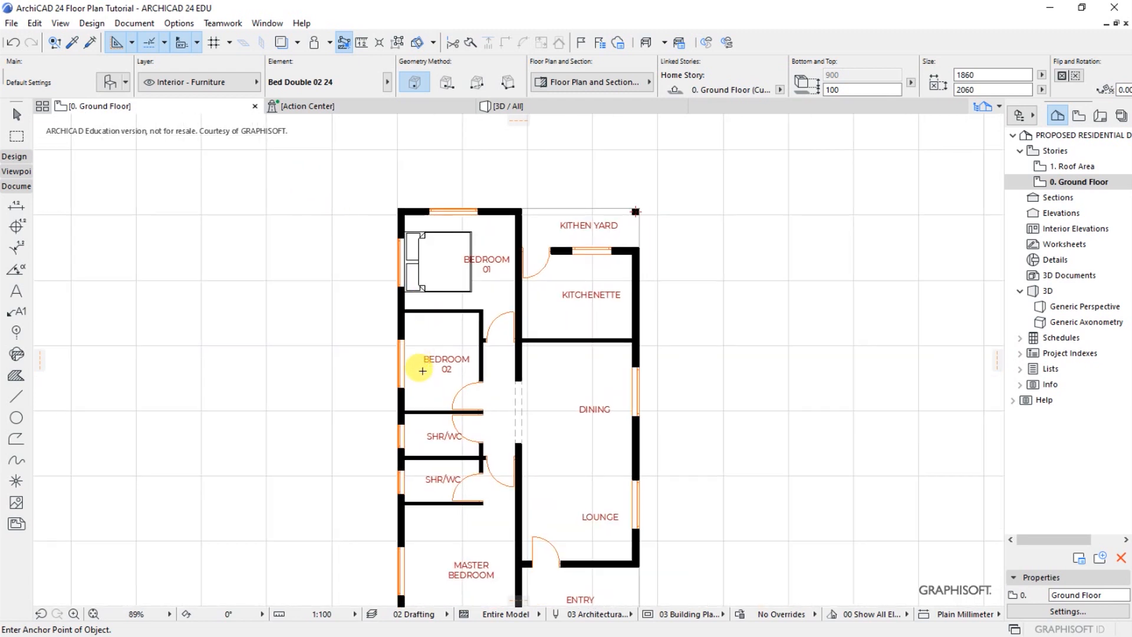
{"action": "key", "text": "shift"}
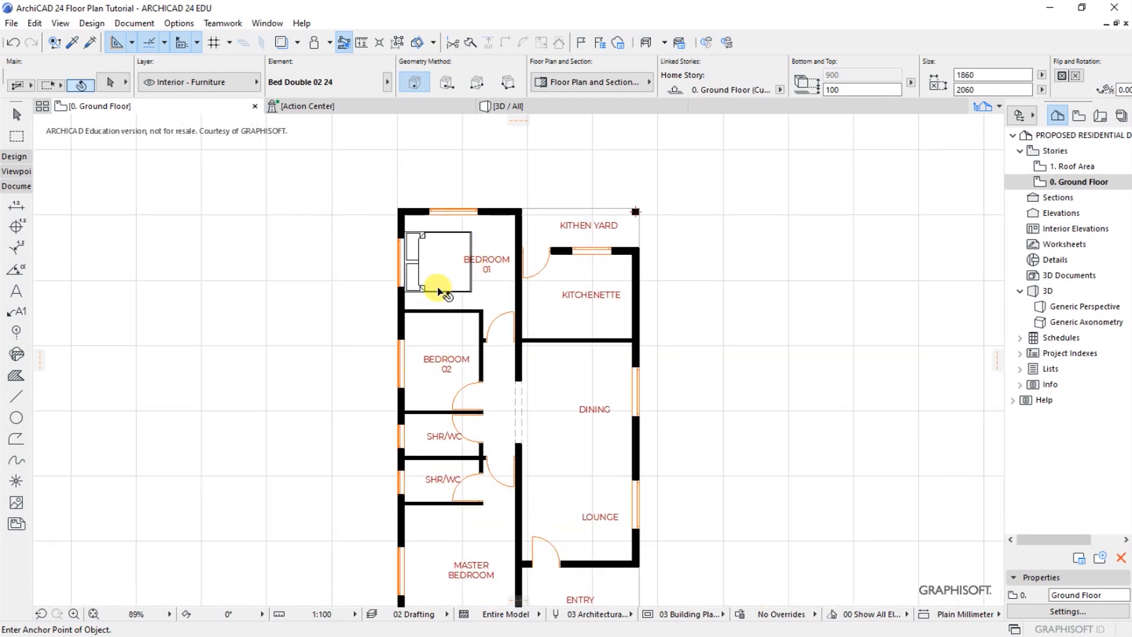
{"action": "left_click", "coordinate": [438, 292], "text": "shift"}
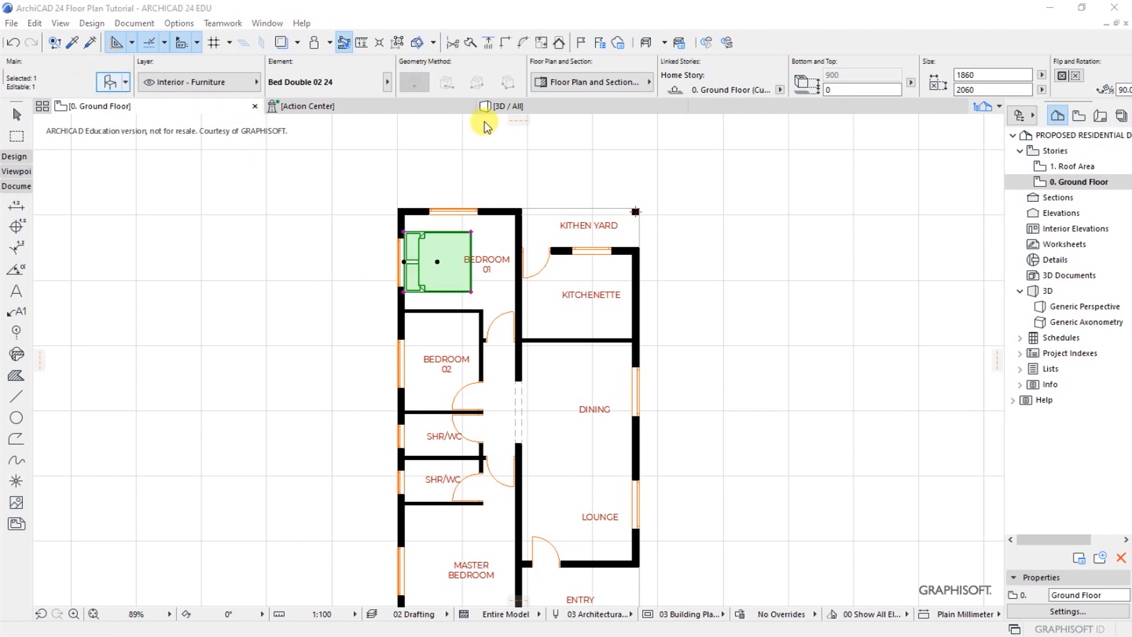
{"action": "key", "text": "ctrl+t"}
{"action": "left_click", "coordinate": [615, 203]}
{"action": "left_click_drag", "start_coordinate": [613, 195], "coordinate": [578, 197]}
{"action": "type", "text": "1600"}
{"action": "left_click", "coordinate": [835, 452]}
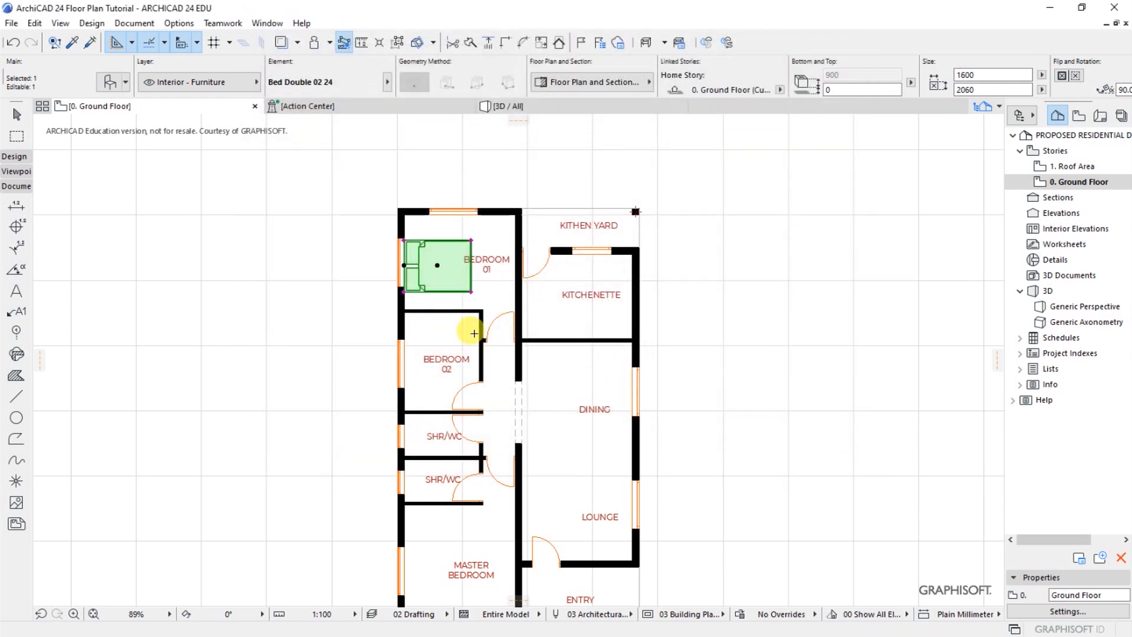
Drag a copy of the Bedroom 01 bed straight down into Bedroom 02, with its head against the left wall
{"action": "scroll", "coordinate": [374, 371], "scroll_direction": "up", "scroll_amount": 2}
{"action": "right_click", "coordinate": [441, 257]}
{"action": "mouse_move", "coordinate": [476, 423]}
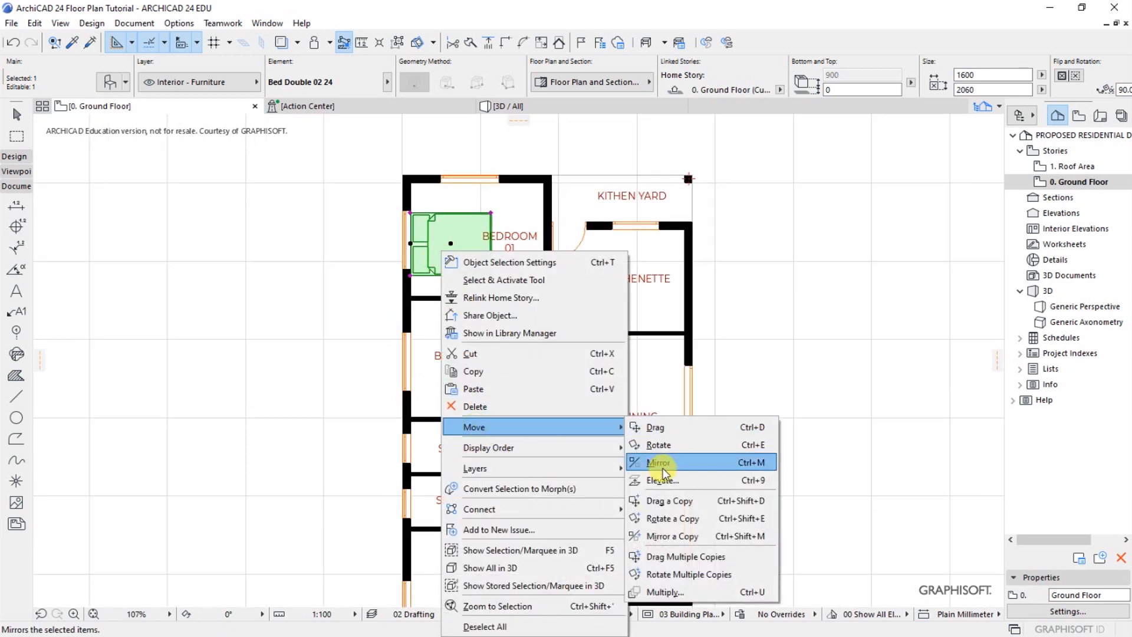
{"action": "left_click", "coordinate": [672, 511]}
{"action": "scroll", "coordinate": [437, 230], "scroll_direction": "up", "scroll_amount": 5}
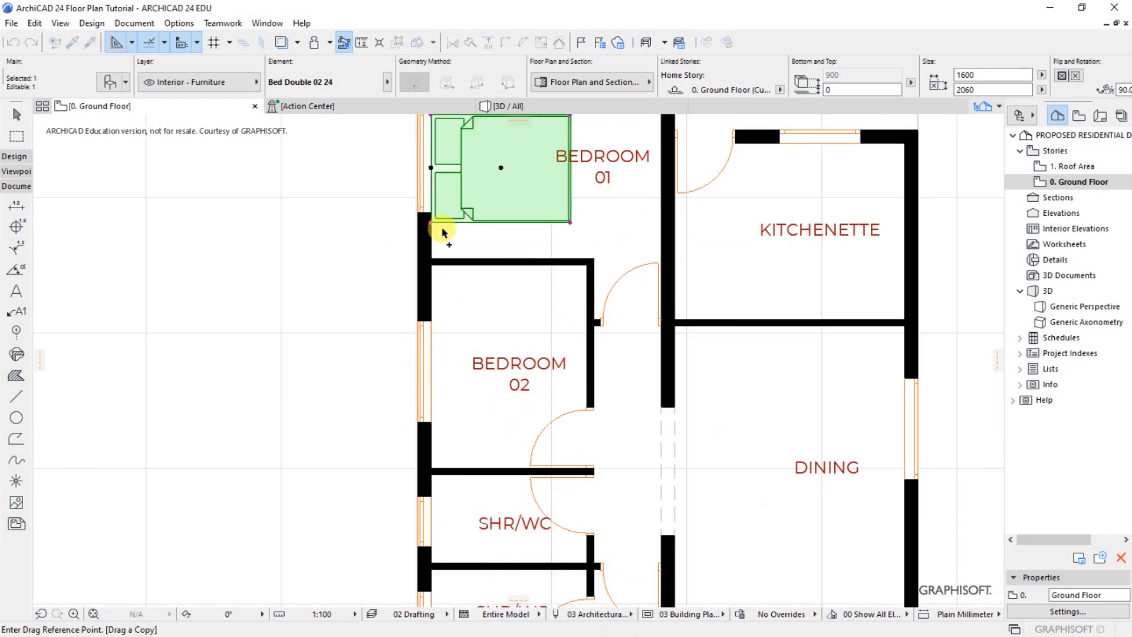
{"action": "left_click", "coordinate": [430, 168]}
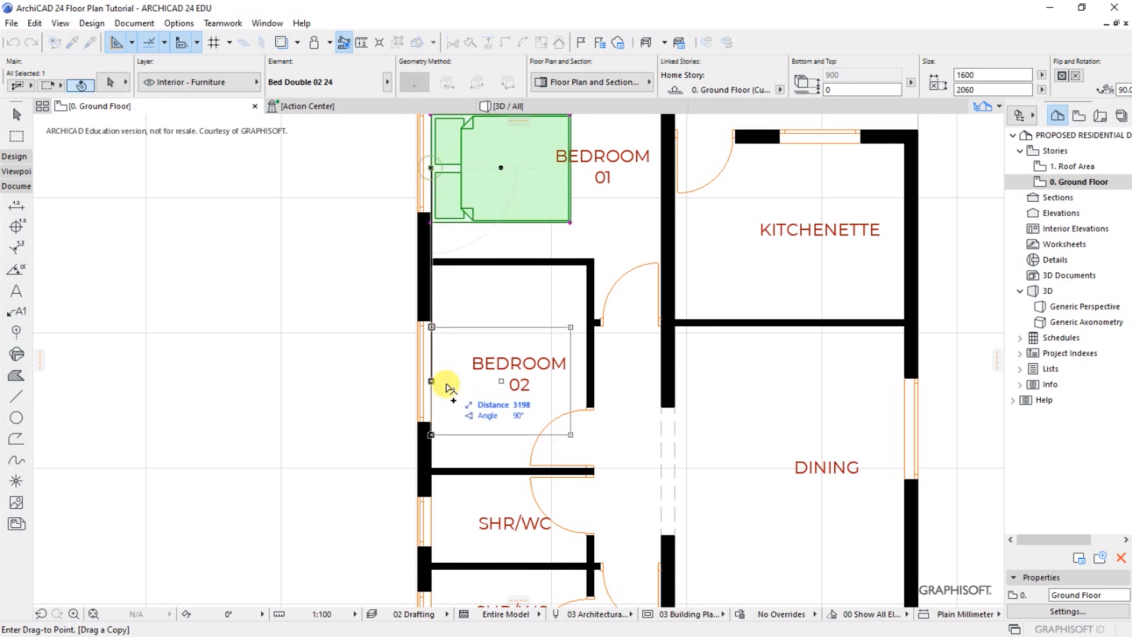
{"action": "left_click", "coordinate": [442, 320]}
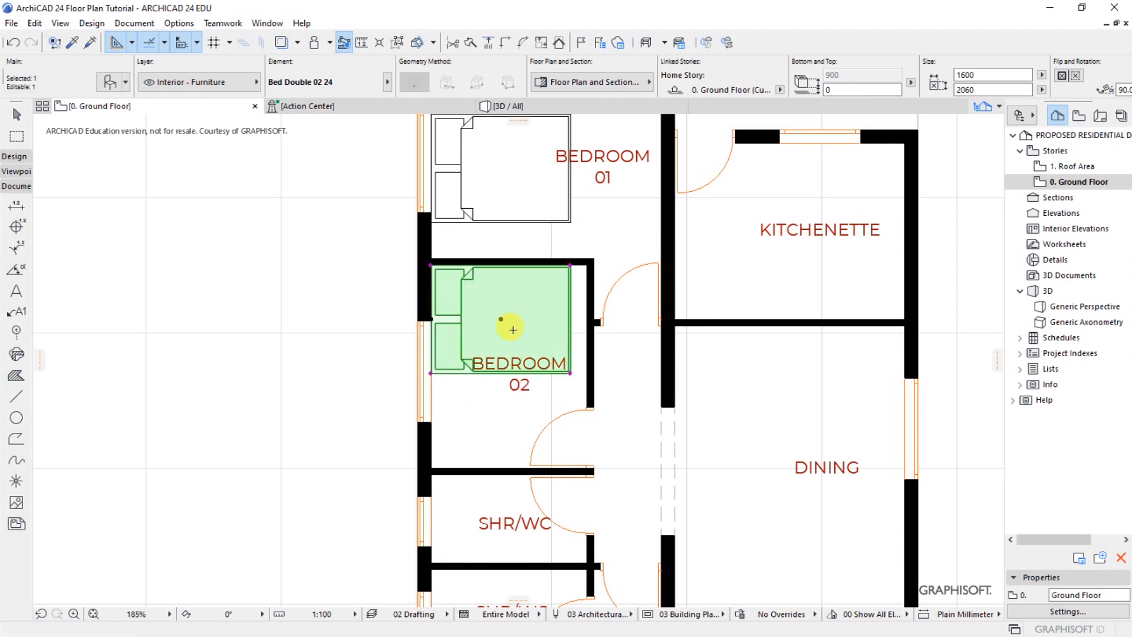
Drag a copy of the Bedroom 02 bed straight down into the Master Bedroom, with its head against the exterior wall, and deselect it
{"action": "scroll", "coordinate": [512, 329], "scroll_direction": "down", "scroll_amount": 4}
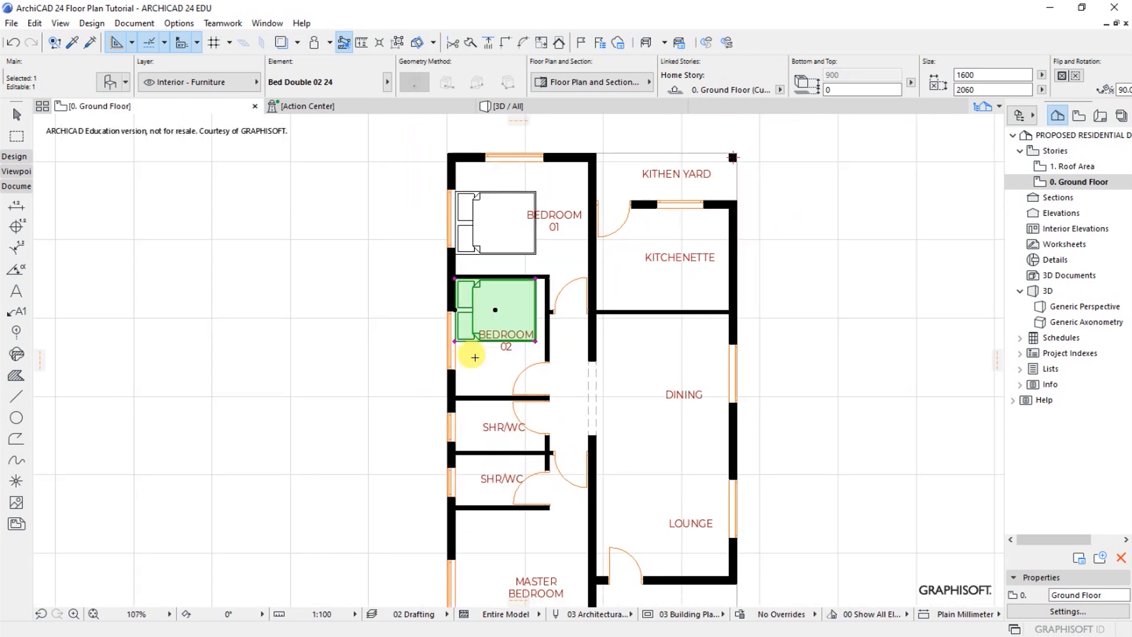
{"action": "right_click", "coordinate": [501, 299]}
{"action": "mouse_move", "coordinate": [547, 430]}
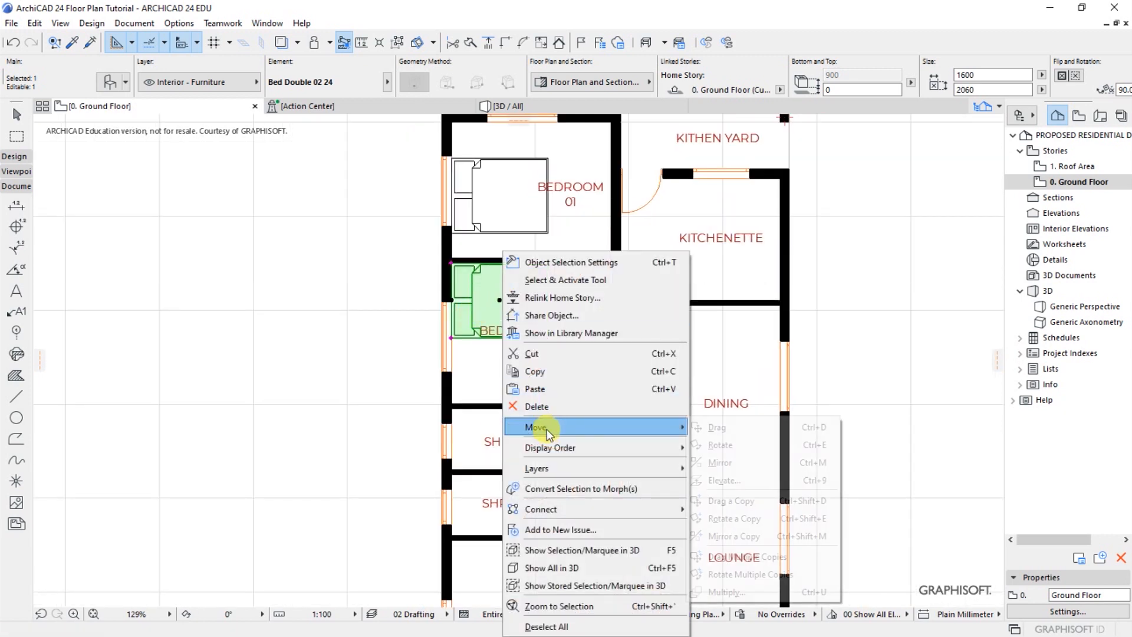
{"action": "left_click", "coordinate": [717, 502]}
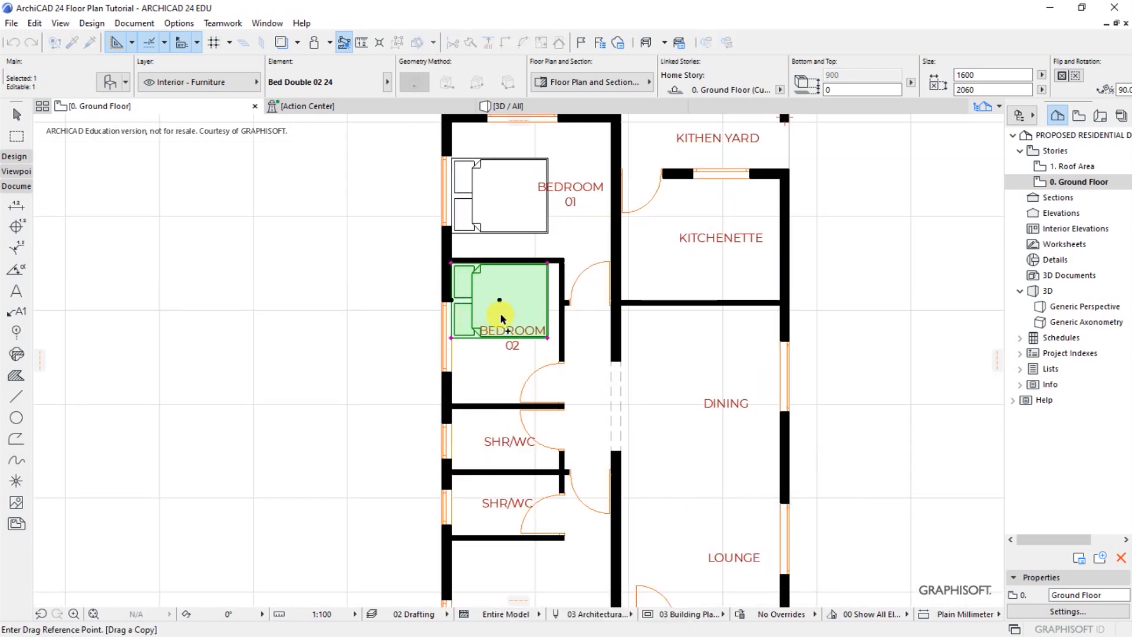
{"action": "scroll", "coordinate": [499, 302], "scroll_direction": "down", "scroll_amount": 5}
{"action": "scroll", "coordinate": [492, 448], "scroll_direction": "up", "scroll_amount": 7}
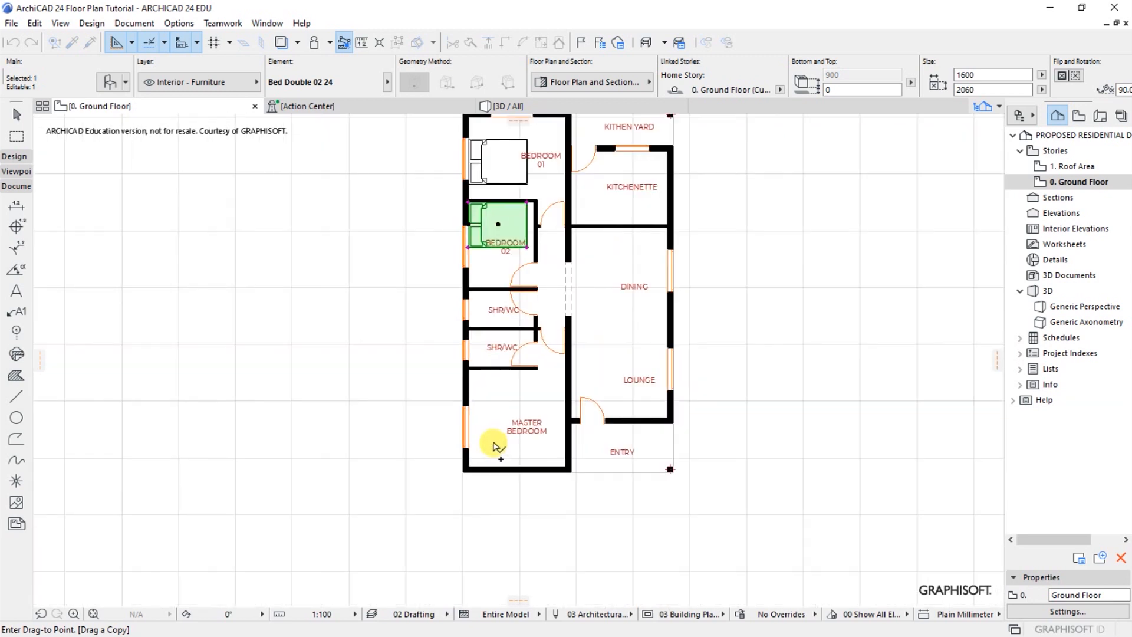
{"action": "left_click", "coordinate": [521, 427]}
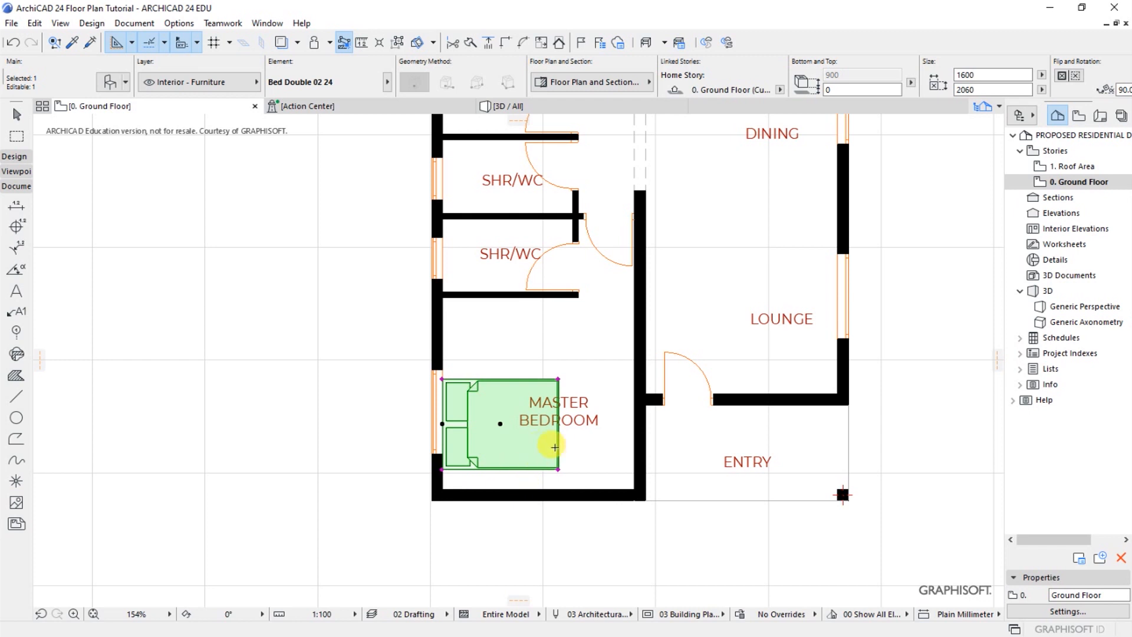
{"action": "key", "text": "Escape"}
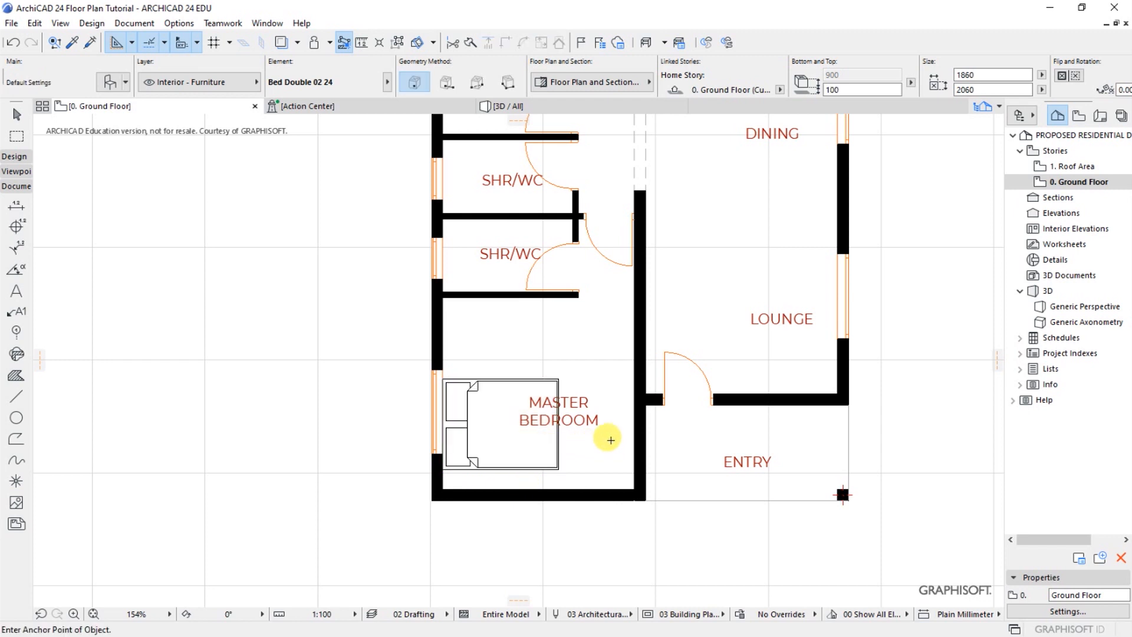
Search the object library for wc and choose WC 24 as the default object for the SHR/WC rooms
{"action": "scroll", "coordinate": [275, 495], "scroll_direction": "down", "scroll_amount": 5}
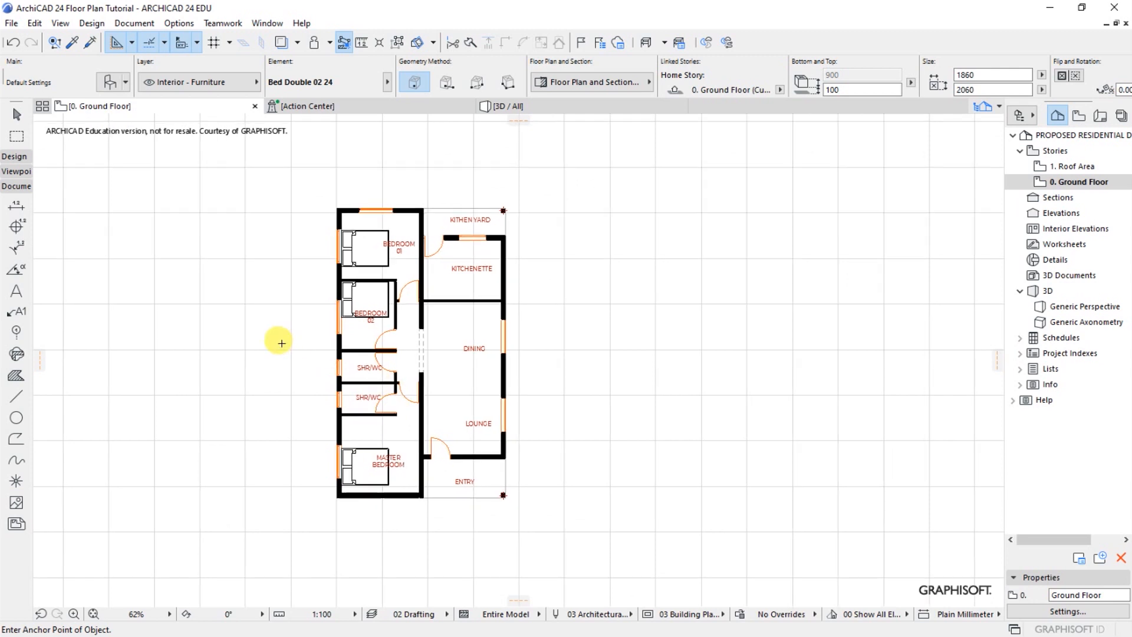
{"action": "scroll", "coordinate": [281, 343], "scroll_direction": "up", "scroll_amount": 2}
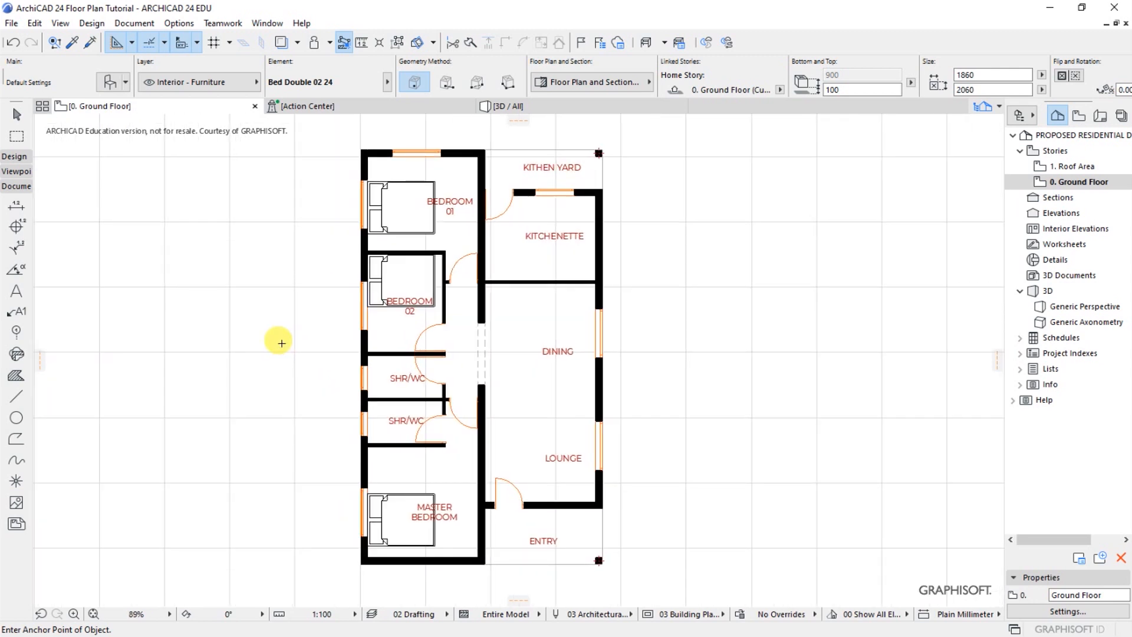
{"action": "scroll", "coordinate": [327, 416], "scroll_direction": "up", "scroll_amount": 1}
{"action": "scroll", "coordinate": [389, 416], "scroll_direction": "up", "scroll_amount": 4}
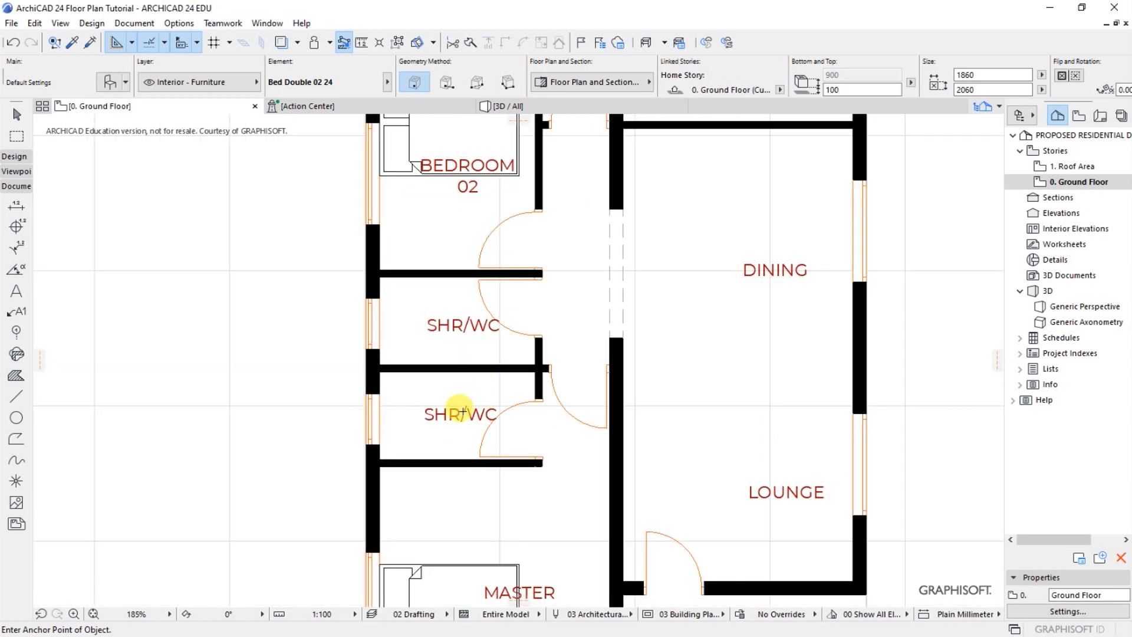
{"action": "scroll", "coordinate": [466, 392], "scroll_direction": "up", "scroll_amount": 1}
{"action": "scroll", "coordinate": [473, 373], "scroll_direction": "up", "scroll_amount": 1}
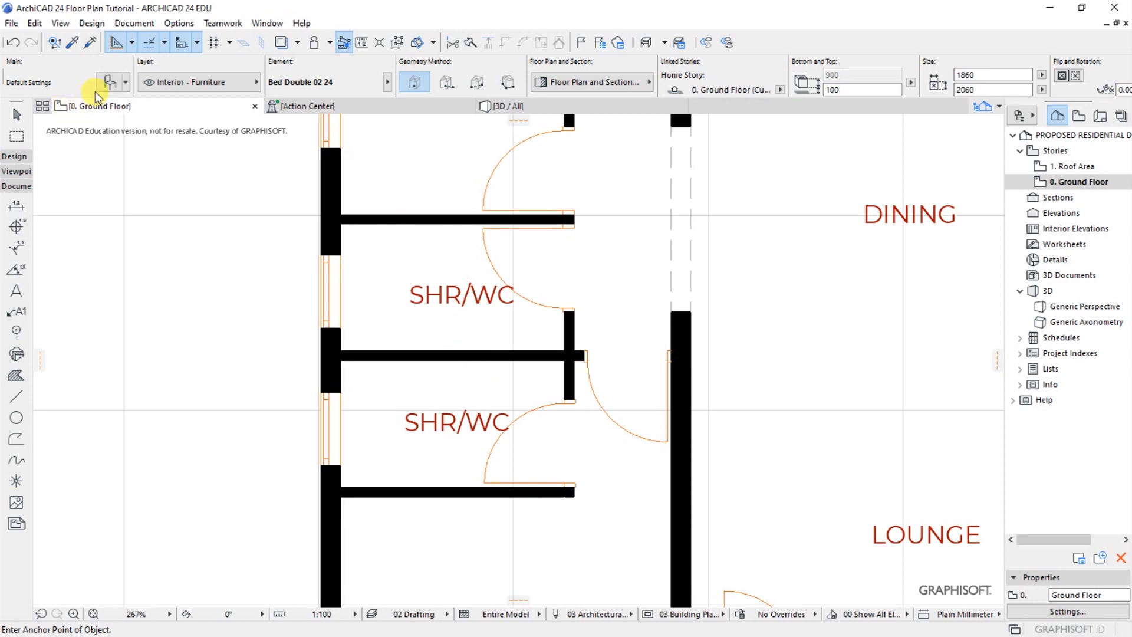
{"action": "key", "text": "ctrl+t"}
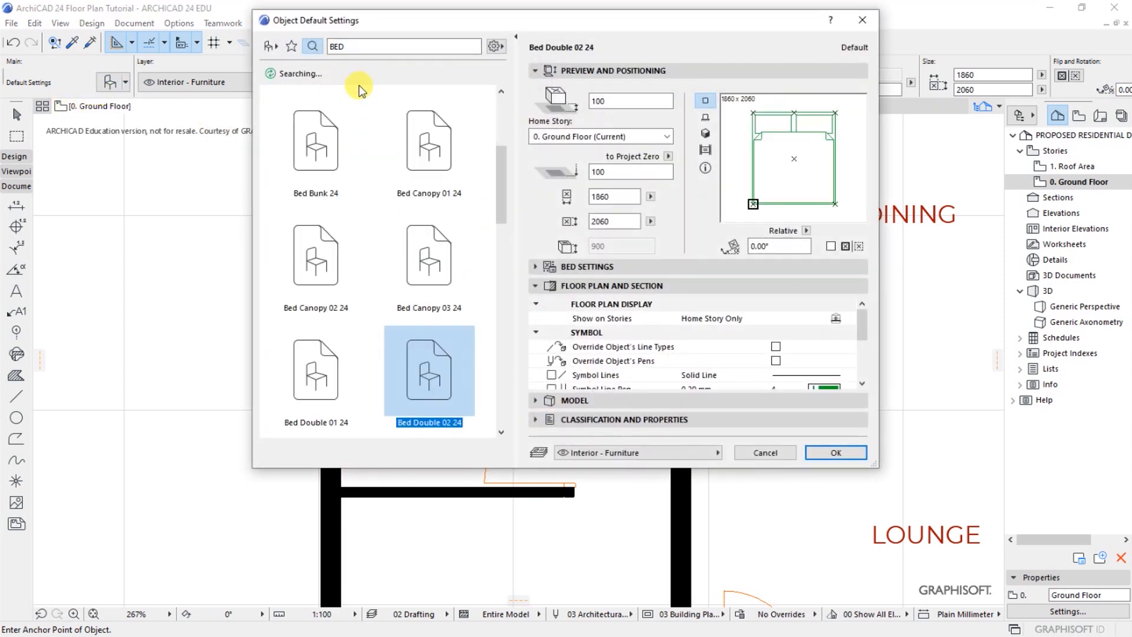
{"action": "double_click", "coordinate": [339, 46]}
{"action": "type", "text": "w"}
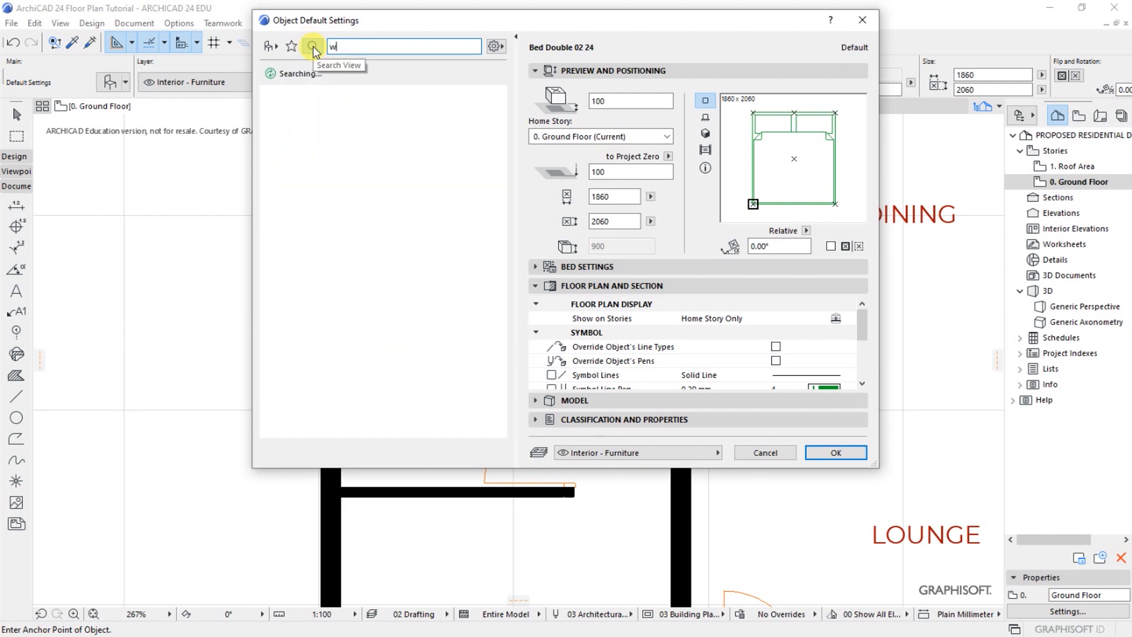
{"action": "type", "text": "c"}
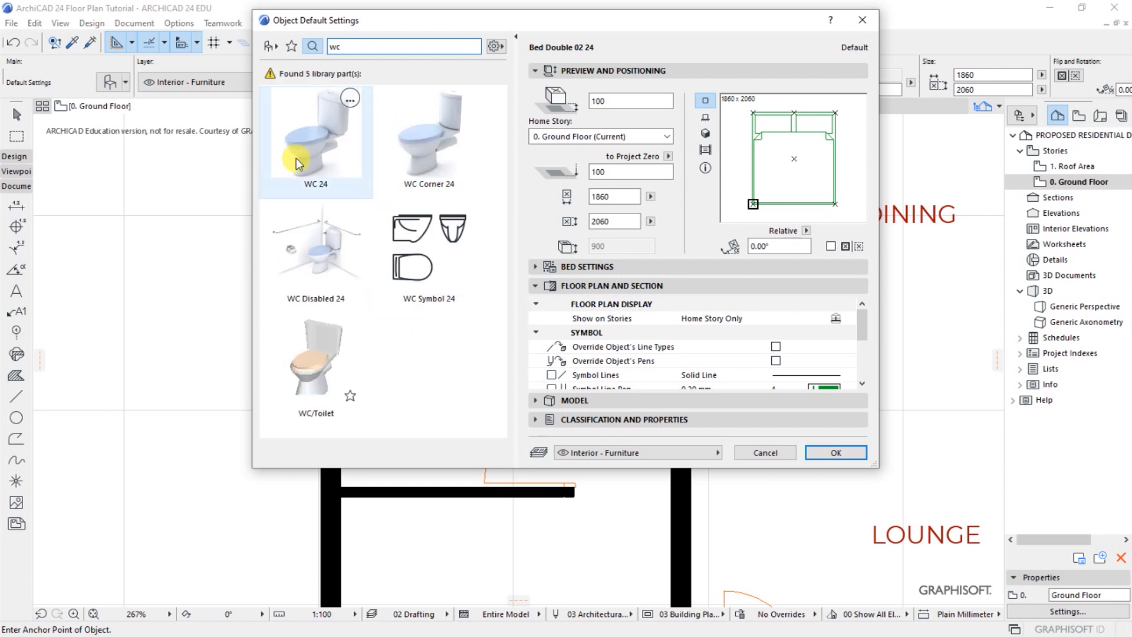
{"action": "left_click", "coordinate": [297, 154]}
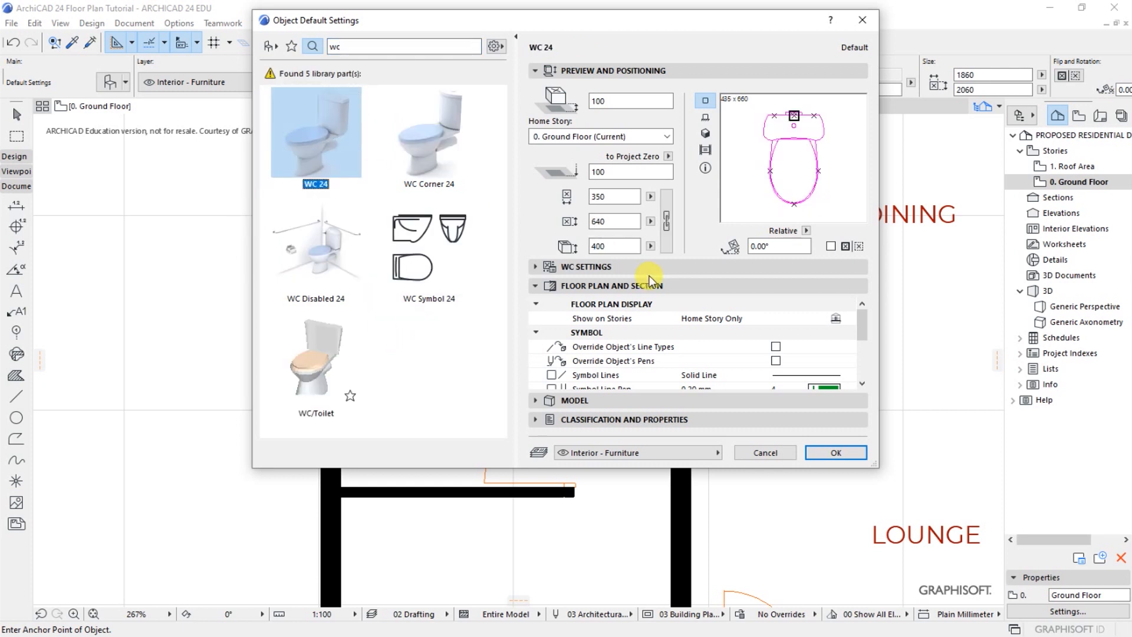
Set the WC's relative base height and its height to Project Zero to 0, and apply the default settings
{"action": "left_click", "coordinate": [613, 98]}
{"action": "type", "text": "0"}
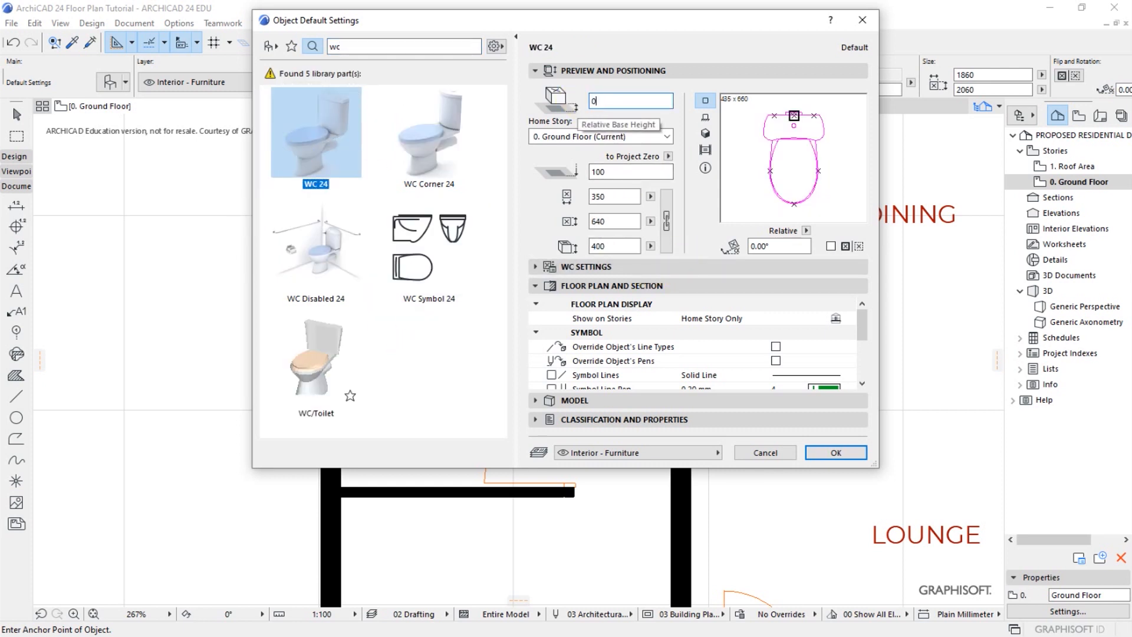
{"action": "left_click", "coordinate": [622, 169]}
{"action": "type", "text": "0"}
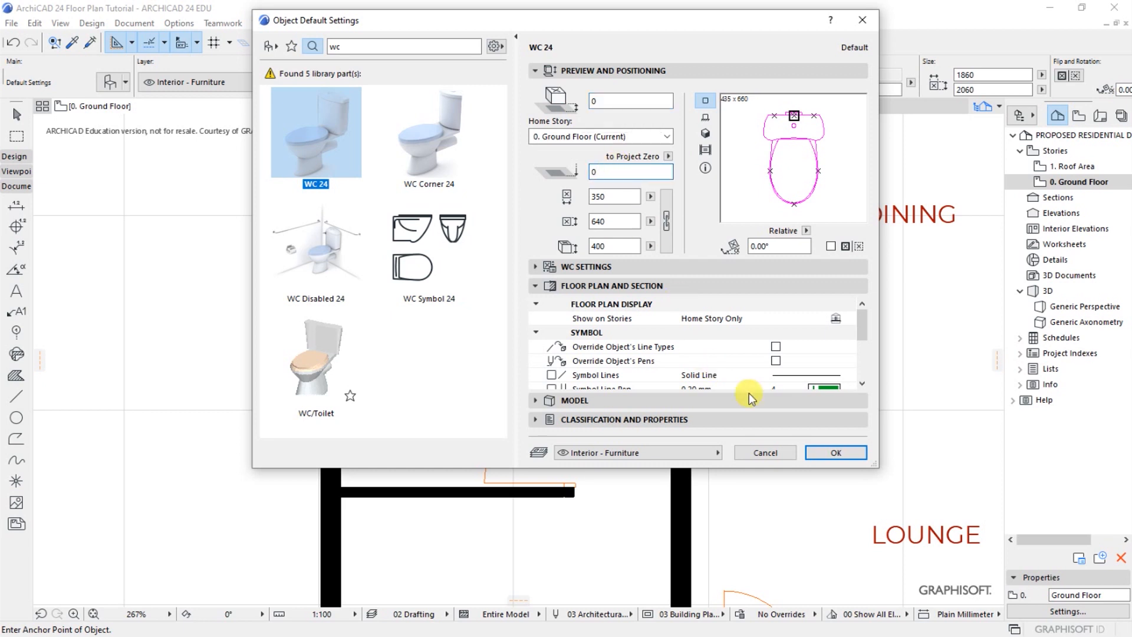
{"action": "left_click", "coordinate": [836, 454]}
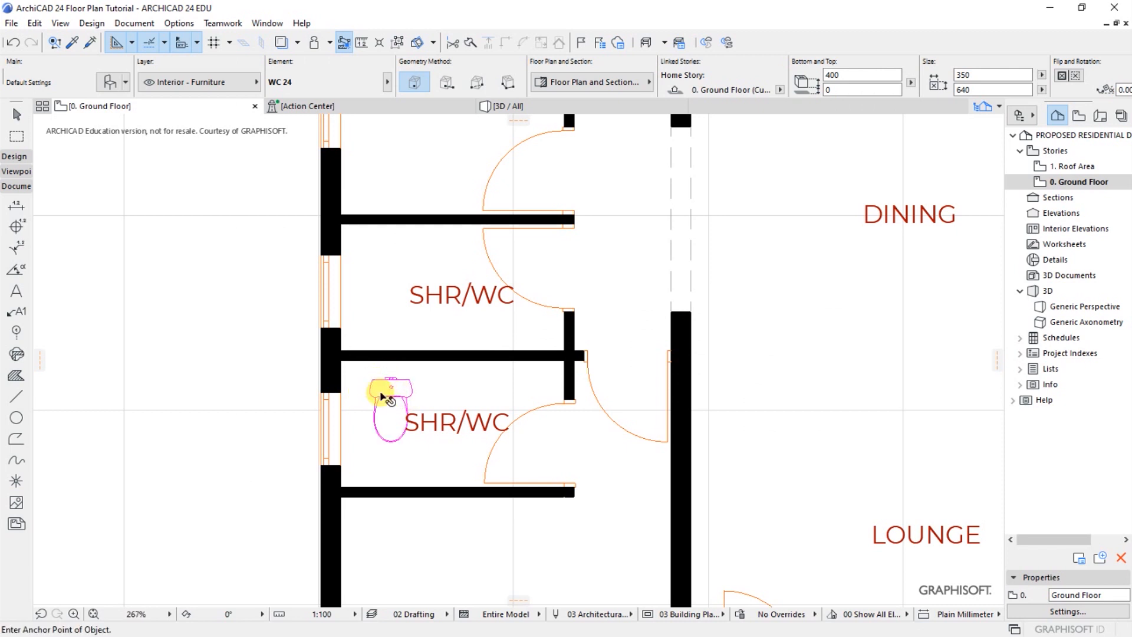
Place the WC in the lower SHR/WC room and move its back up against the partition between the two SHR/WC rooms
{"action": "left_click", "coordinate": [382, 395]}
{"action": "key", "text": "ctrl+d"}
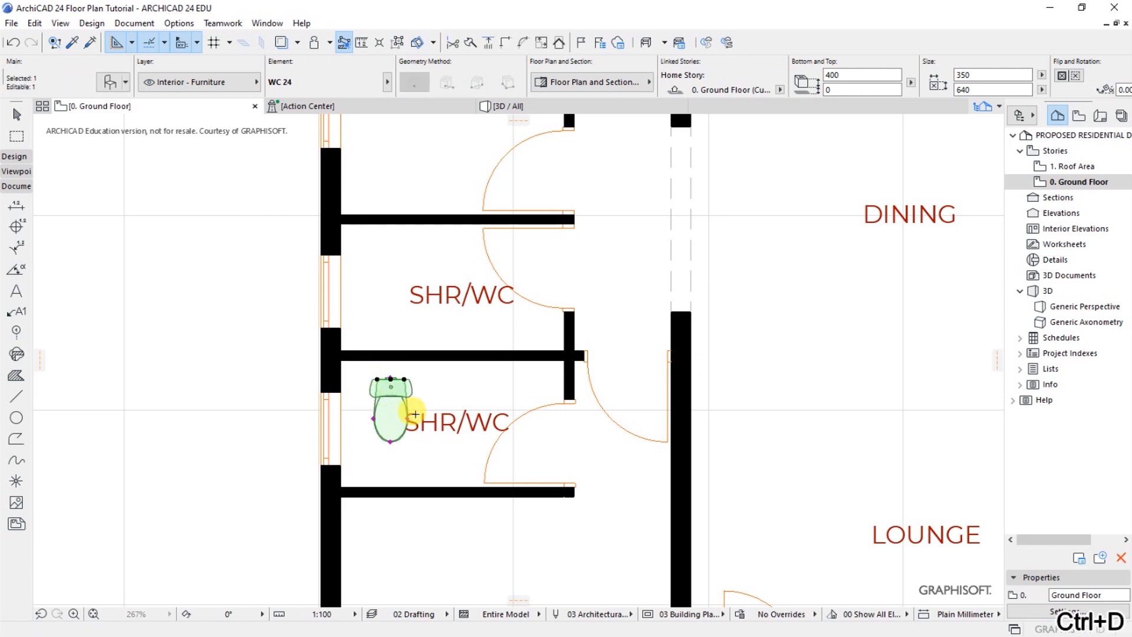
{"action": "scroll", "coordinate": [389, 383], "scroll_direction": "up", "scroll_amount": 4}
{"action": "left_click", "coordinate": [418, 382]}
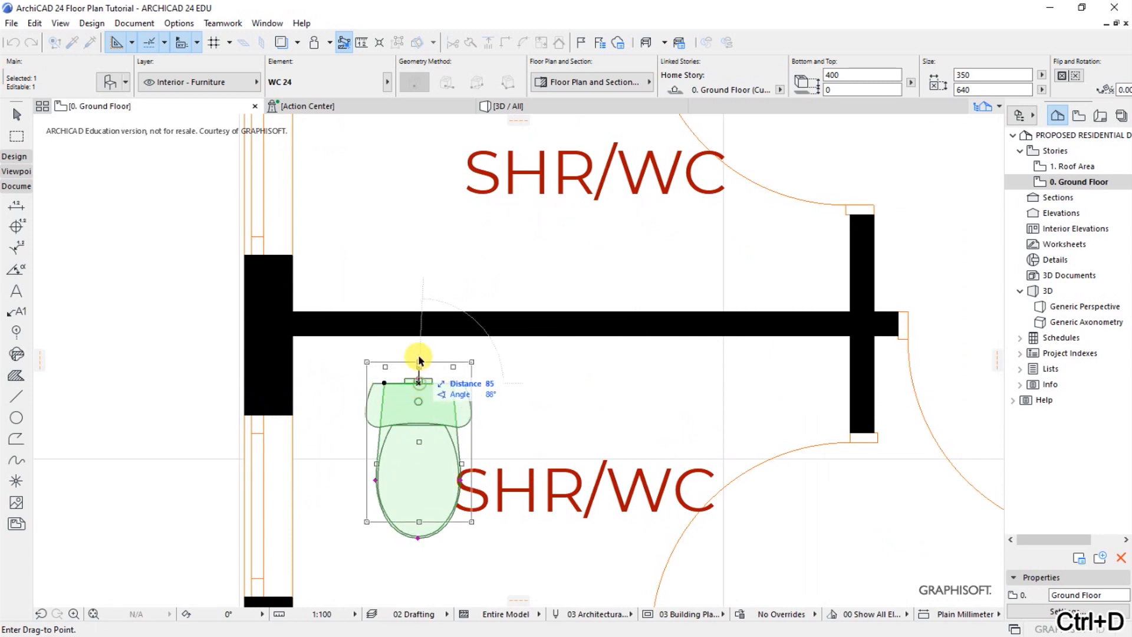
{"action": "left_click", "coordinate": [418, 334]}
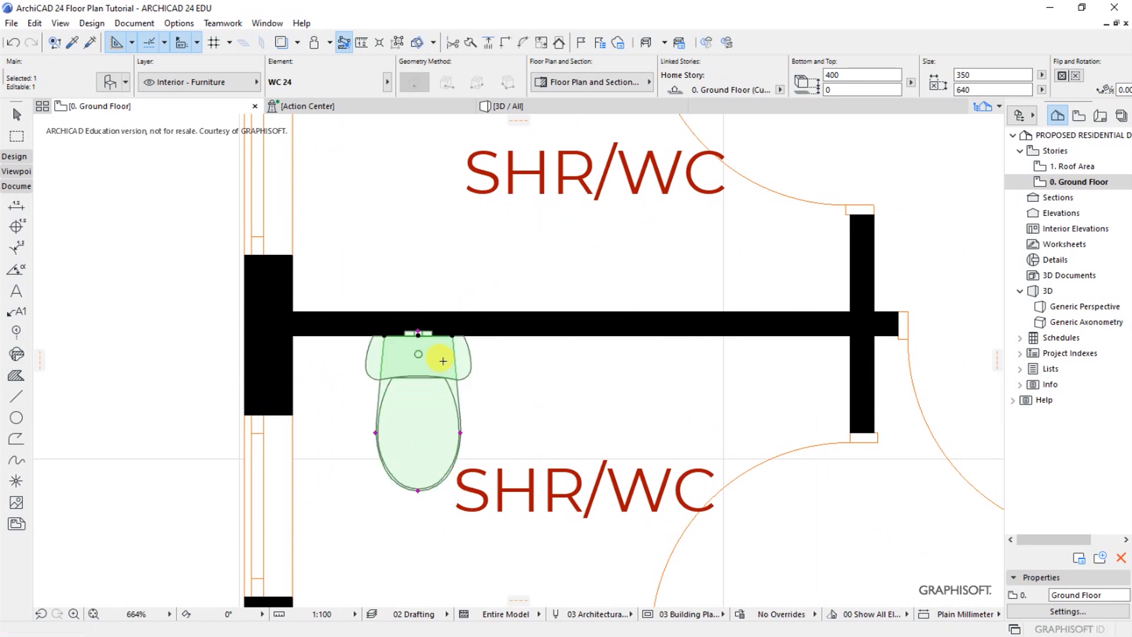
Move the WC horizontally along the partition until its cistern's left side touches the exterior wall
{"action": "key", "text": "ctrl+d"}
{"action": "scroll", "coordinate": [374, 373], "scroll_direction": "up", "scroll_amount": 3}
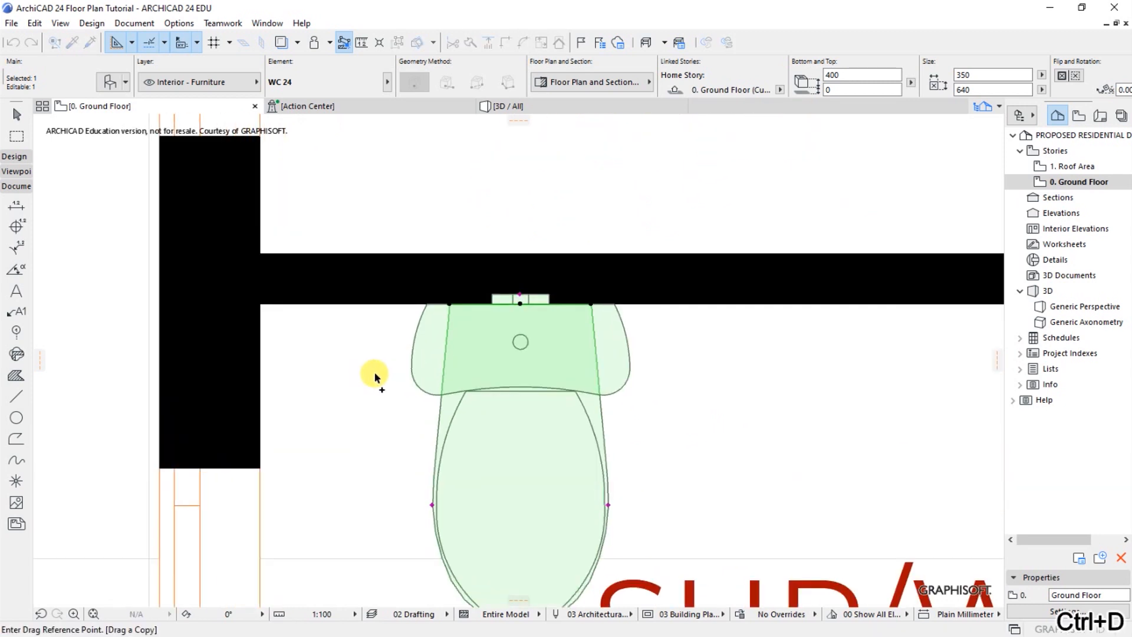
{"action": "left_click", "coordinate": [409, 372]}
{"action": "left_click", "coordinate": [264, 373]}
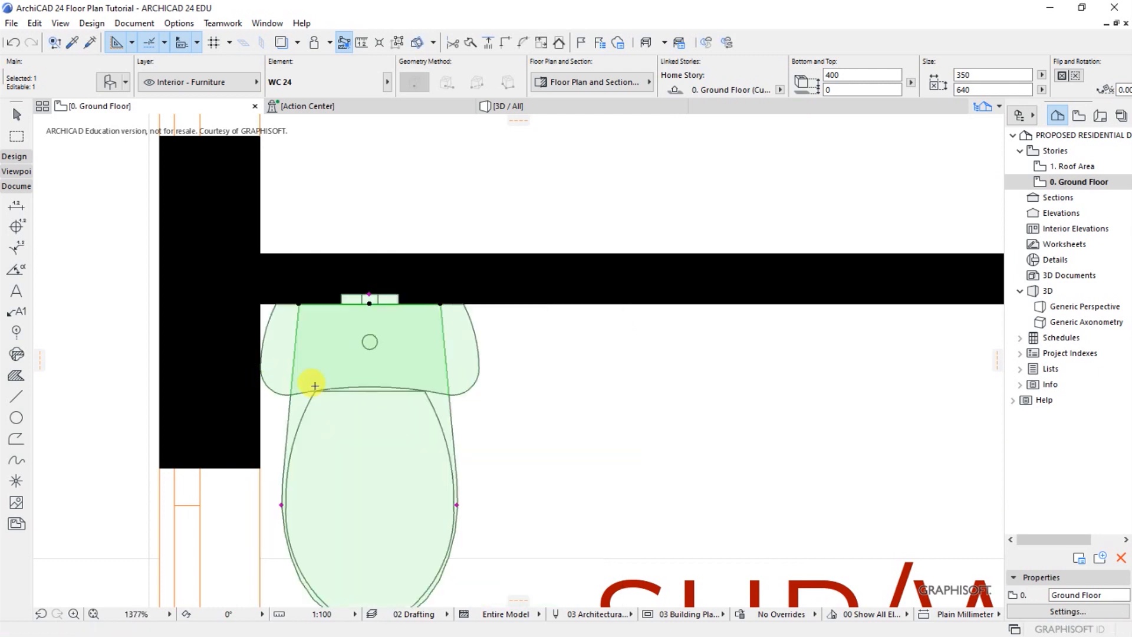
Move the WC 350 mm horizontally to the right, away from the exterior wall
{"action": "key", "text": "ctrl+d"}
{"action": "left_click", "coordinate": [260, 371]}
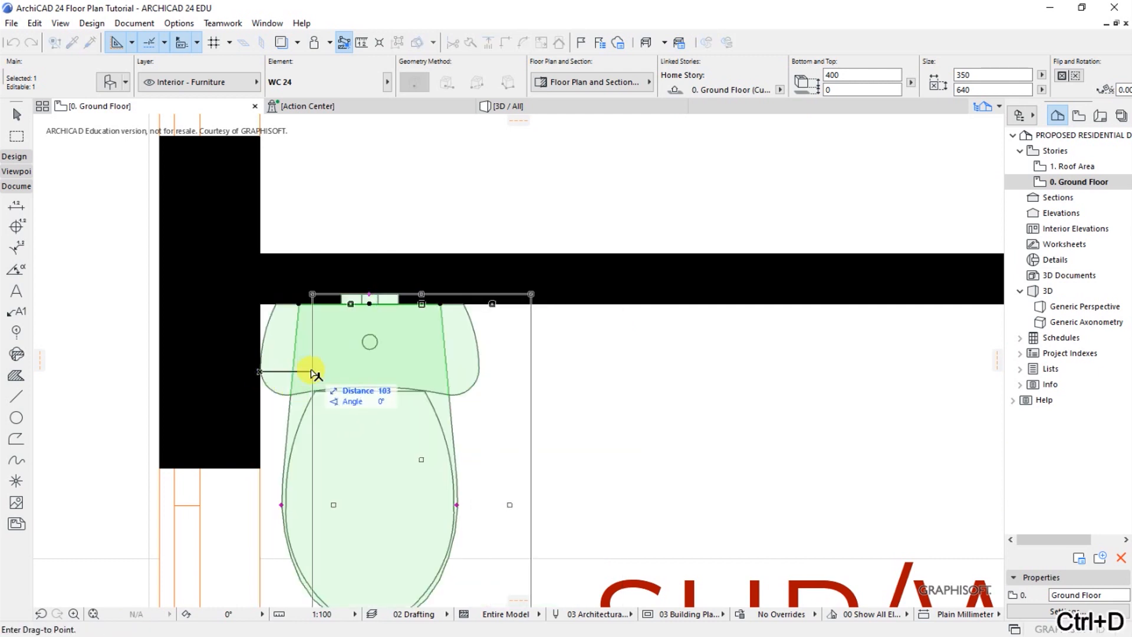
{"action": "key", "text": "Tab"}
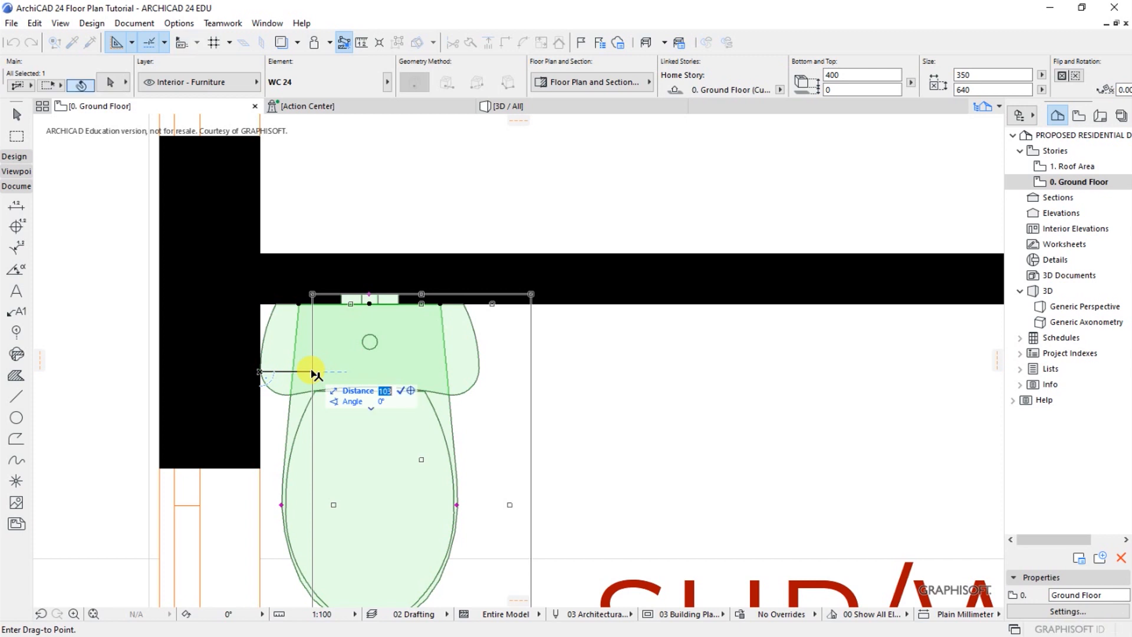
{"action": "type", "text": "350"}
{"action": "key", "text": "Return"}
{"action": "scroll", "coordinate": [505, 369], "scroll_direction": "down", "scroll_amount": 5}
{"action": "scroll", "coordinate": [518, 342], "scroll_direction": "down", "scroll_amount": 3}
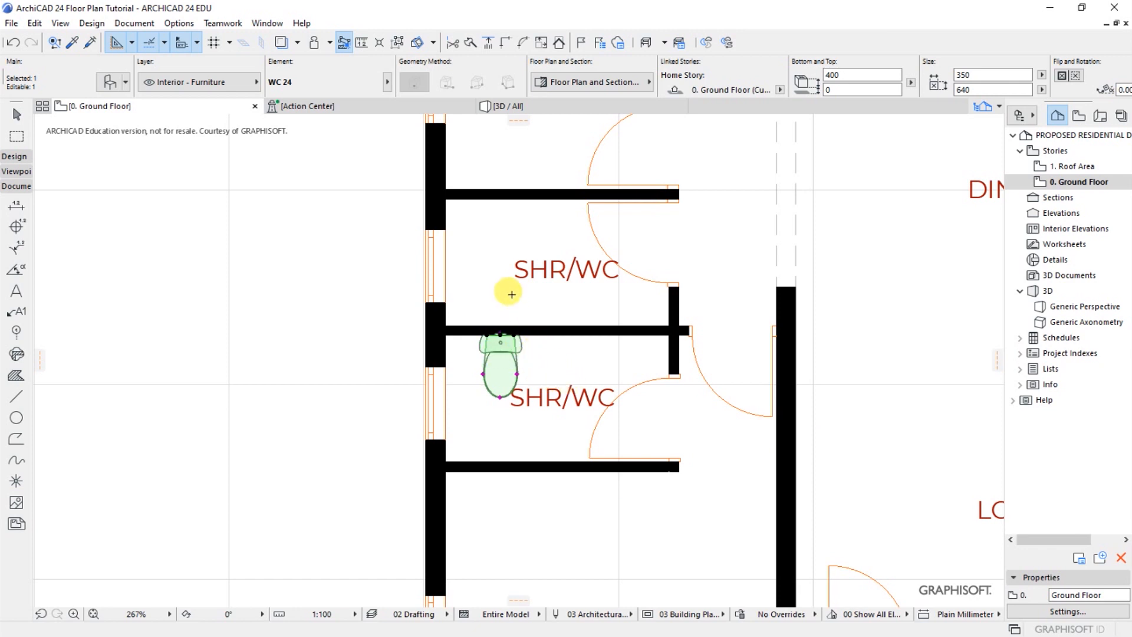
{"action": "right_click", "coordinate": [494, 307]}
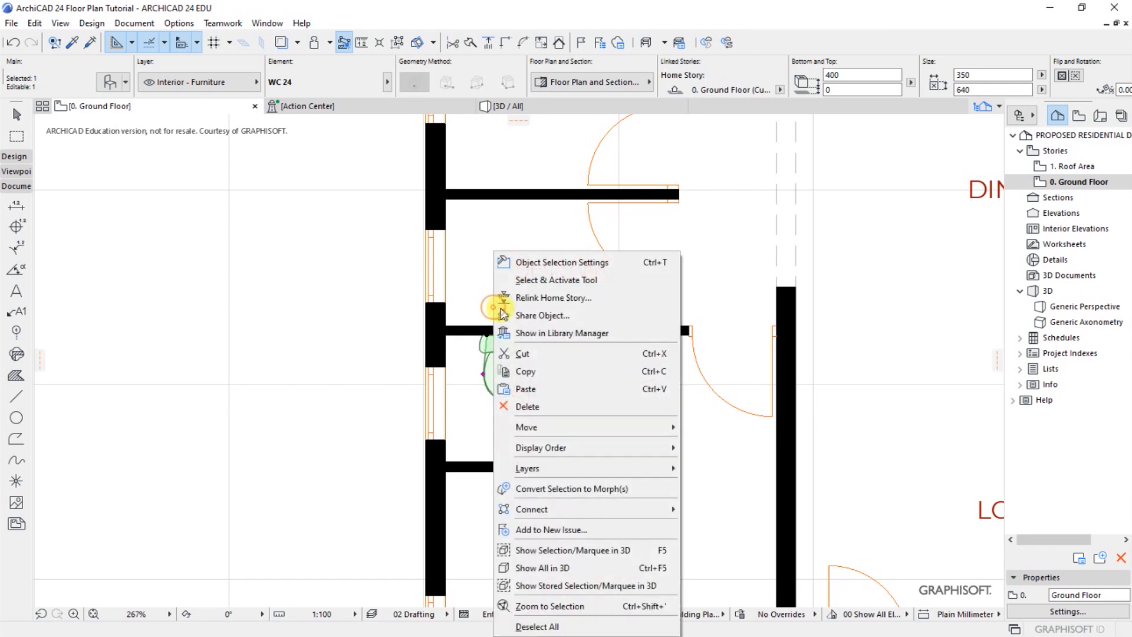
{"action": "mouse_move", "coordinate": [543, 427]}
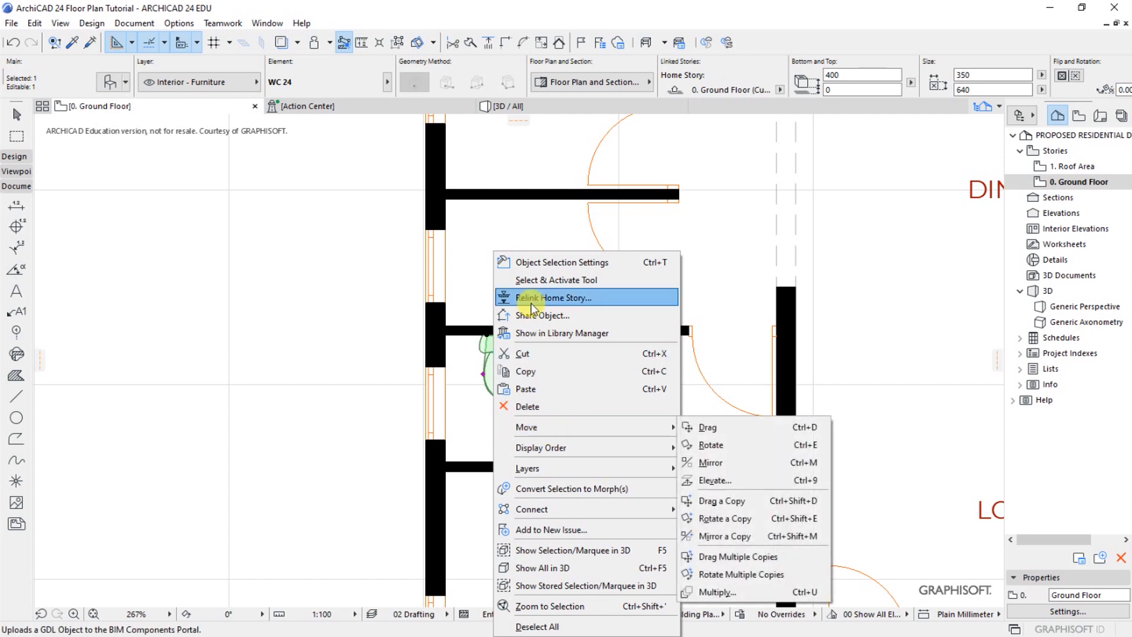
{"action": "left_click", "coordinate": [481, 277]}
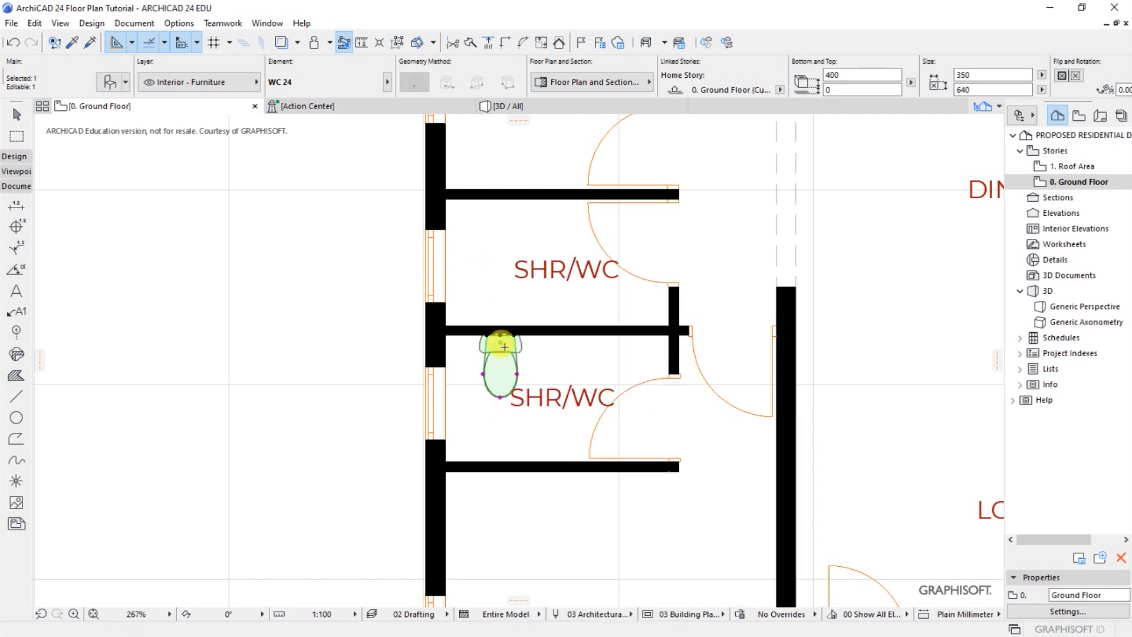
Mirror a copy of the WC into the upper SHR/WC room about a horizontal axis along the shared partition
{"action": "right_click", "coordinate": [484, 294]}
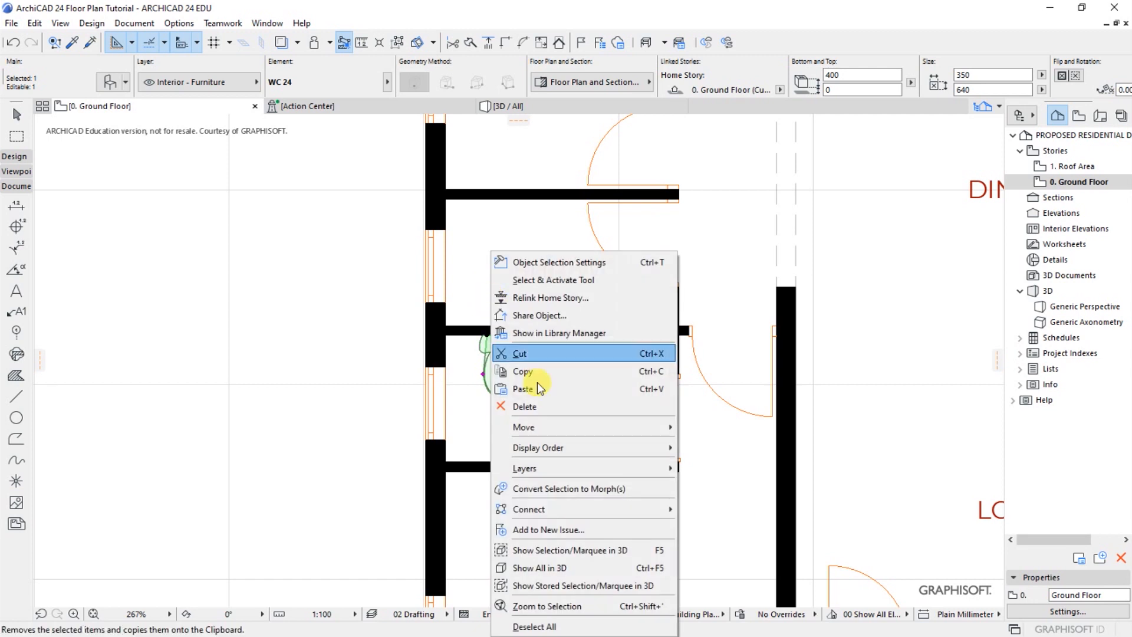
{"action": "mouse_move", "coordinate": [526, 429]}
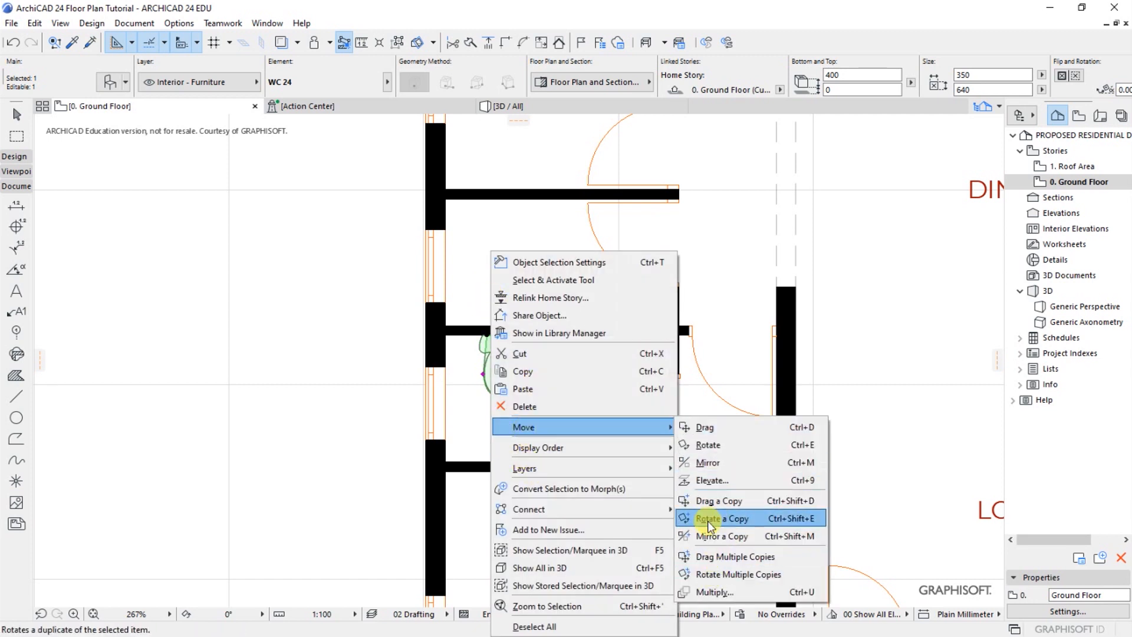
{"action": "left_click", "coordinate": [705, 536]}
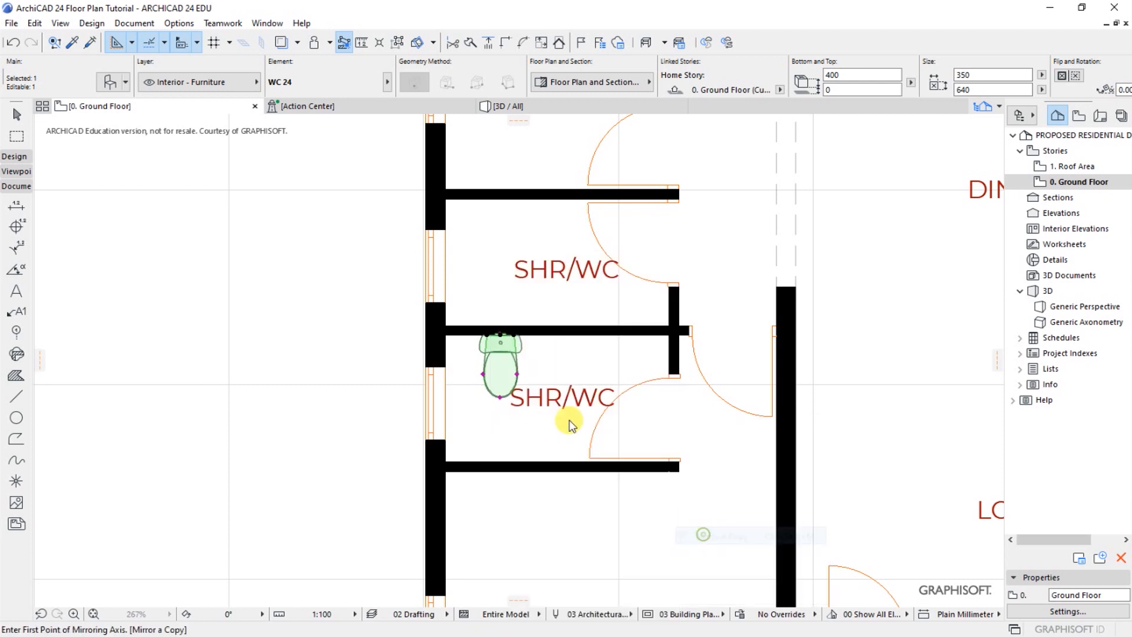
{"action": "scroll", "coordinate": [488, 337], "scroll_direction": "up", "scroll_amount": 2}
{"action": "left_click", "coordinate": [463, 320]}
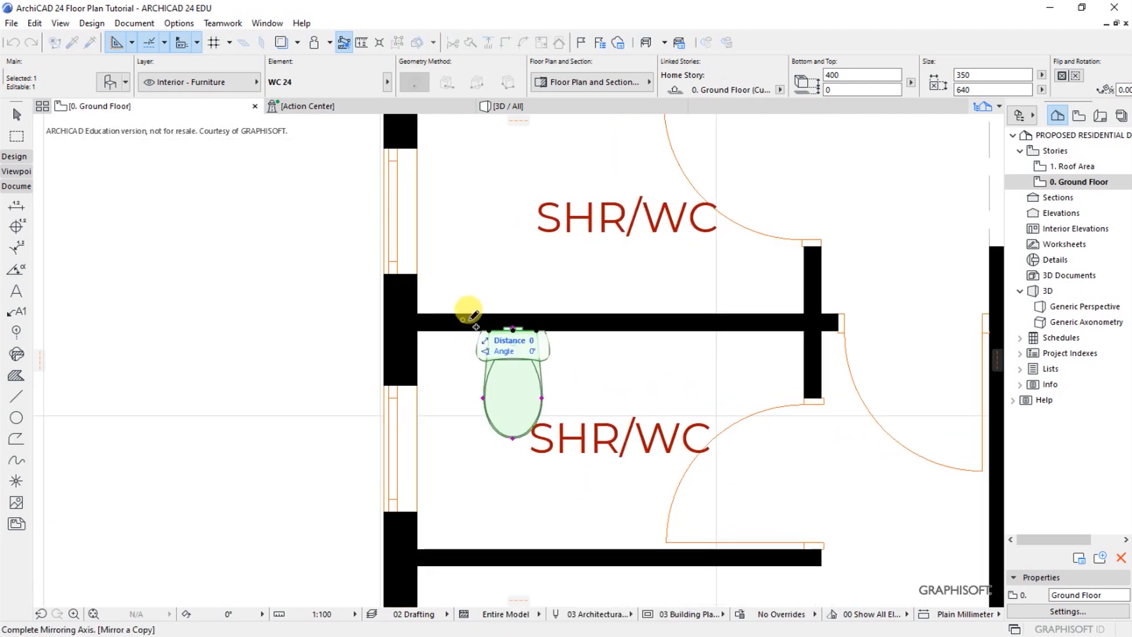
{"action": "left_click", "coordinate": [630, 319]}
Move the mirrored WC down so its back sits against the upper face of the shared partition
{"action": "scroll", "coordinate": [514, 322], "scroll_direction": "up", "scroll_amount": 5}
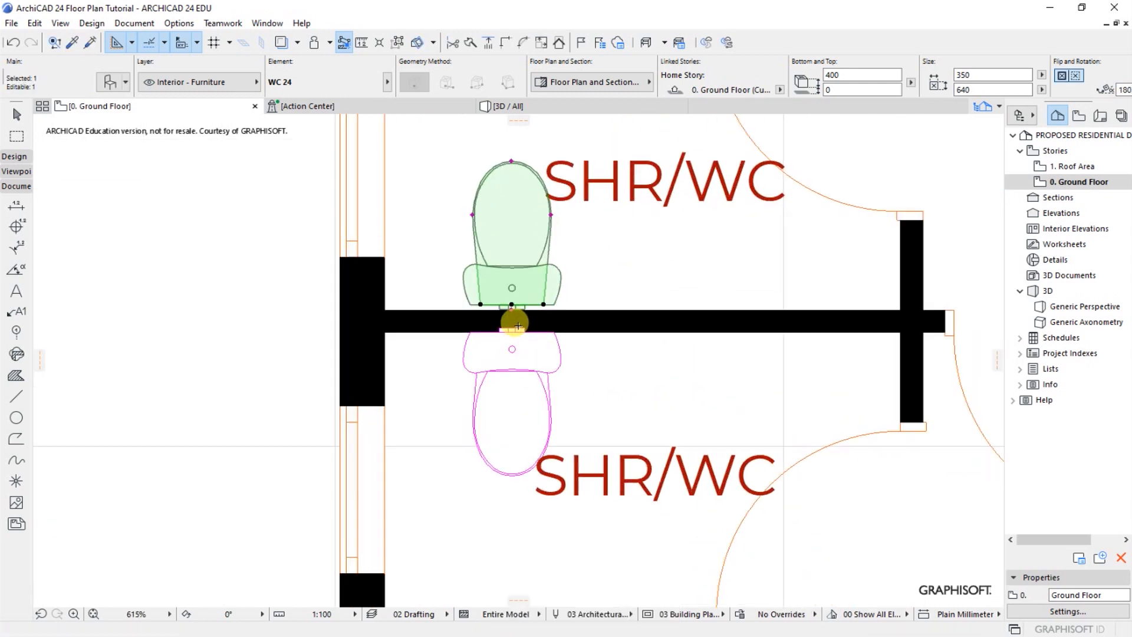
{"action": "key", "text": "ctrl+d"}
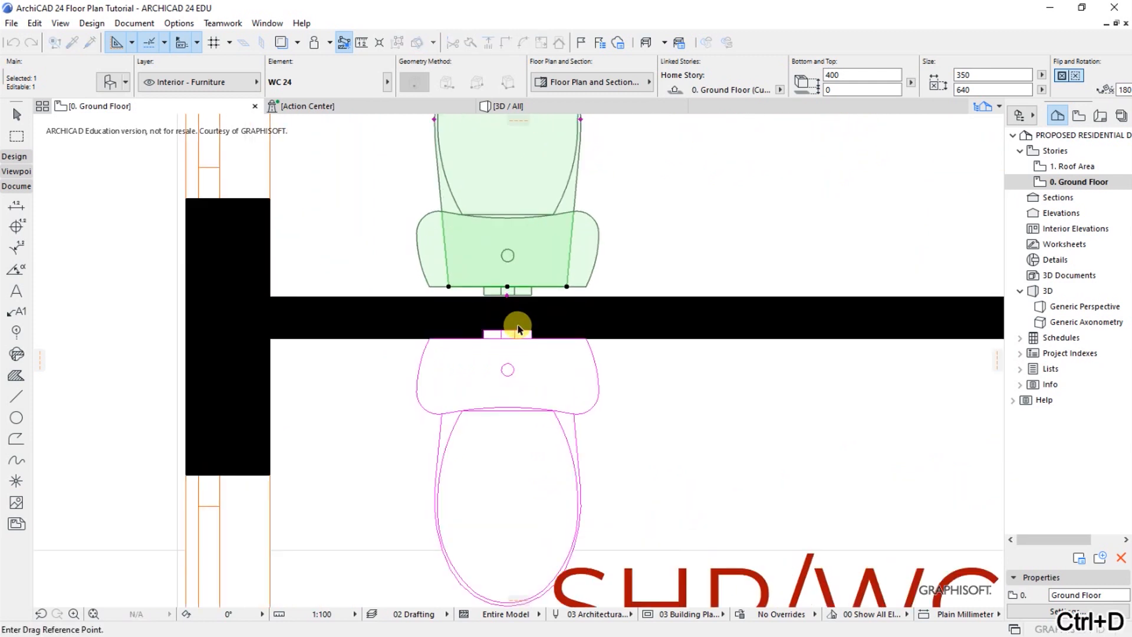
{"action": "left_click", "coordinate": [507, 289]}
{"action": "left_click", "coordinate": [507, 297]}
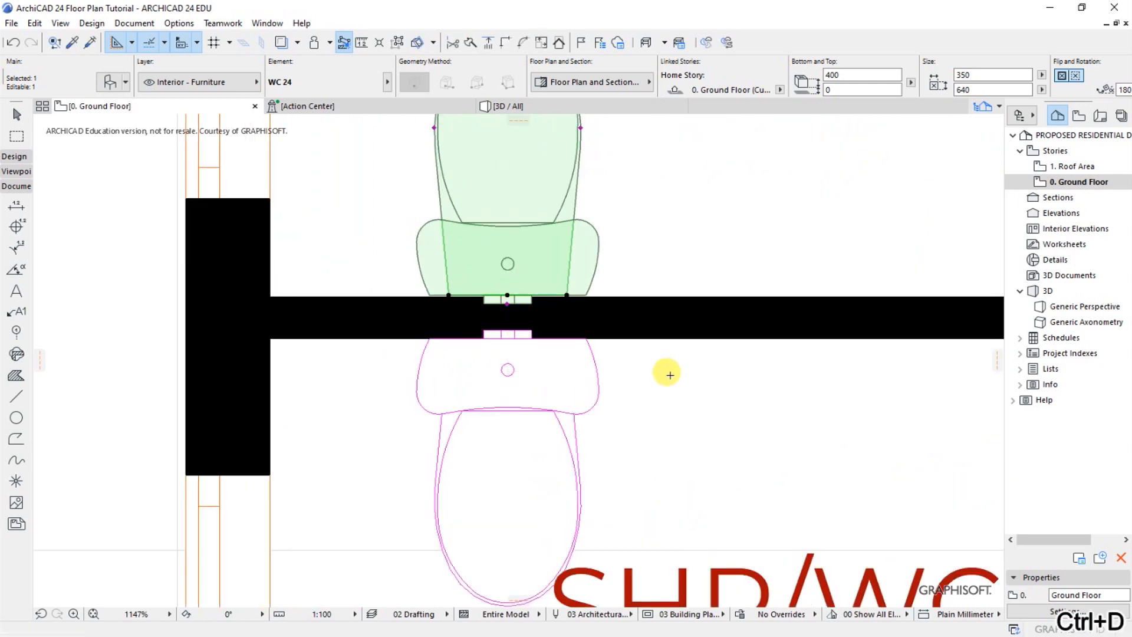
Deselect the mirrored WC, search the object library for "basin" and choose Basin 24 as the default object
{"action": "key", "text": "Escape"}
{"action": "scroll", "coordinate": [475, 374], "scroll_direction": "down", "scroll_amount": 4}
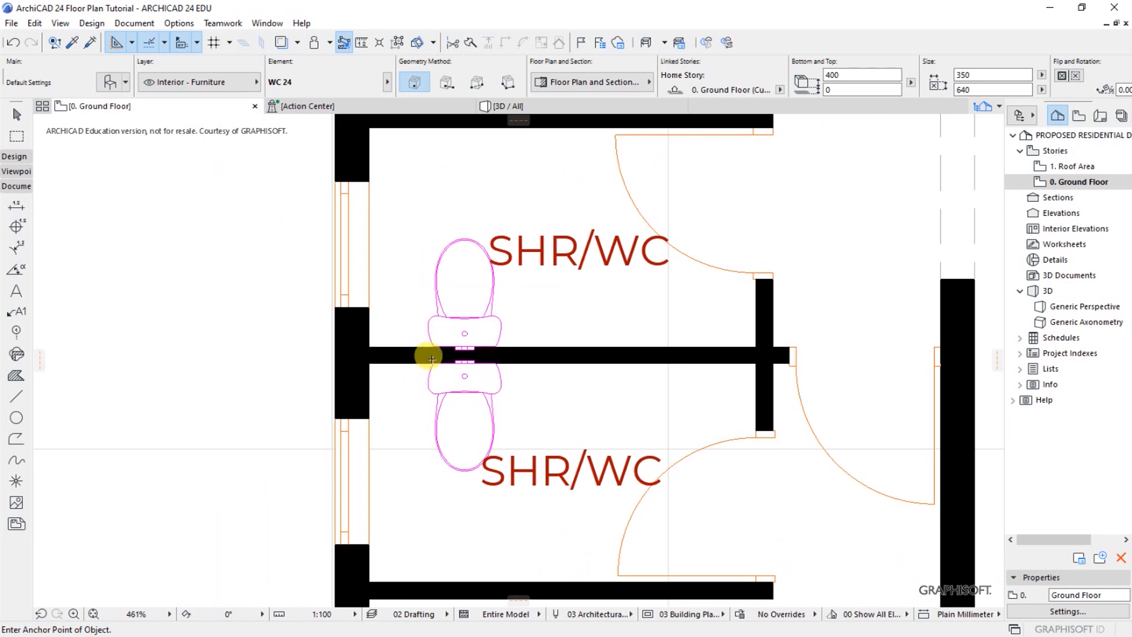
{"action": "scroll", "coordinate": [357, 363], "scroll_direction": "up", "scroll_amount": 1}
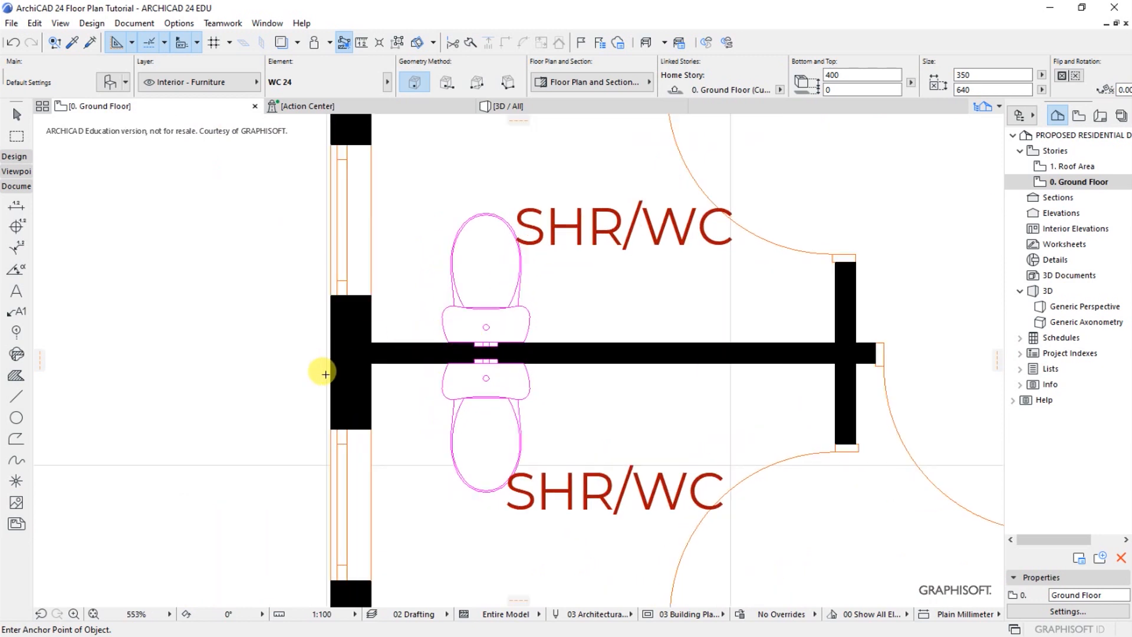
{"action": "scroll", "coordinate": [330, 370], "scroll_direction": "up", "scroll_amount": 1}
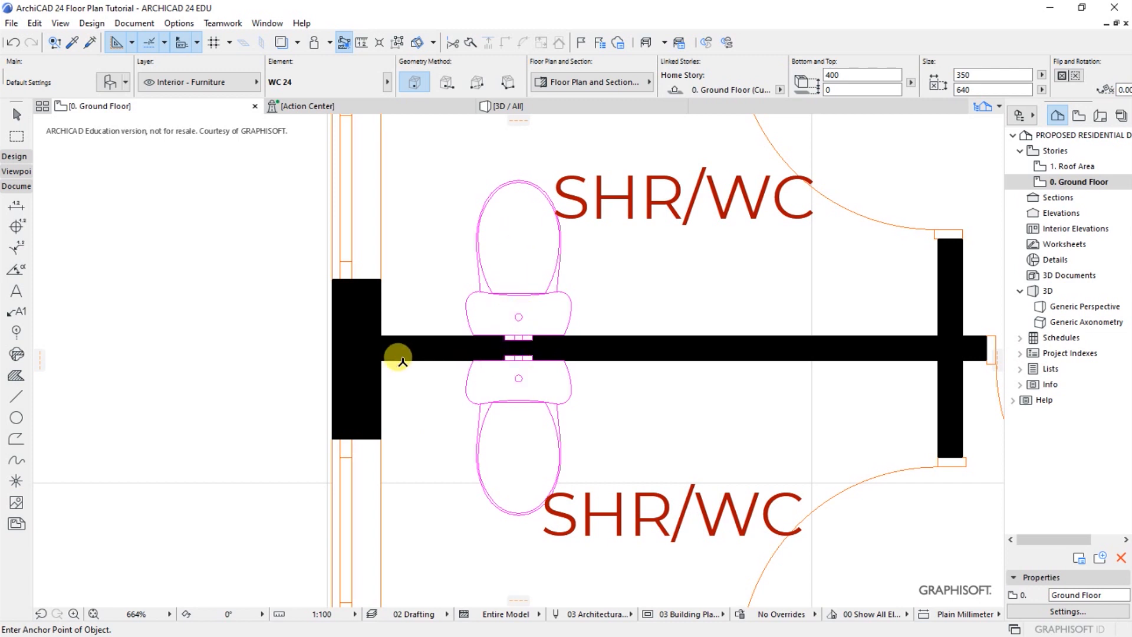
{"action": "scroll", "coordinate": [501, 339], "scroll_direction": "down", "scroll_amount": 6}
{"action": "scroll", "coordinate": [492, 330], "scroll_direction": "up", "scroll_amount": 2}
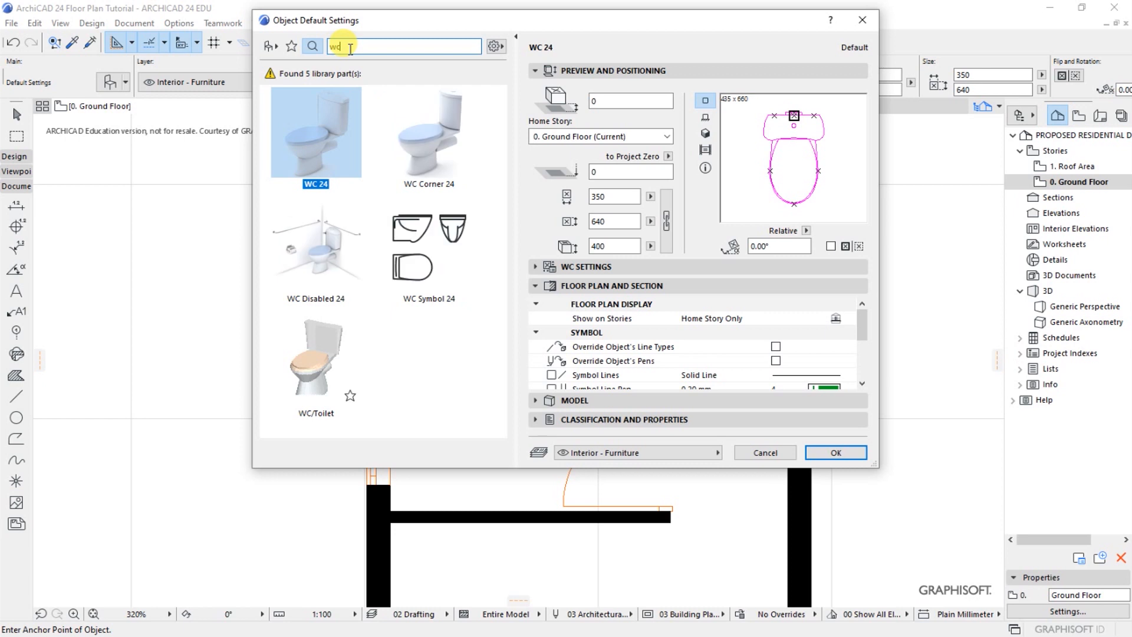
{"action": "key", "text": "BackSpace"}
{"action": "key", "text": "BackSpace"}
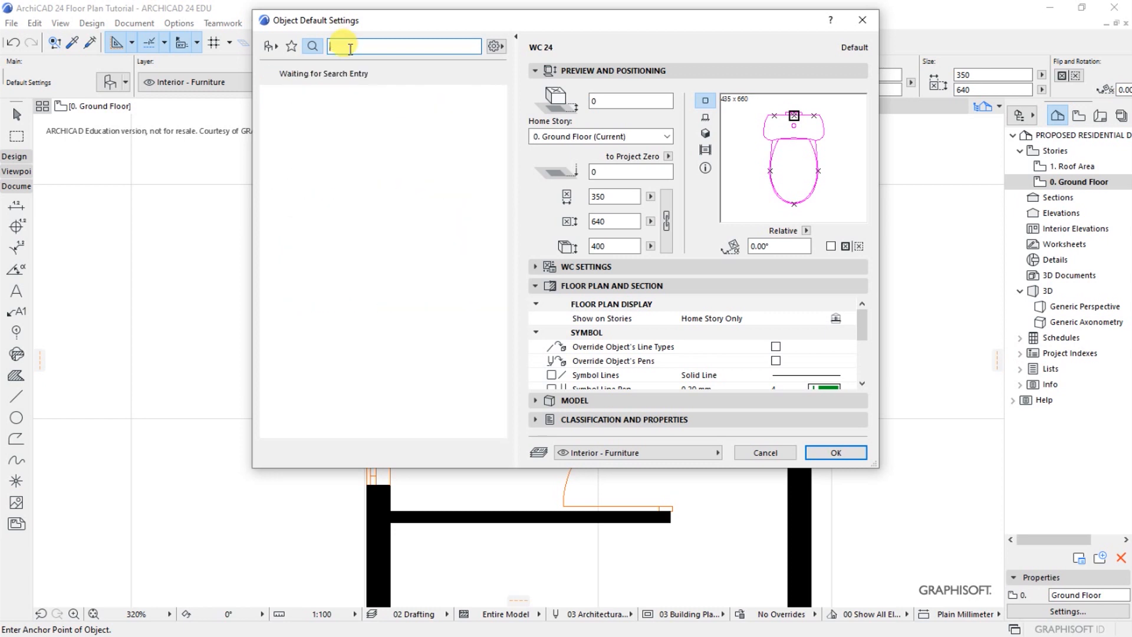
{"action": "type", "text": "b"}
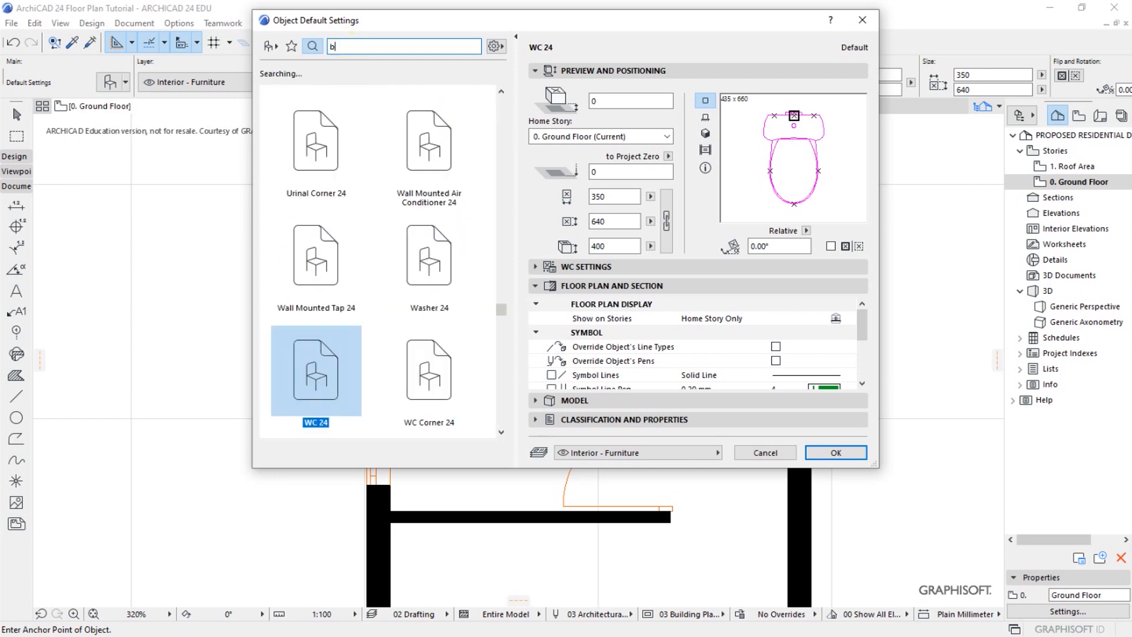
{"action": "type", "text": "asin"}
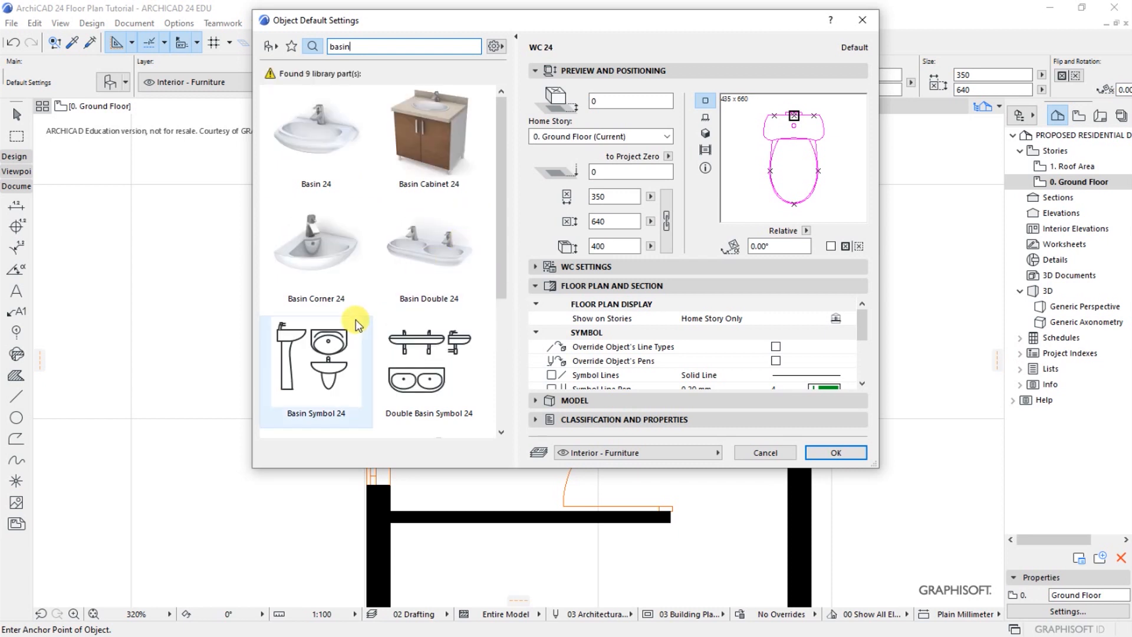
{"action": "left_click", "coordinate": [324, 151]}
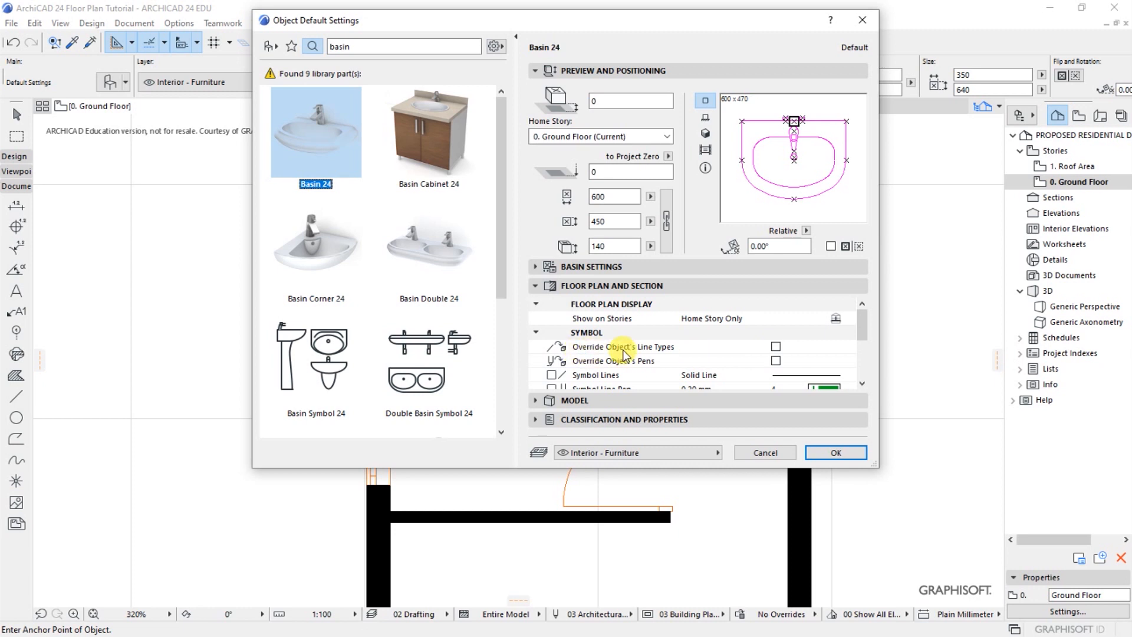
Override the basin's line types and pens on the floor plan and set its symbol line pen to black pen 1
{"action": "left_click", "coordinate": [775, 346]}
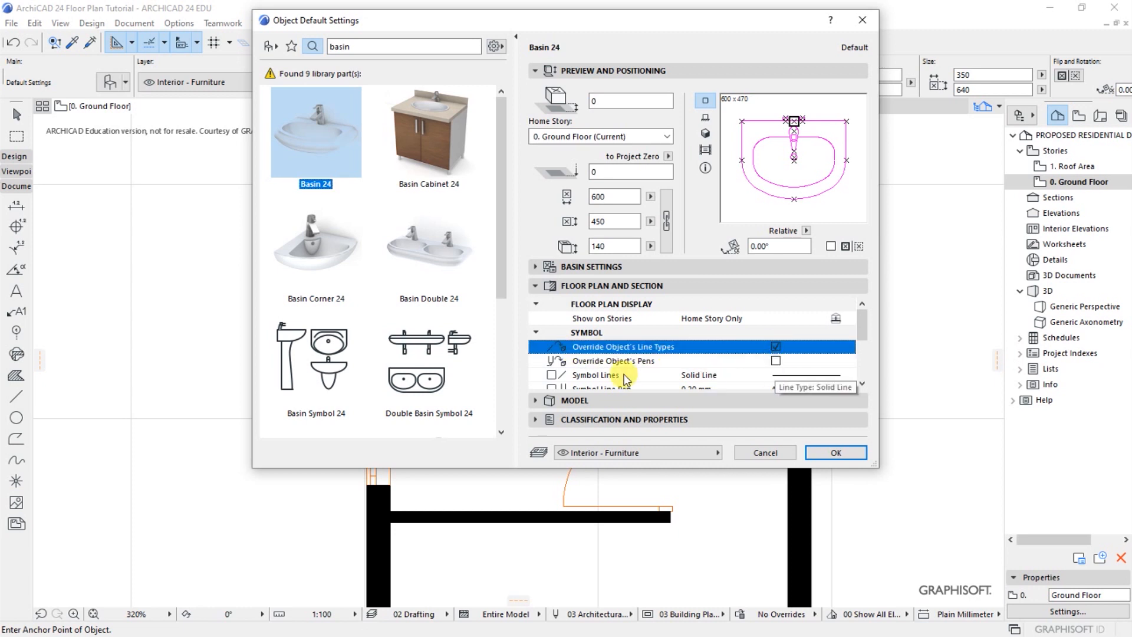
{"action": "left_click", "coordinate": [776, 360]}
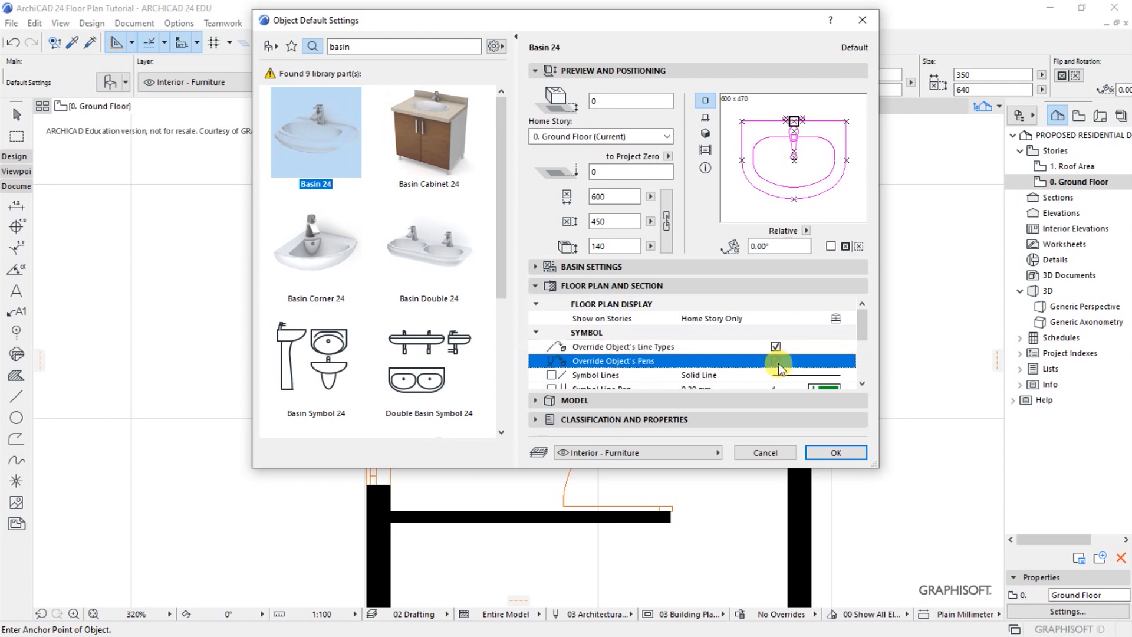
{"action": "left_click", "coordinate": [862, 384]}
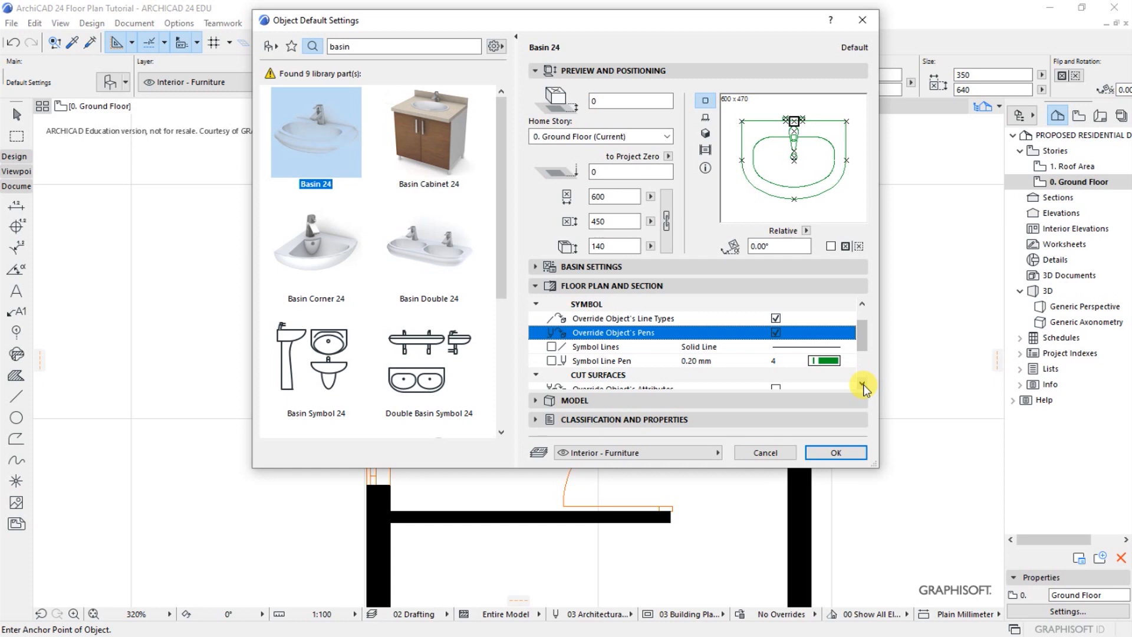
{"action": "left_click", "coordinate": [824, 360]}
{"action": "left_click", "coordinate": [861, 360]}
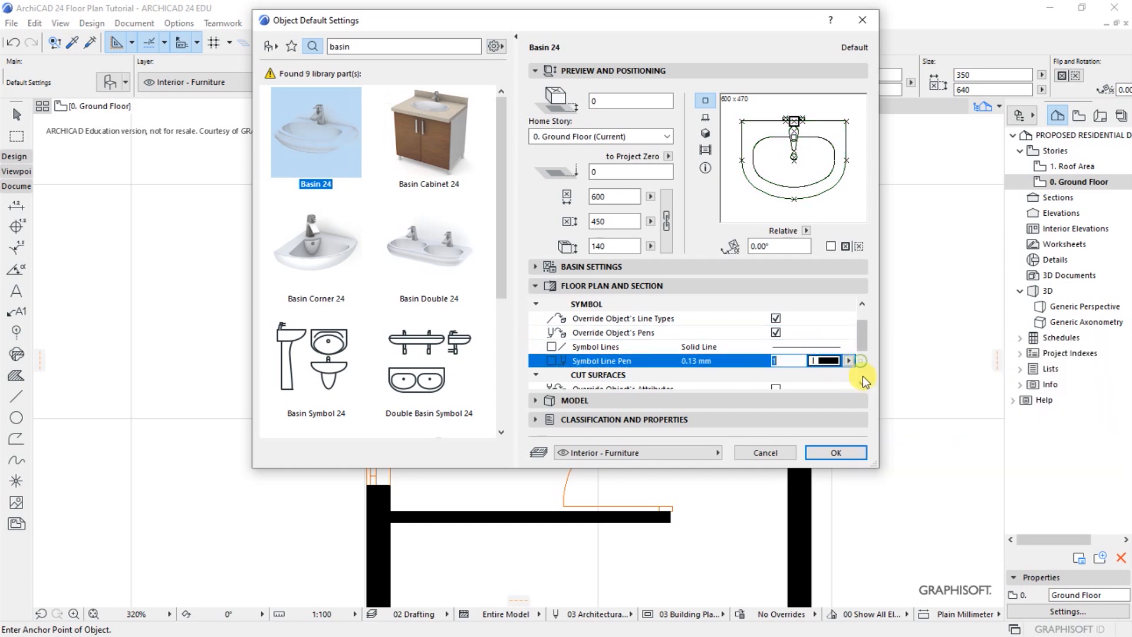
Set the basin's cut line pen and cut fill pen to black pen 1 and accept the default settings
{"action": "left_click", "coordinate": [862, 385]}
{"action": "left_click", "coordinate": [824, 347]}
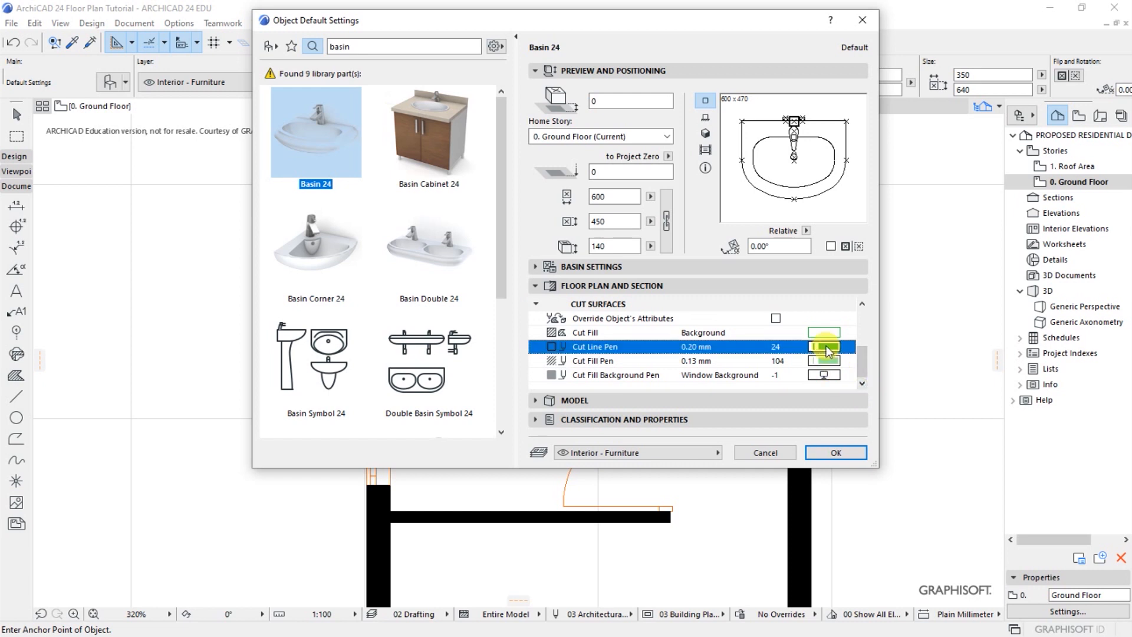
{"action": "left_click", "coordinate": [861, 344]}
{"action": "left_click", "coordinate": [836, 362]}
{"action": "left_click", "coordinate": [862, 359]}
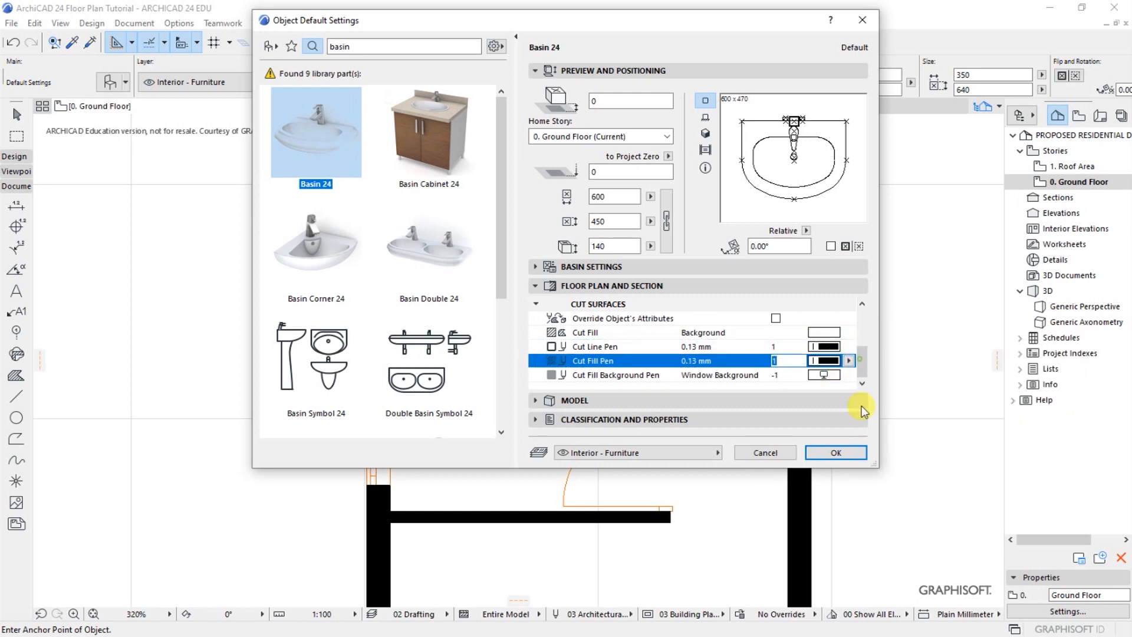
{"action": "left_click", "coordinate": [836, 452]}
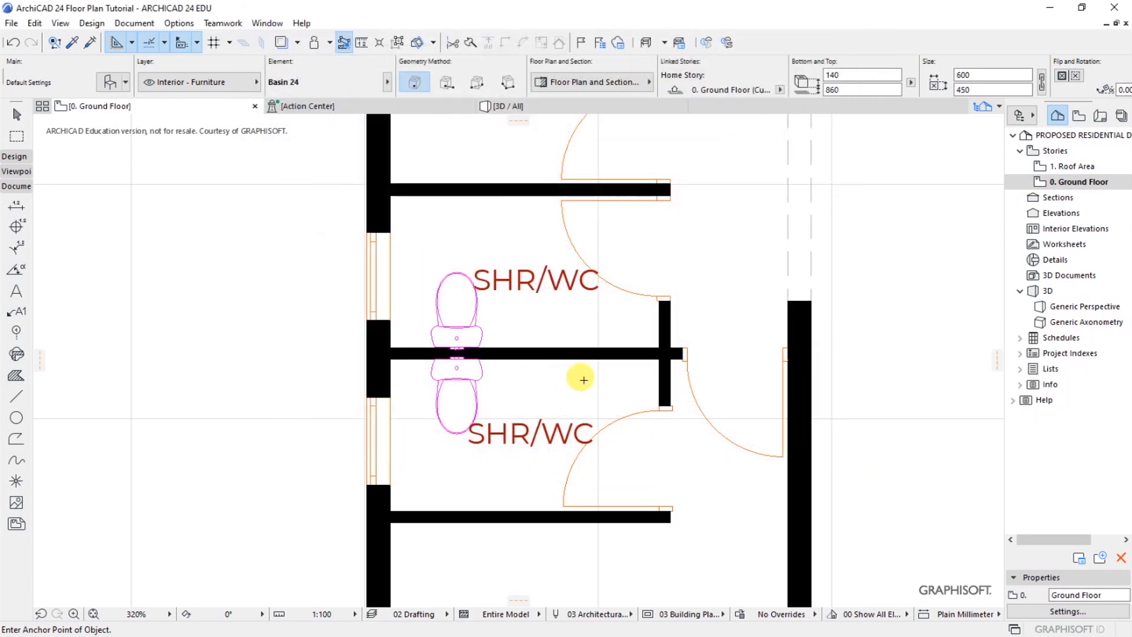
Place a basin in the lower SHR/WC room and move its back edge against the lower face of the shared partition
{"action": "scroll", "coordinate": [581, 365], "scroll_direction": "up", "scroll_amount": 2}
{"action": "left_click", "coordinate": [575, 371]}
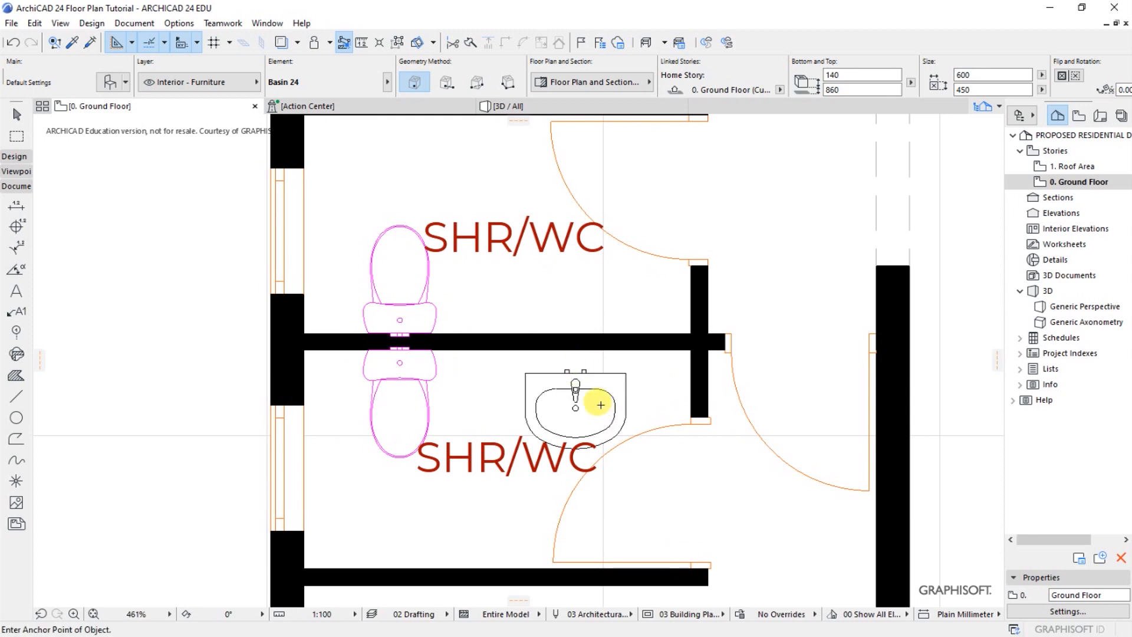
{"action": "left_click", "coordinate": [626, 411]}
{"action": "key", "text": "ctrl+d"}
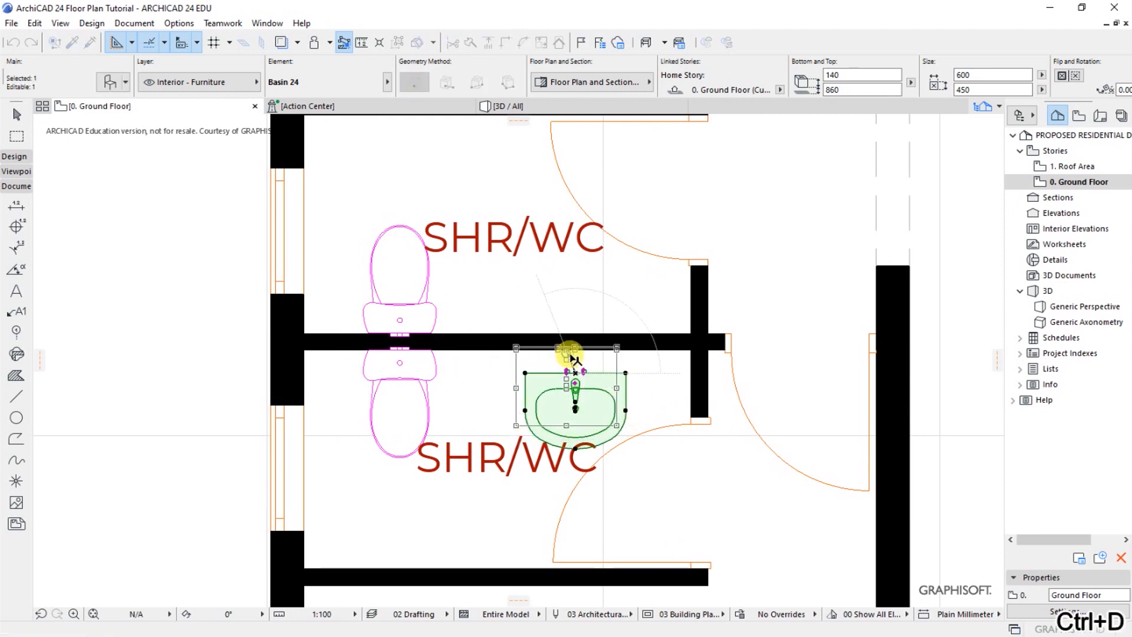
{"action": "left_click", "coordinate": [561, 341]}
Mirror a copy of the basin into the upper SHR/WC room about a horizontal axis along the shared partition
{"action": "right_click", "coordinate": [524, 304]}
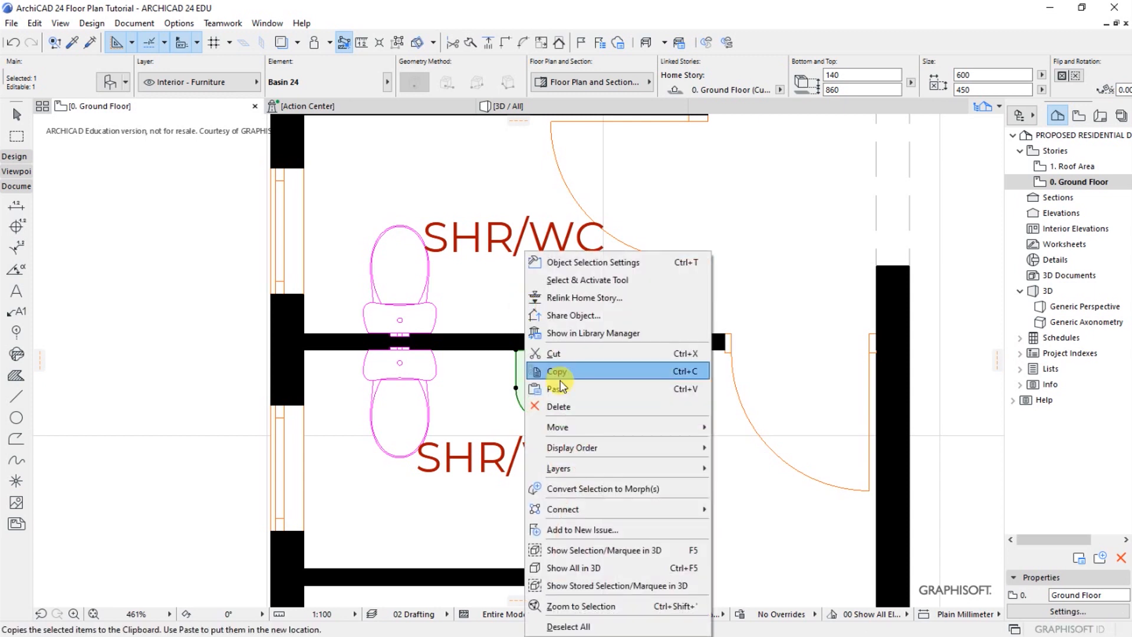
{"action": "mouse_move", "coordinate": [565, 426]}
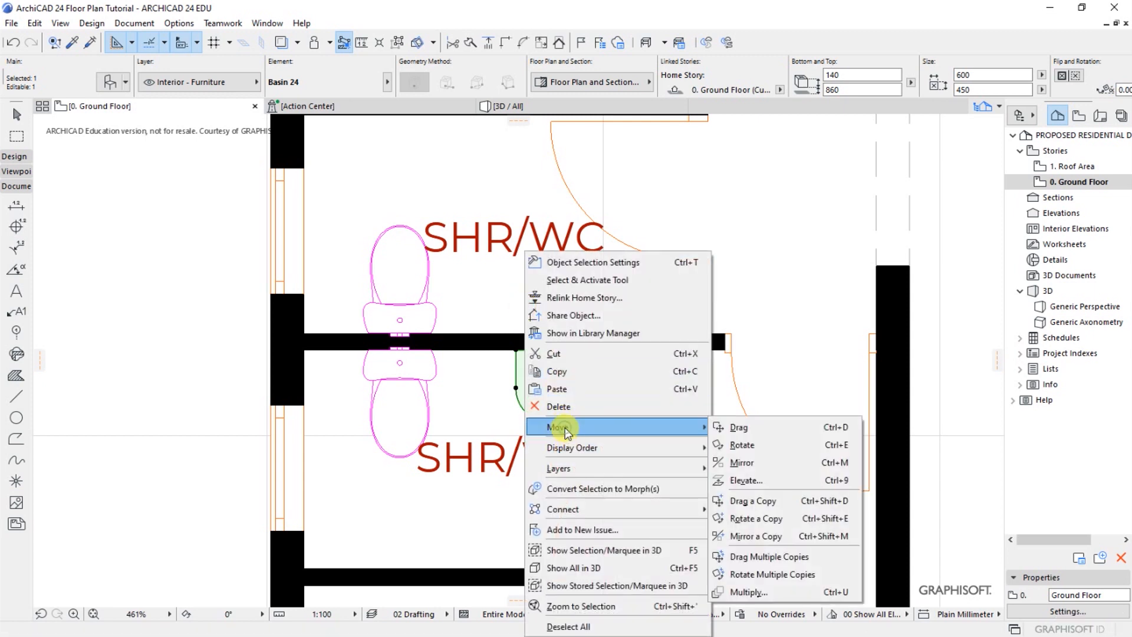
{"action": "left_click", "coordinate": [748, 536]}
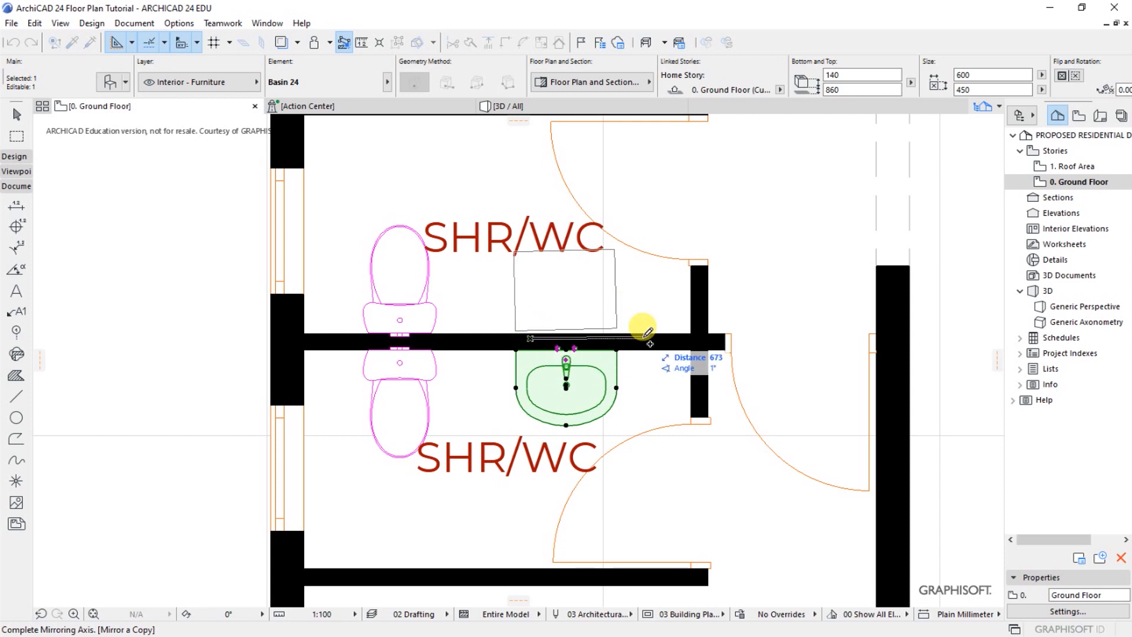
{"action": "left_click", "coordinate": [652, 337]}
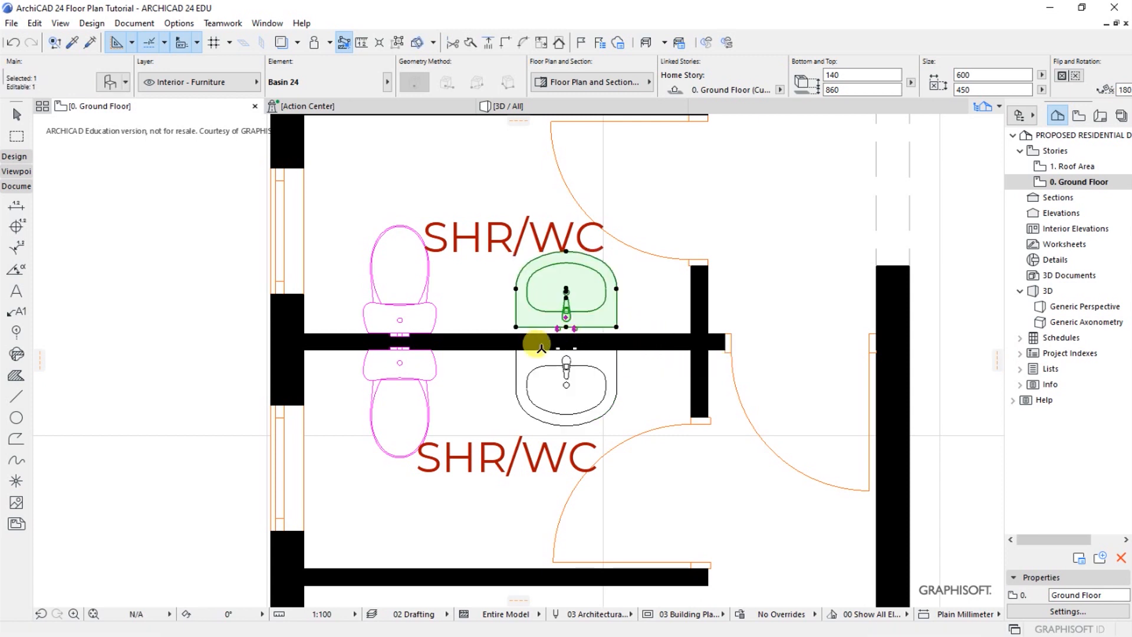
Move the mirrored basin down so its back edge sits on the upper face of the shared partition, and deselect it
{"action": "scroll", "coordinate": [551, 342], "scroll_direction": "up", "scroll_amount": 4}
{"action": "key", "text": "ctrl+d"}
{"action": "scroll", "coordinate": [585, 328], "scroll_direction": "up", "scroll_amount": 3}
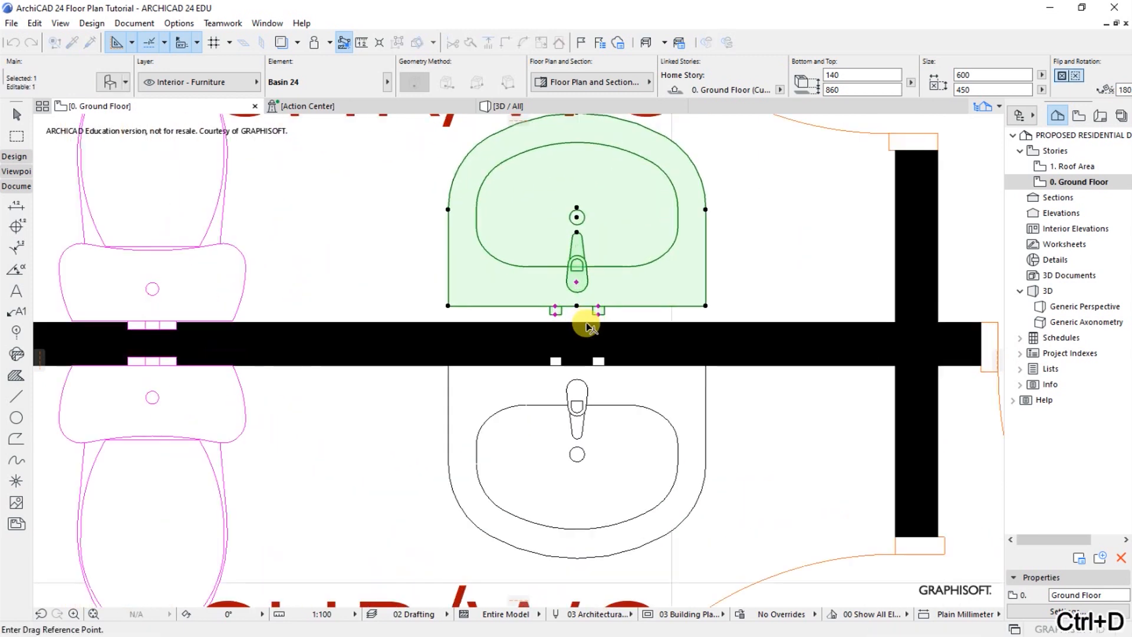
{"action": "left_click", "coordinate": [580, 311]}
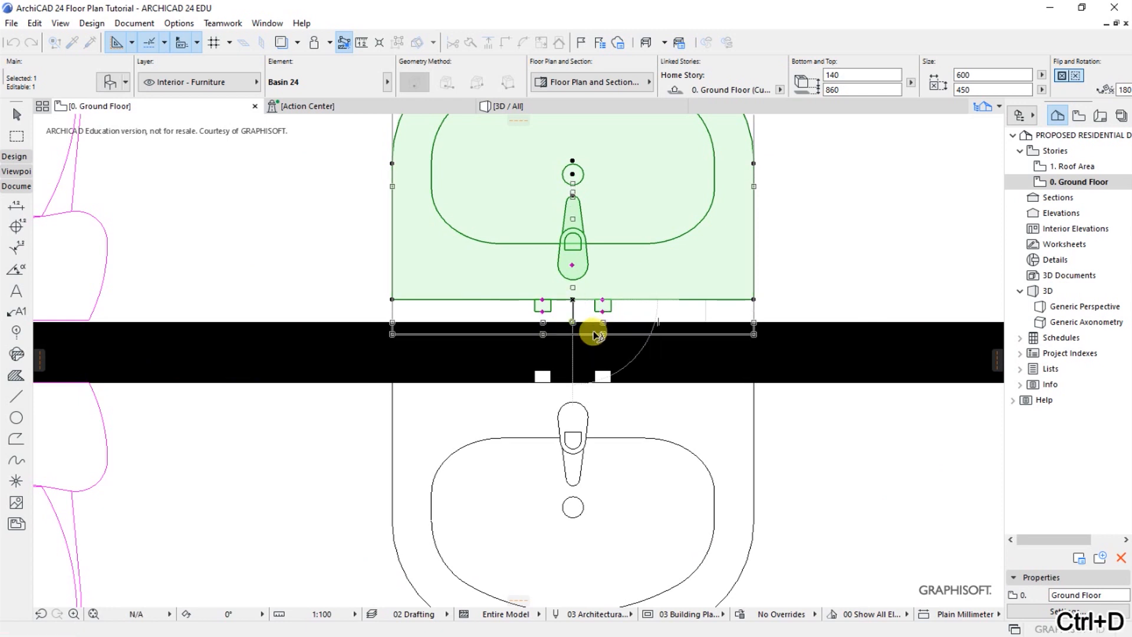
{"action": "left_click", "coordinate": [573, 321]}
{"action": "key", "text": "Escape"}
{"action": "scroll", "coordinate": [758, 307], "scroll_direction": "down", "scroll_amount": 3}
{"action": "scroll", "coordinate": [679, 357], "scroll_direction": "down", "scroll_amount": 2}
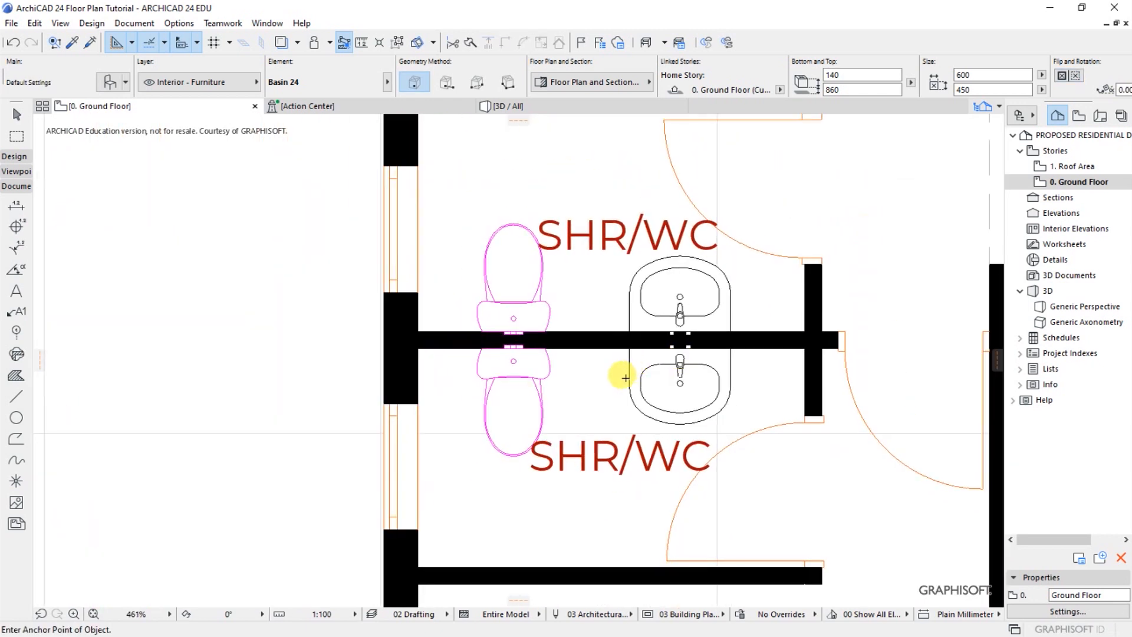
Select both WCs, override their line types and pens on the floor plan, and set their symbol line pen to black pen 1
{"action": "left_click", "coordinate": [540, 390]}
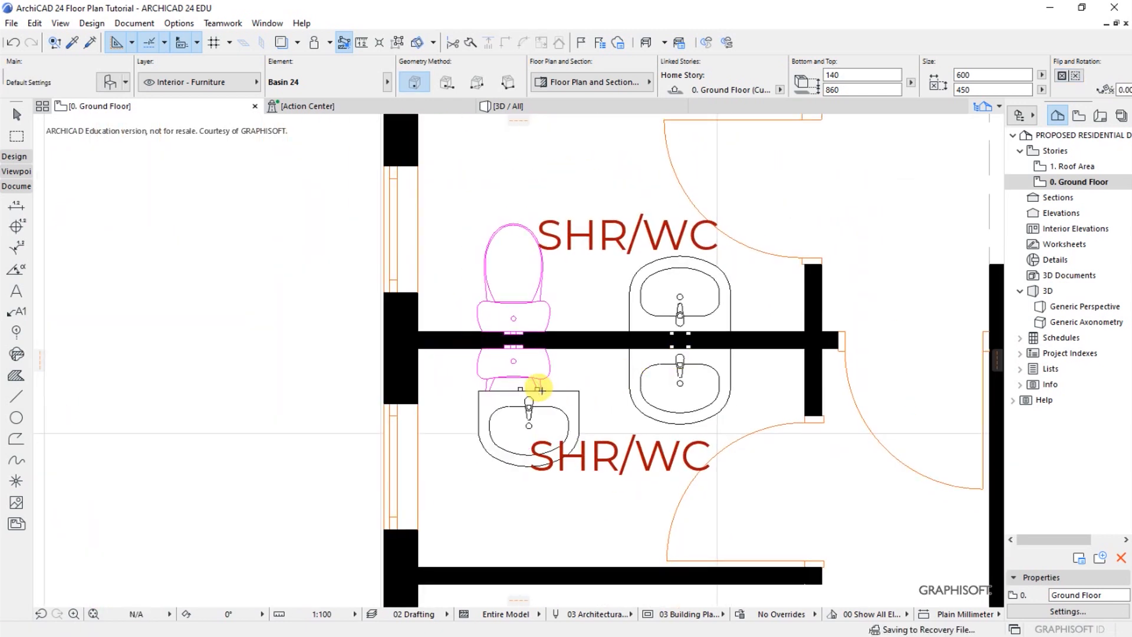
{"action": "key", "text": "ctrl+z"}
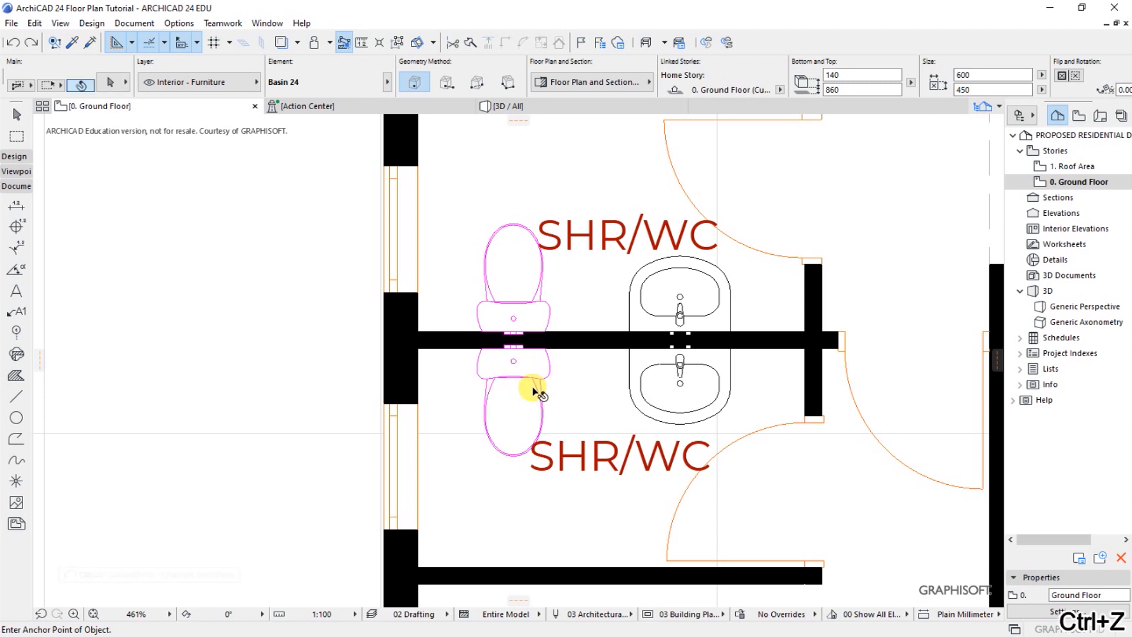
{"action": "left_click", "coordinate": [536, 388], "text": "shift"}
{"action": "left_click", "coordinate": [521, 303], "text": "shift"}
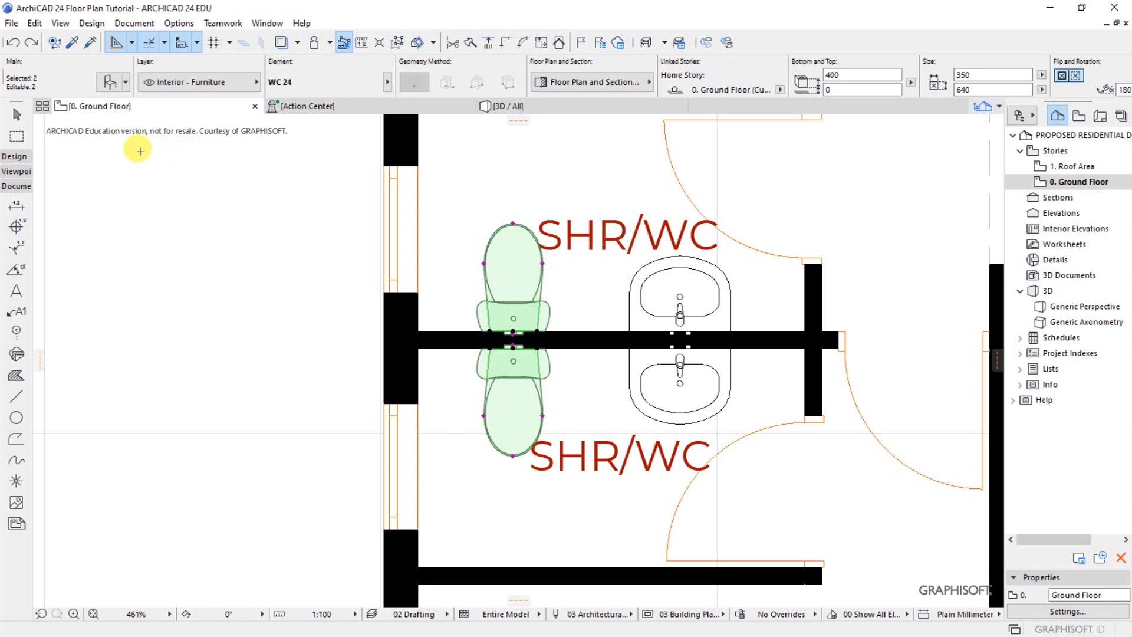
{"action": "key", "text": "ctrl+t"}
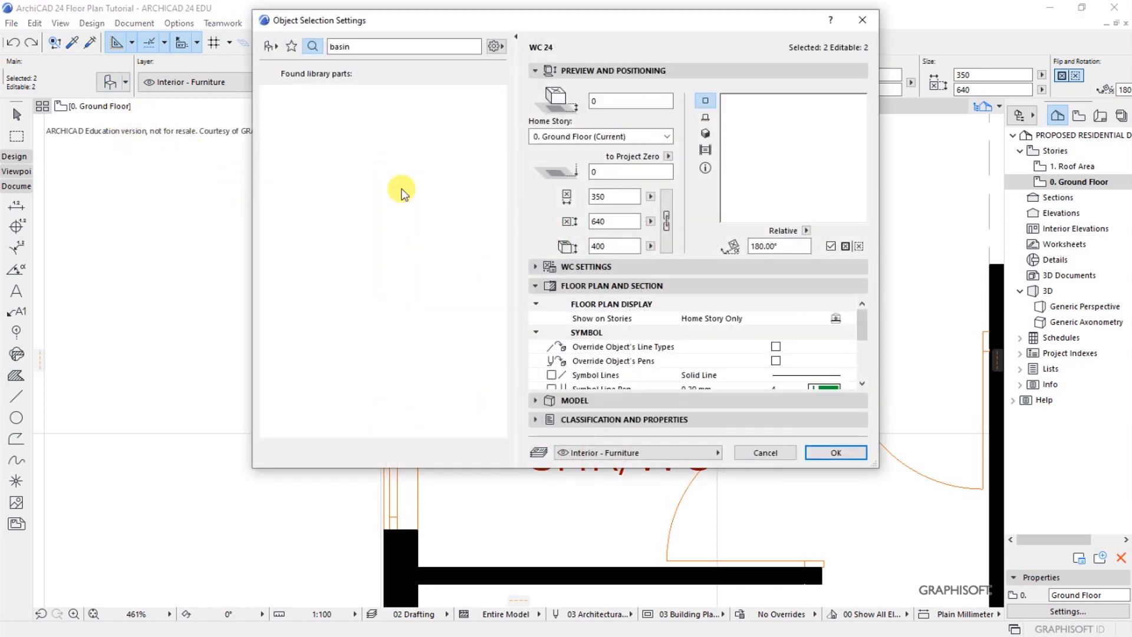
{"action": "left_click", "coordinate": [775, 349]}
{"action": "left_click", "coordinate": [776, 361]}
{"action": "scroll", "coordinate": [865, 385], "scroll_direction": "down", "scroll_amount": 2}
{"action": "left_click", "coordinate": [828, 363]}
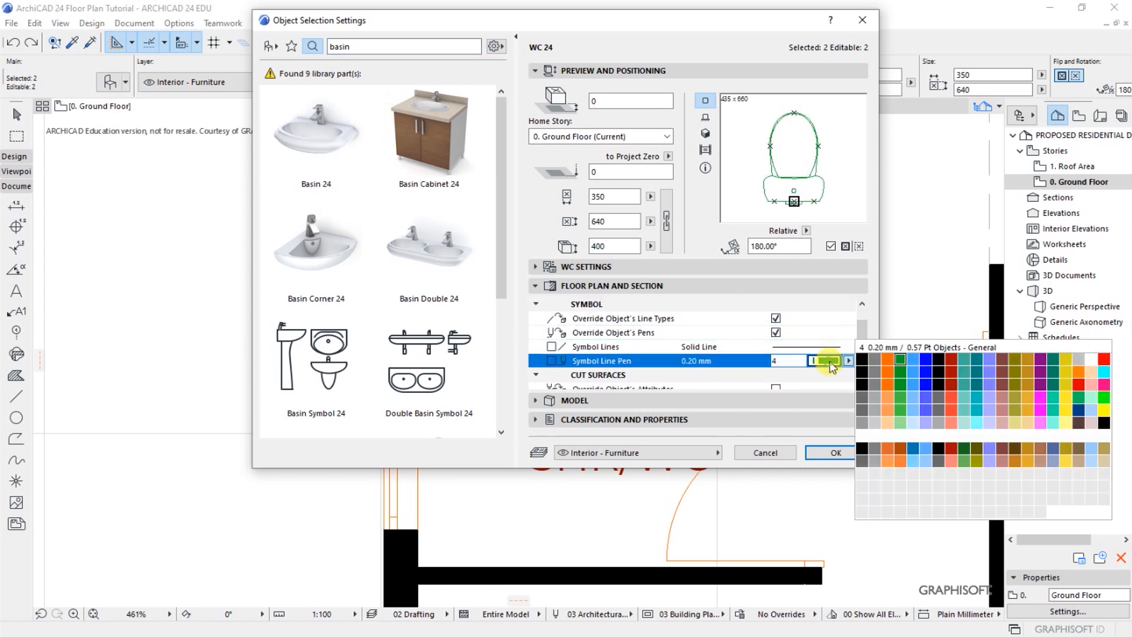
{"action": "left_click", "coordinate": [861, 359]}
Set the cut line pen and cut fill pen of both WCs to black pen 1 and apply the settings
{"action": "scroll", "coordinate": [861, 386], "scroll_direction": "down", "scroll_amount": 5}
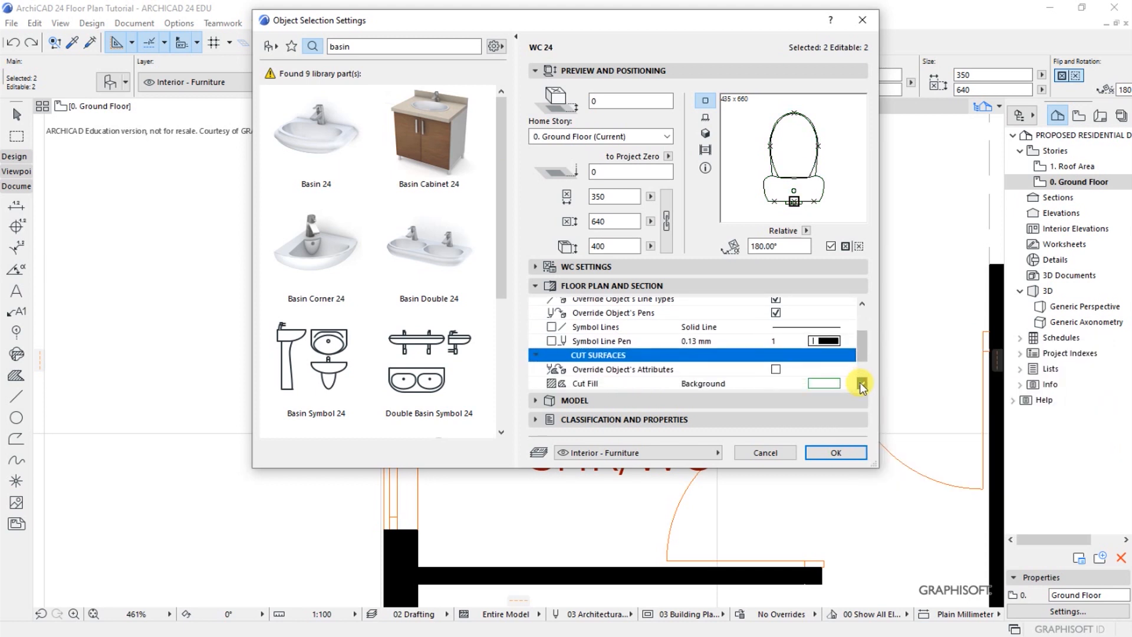
{"action": "left_click", "coordinate": [849, 346]}
{"action": "left_click", "coordinate": [861, 345]}
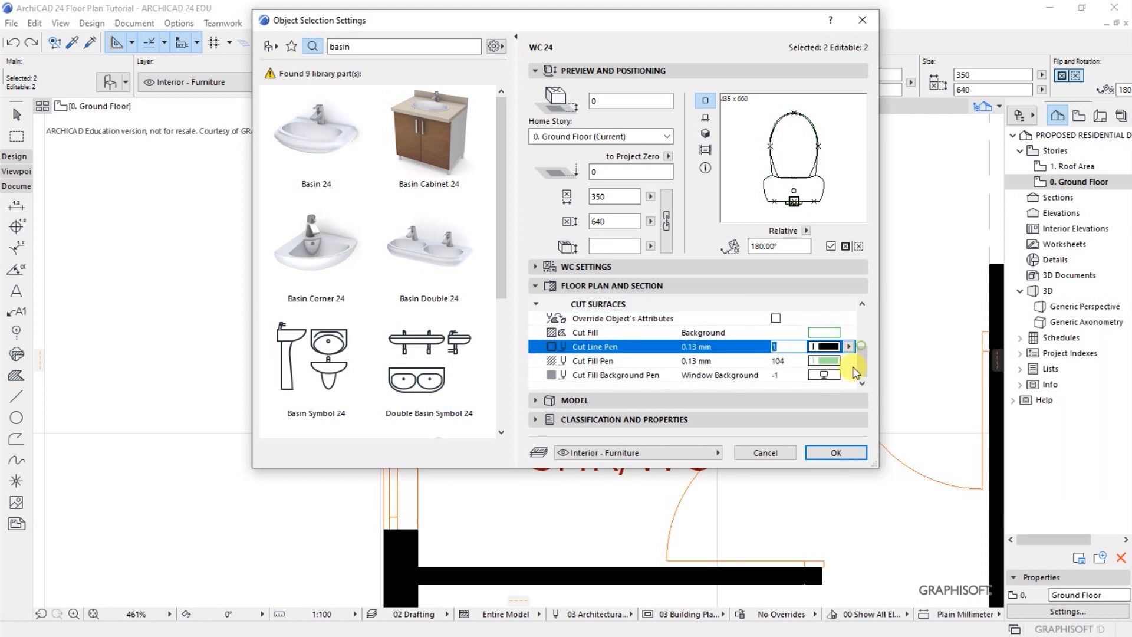
{"action": "left_click", "coordinate": [848, 361]}
{"action": "left_click", "coordinate": [861, 357]}
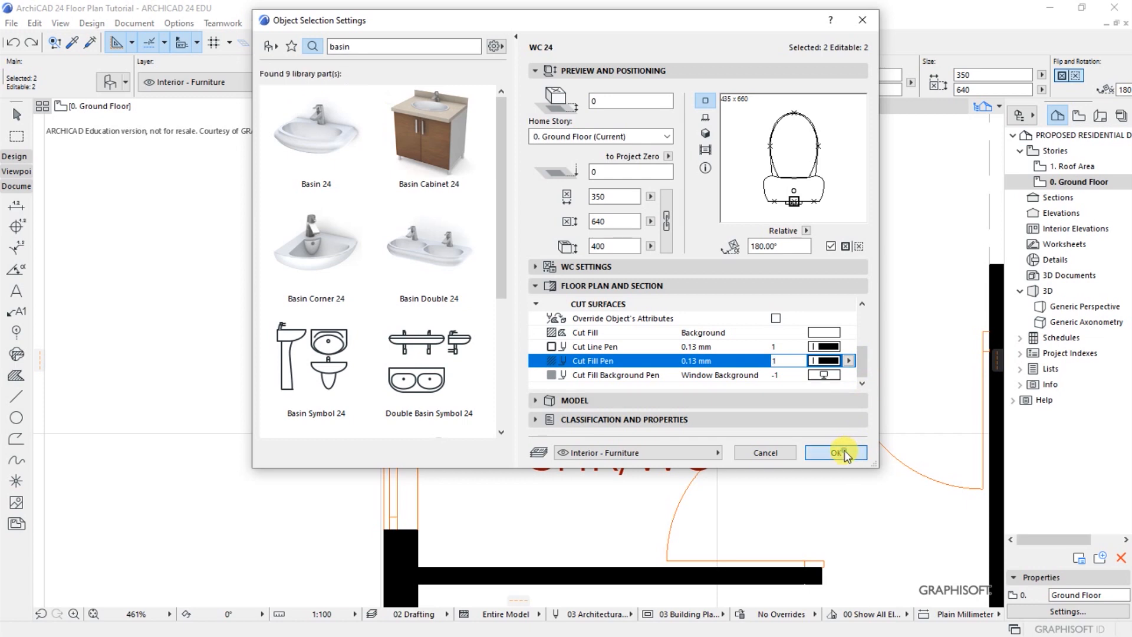
{"action": "left_click", "coordinate": [836, 452]}
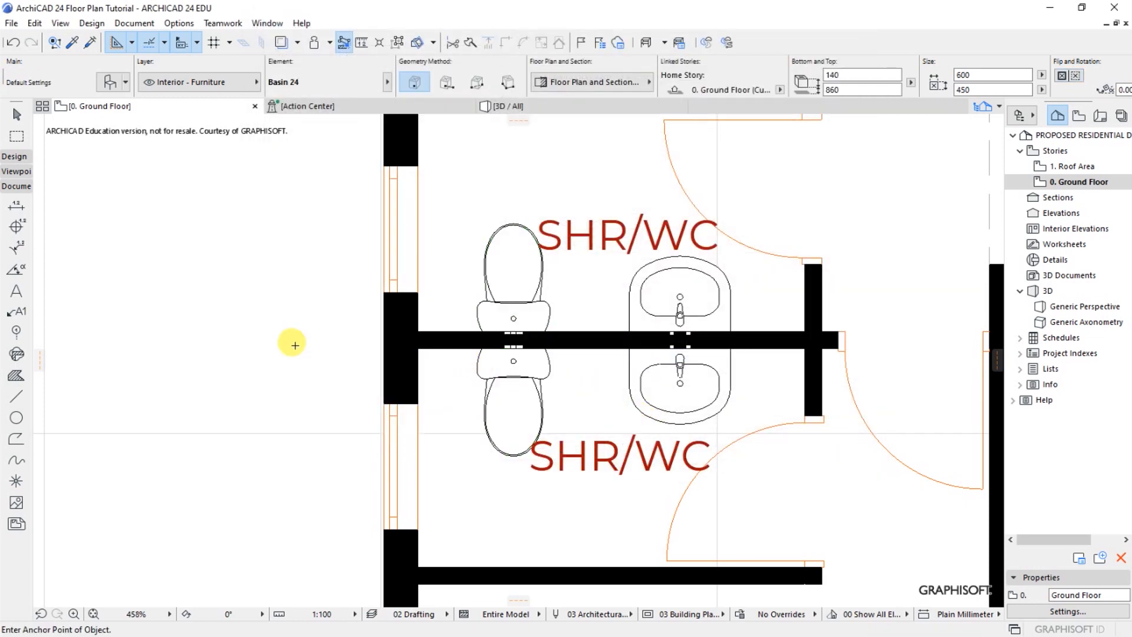
{"action": "scroll", "coordinate": [447, 373], "scroll_direction": "down", "scroll_amount": 4}
{"action": "scroll", "coordinate": [324, 353], "scroll_direction": "up", "scroll_amount": 1}
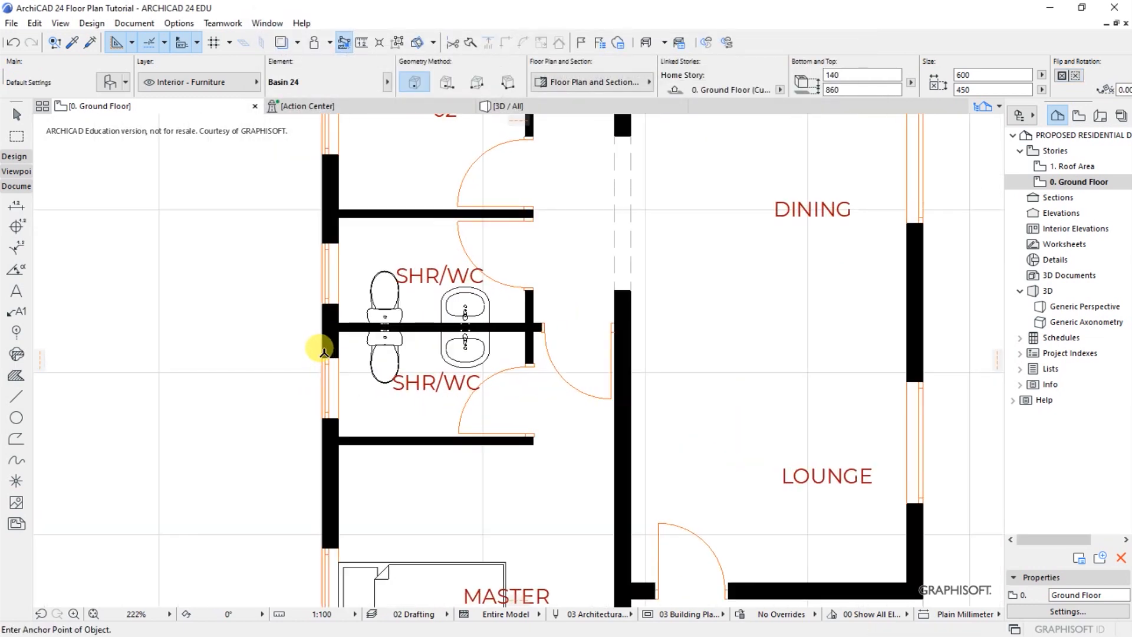
{"action": "scroll", "coordinate": [287, 326], "scroll_direction": "up", "scroll_amount": 1}
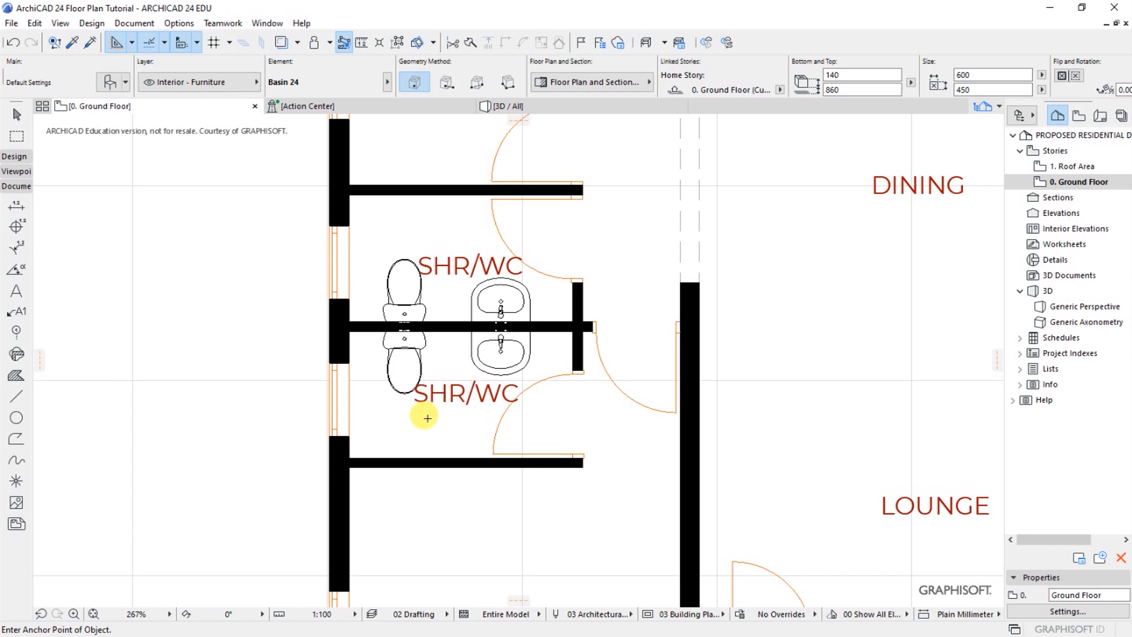
Search the object library for "shower" and set Shower Kit 24 as the default object
{"action": "left_click", "coordinate": [106, 82]}
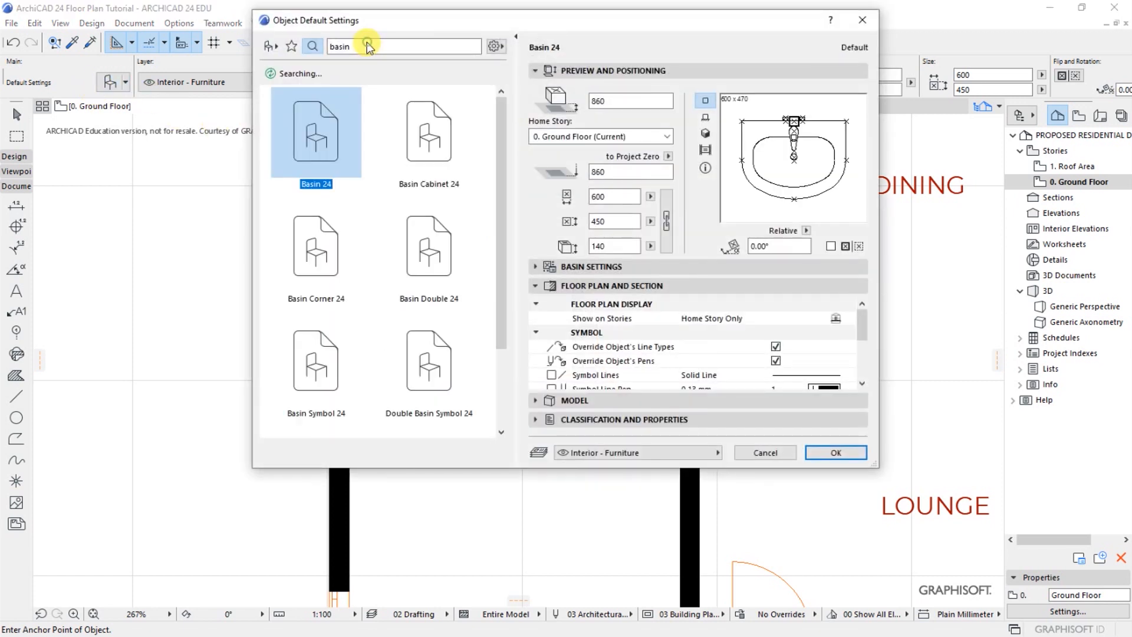
{"action": "left_click", "coordinate": [368, 45]}
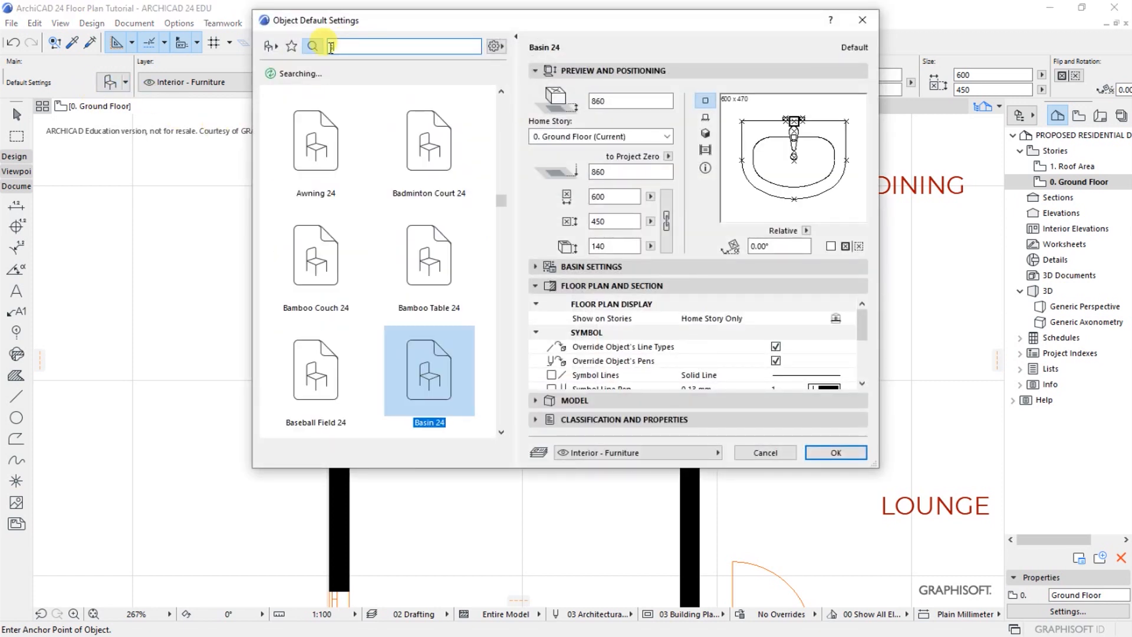
{"action": "type", "text": "shower"}
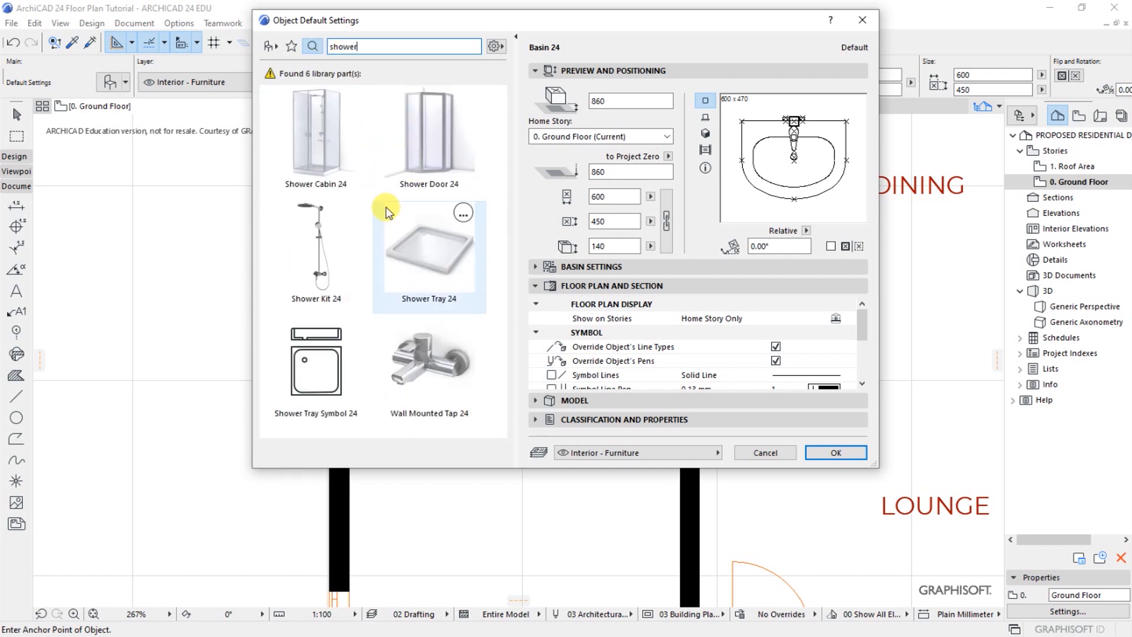
{"action": "left_click", "coordinate": [318, 278]}
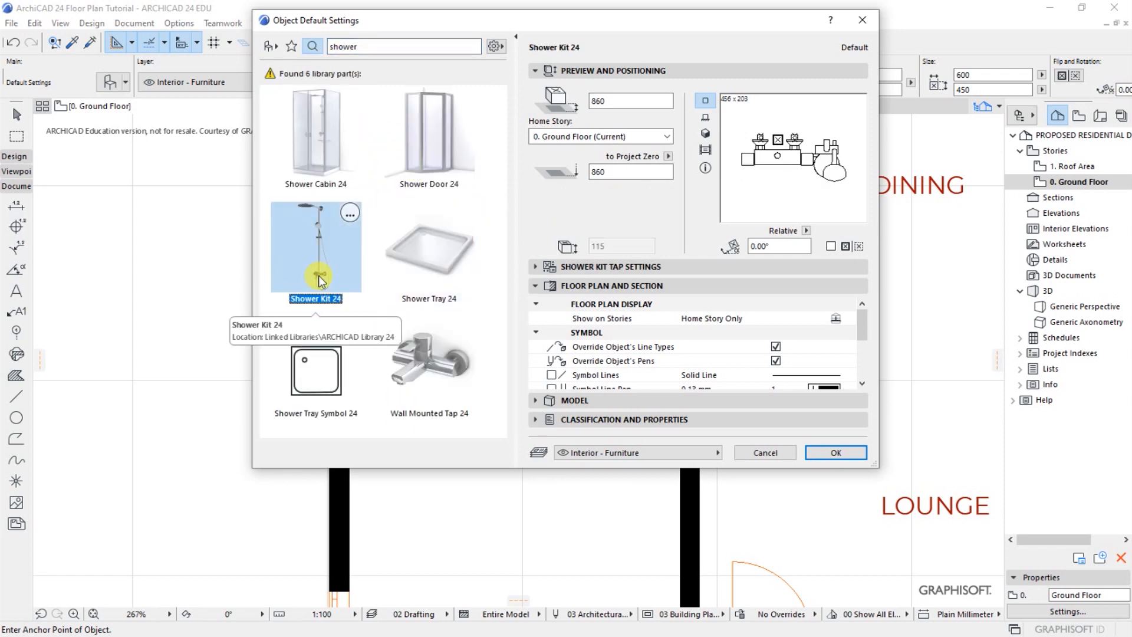
{"action": "left_click", "coordinate": [817, 452]}
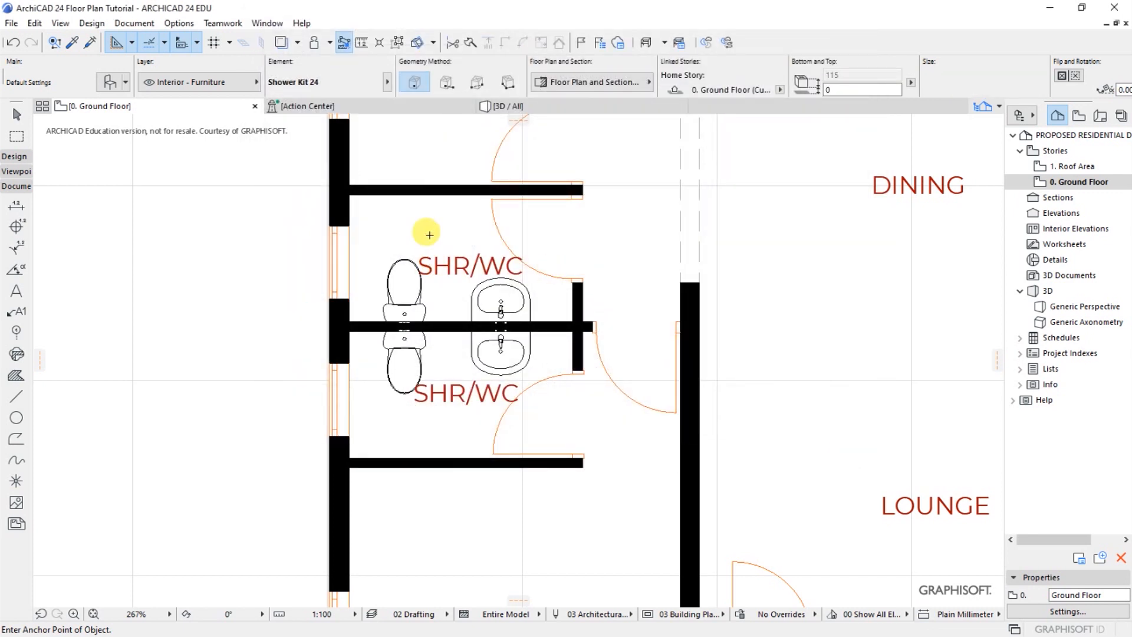
Place a shower kit against the upper wall of the upper SHR/WC room and another at the lower wall of the lower room
{"action": "scroll", "coordinate": [407, 185], "scroll_direction": "up", "scroll_amount": 4}
{"action": "left_click", "coordinate": [454, 198]}
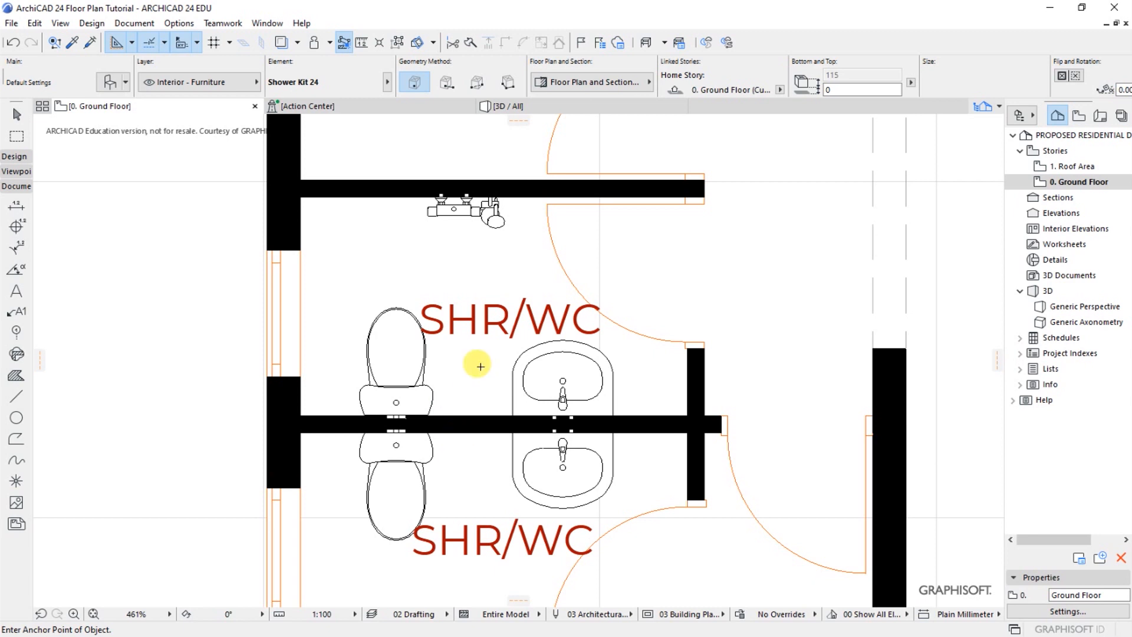
{"action": "scroll", "coordinate": [467, 560], "scroll_direction": "down", "scroll_amount": 5}
{"action": "scroll", "coordinate": [475, 505], "scroll_direction": "up", "scroll_amount": 5}
{"action": "left_click", "coordinate": [498, 505]}
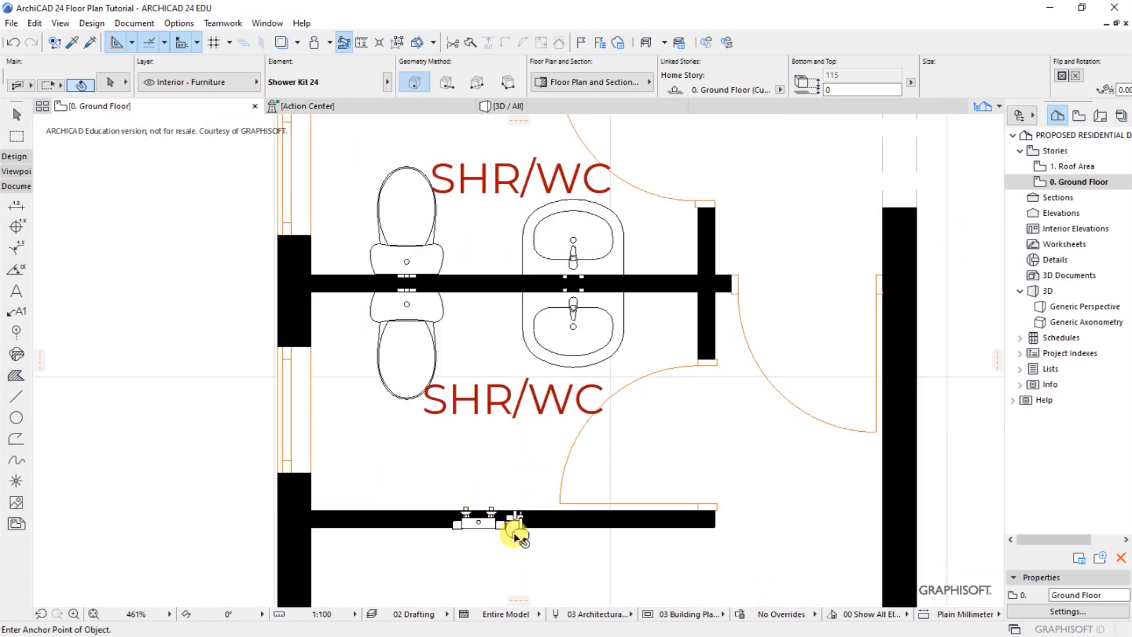
Mirror the lower room's shower kit about a horizontal axis just above the lower wall so it faces into the room
{"action": "left_click", "coordinate": [519, 535], "text": "shift"}
{"action": "right_click", "coordinate": [458, 484]}
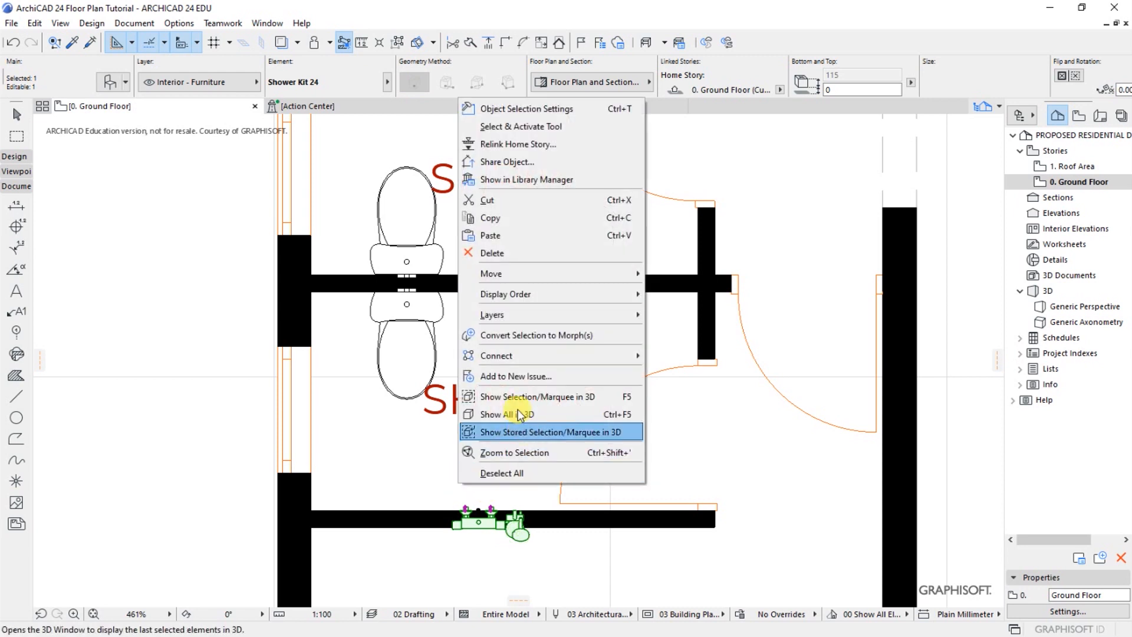
{"action": "mouse_move", "coordinate": [495, 275]}
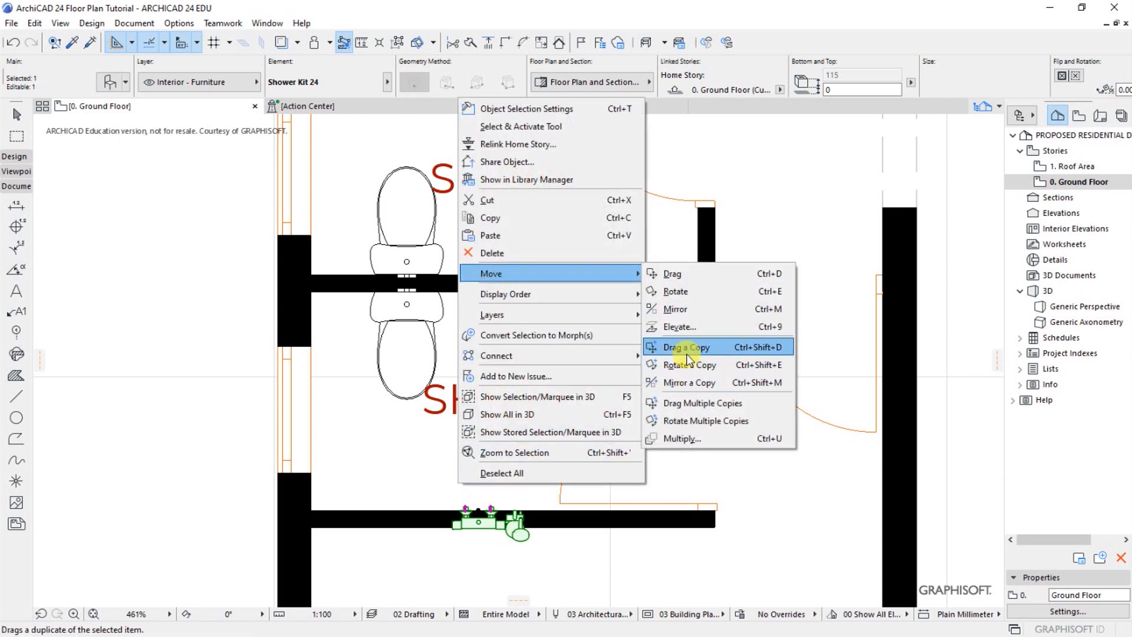
{"action": "left_click", "coordinate": [678, 315]}
{"action": "left_click", "coordinate": [451, 490]}
{"action": "left_click", "coordinate": [564, 490]}
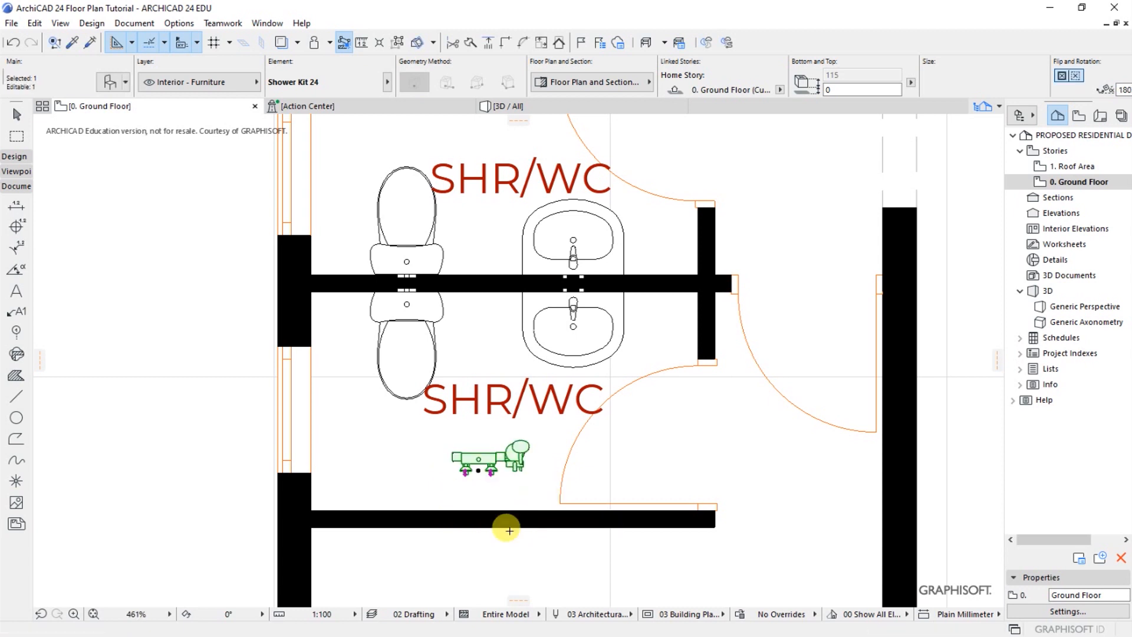
Copy the mirrored shower kit down about 233 mm onto the lower wall's upper face, and delete the kit left floating in the room
{"action": "key", "text": "ctrl+d"}
{"action": "scroll", "coordinate": [442, 525], "scroll_direction": "up", "scroll_amount": 4}
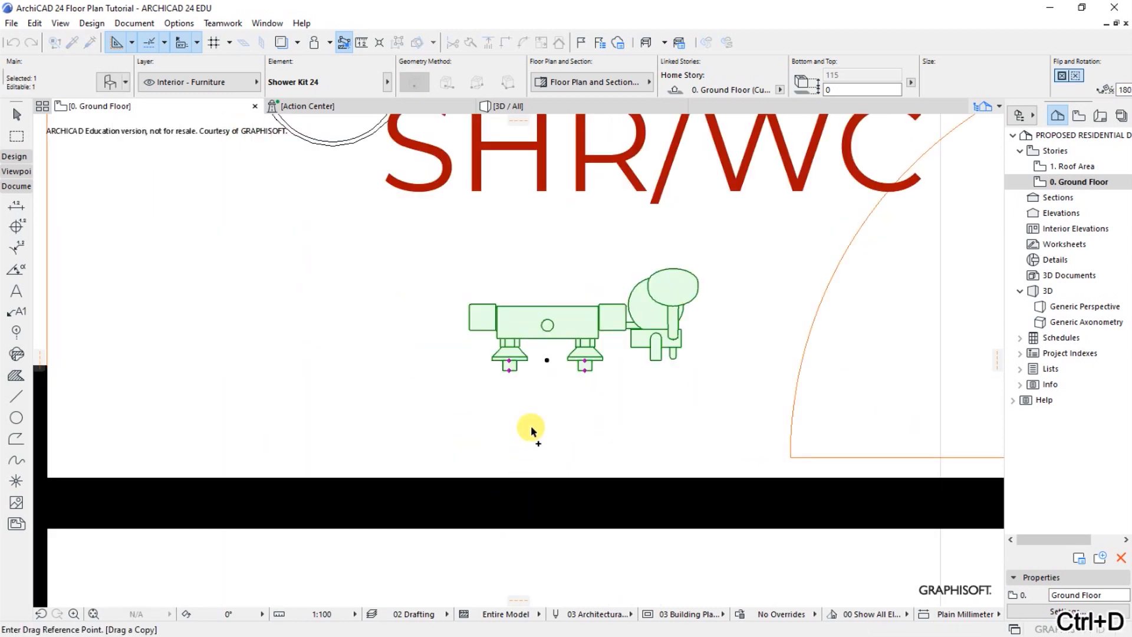
{"action": "left_click", "coordinate": [546, 360]}
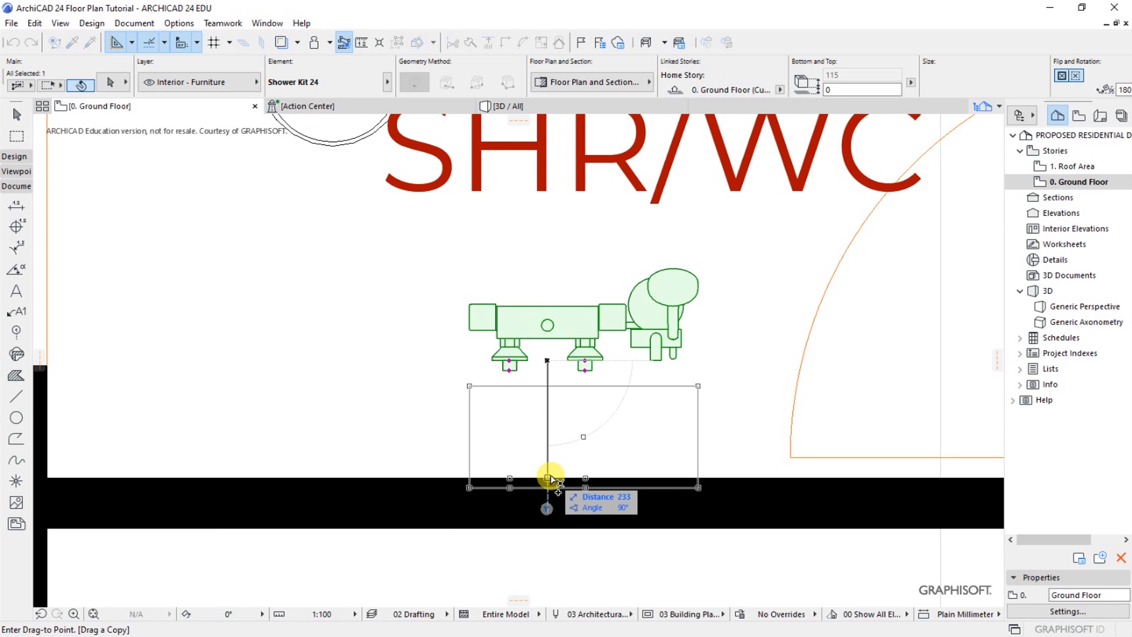
{"action": "left_click", "coordinate": [548, 474]}
{"action": "scroll", "coordinate": [396, 430], "scroll_direction": "down", "scroll_amount": 2}
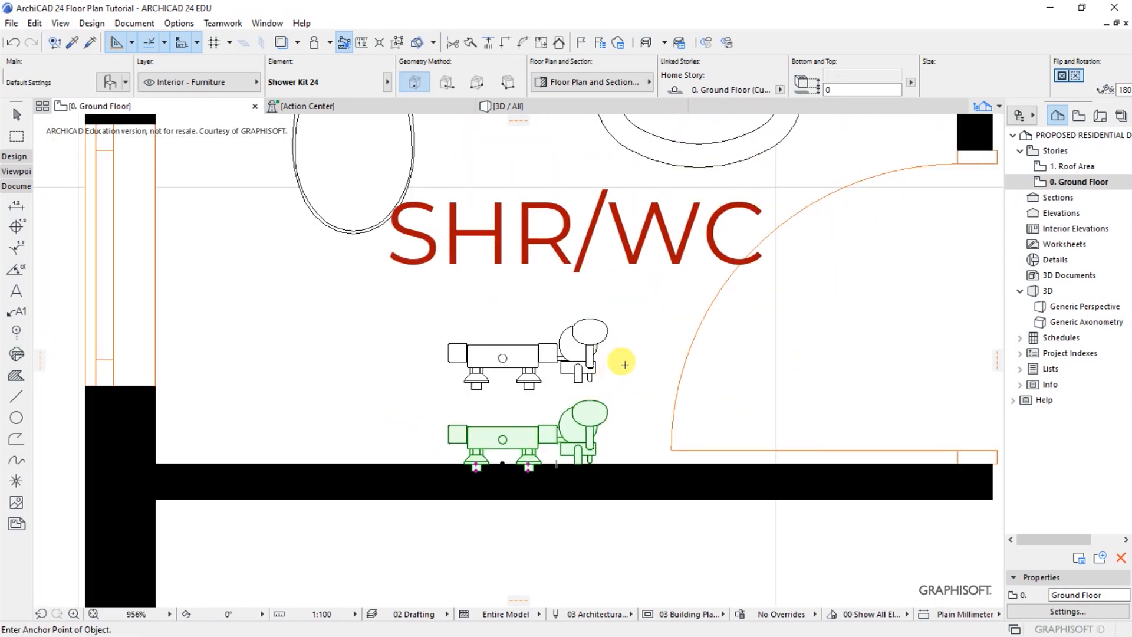
{"action": "left_click", "coordinate": [611, 377]}
{"action": "left_click", "coordinate": [585, 361]}
{"action": "key", "text": "Delete"}
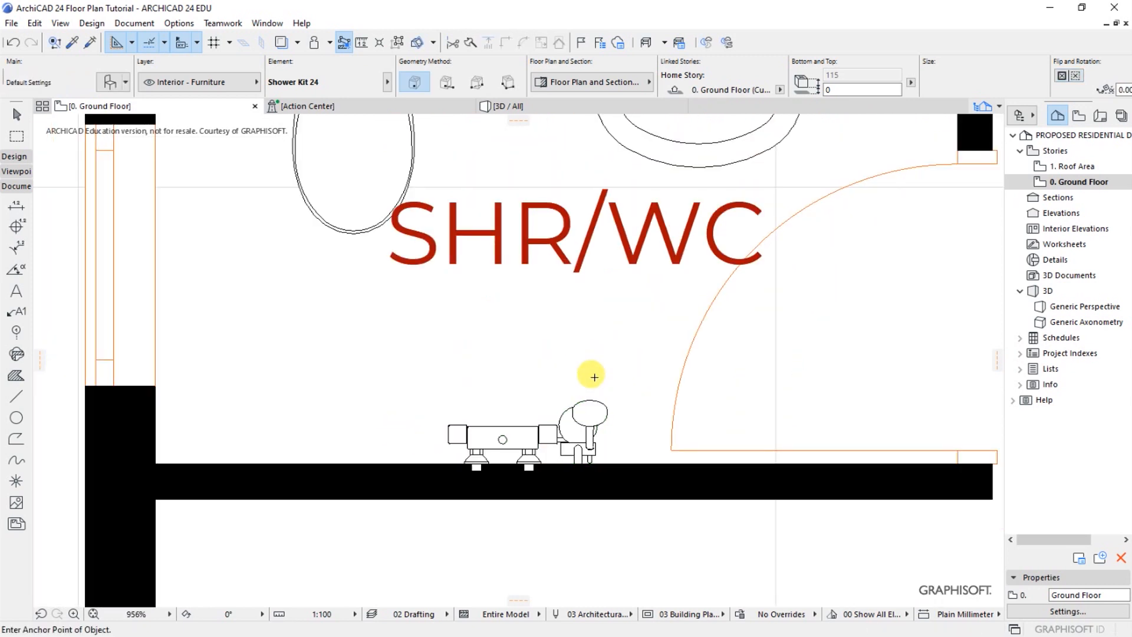
Select the shower kits in both SHR/WC rooms, move them about 75 mm towards the window wall, and deselect them
{"action": "scroll", "coordinate": [507, 559], "scroll_direction": "down", "scroll_amount": 5}
{"action": "scroll", "coordinate": [542, 489], "scroll_direction": "up", "scroll_amount": 1}
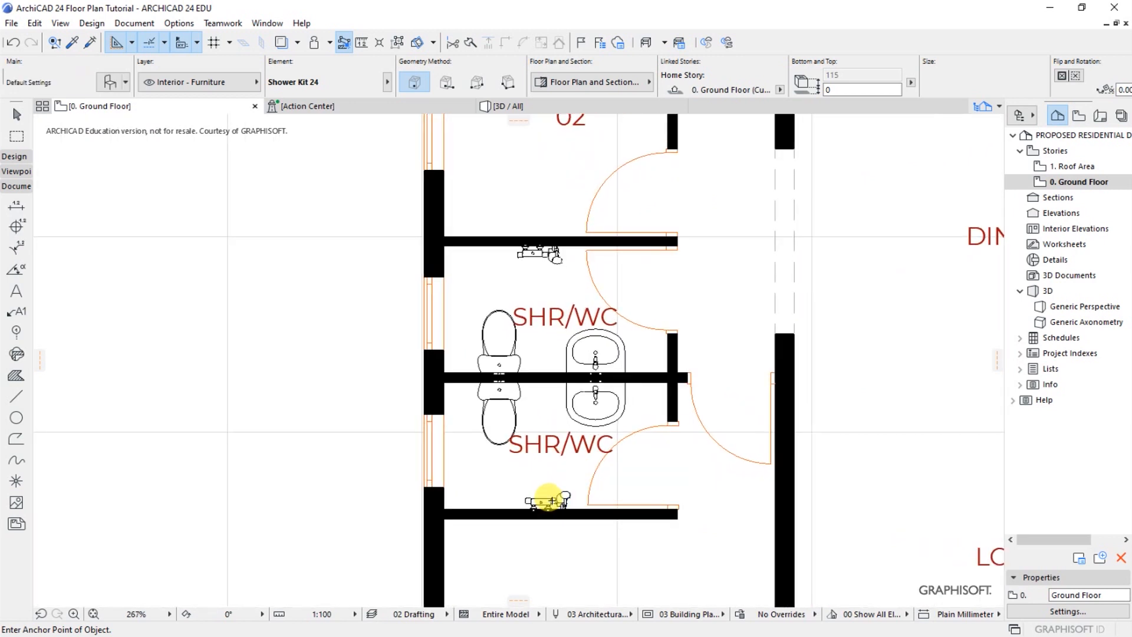
{"action": "left_click", "coordinate": [545, 500]}
{"action": "left_click", "coordinate": [518, 250], "text": "shift"}
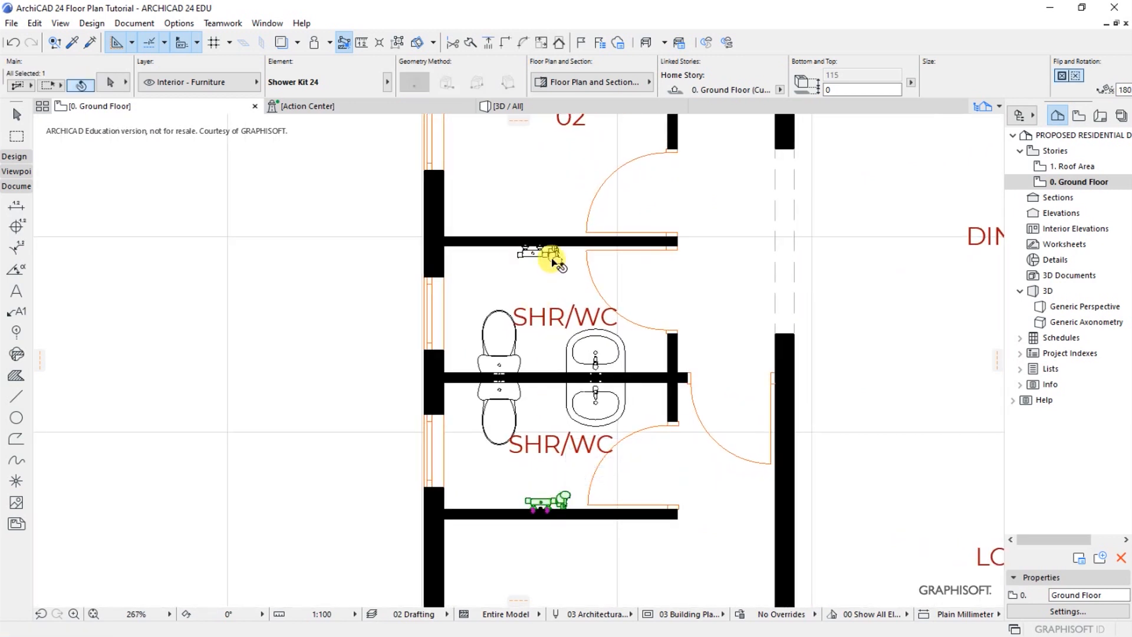
{"action": "key", "text": "ctrl+d"}
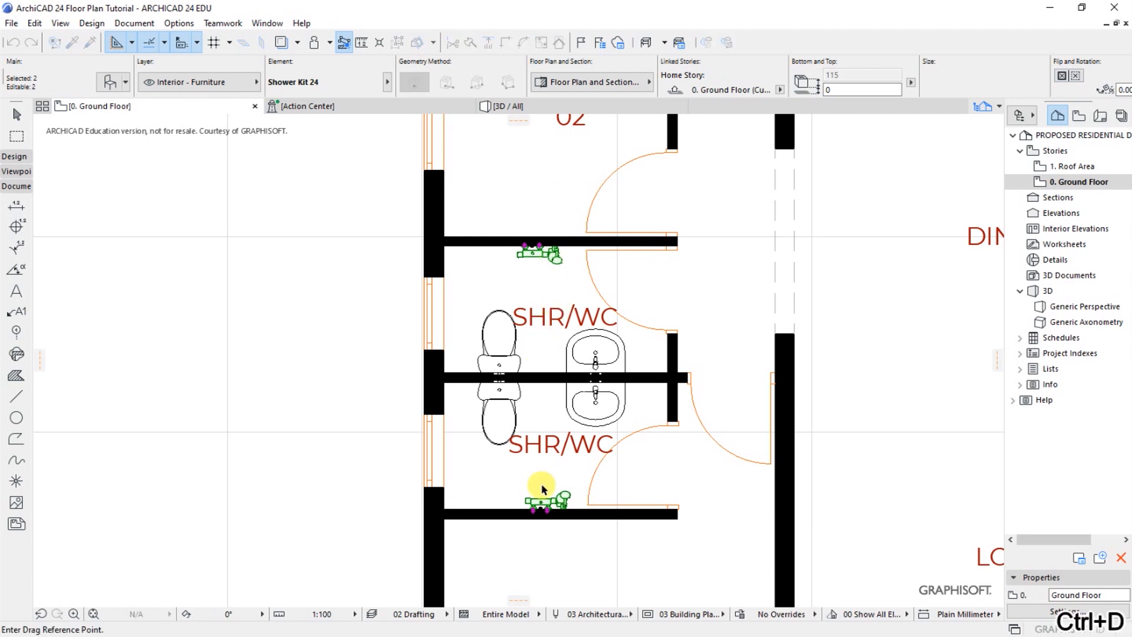
{"action": "scroll", "coordinate": [538, 498], "scroll_direction": "up", "scroll_amount": 3}
{"action": "left_click", "coordinate": [539, 510]}
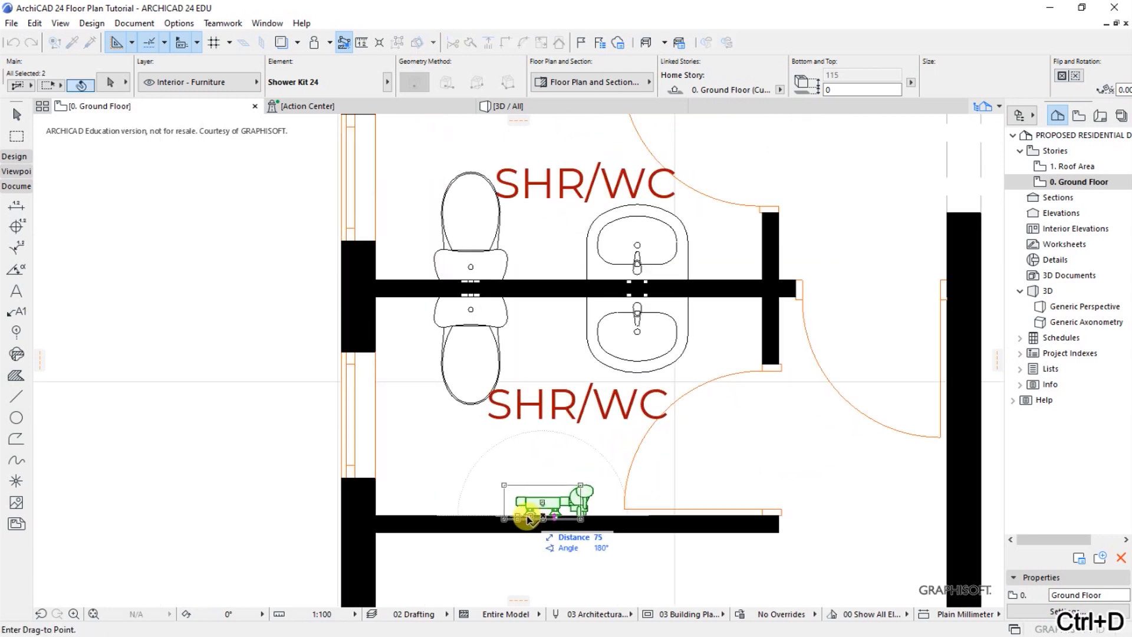
{"action": "left_click", "coordinate": [517, 509]}
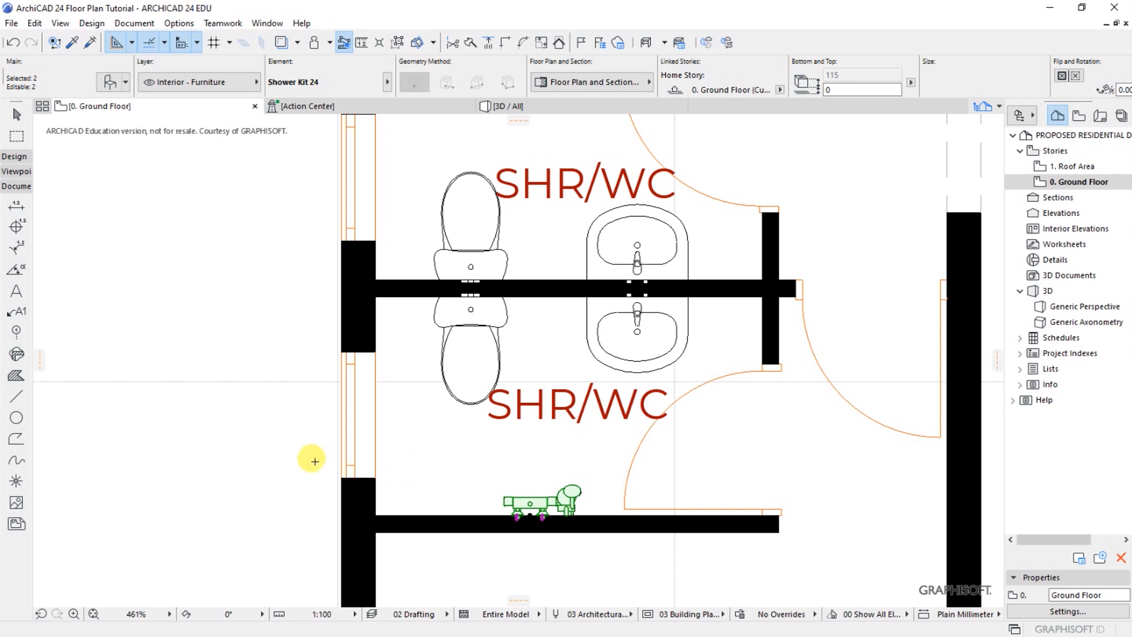
{"action": "key", "text": "Escape"}
Examine the fixtures in both SHR/WC rooms and the furniture layout across the whole ground floor plan
{"action": "scroll", "coordinate": [265, 417], "scroll_direction": "down", "scroll_amount": 3}
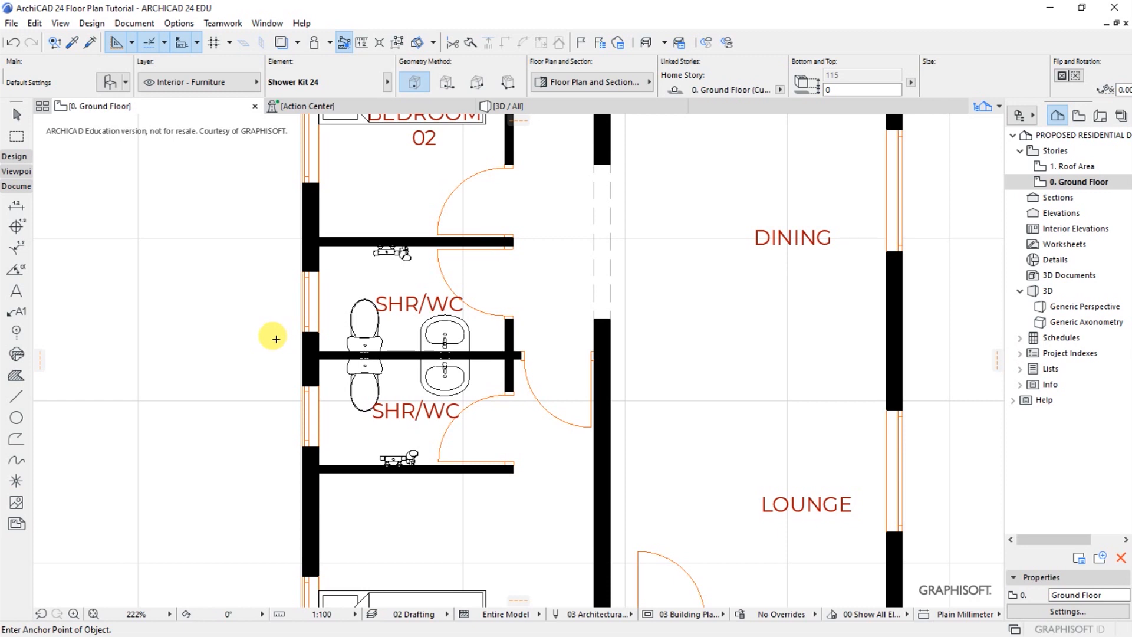
{"action": "scroll", "coordinate": [279, 357], "scroll_direction": "up", "scroll_amount": 1}
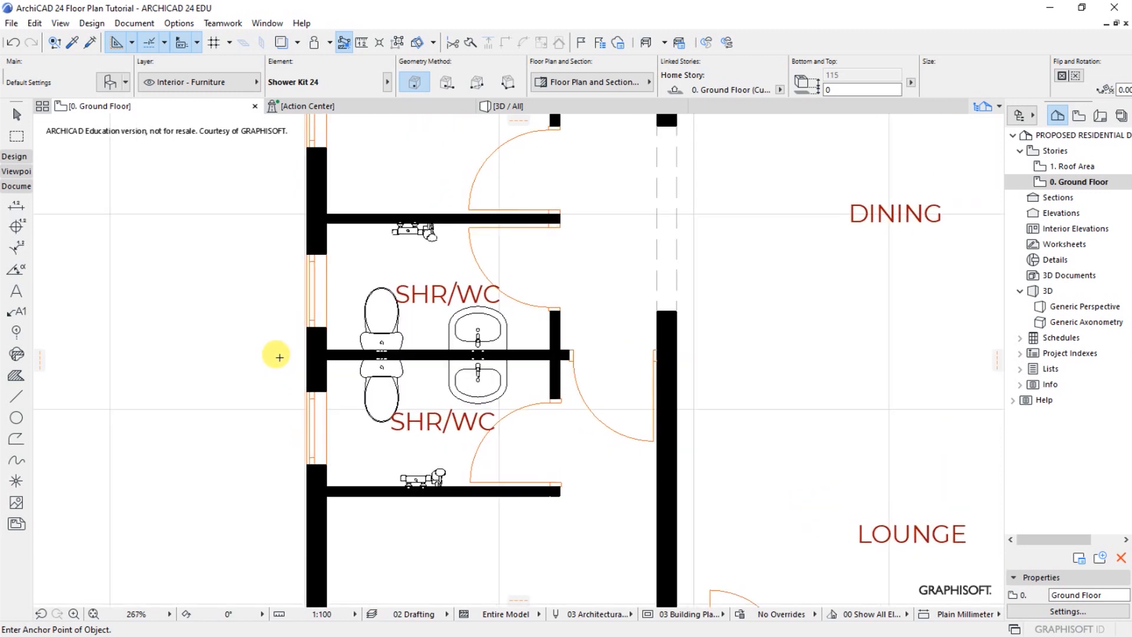
{"action": "scroll", "coordinate": [280, 358], "scroll_direction": "up", "scroll_amount": 1}
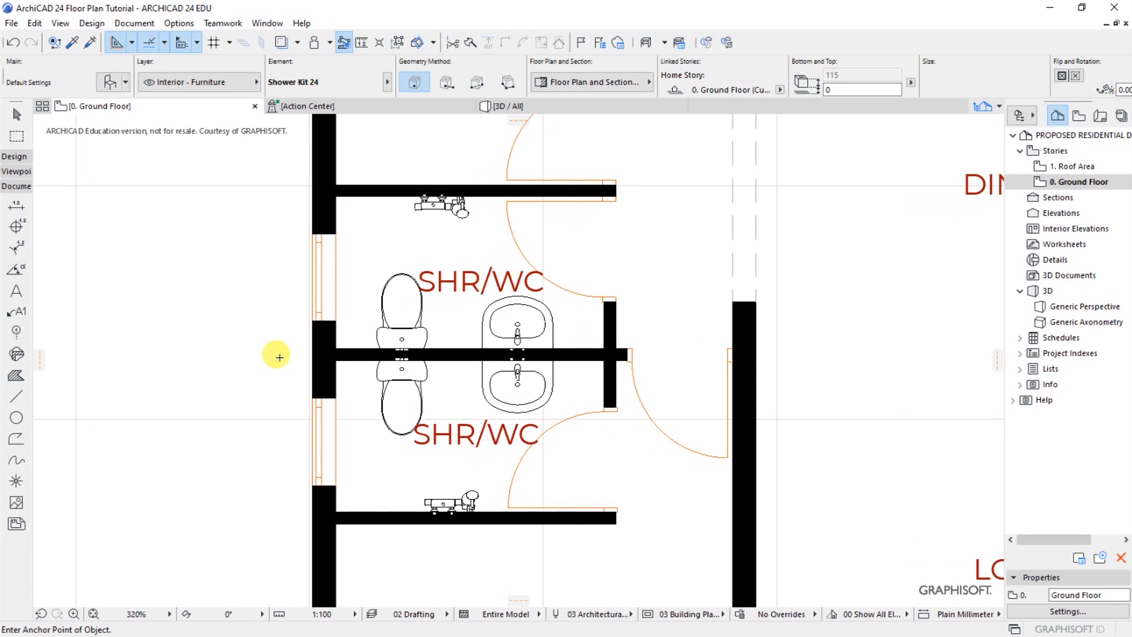
{"action": "scroll", "coordinate": [222, 351], "scroll_direction": "down", "scroll_amount": 8}
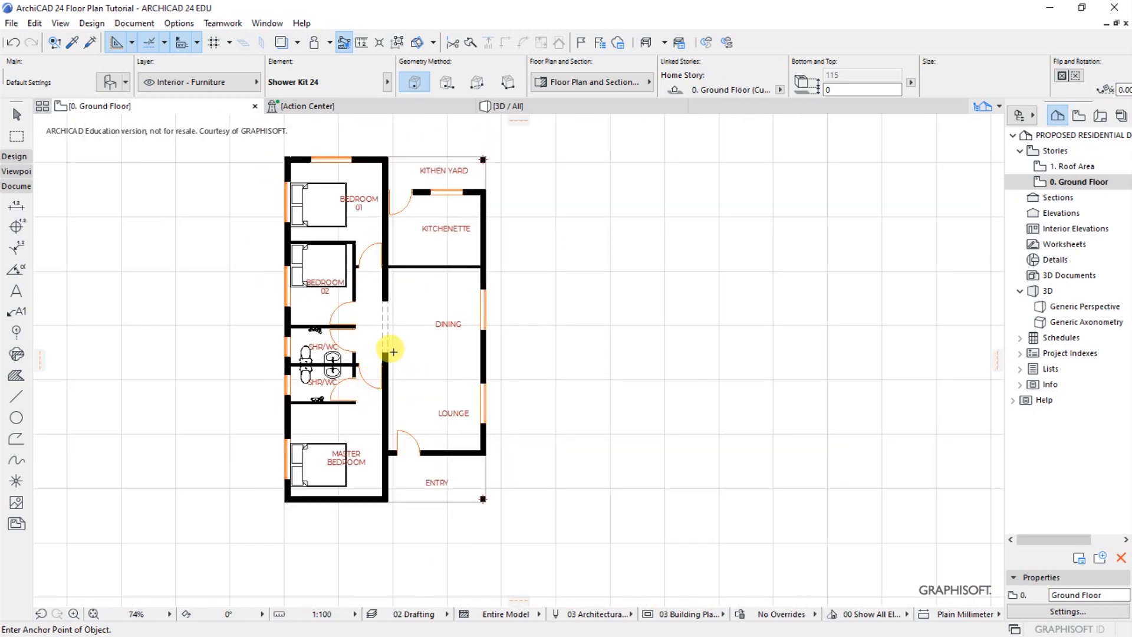
{"action": "scroll", "coordinate": [292, 311], "scroll_direction": "up", "scroll_amount": 2}
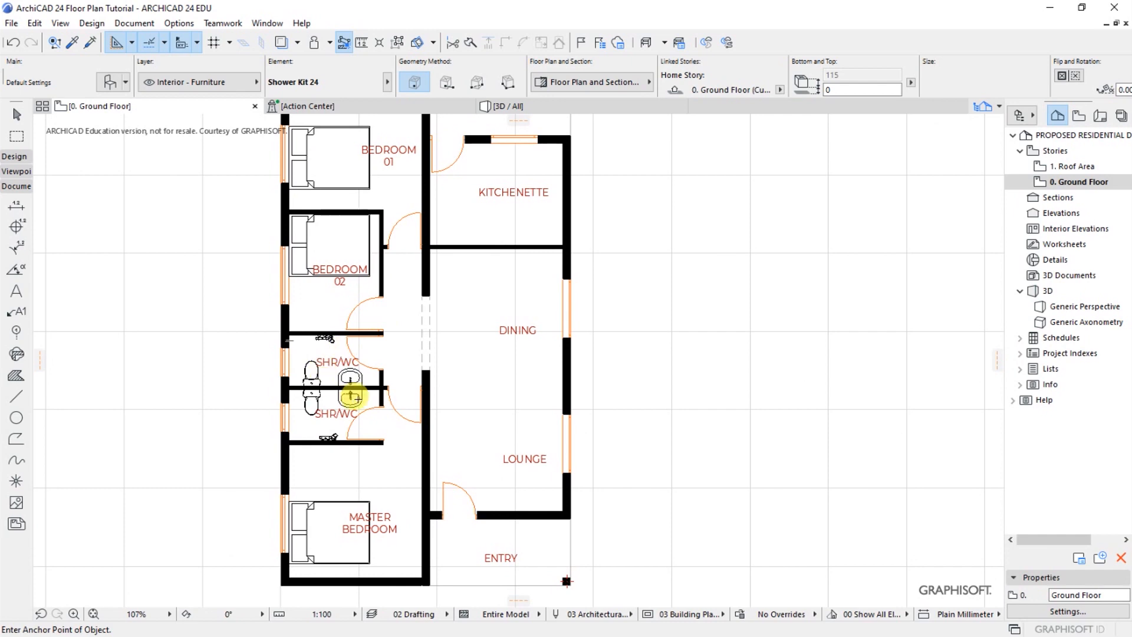
{"action": "scroll", "coordinate": [303, 372], "scroll_direction": "up", "scroll_amount": 6}
{"action": "scroll", "coordinate": [442, 427], "scroll_direction": "down", "scroll_amount": 3}
{"action": "scroll", "coordinate": [442, 427], "scroll_direction": "up", "scroll_amount": 4}
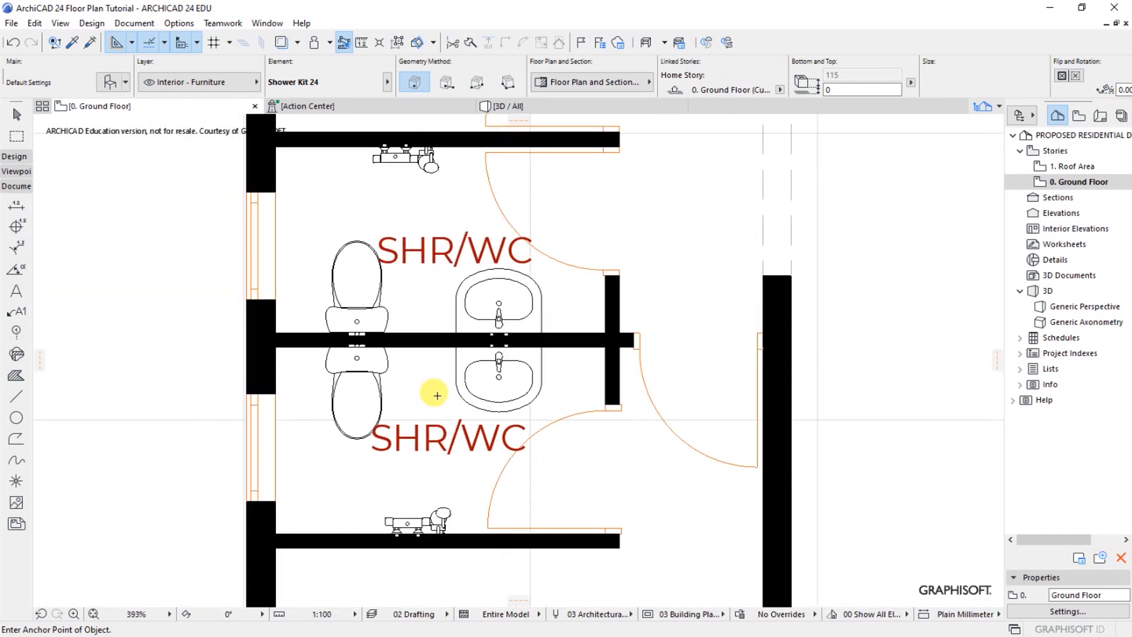
{"action": "scroll", "coordinate": [436, 395], "scroll_direction": "down", "scroll_amount": 1}
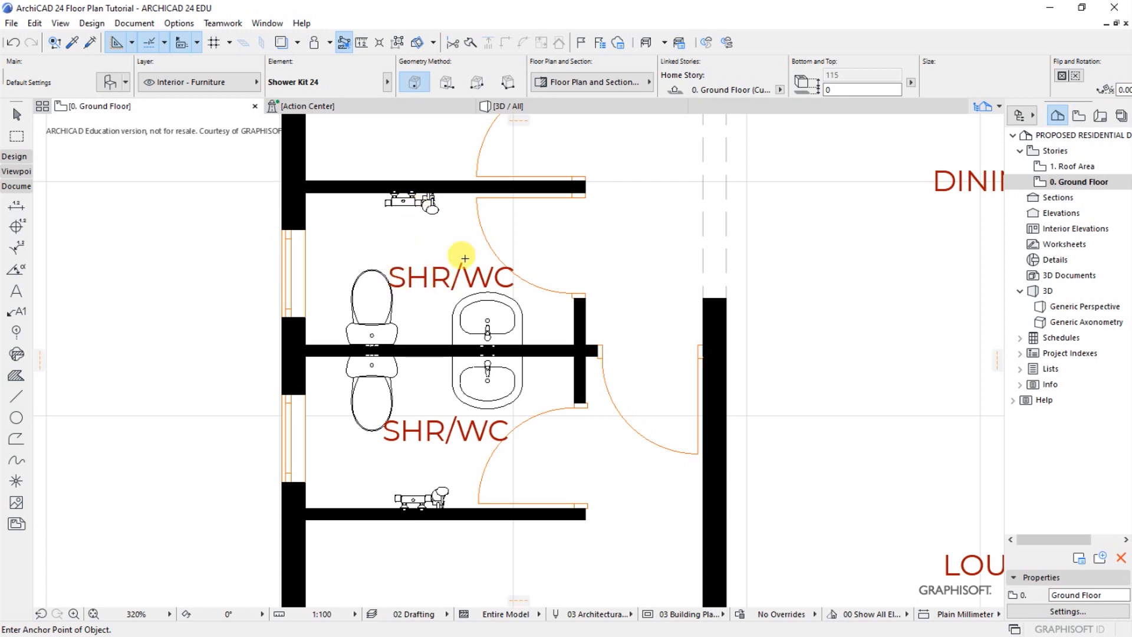
{"action": "scroll", "coordinate": [391, 487], "scroll_direction": "down", "scroll_amount": 4}
{"action": "scroll", "coordinate": [391, 430], "scroll_direction": "up", "scroll_amount": 2}
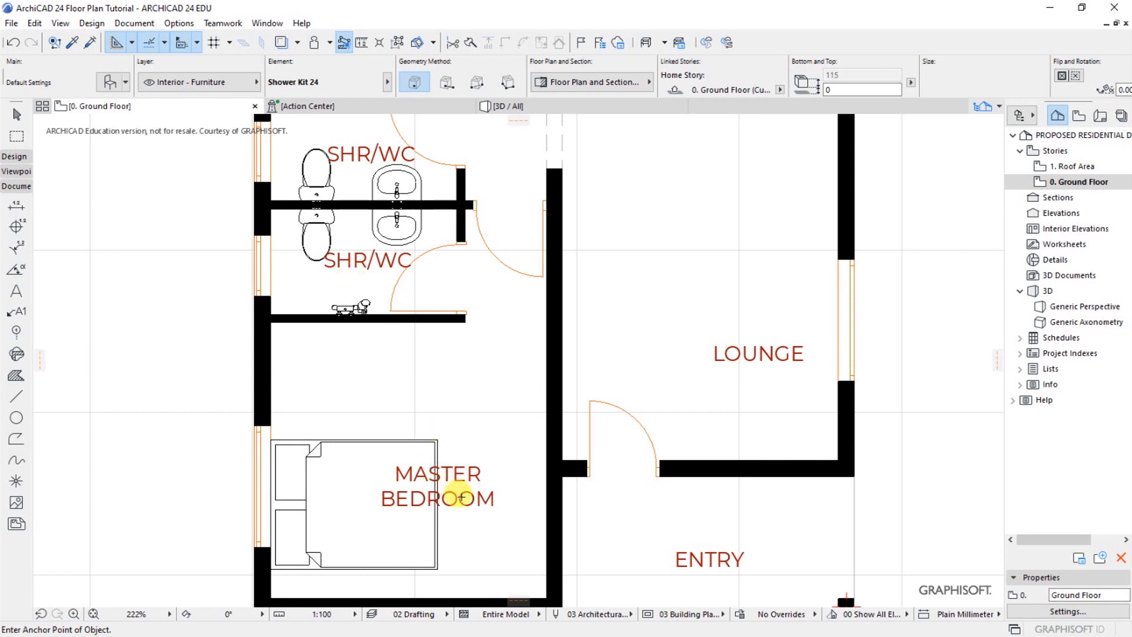
{"action": "scroll", "coordinate": [442, 517], "scroll_direction": "down", "scroll_amount": 2}
{"action": "scroll", "coordinate": [429, 306], "scroll_direction": "up", "scroll_amount": 2}
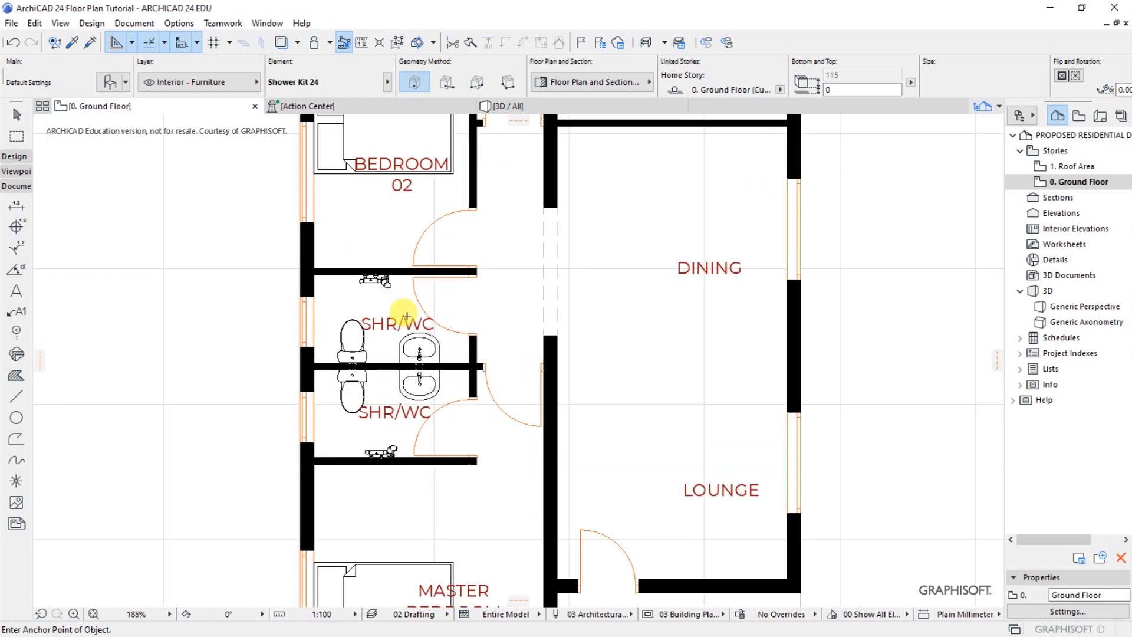
{"action": "scroll", "coordinate": [646, 488], "scroll_direction": "down", "scroll_amount": 3}
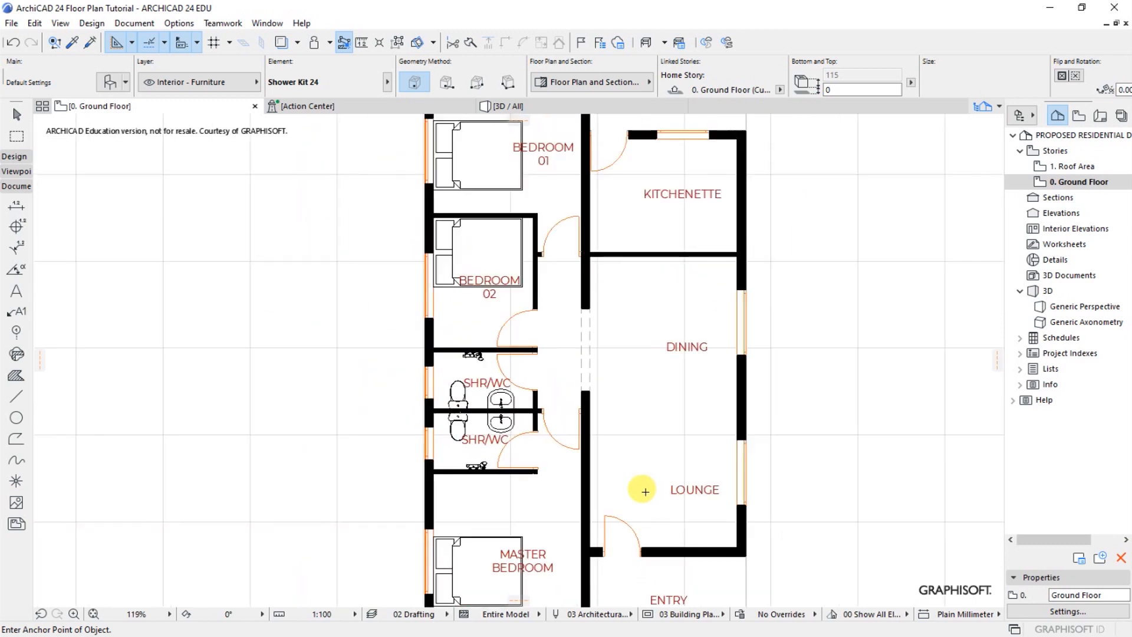
{"action": "scroll", "coordinate": [571, 247], "scroll_direction": "up", "scroll_amount": 2}
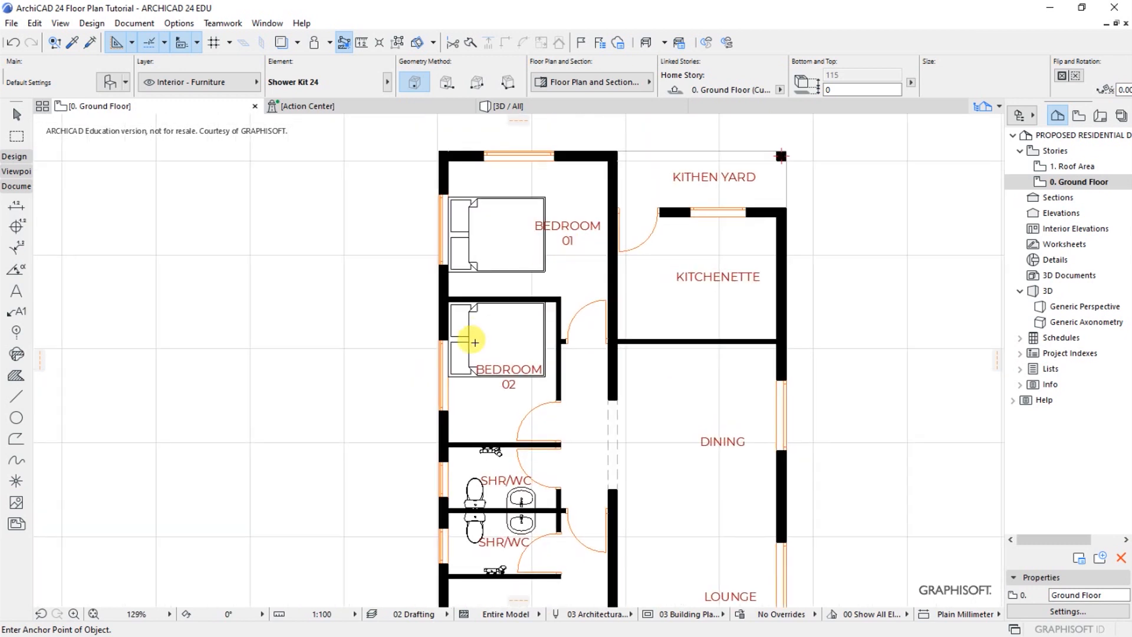
{"action": "scroll", "coordinate": [241, 255], "scroll_direction": "down", "scroll_amount": 3}
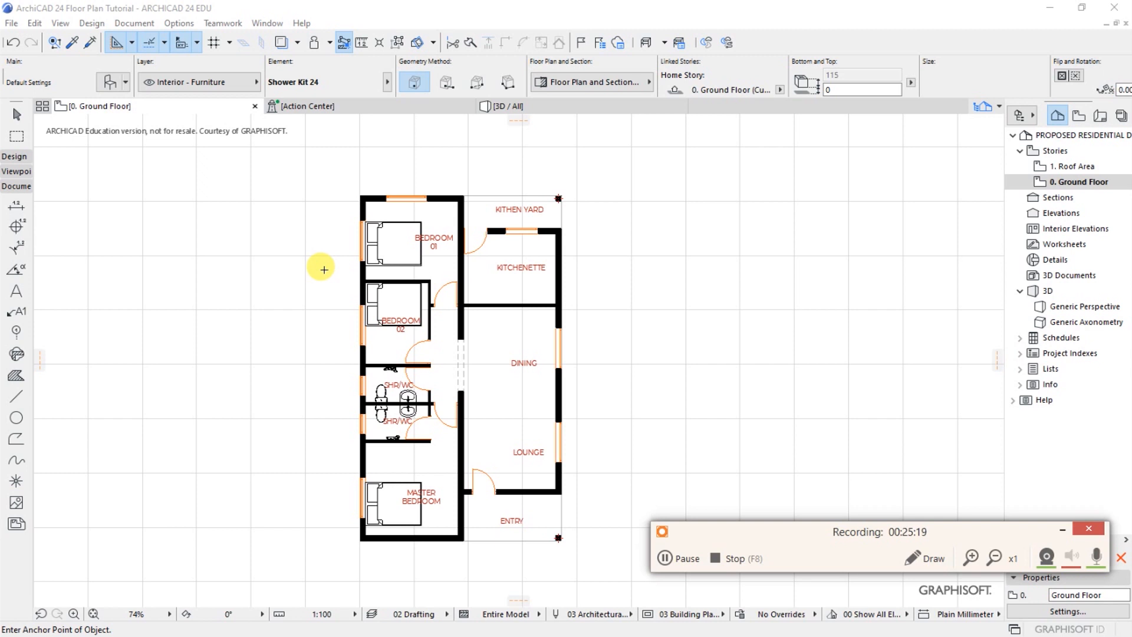
{"action": "left_click", "coordinate": [1058, 529]}
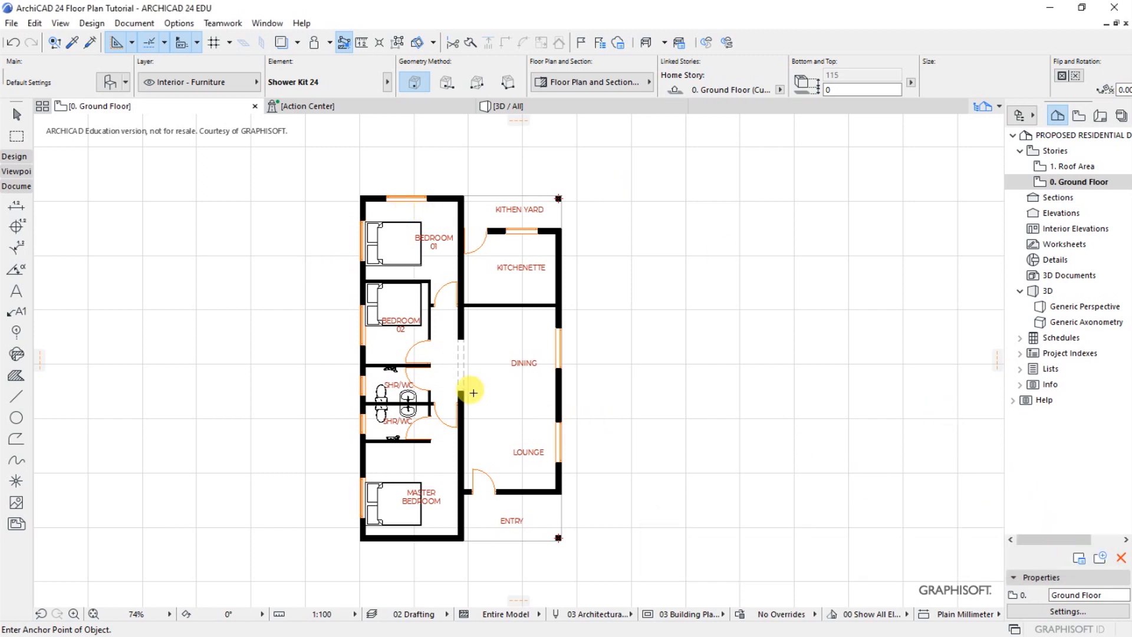
{"action": "scroll", "coordinate": [435, 384], "scroll_direction": "up", "scroll_amount": 1}
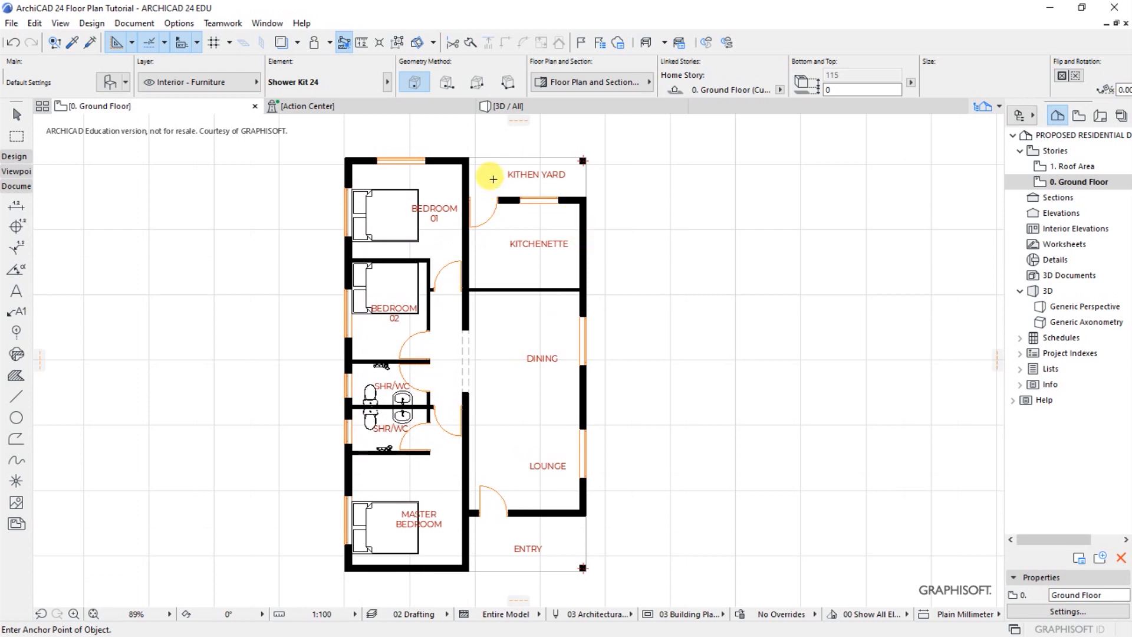
{"action": "scroll", "coordinate": [488, 171], "scroll_direction": "up", "scroll_amount": 1}
{"action": "scroll", "coordinate": [648, 263], "scroll_direction": "down", "scroll_amount": 1}
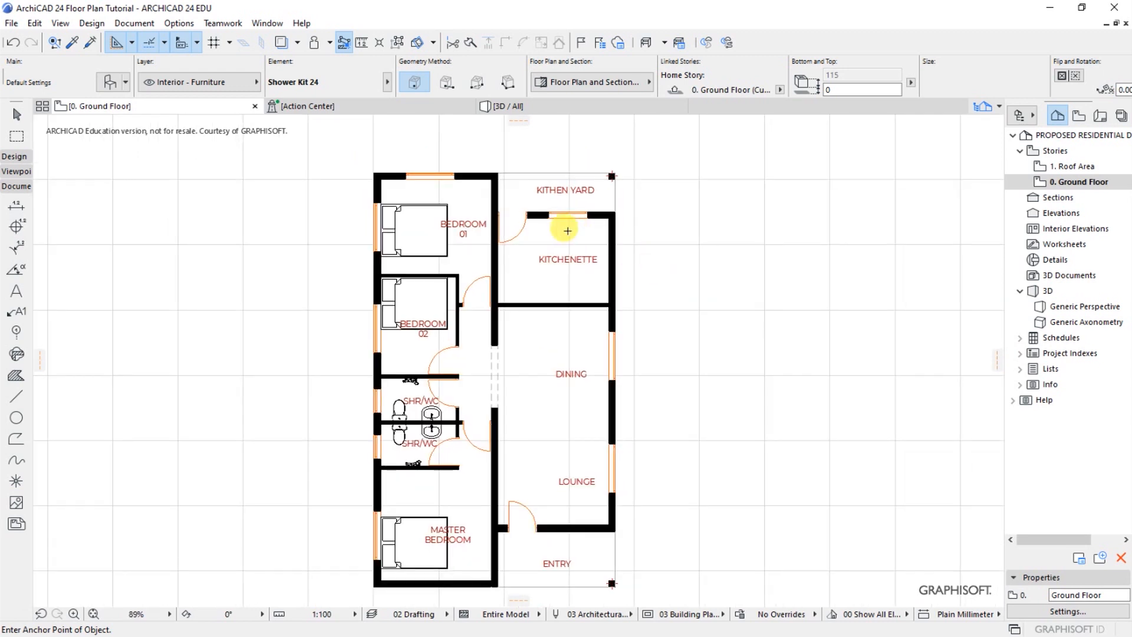